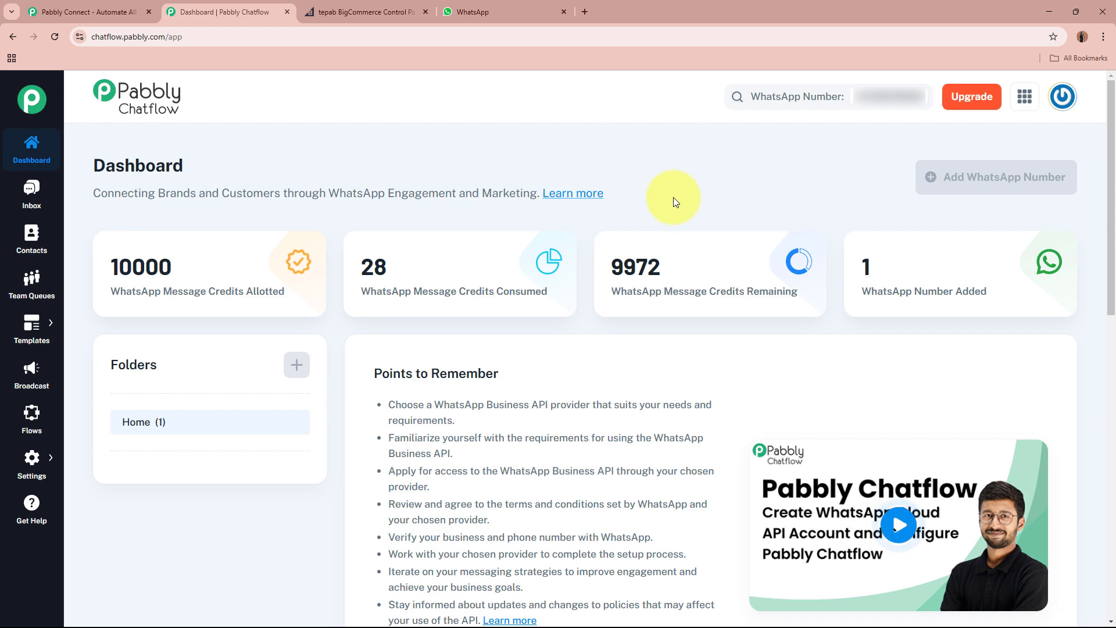
Compare the RM 11 Mobile product in BigCommerce with the Pabbly Chatflow dashboard.
{"action": "left_click", "coordinate": [392, 10]}
{"action": "left_click", "coordinate": [227, 10]}
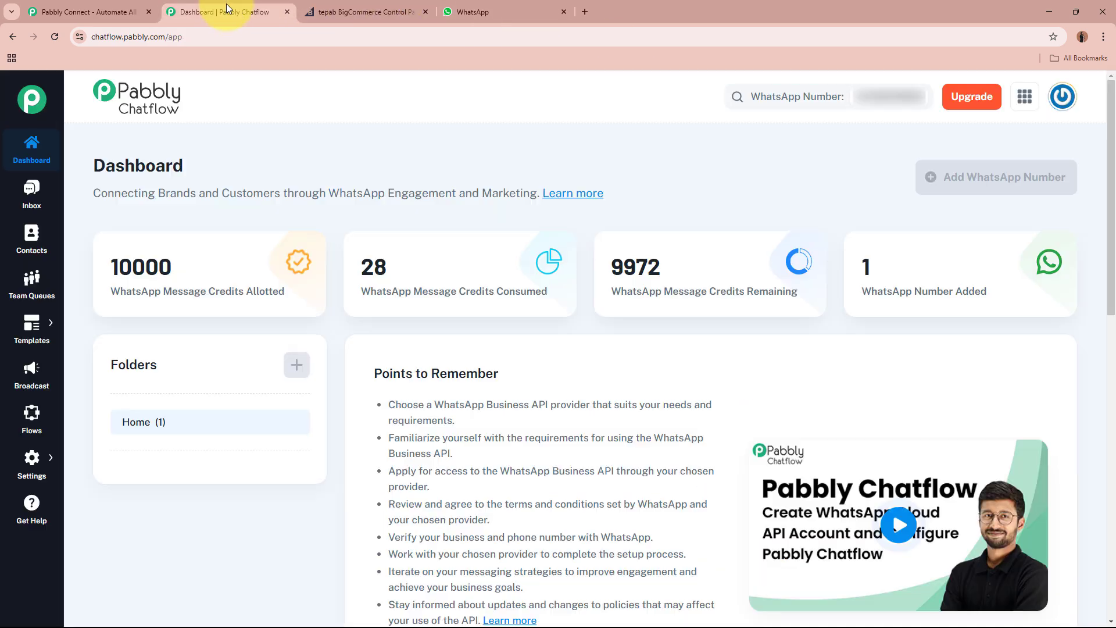
{"action": "left_click", "coordinate": [352, 8]}
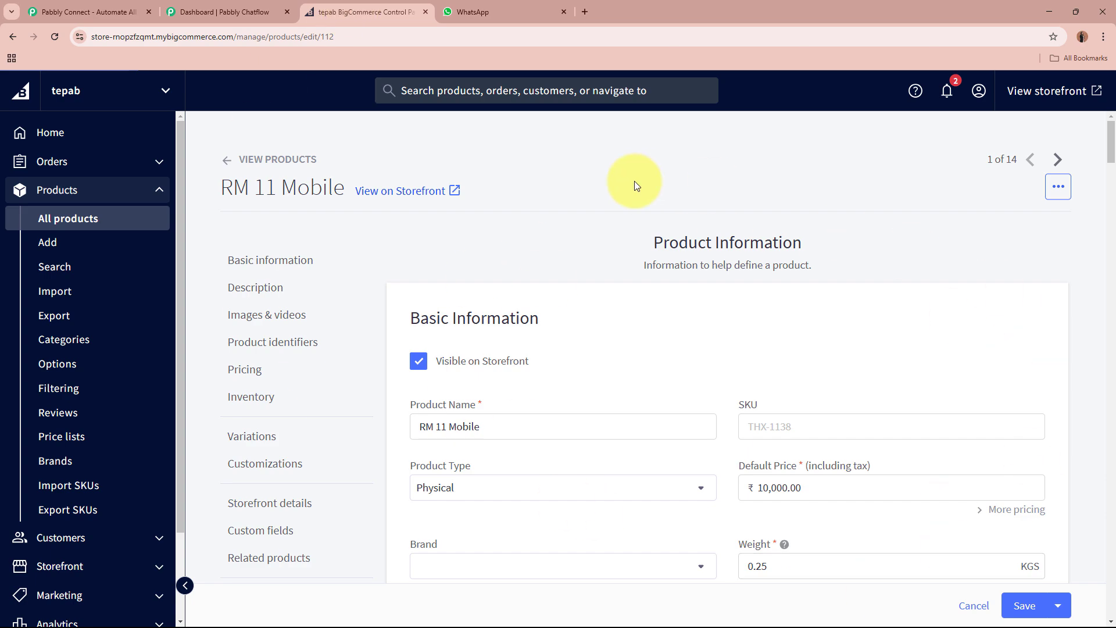
{"action": "left_click", "coordinate": [232, 11]}
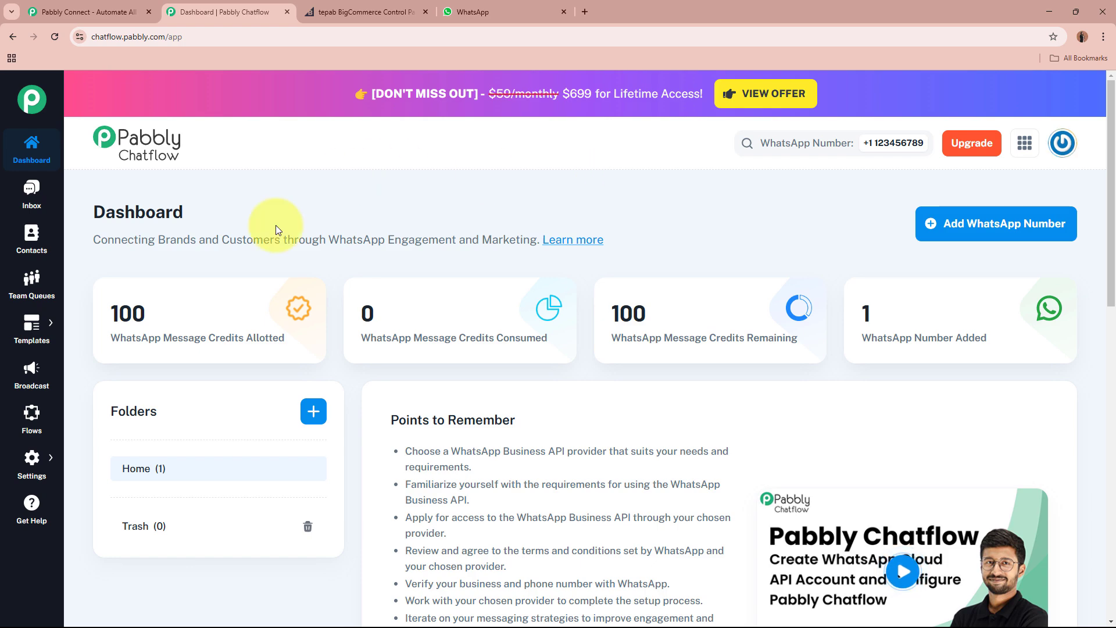
Look over the Chatflow flow builder, then bring up the chat inbox.
{"action": "left_click", "coordinate": [29, 421]}
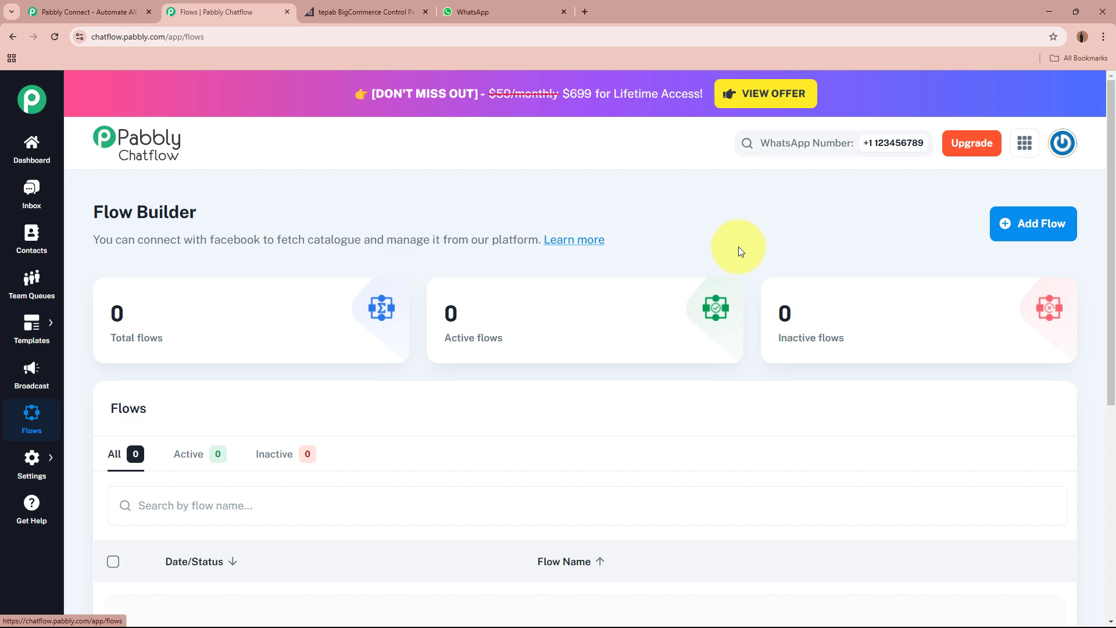
{"action": "left_click", "coordinate": [29, 193]}
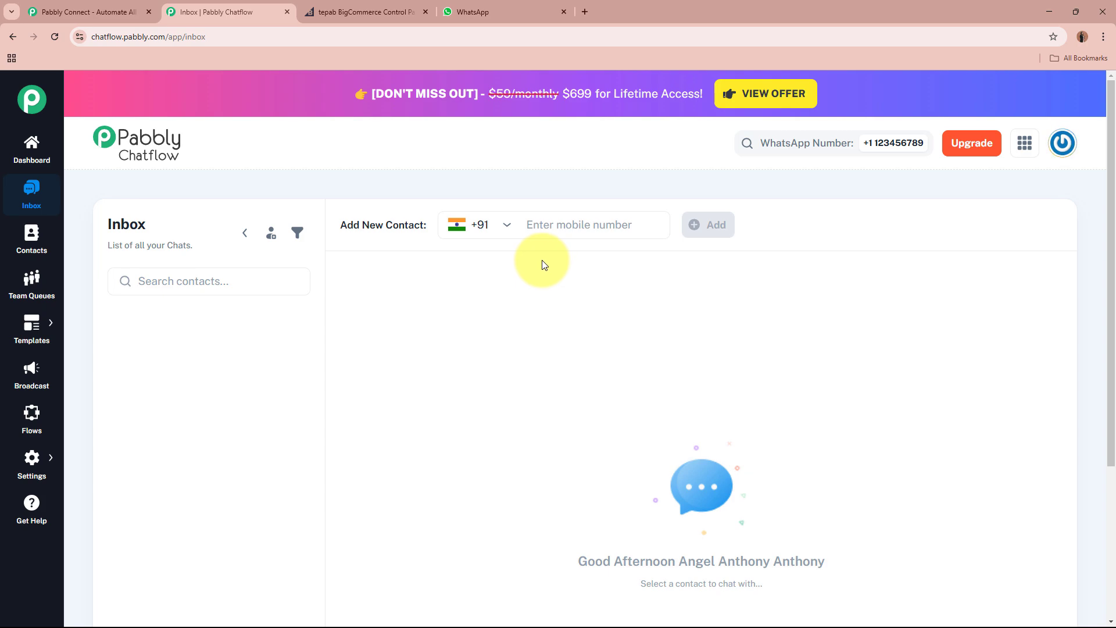
{"action": "left_click", "coordinate": [389, 10]}
Go to the Pabbly Connect website and sign in to the Pabbly account.
{"action": "left_click", "coordinate": [234, 6]}
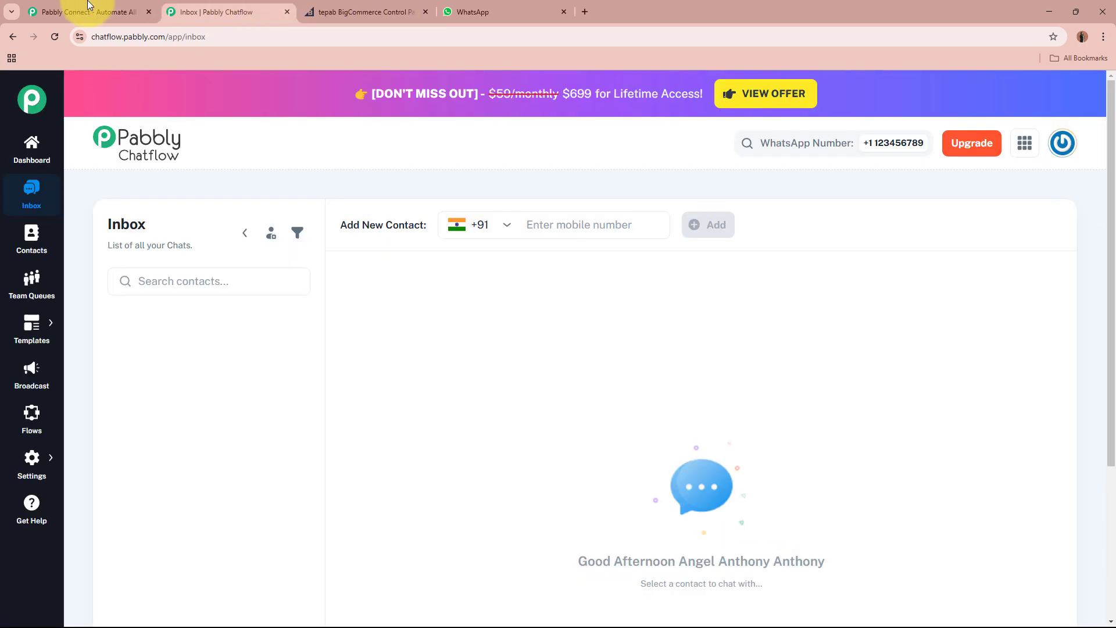
{"action": "left_click", "coordinate": [89, 5]}
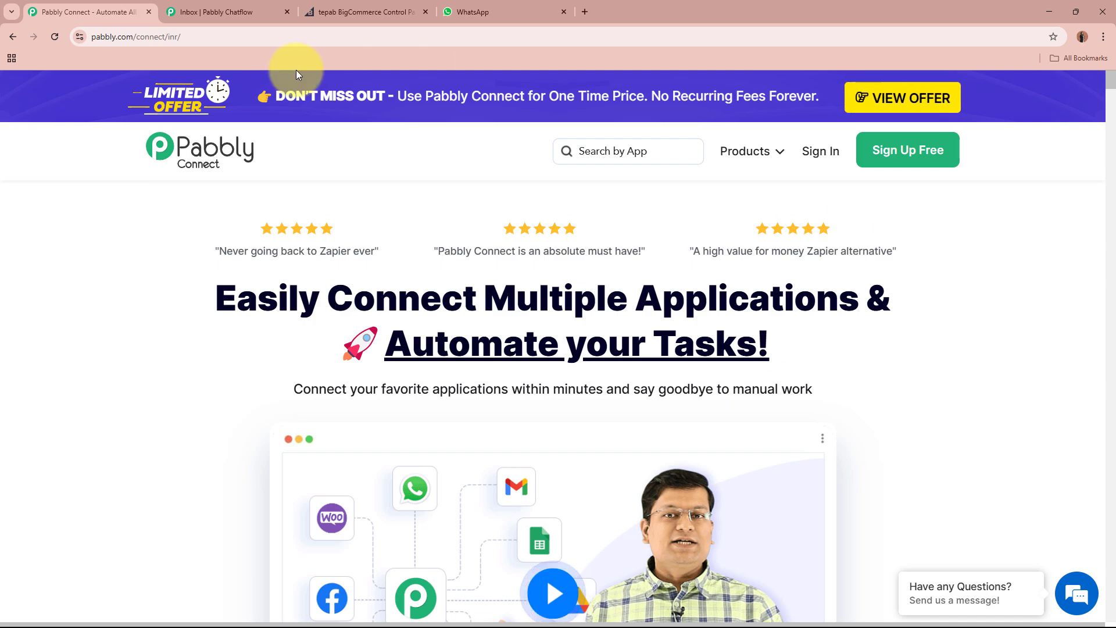
{"action": "left_click", "coordinate": [96, 36]}
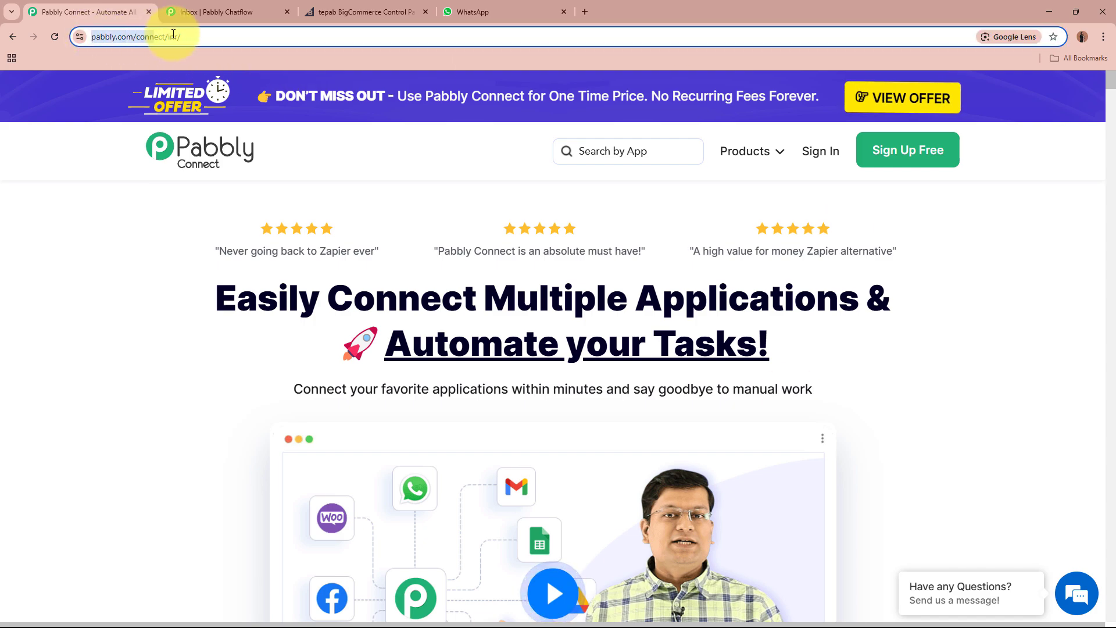
{"action": "left_click", "coordinate": [174, 202]}
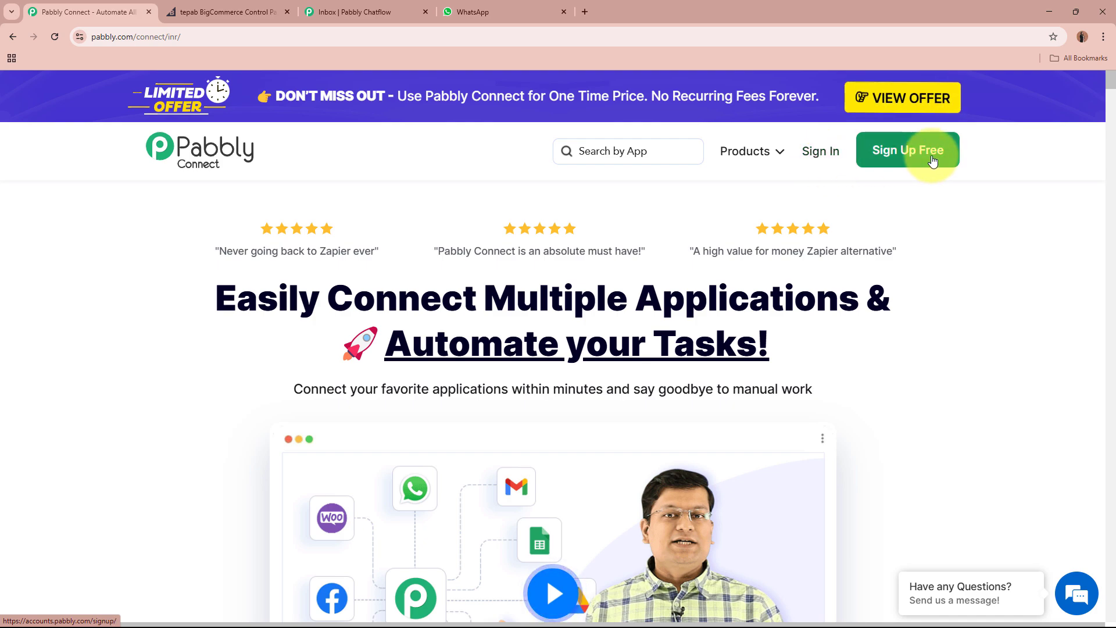
{"action": "left_click", "coordinate": [829, 167]}
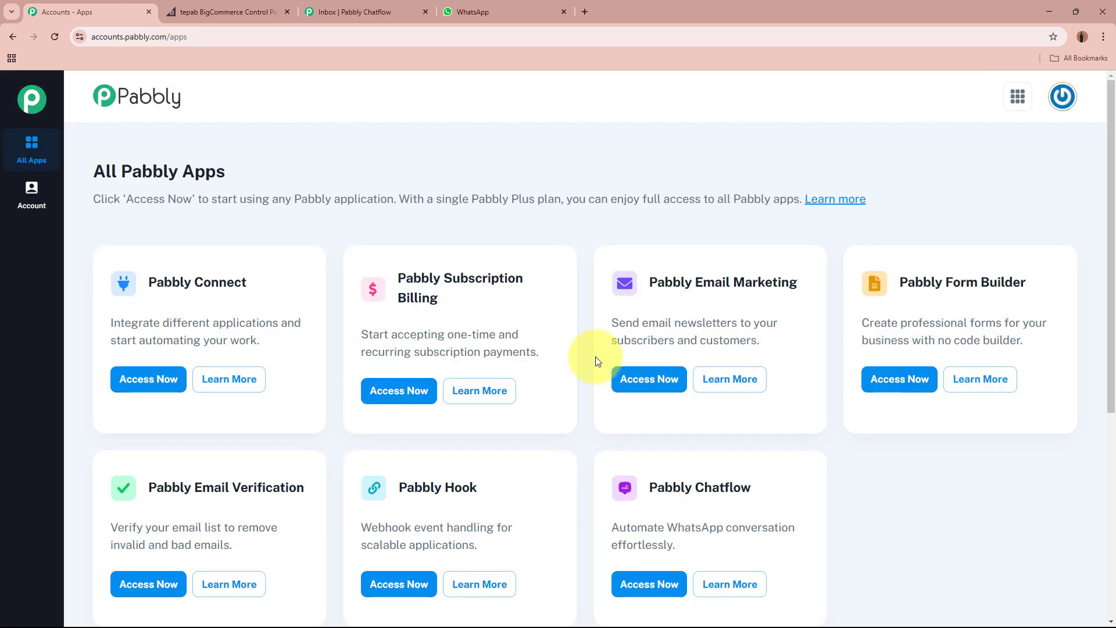
On All Pabbly Apps, point out Pabbly Connect and Pabbly Chatflow, then launch Pabbly Connect.
{"action": "left_click_drag", "start_coordinate": [89, 174], "coordinate": [222, 172]}
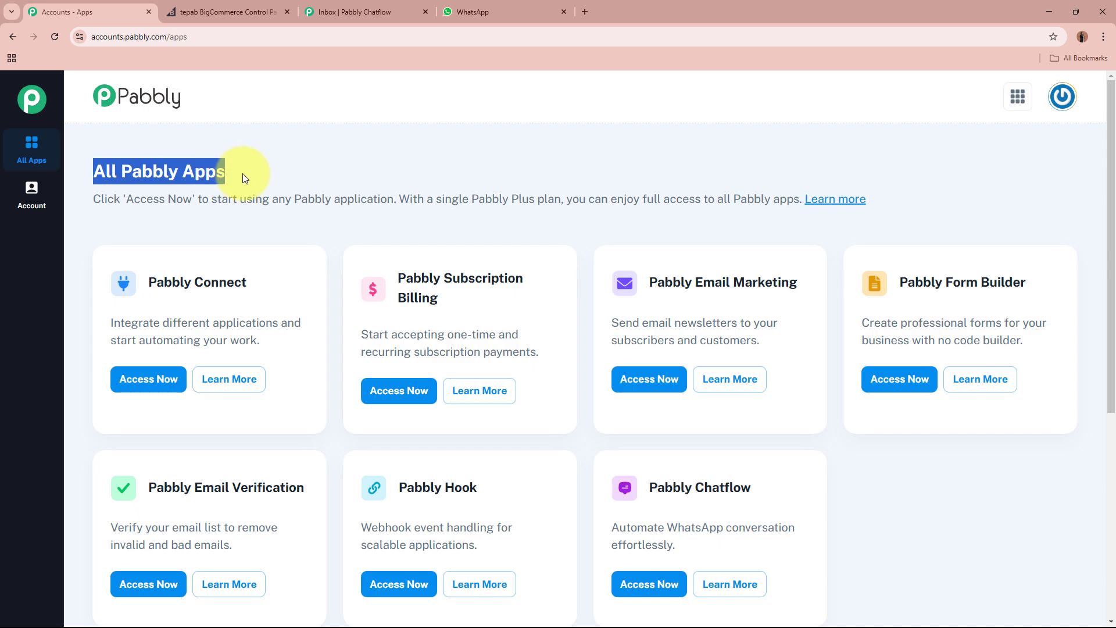
{"action": "left_click", "coordinate": [242, 173]}
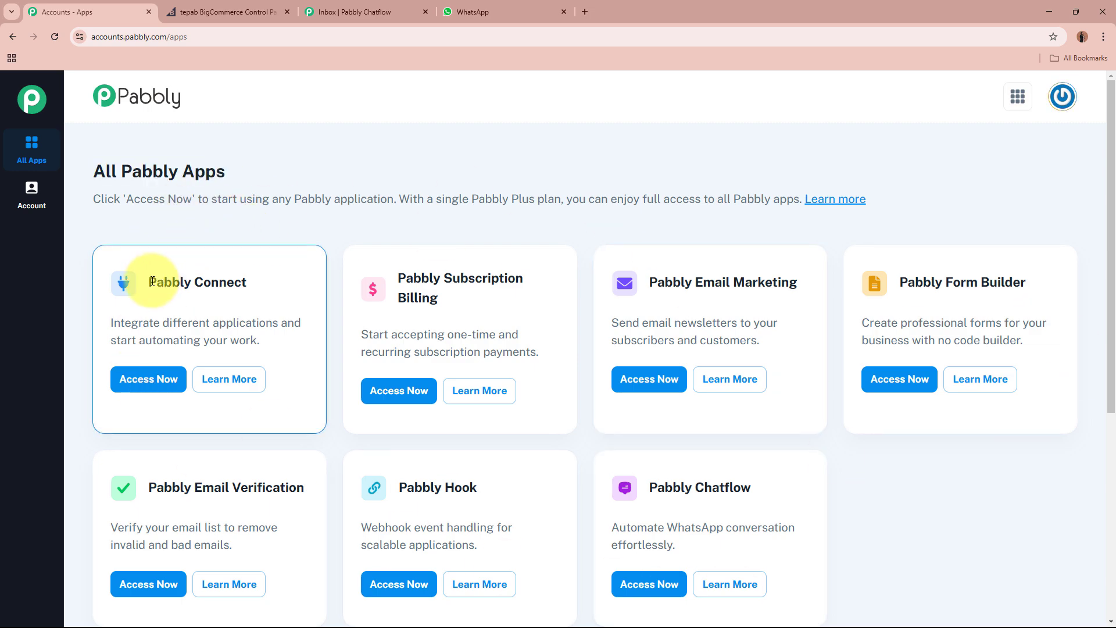
{"action": "left_click_drag", "start_coordinate": [149, 281], "coordinate": [250, 283]}
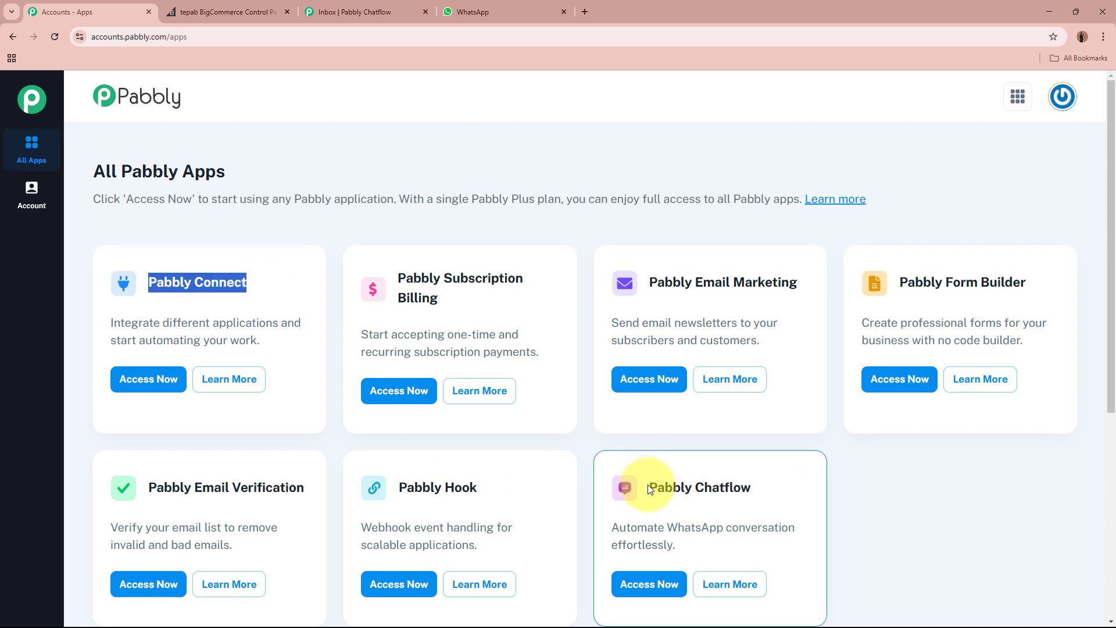
{"action": "left_click_drag", "start_coordinate": [650, 489], "coordinate": [905, 491]}
{"action": "left_click", "coordinate": [969, 489]}
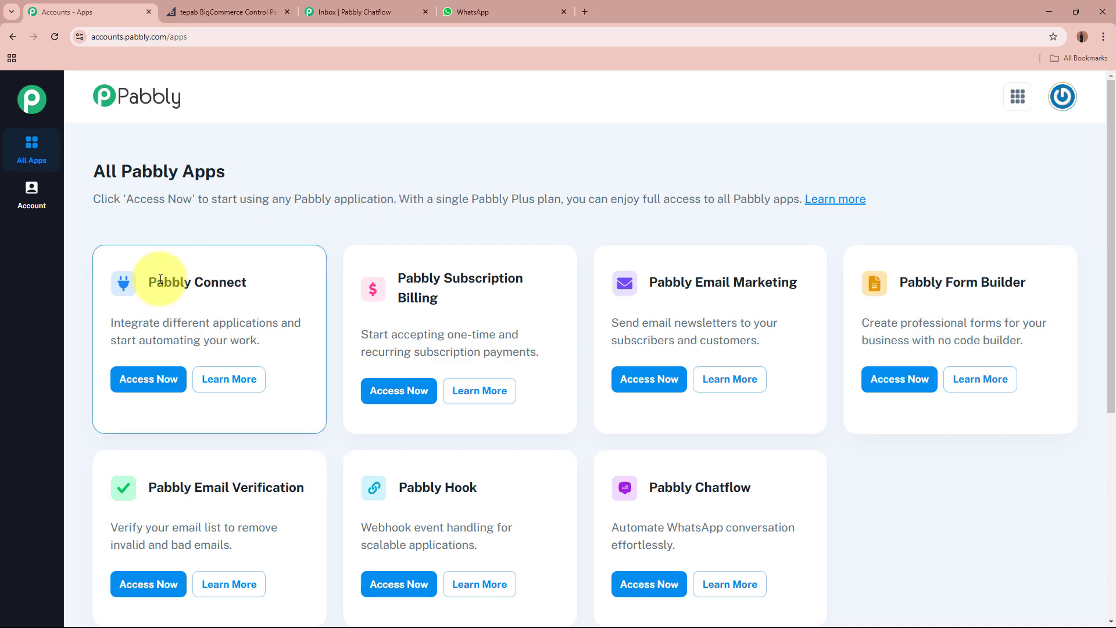
{"action": "left_click_drag", "start_coordinate": [147, 282], "coordinate": [238, 283]}
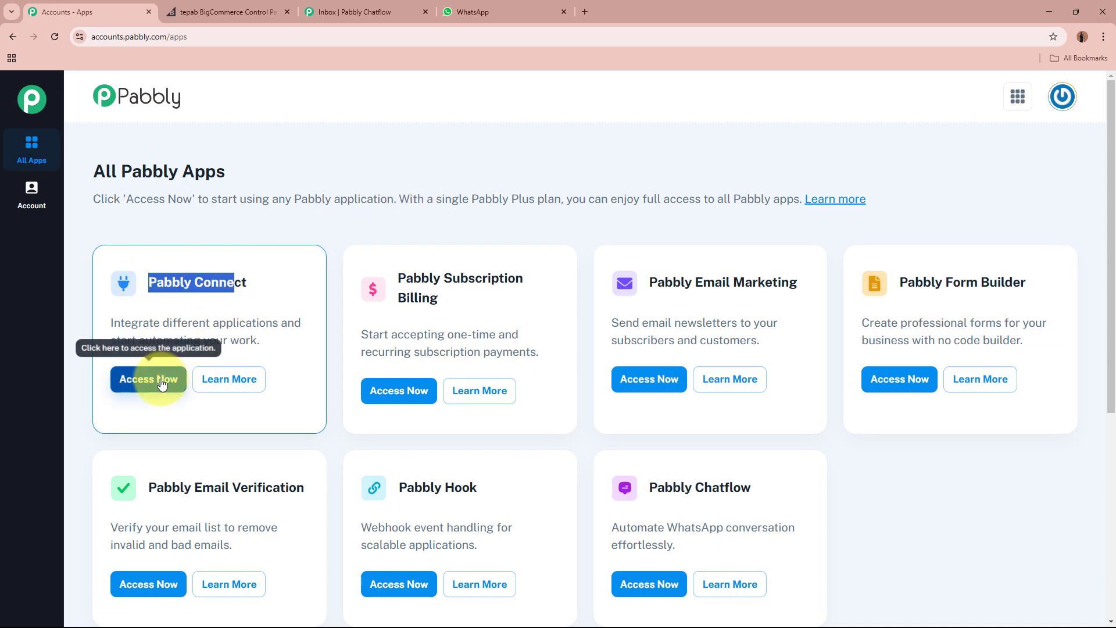
{"action": "left_click_drag", "start_coordinate": [647, 487], "coordinate": [759, 497]}
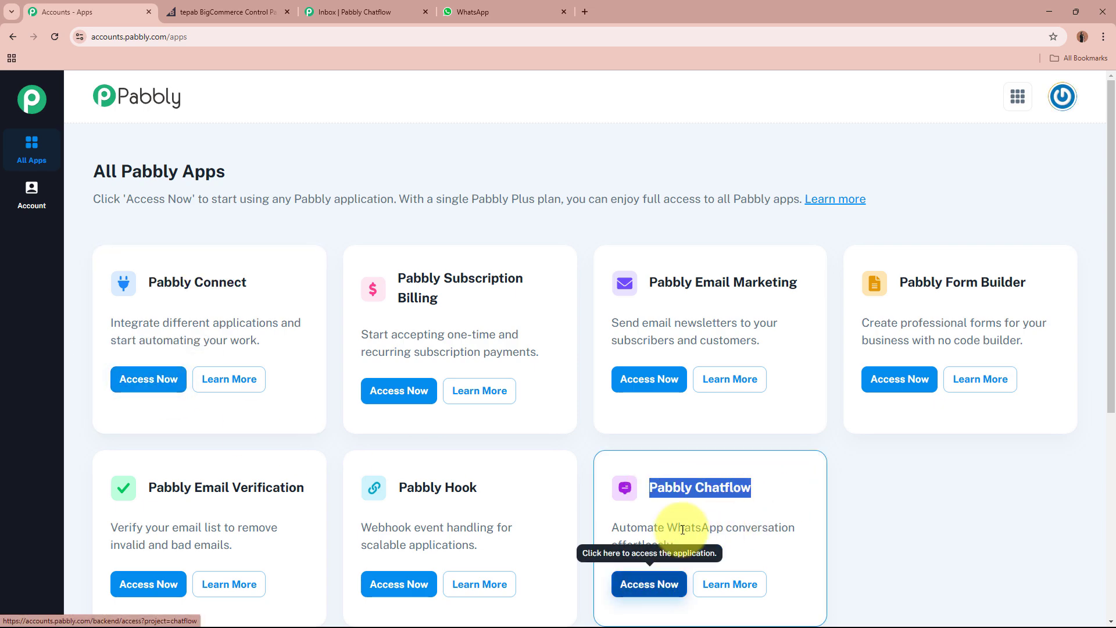
{"action": "left_click", "coordinate": [148, 379]}
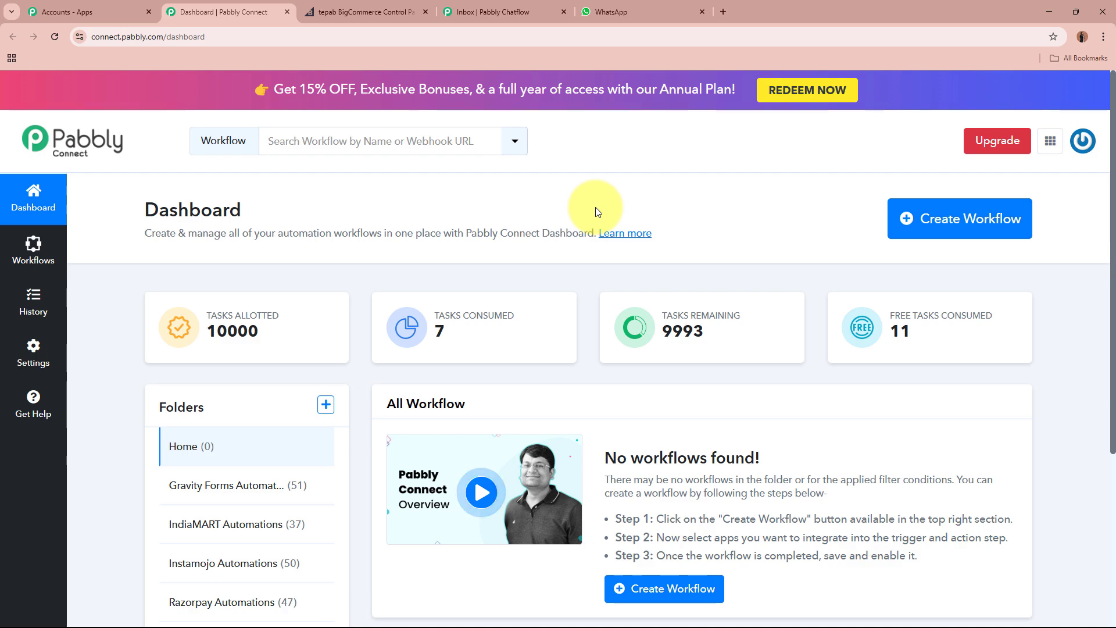
Start a new workflow named 'Send WhatsApp Messages on BigCommerce Orders using Pabbly Chatflow'.
{"action": "left_click", "coordinate": [973, 218]}
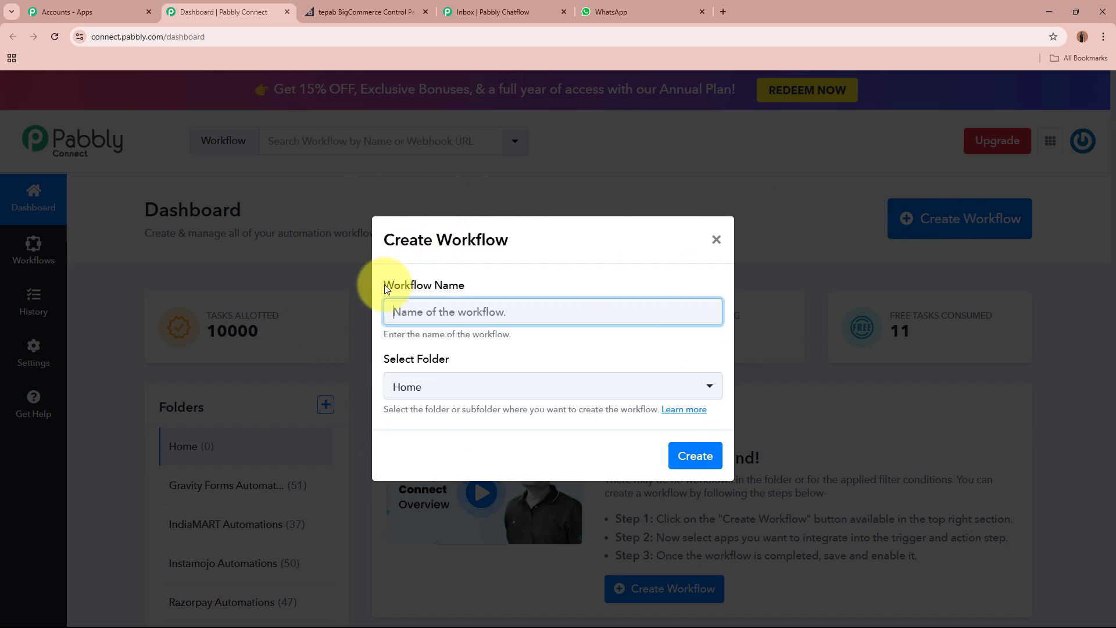
{"action": "left_click_drag", "start_coordinate": [387, 289], "coordinate": [468, 287]}
{"action": "left_click", "coordinate": [419, 362]}
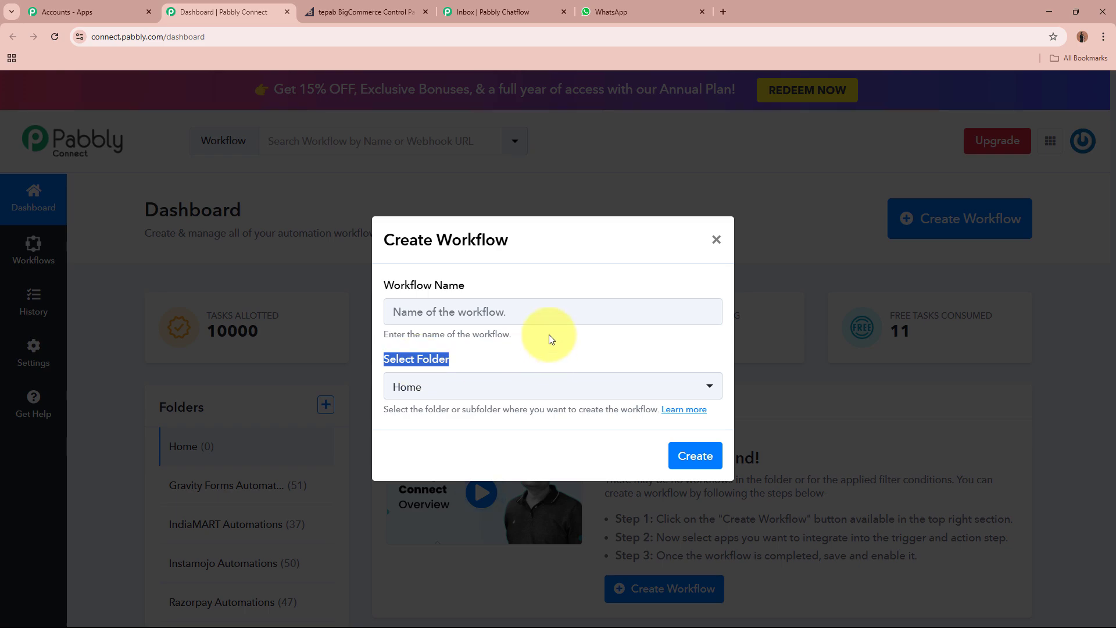
{"action": "left_click", "coordinate": [546, 309]}
{"action": "left_click", "coordinate": [547, 310]}
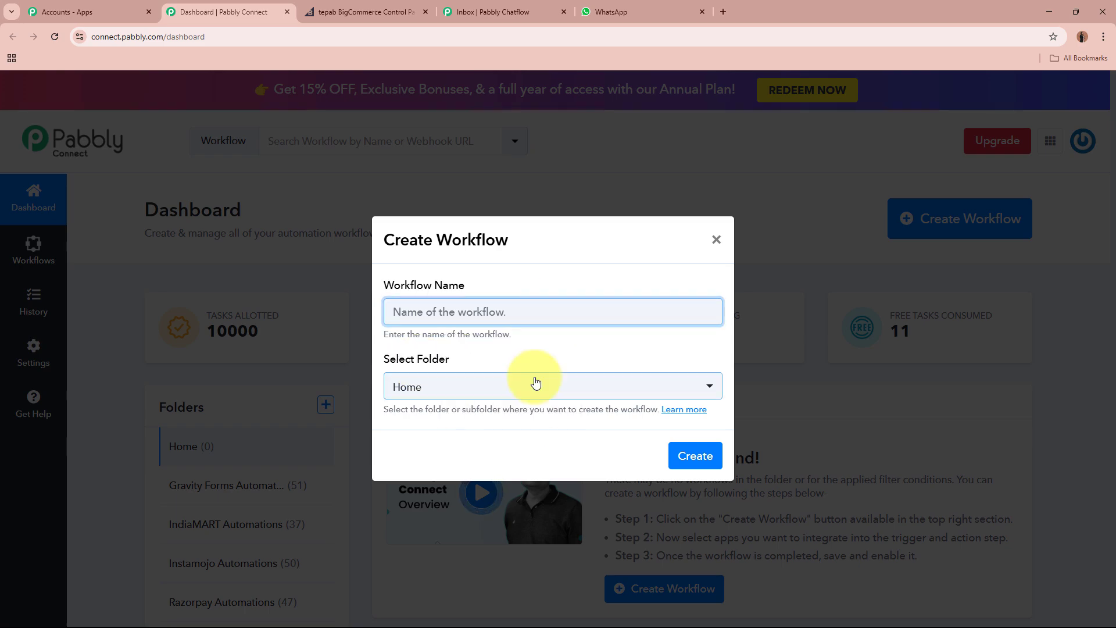
{"action": "type", "text": "Send WhatsApp Messages on BigCommerce Orders using Pabbly Chatflow"}
{"action": "left_click", "coordinate": [499, 353]}
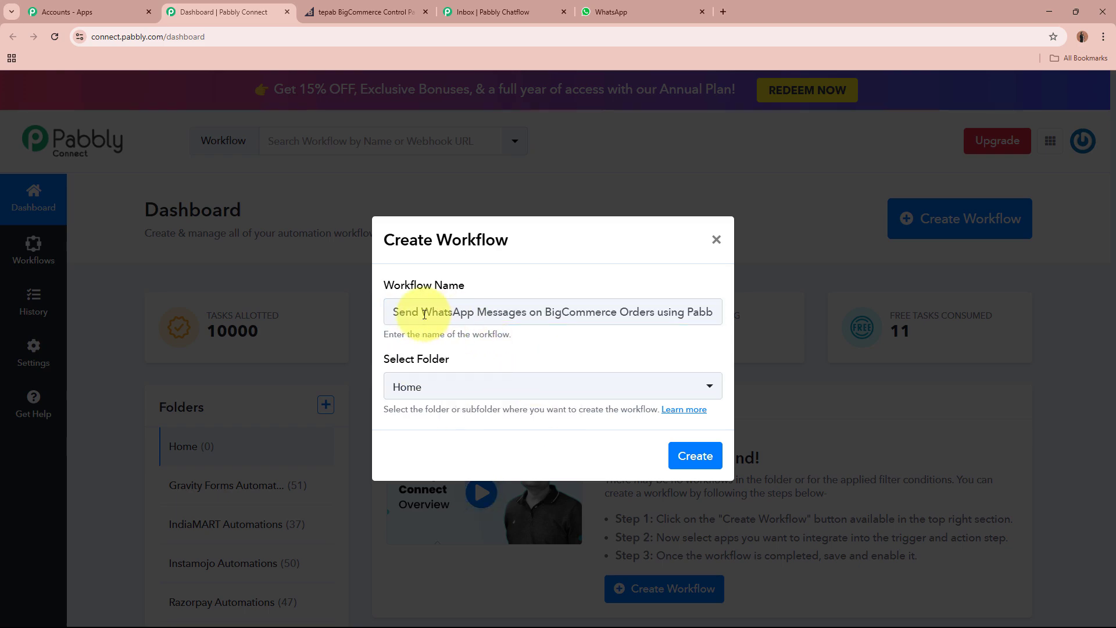
{"action": "left_click_drag", "start_coordinate": [510, 311], "coordinate": [755, 321]}
{"action": "left_click", "coordinate": [667, 333]}
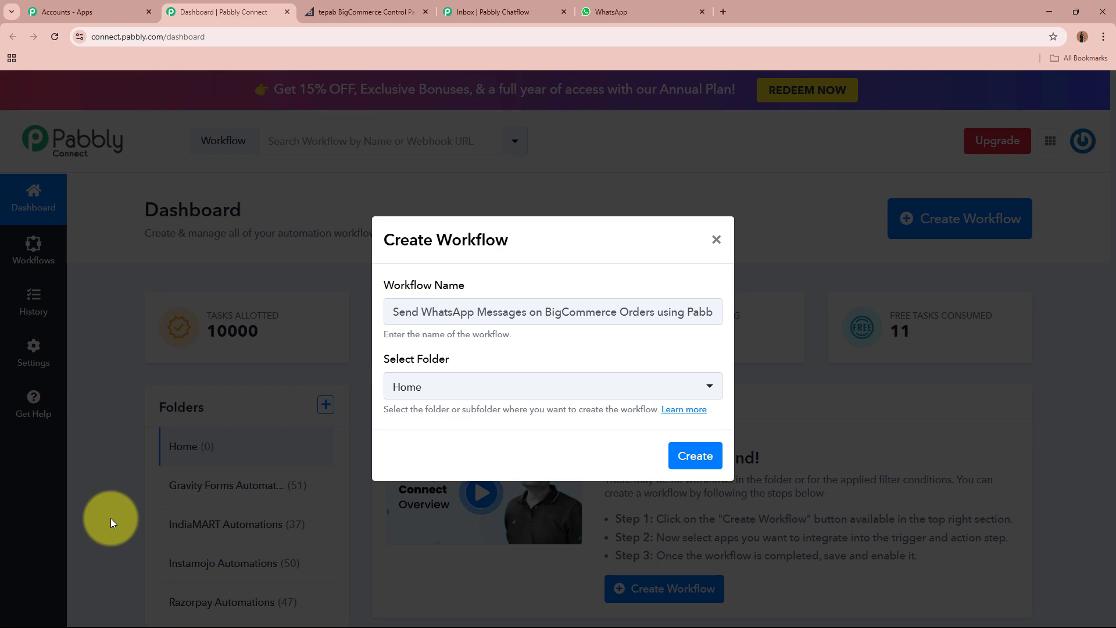
{"action": "left_click_drag", "start_coordinate": [392, 316], "coordinate": [802, 314]}
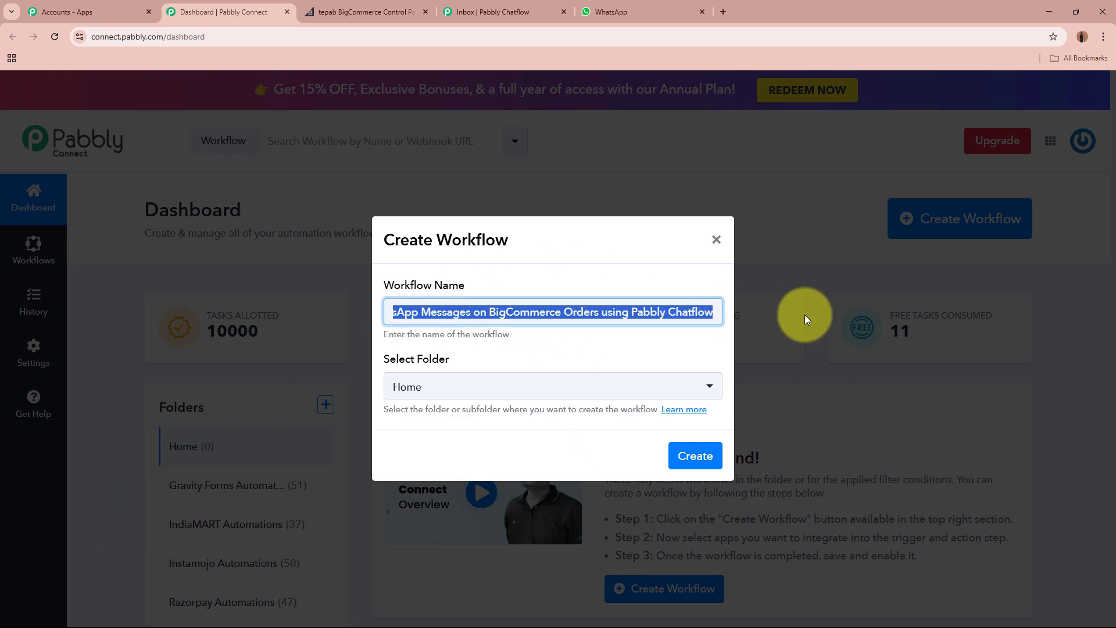
Place the workflow in the WhatsApp Automations folder and create it.
{"action": "left_click", "coordinate": [605, 387]}
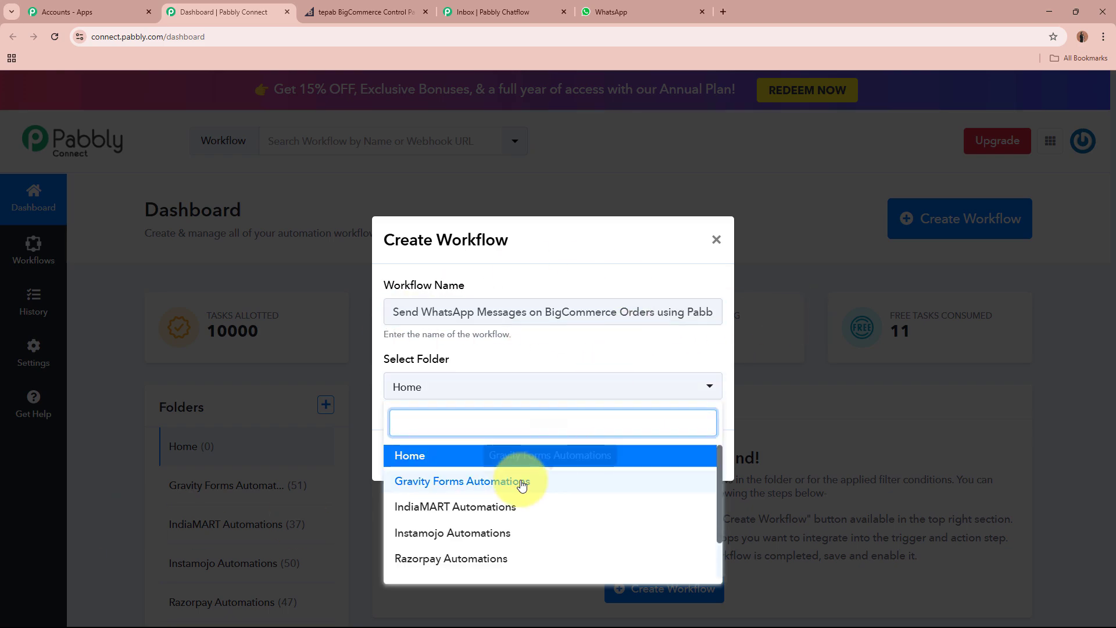
{"action": "scroll", "coordinate": [533, 557], "scroll_direction": "down", "scroll_amount": 2}
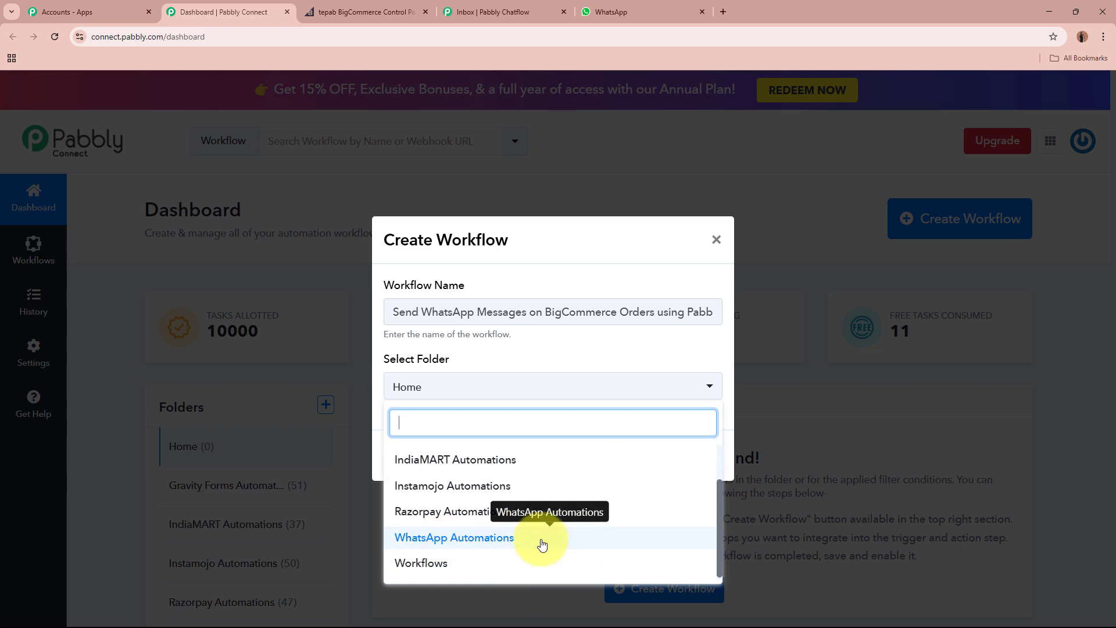
{"action": "left_click", "coordinate": [491, 538]}
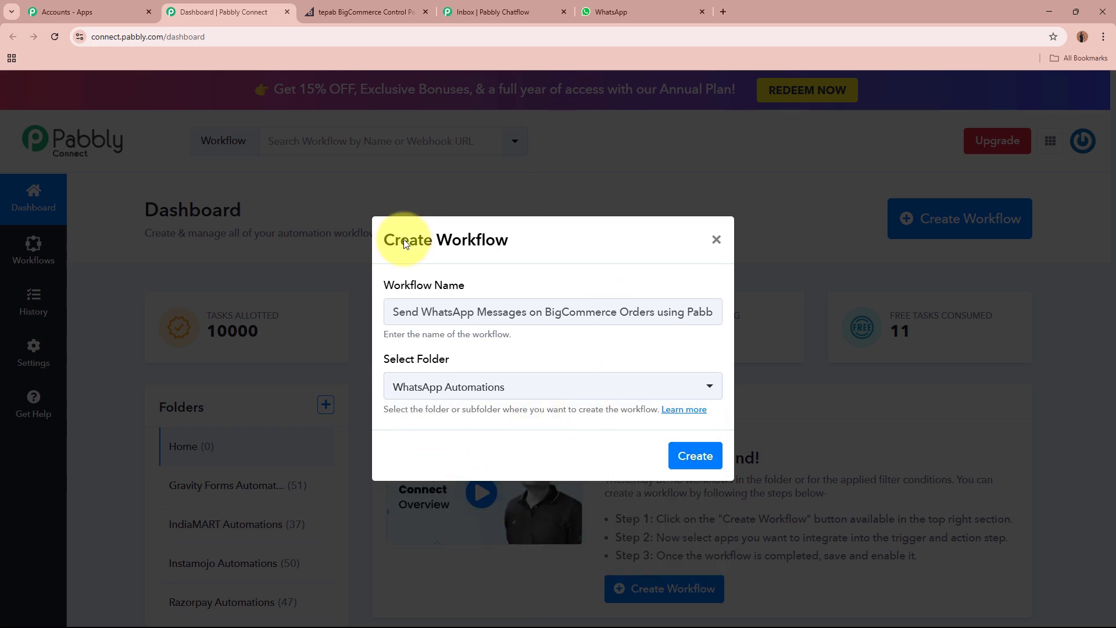
{"action": "left_click_drag", "start_coordinate": [398, 312], "coordinate": [825, 306]}
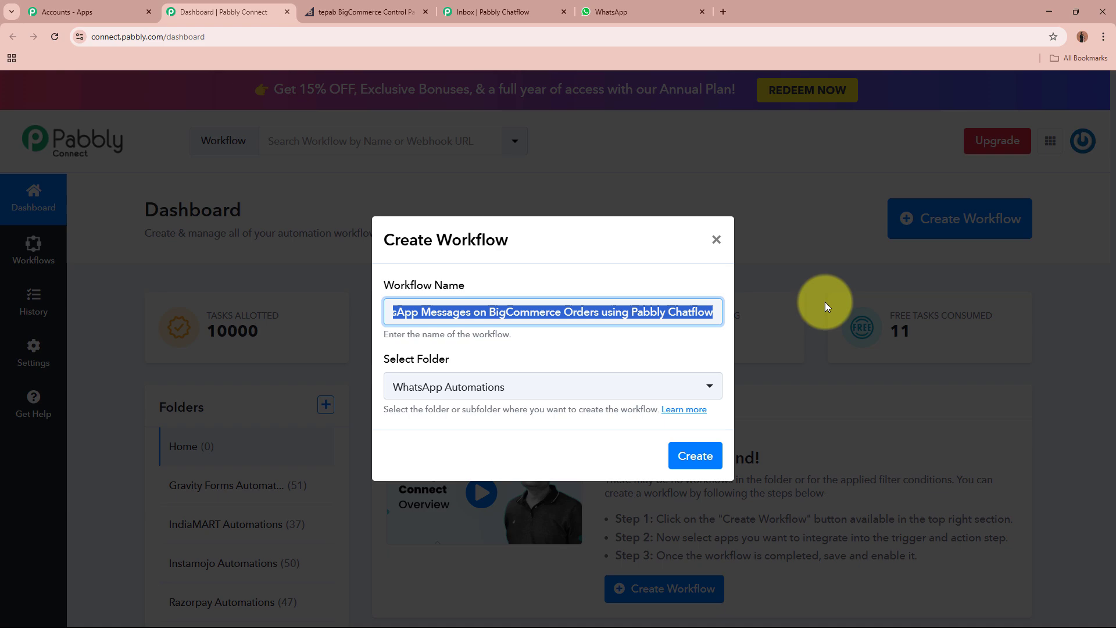
{"action": "left_click", "coordinate": [636, 349]}
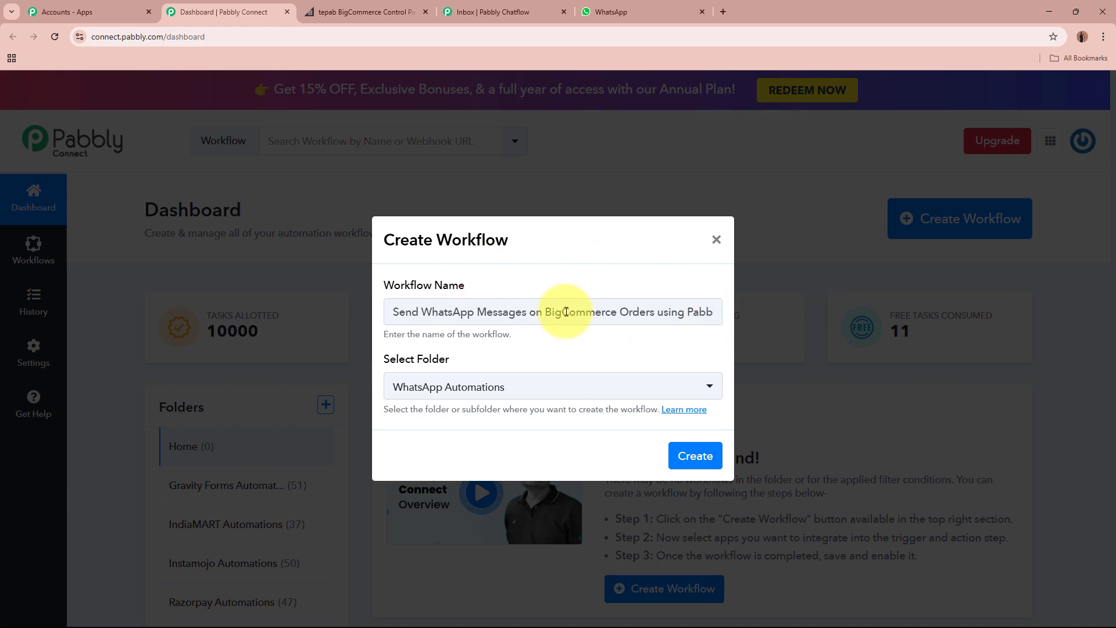
{"action": "left_click", "coordinate": [698, 453]}
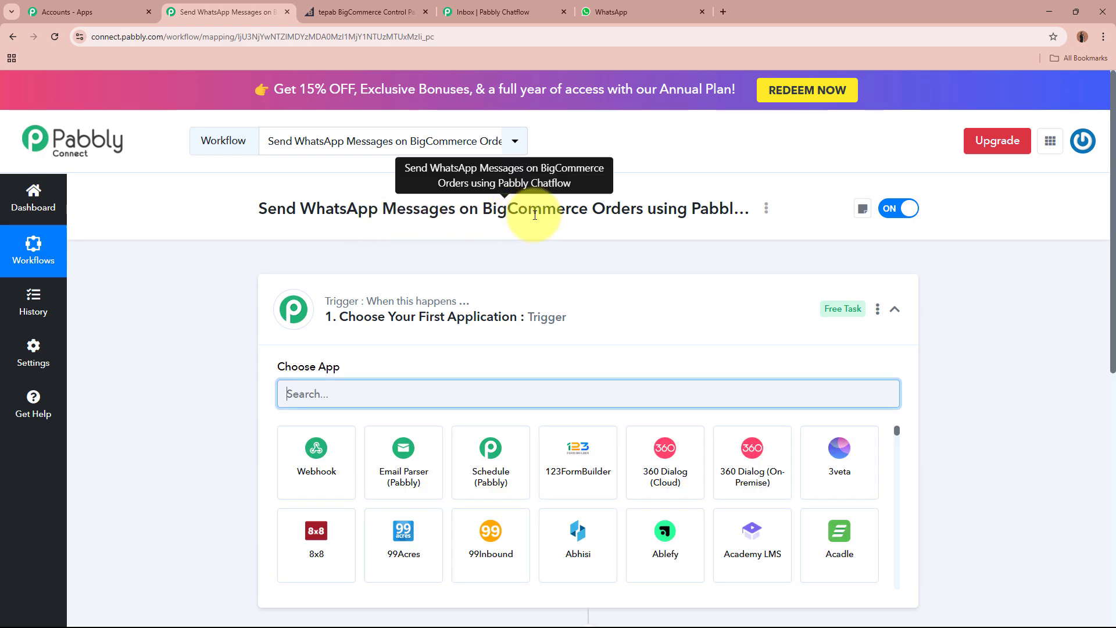
Choose BigCommerce as the workflow's trigger app.
{"action": "left_click", "coordinate": [655, 309]}
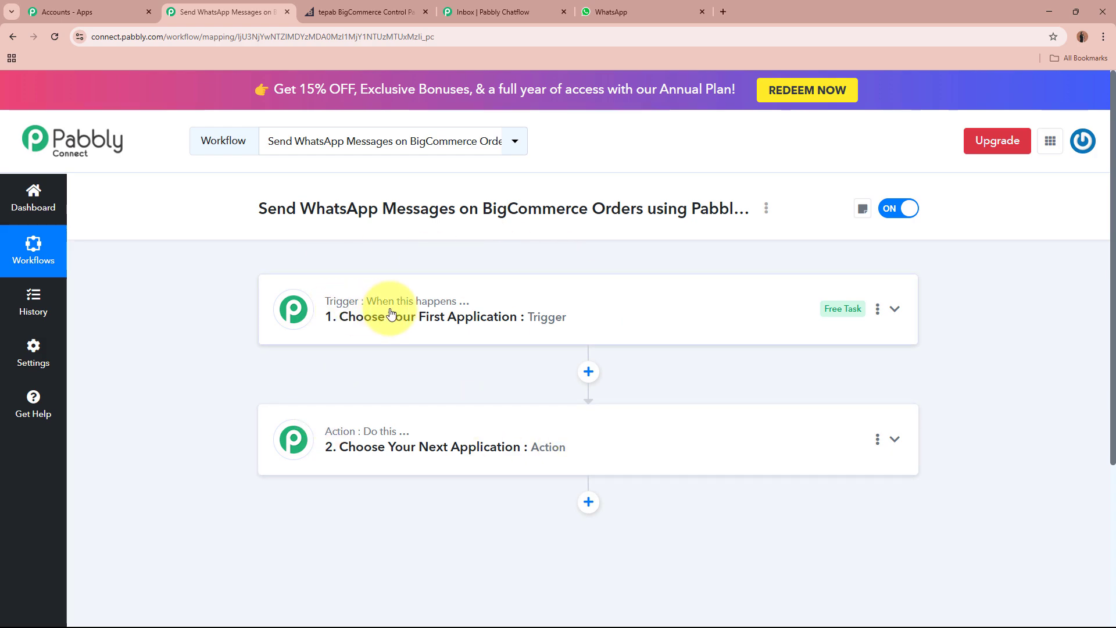
{"action": "mouse_move", "coordinate": [406, 442]}
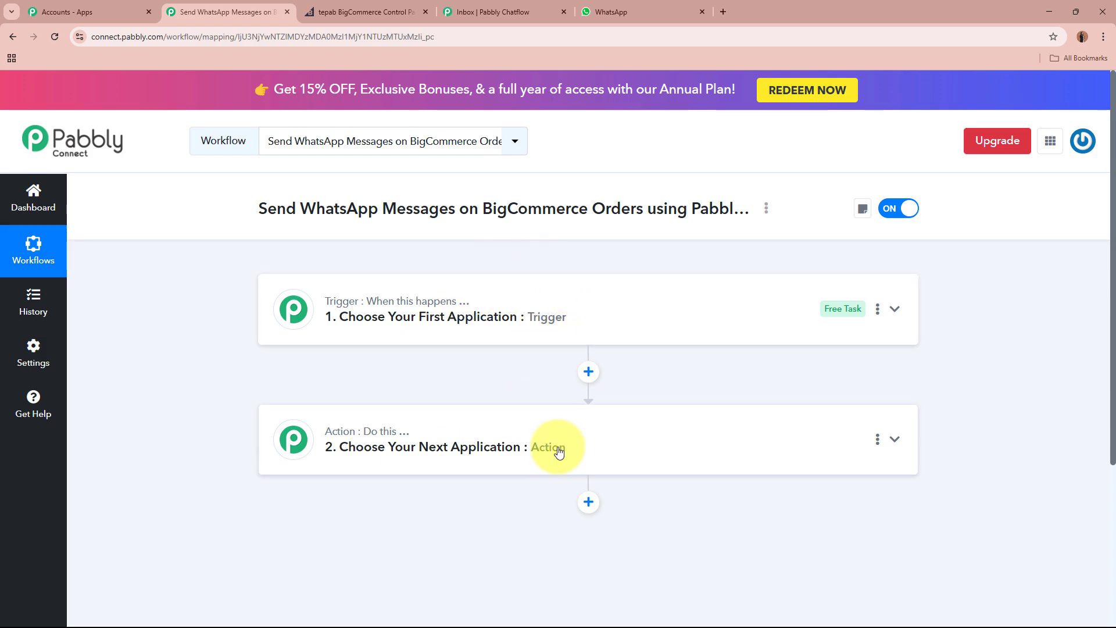
{"action": "left_click", "coordinate": [724, 311]}
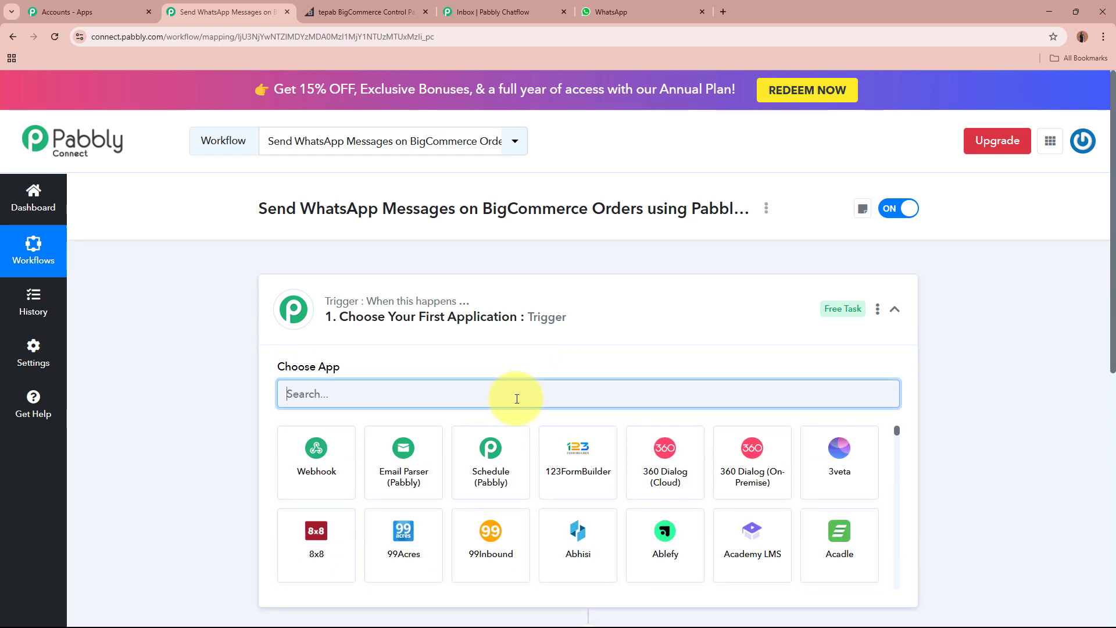
{"action": "type", "text": "BigCo"}
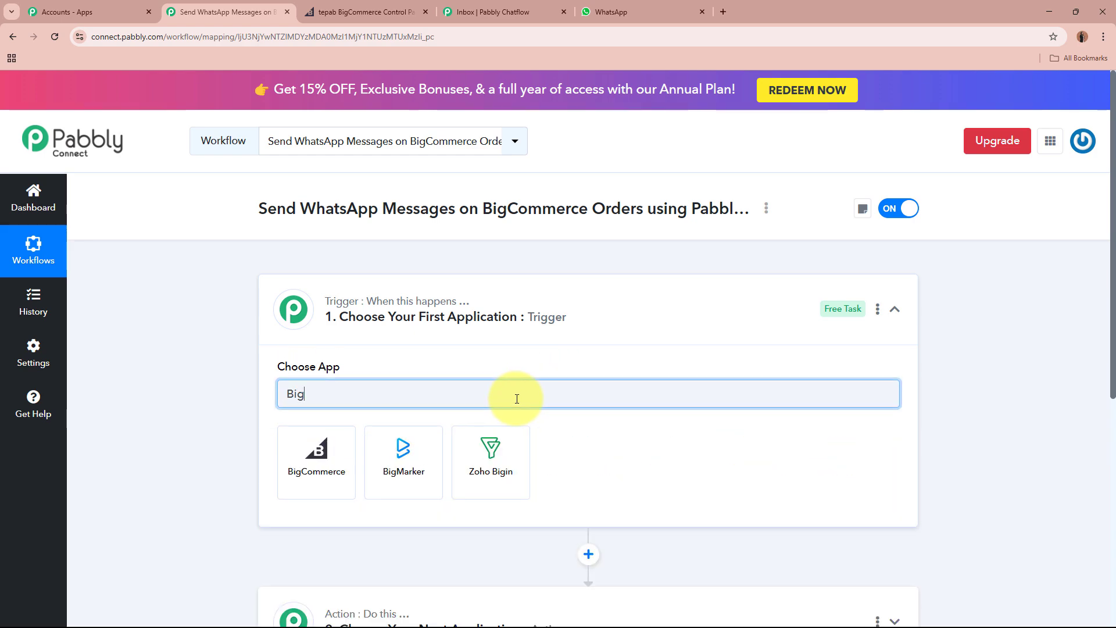
{"action": "left_click", "coordinate": [351, 450]}
{"action": "left_click", "coordinate": [341, 8]}
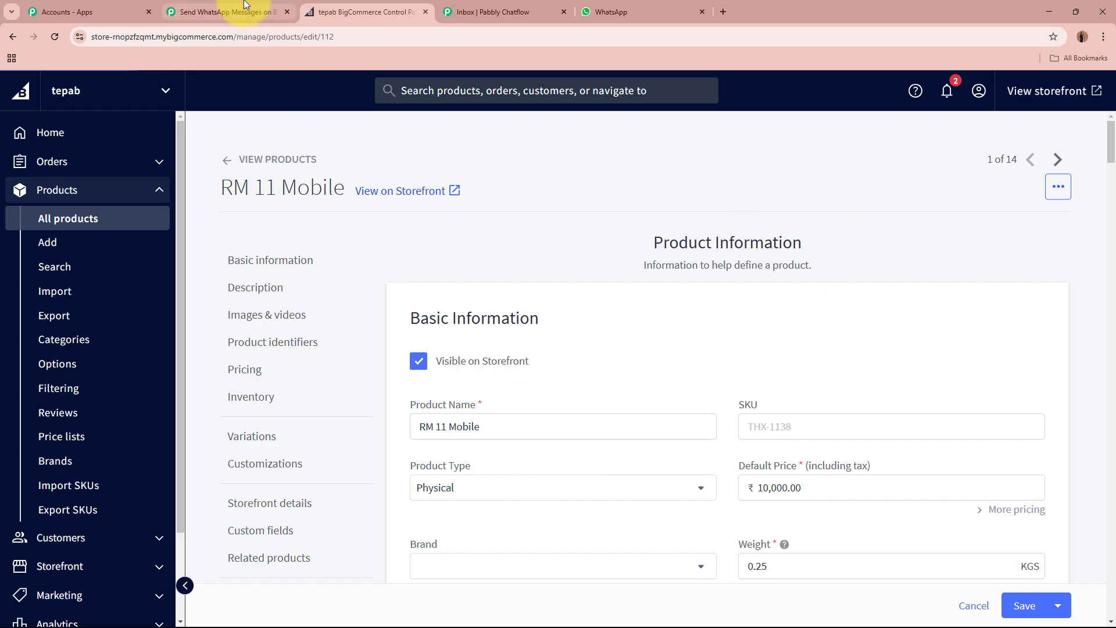
{"action": "left_click", "coordinate": [227, 12]}
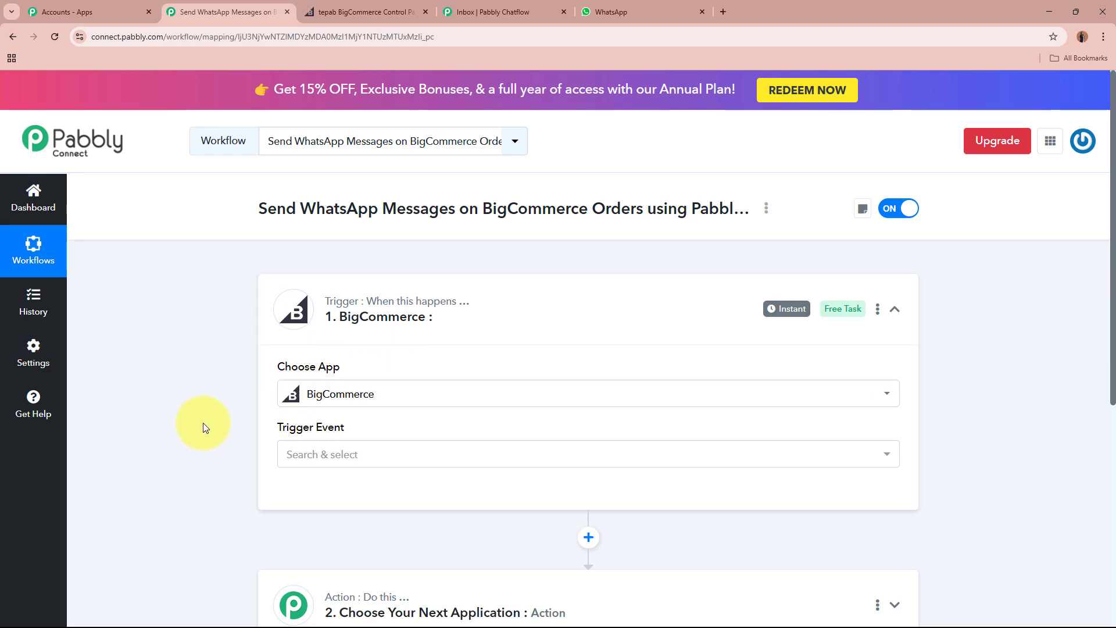
Set the trigger event to New Order Created and start connecting the BigCommerce account.
{"action": "scroll", "coordinate": [204, 423], "scroll_direction": "down", "scroll_amount": 2}
{"action": "left_click", "coordinate": [431, 343]}
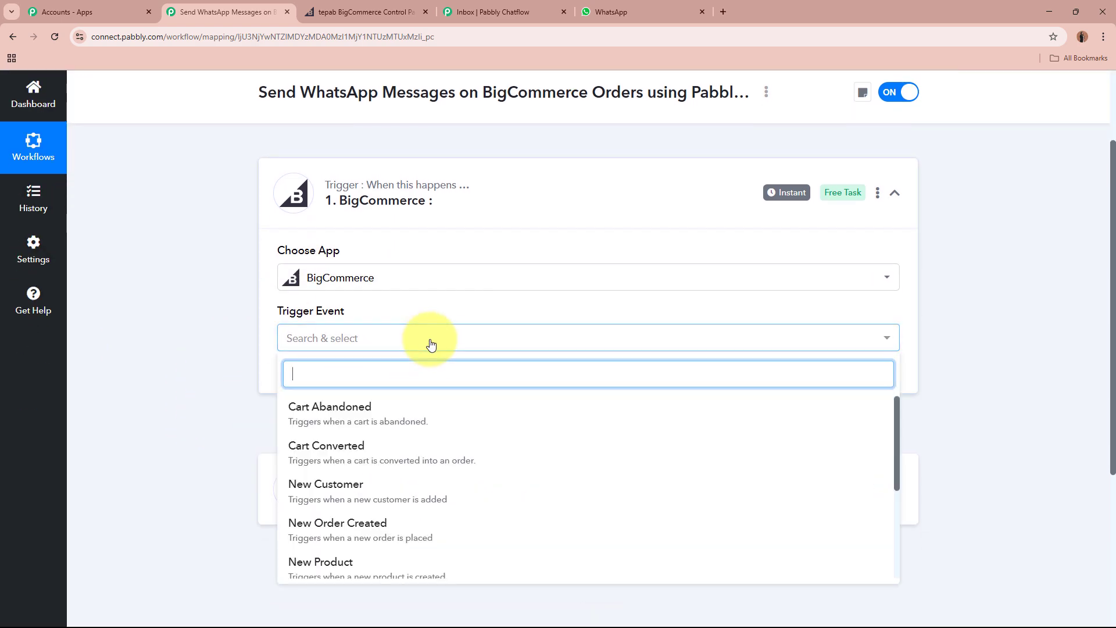
{"action": "scroll", "coordinate": [444, 430], "scroll_direction": "down", "scroll_amount": 2}
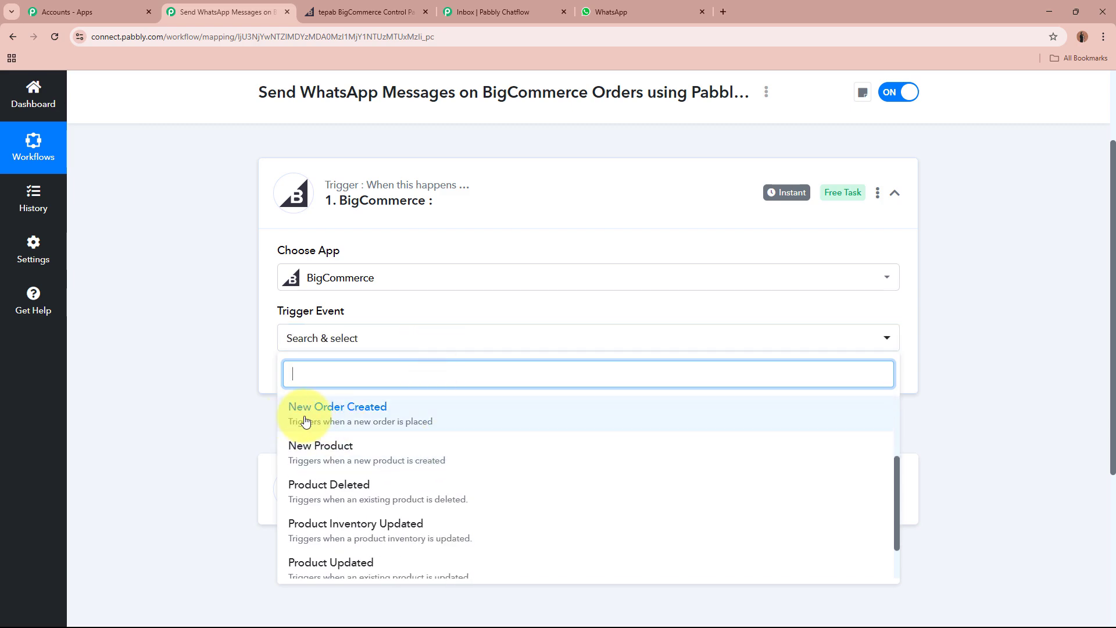
{"action": "left_click", "coordinate": [390, 414]}
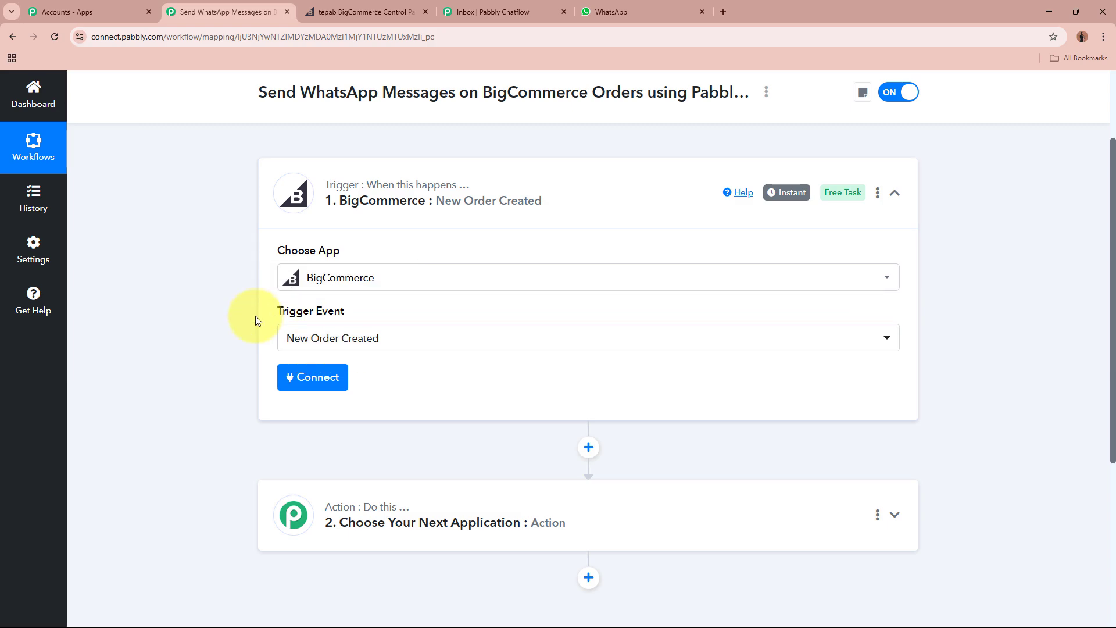
{"action": "left_click", "coordinate": [300, 384]}
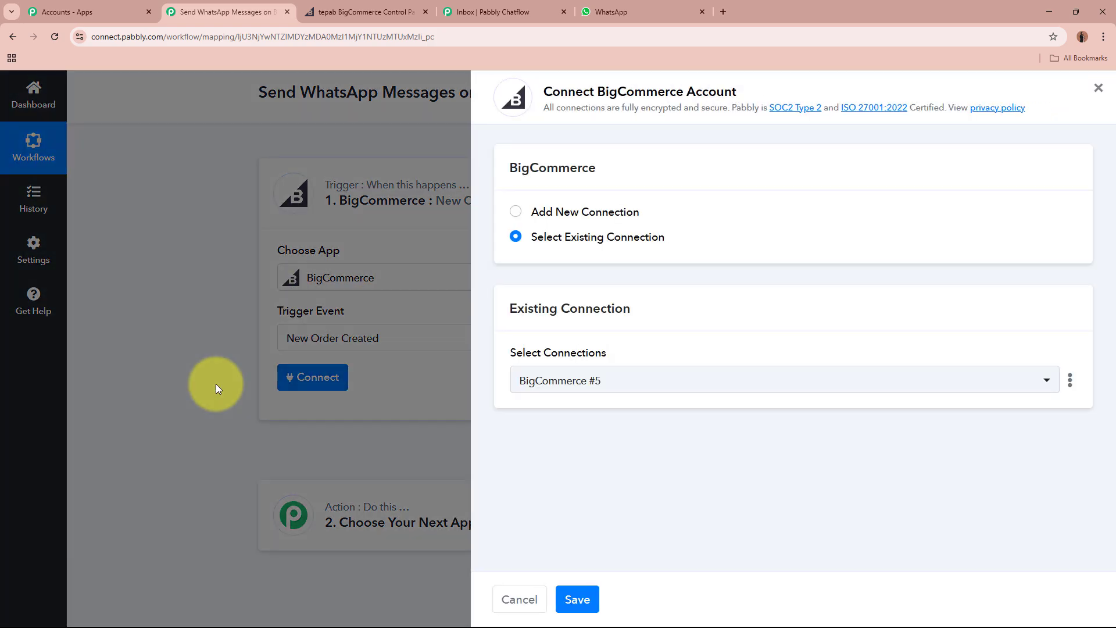
Add a new BigCommerce #6 connection, noting the Client Id, Access Token and Store Hash Key fields.
{"action": "left_click", "coordinate": [518, 213]}
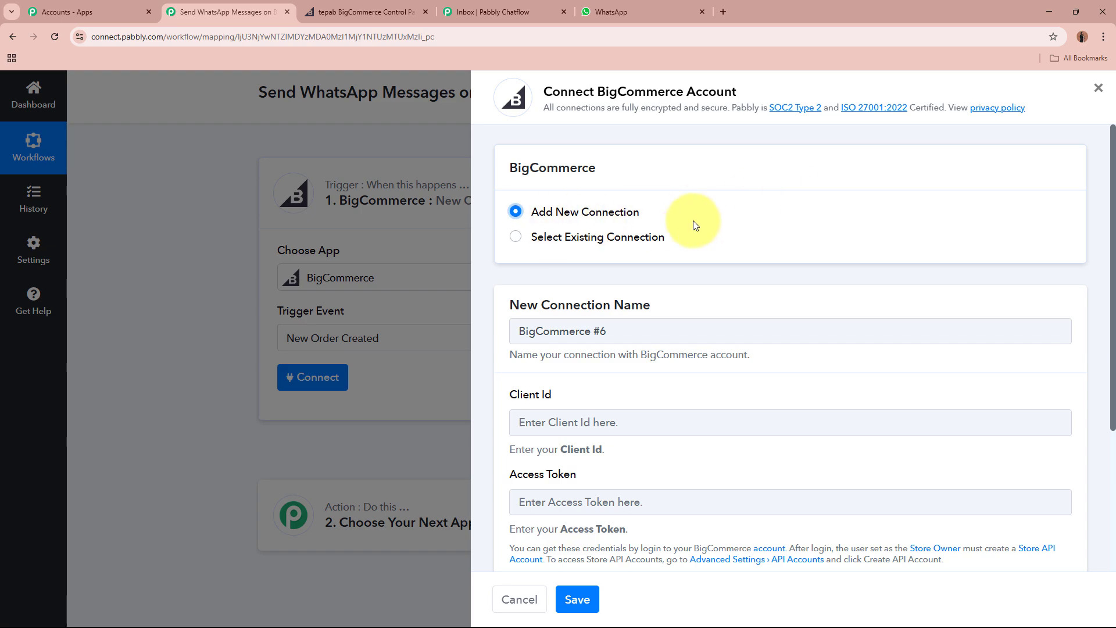
{"action": "scroll", "coordinate": [692, 224], "scroll_direction": "down", "scroll_amount": 4}
{"action": "left_click_drag", "start_coordinate": [508, 186], "coordinate": [592, 191]}
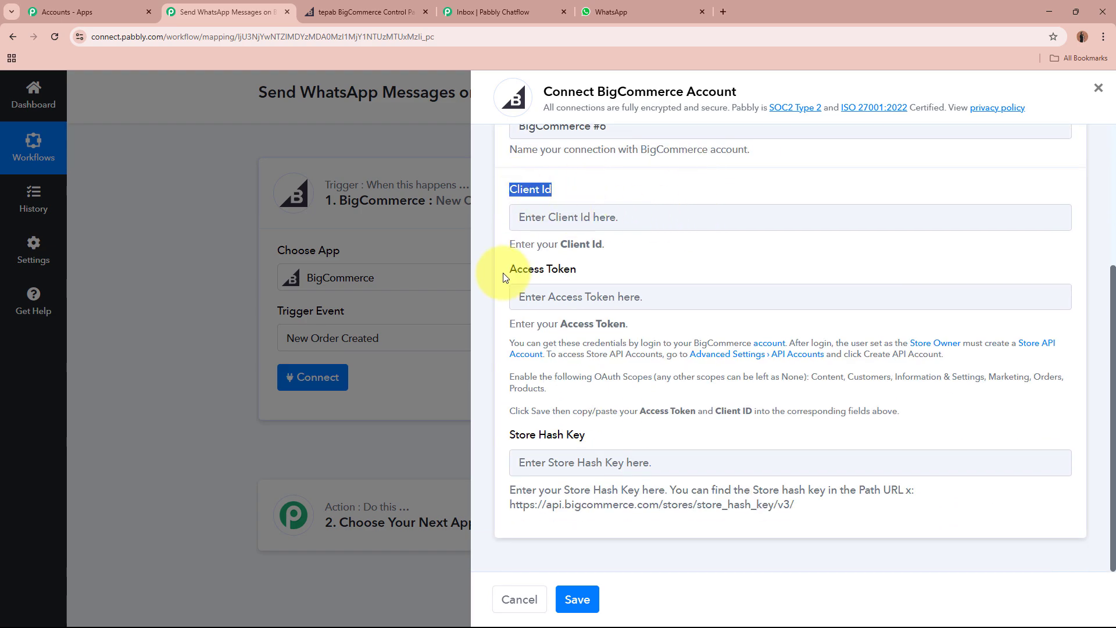
{"action": "left_click_drag", "start_coordinate": [504, 273], "coordinate": [594, 284]}
{"action": "left_click_drag", "start_coordinate": [509, 438], "coordinate": [607, 440]}
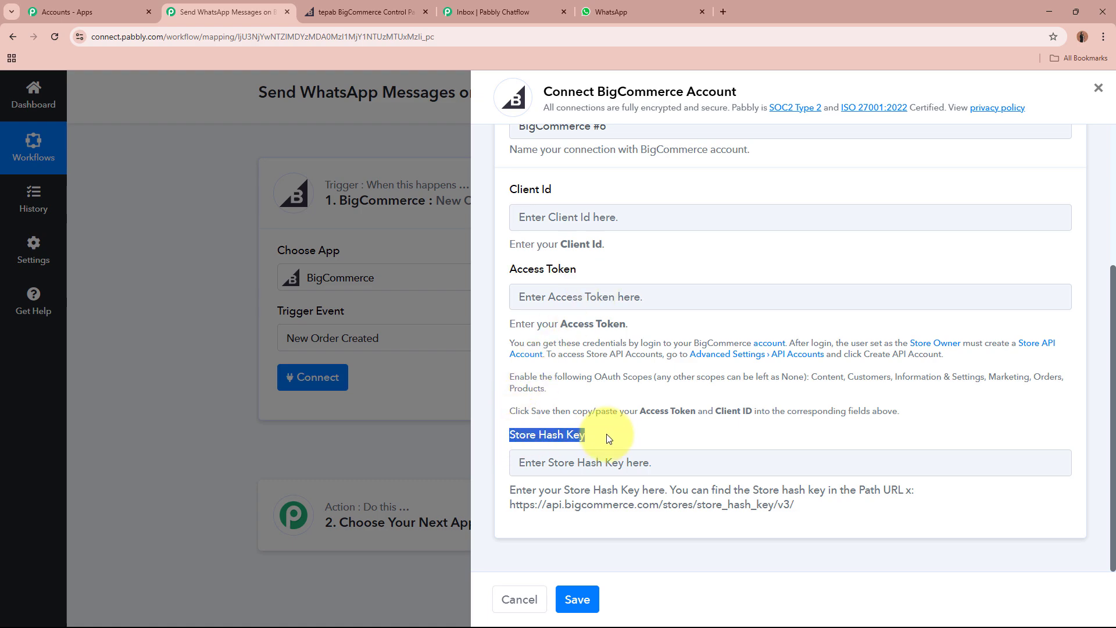
{"action": "left_click", "coordinate": [609, 439]}
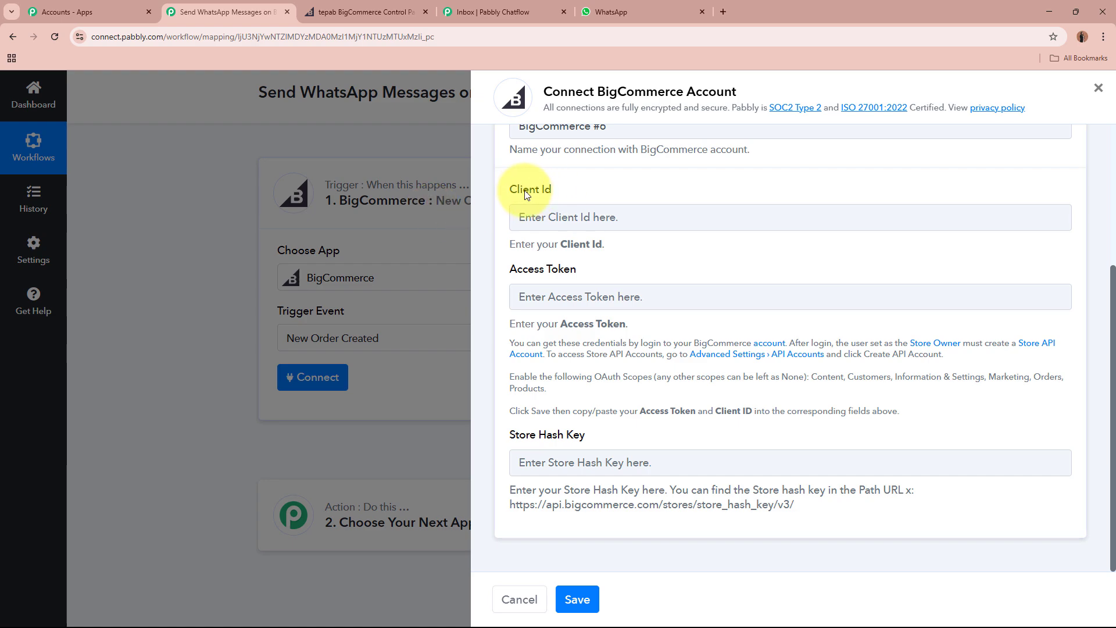
{"action": "left_click_drag", "start_coordinate": [514, 194], "coordinate": [553, 214]}
{"action": "left_click_drag", "start_coordinate": [511, 269], "coordinate": [611, 269]}
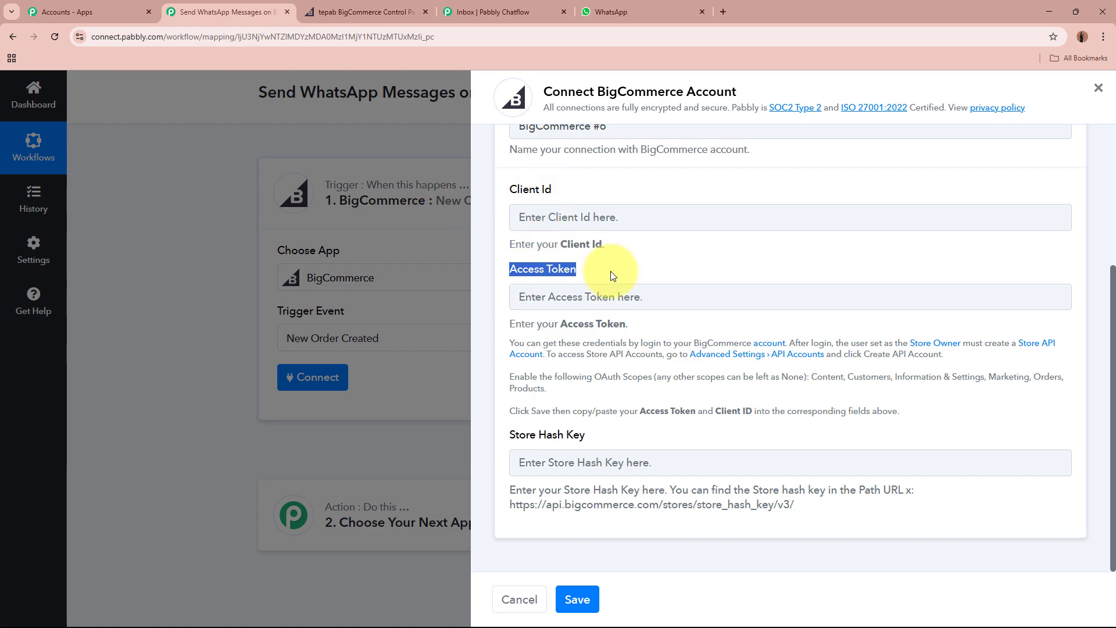
{"action": "left_click_drag", "start_coordinate": [515, 436], "coordinate": [614, 439]}
{"action": "left_click", "coordinate": [615, 438]}
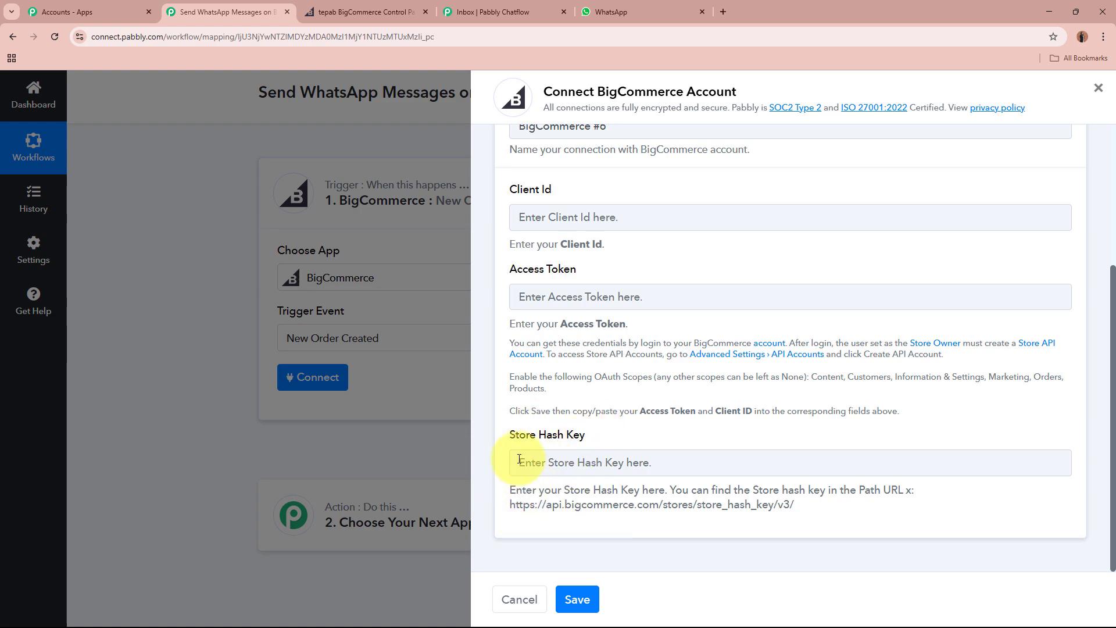
{"action": "left_click", "coordinate": [365, 11]}
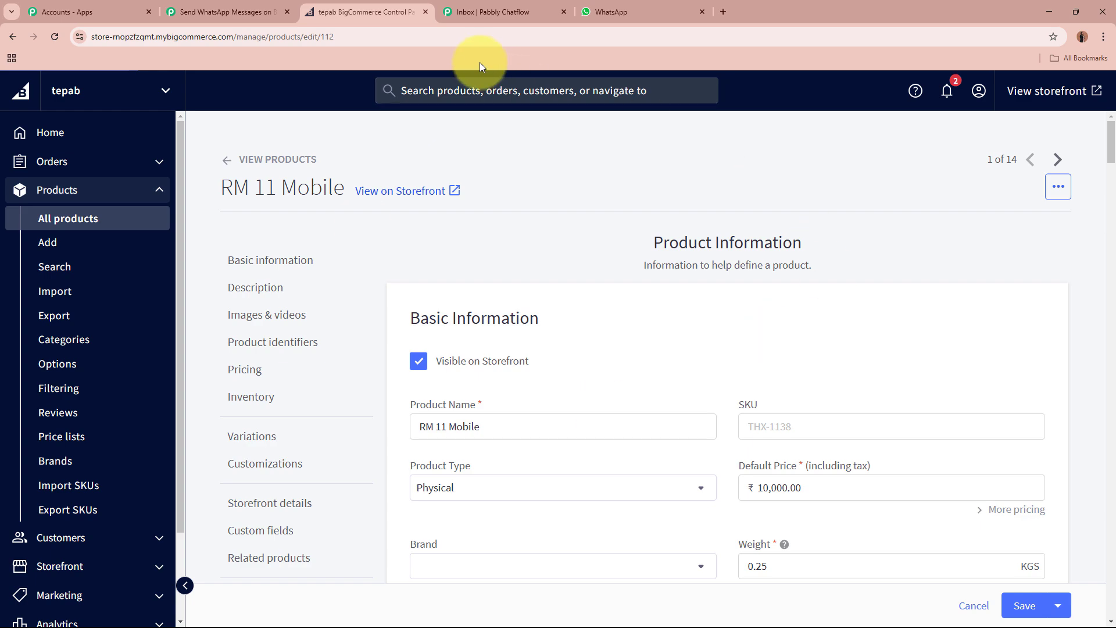
Copy the store hash from the BigCommerce control panel's web address.
{"action": "double_click", "coordinate": [436, 36]}
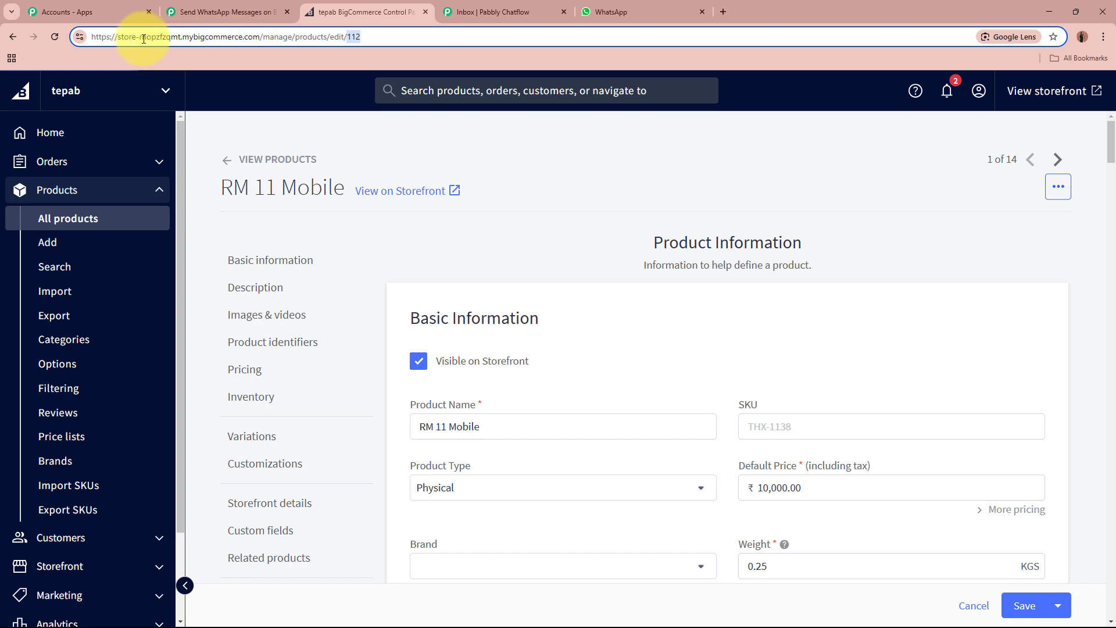
{"action": "left_click_drag", "start_coordinate": [140, 37], "coordinate": [178, 37]}
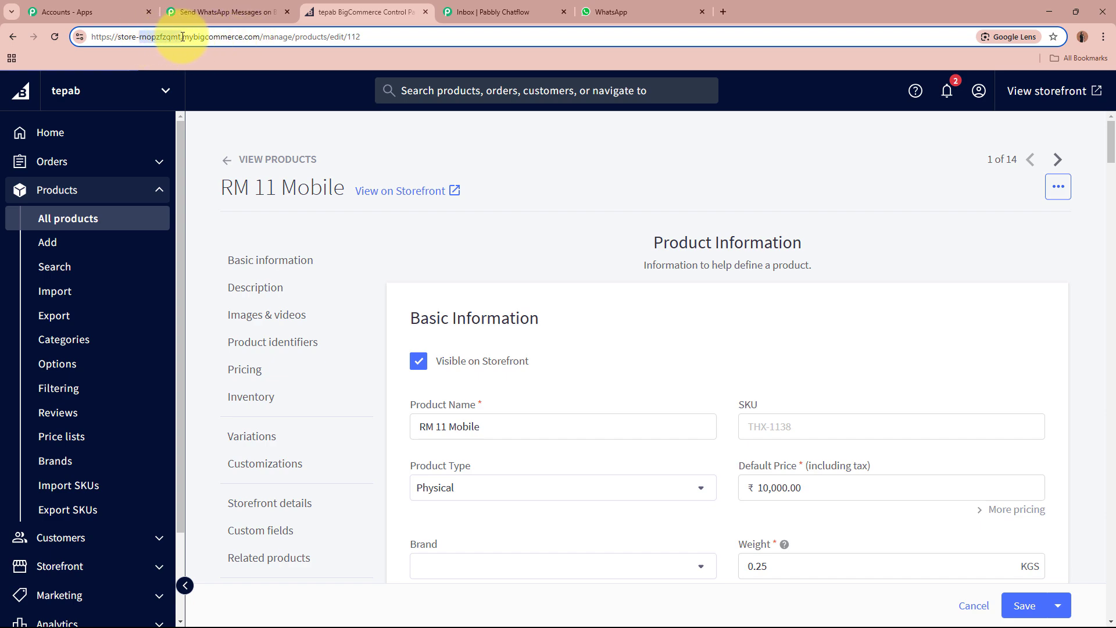
Paste the store hash into Store Hash Key and open BigCommerce's API Accounts page.
{"action": "left_click", "coordinate": [209, 12]}
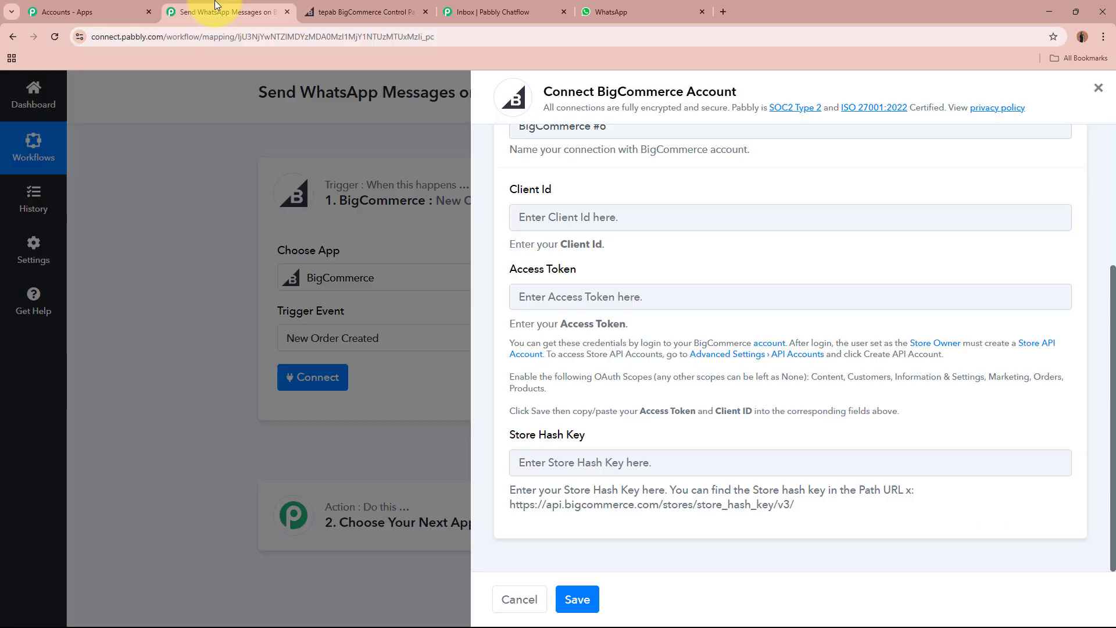
{"action": "left_click", "coordinate": [589, 462]}
{"action": "type", "text": "rnopzfzqmt"}
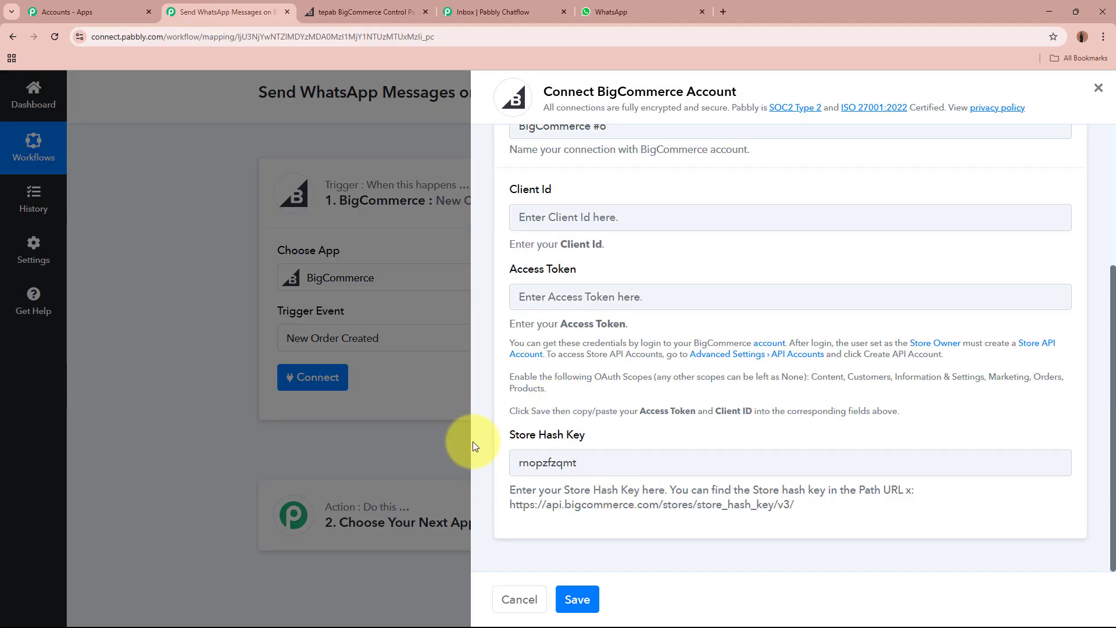
{"action": "left_click_drag", "start_coordinate": [530, 190], "coordinate": [563, 192]}
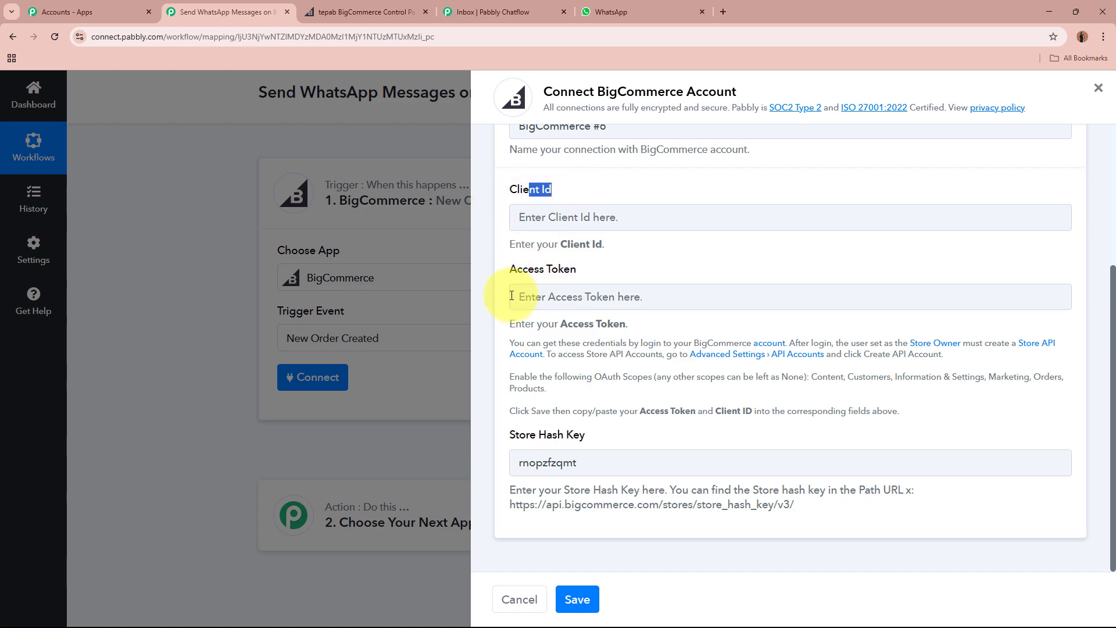
{"action": "left_click_drag", "start_coordinate": [509, 269], "coordinate": [619, 273]}
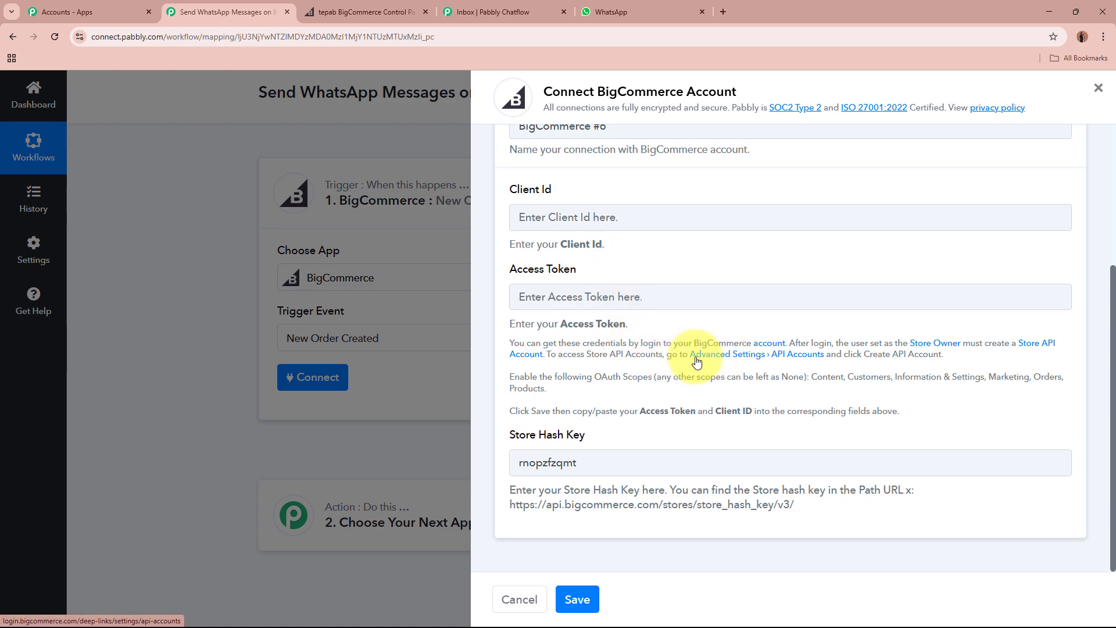
{"action": "left_click", "coordinate": [788, 356]}
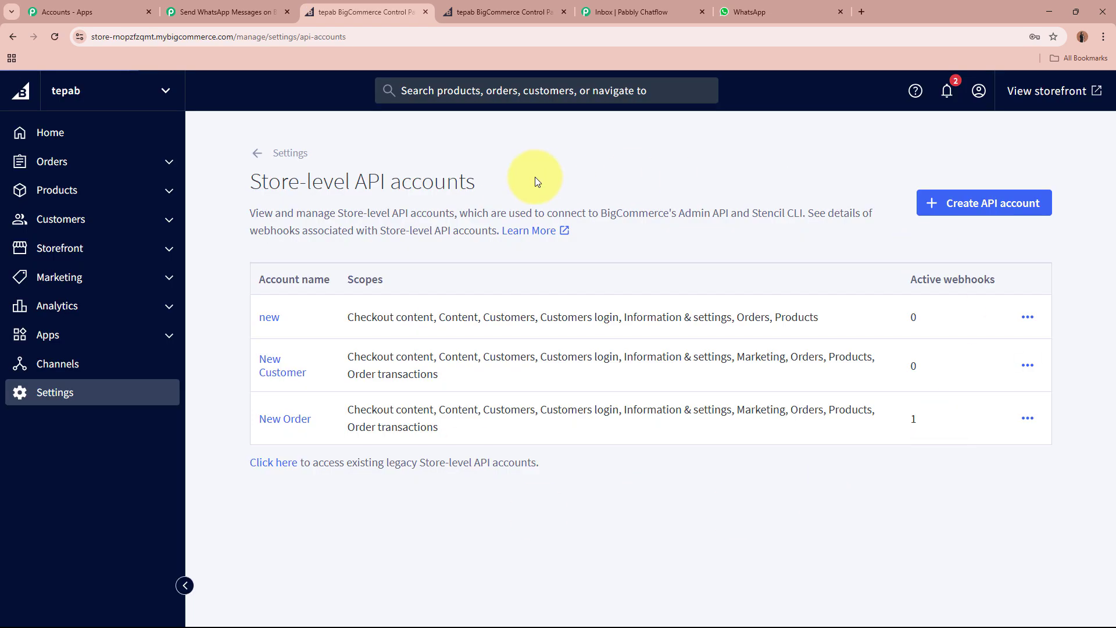
Create a store-level API account named New Account and view its OAuth scopes section.
{"action": "left_click_drag", "start_coordinate": [250, 182], "coordinate": [508, 182]}
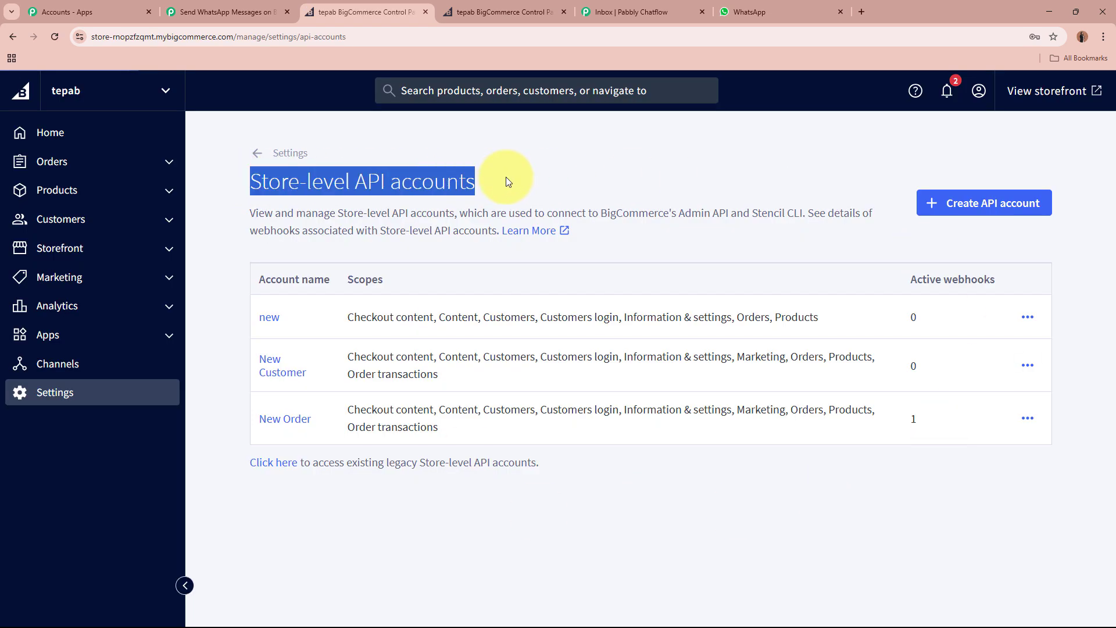
{"action": "left_click", "coordinate": [507, 182]}
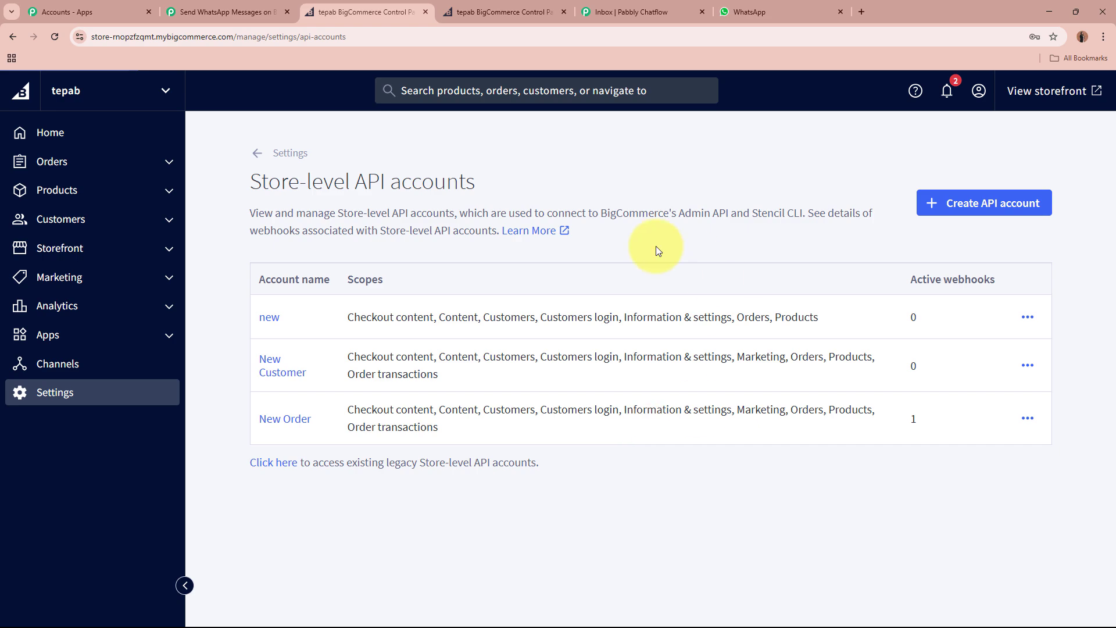
{"action": "left_click", "coordinate": [978, 205]}
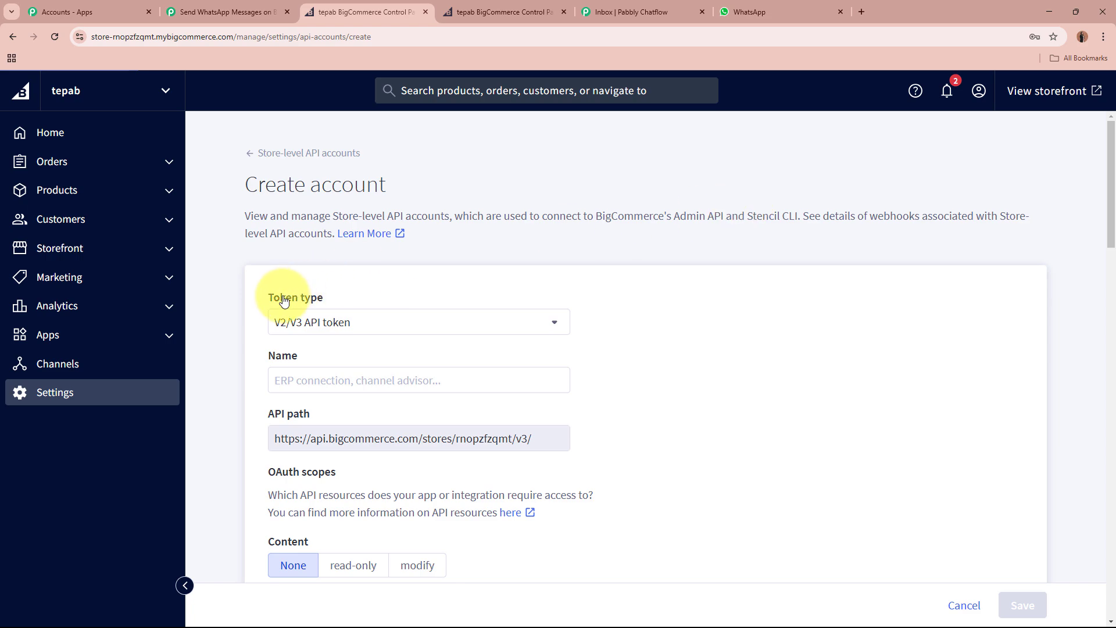
{"action": "left_click_drag", "start_coordinate": [273, 303], "coordinate": [341, 299]}
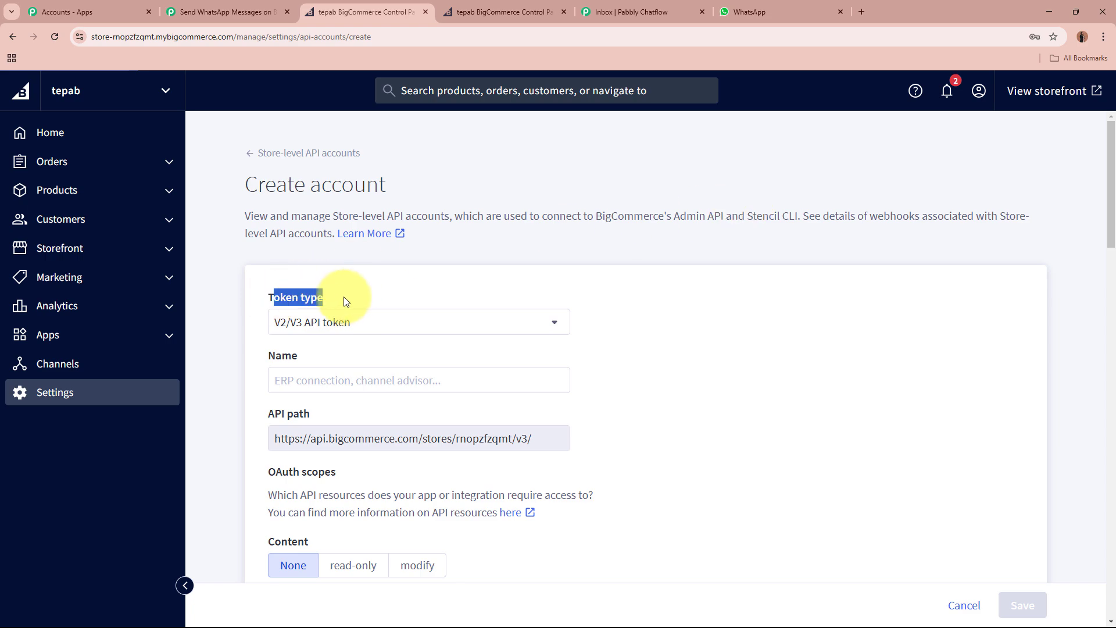
{"action": "scroll", "coordinate": [368, 319], "scroll_direction": "down", "scroll_amount": 1}
{"action": "left_click", "coordinate": [379, 319]}
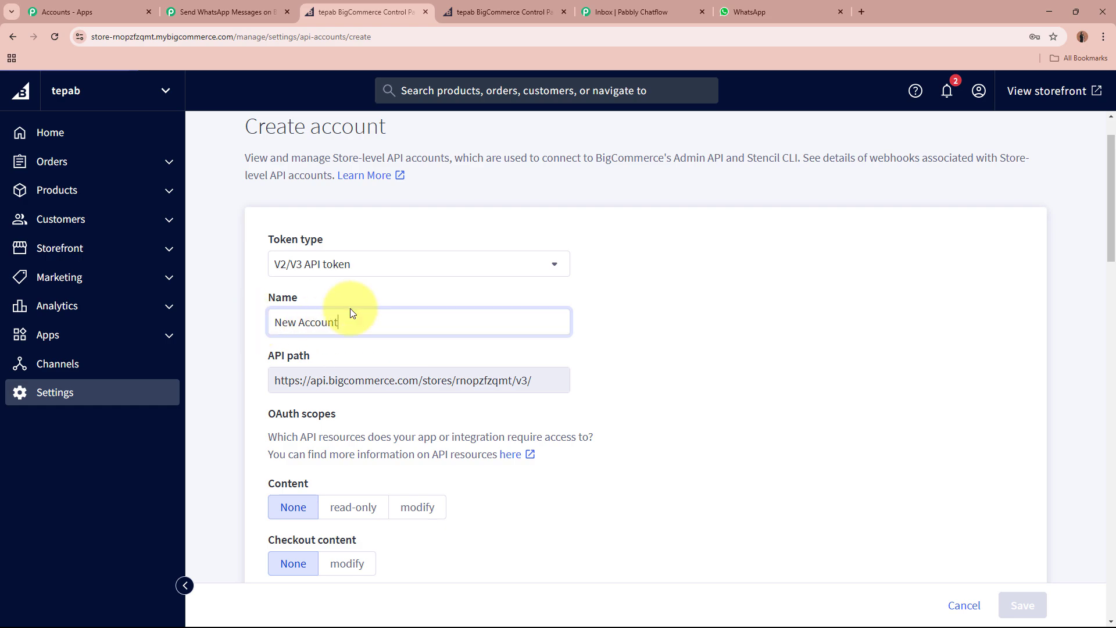
{"action": "scroll", "coordinate": [433, 368], "scroll_direction": "down", "scroll_amount": 3}
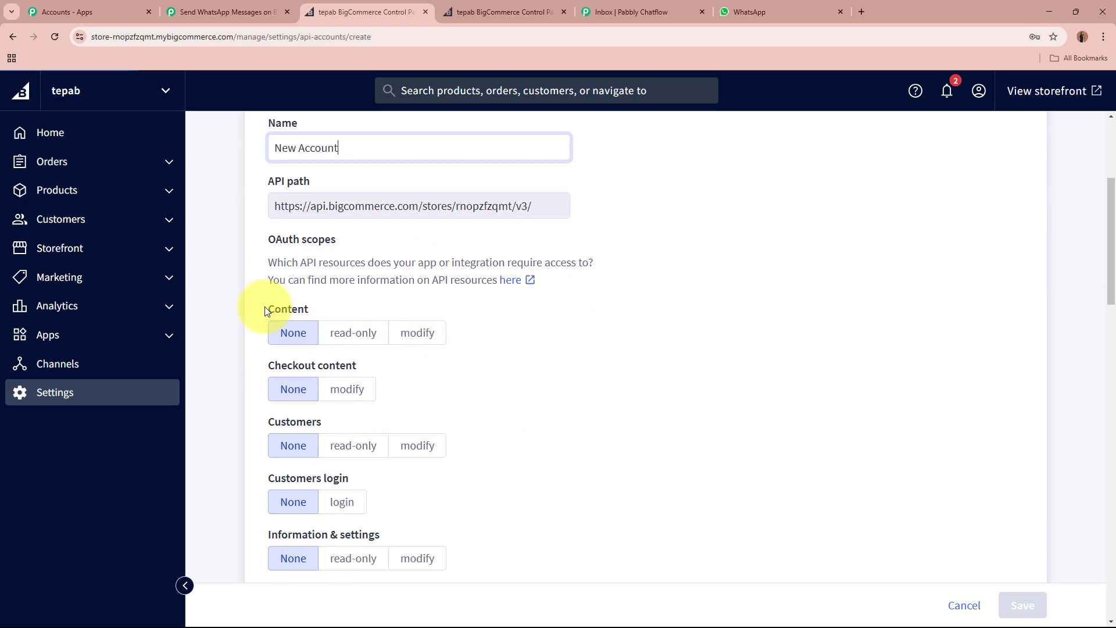
{"action": "left_click_drag", "start_coordinate": [269, 239], "coordinate": [371, 244]}
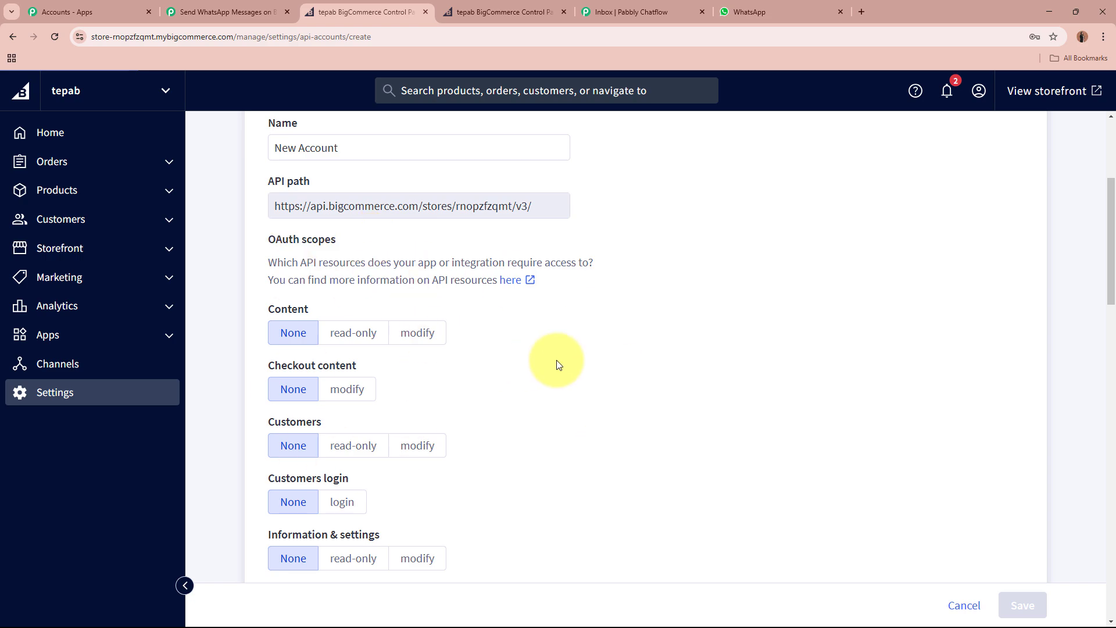
Check the required OAuth scopes listed in Pabbly's connection panel, then return to BigCommerce.
{"action": "left_click", "coordinate": [225, 12]}
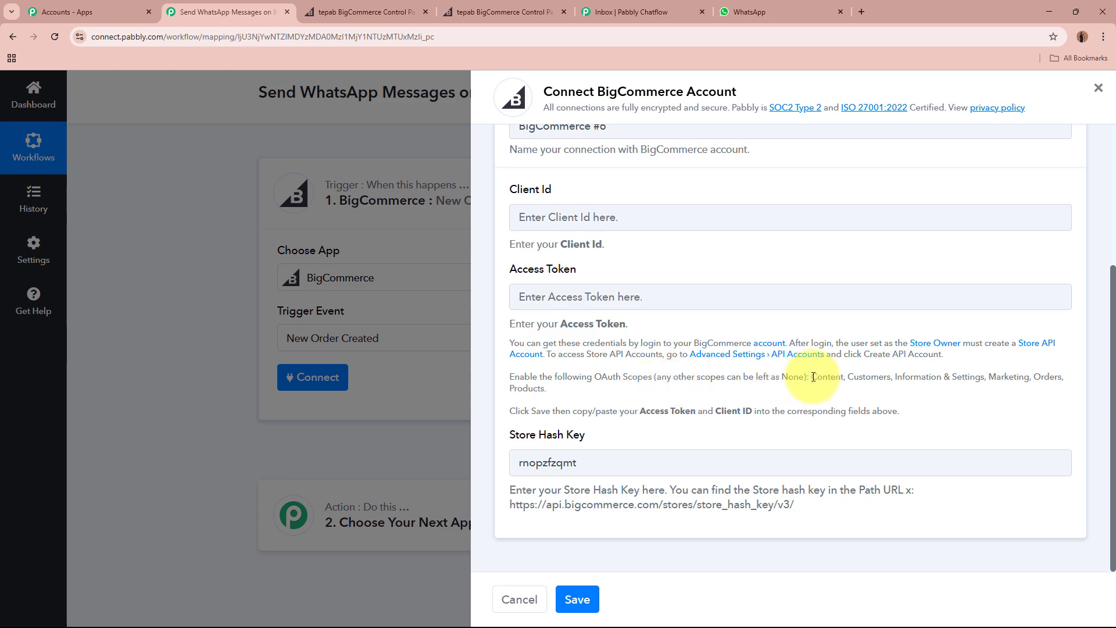
{"action": "left_click_drag", "start_coordinate": [813, 377], "coordinate": [1044, 394]}
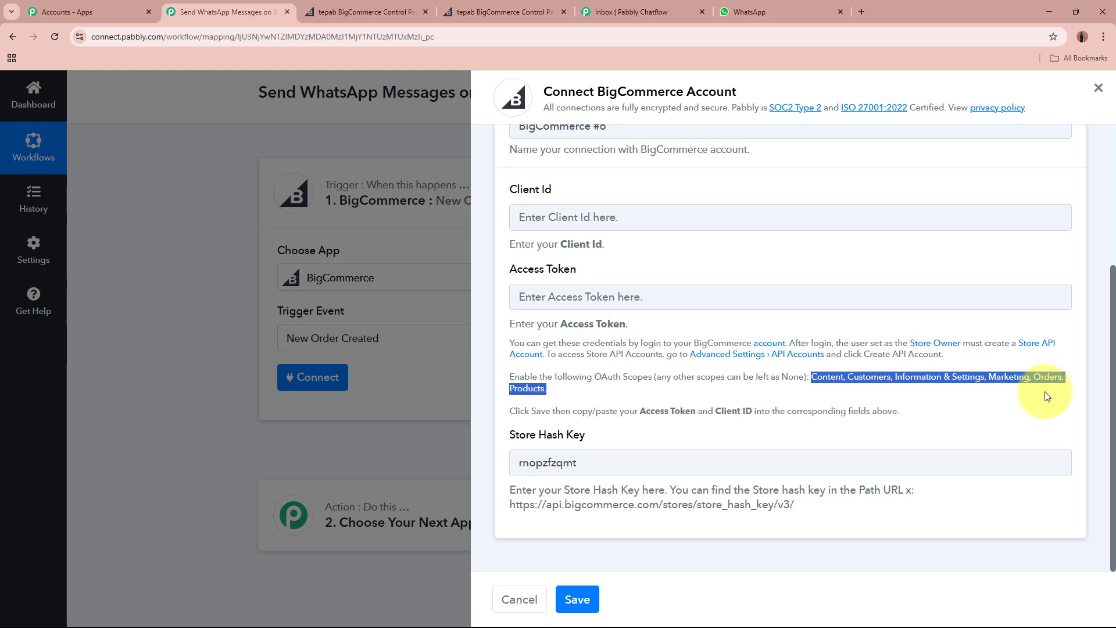
{"action": "left_click", "coordinate": [1045, 396]}
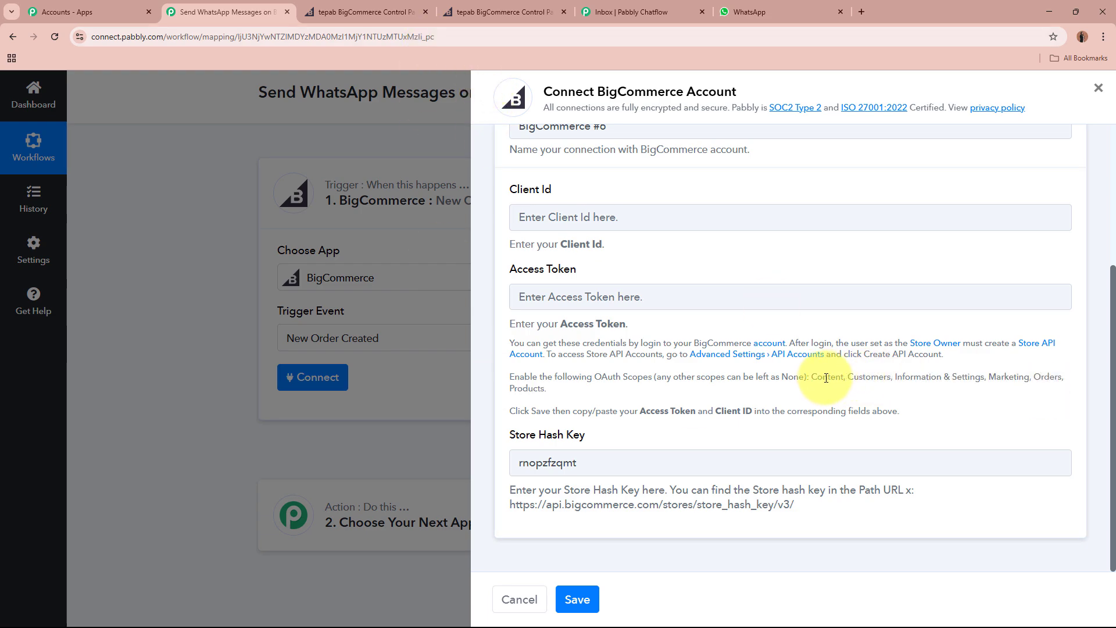
{"action": "left_click_drag", "start_coordinate": [814, 377], "coordinate": [546, 388]}
{"action": "left_click", "coordinate": [680, 345]}
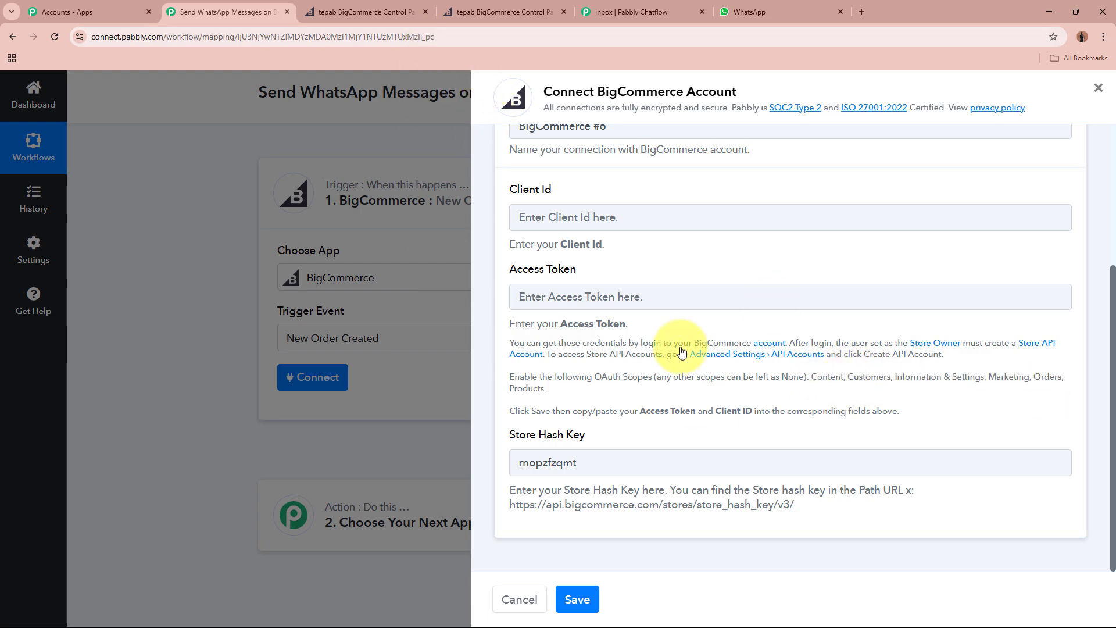
{"action": "left_click", "coordinate": [360, 8]}
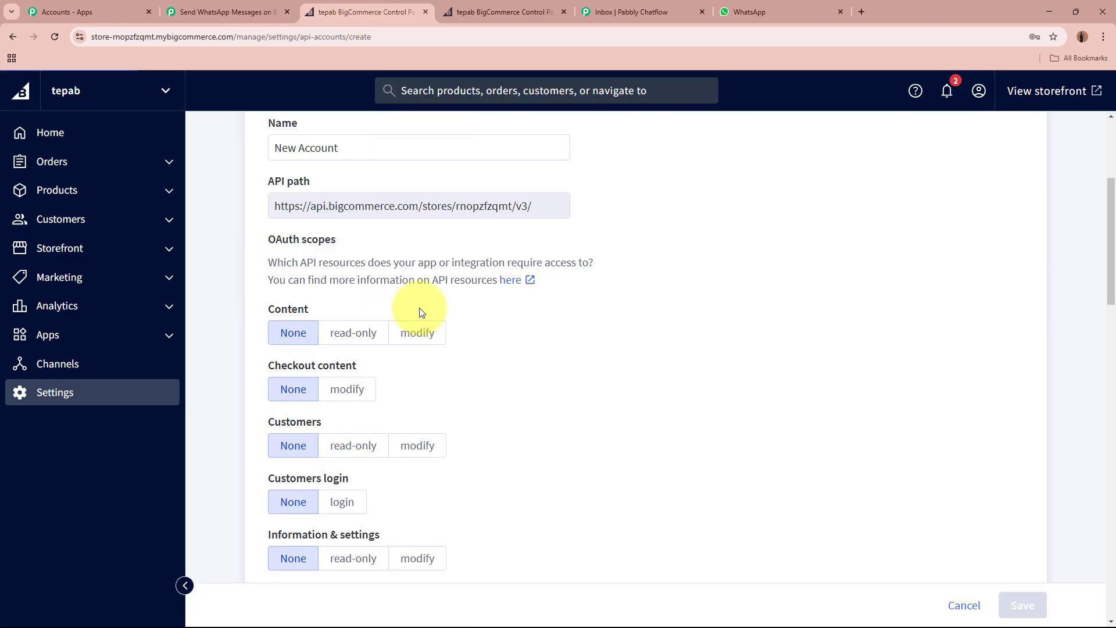
Give Content, Checkout content, Customers, Information & settings, Marketing, Orders, Order transactions, Products modify access; allow Customers login.
{"action": "left_click", "coordinate": [430, 327]}
{"action": "left_click", "coordinate": [354, 387]}
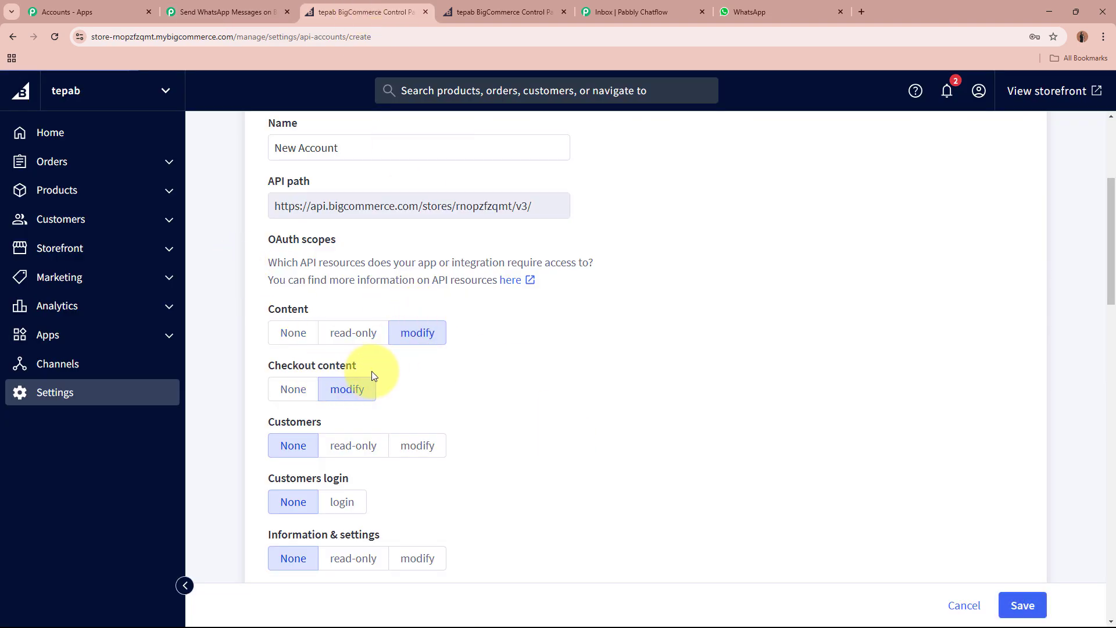
{"action": "scroll", "coordinate": [378, 367], "scroll_direction": "down", "scroll_amount": 2}
{"action": "left_click", "coordinate": [414, 331]}
{"action": "left_click", "coordinate": [340, 385]}
{"action": "scroll", "coordinate": [406, 369], "scroll_direction": "down", "scroll_amount": 2}
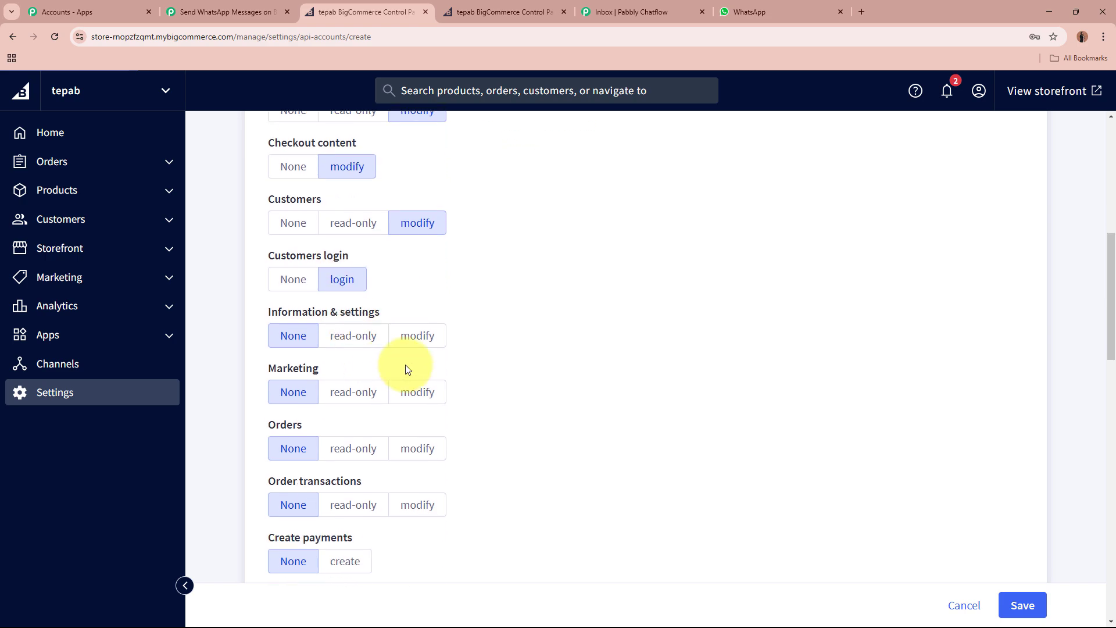
{"action": "left_click", "coordinate": [428, 326]}
{"action": "left_click", "coordinate": [427, 385]}
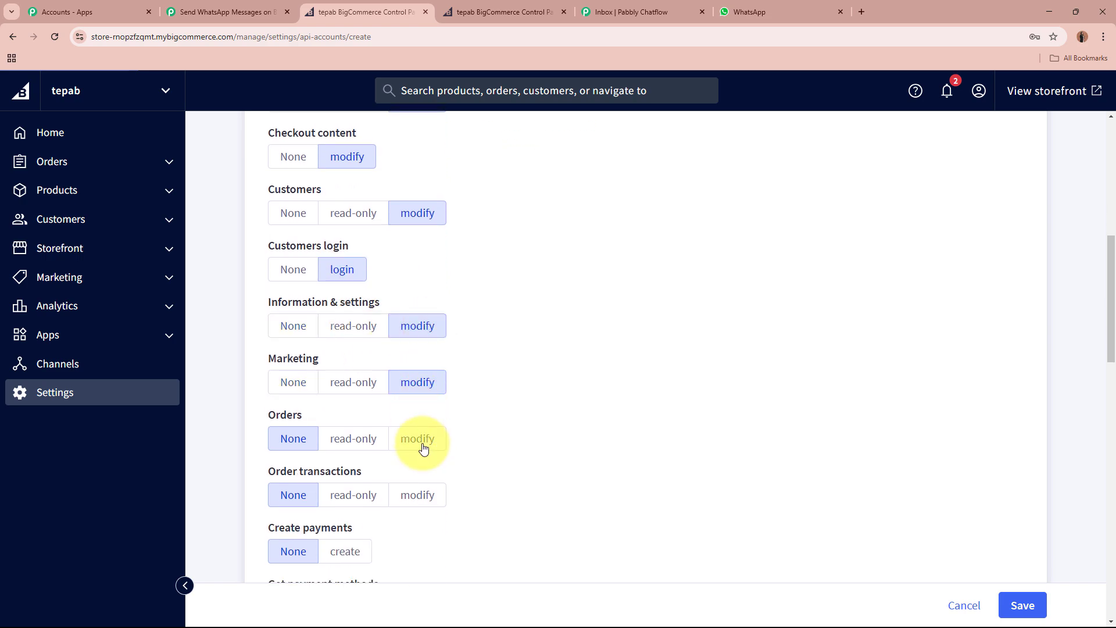
{"action": "left_click", "coordinate": [423, 448]}
{"action": "scroll", "coordinate": [424, 442], "scroll_direction": "down", "scroll_amount": 3}
{"action": "left_click", "coordinate": [414, 322]}
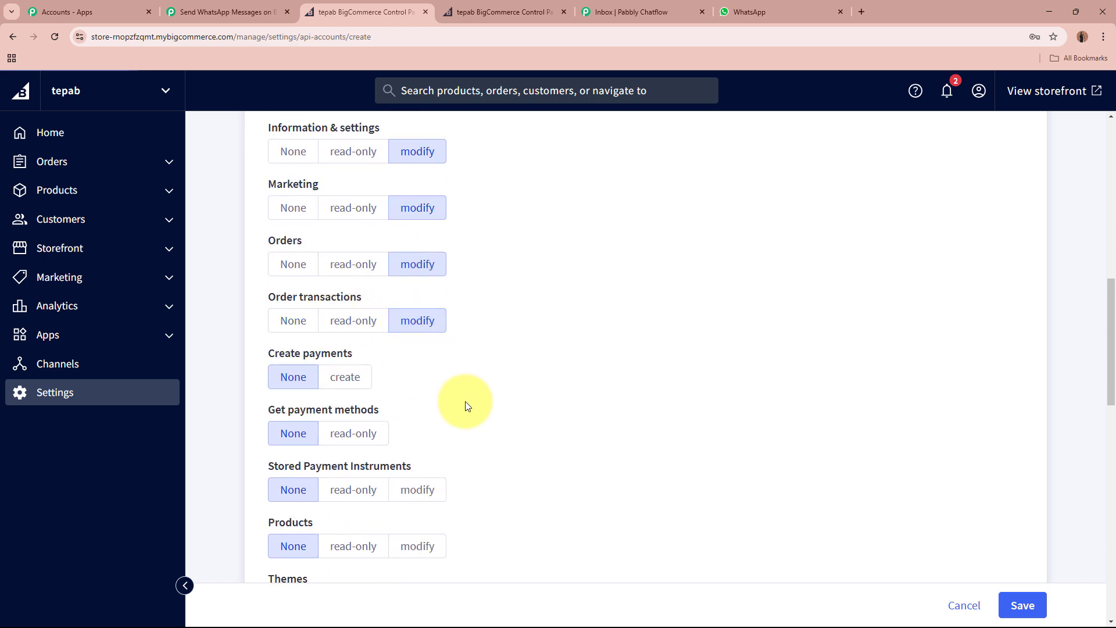
{"action": "scroll", "coordinate": [468, 406], "scroll_direction": "down", "scroll_amount": 1}
{"action": "scroll", "coordinate": [468, 407], "scroll_direction": "down", "scroll_amount": 1}
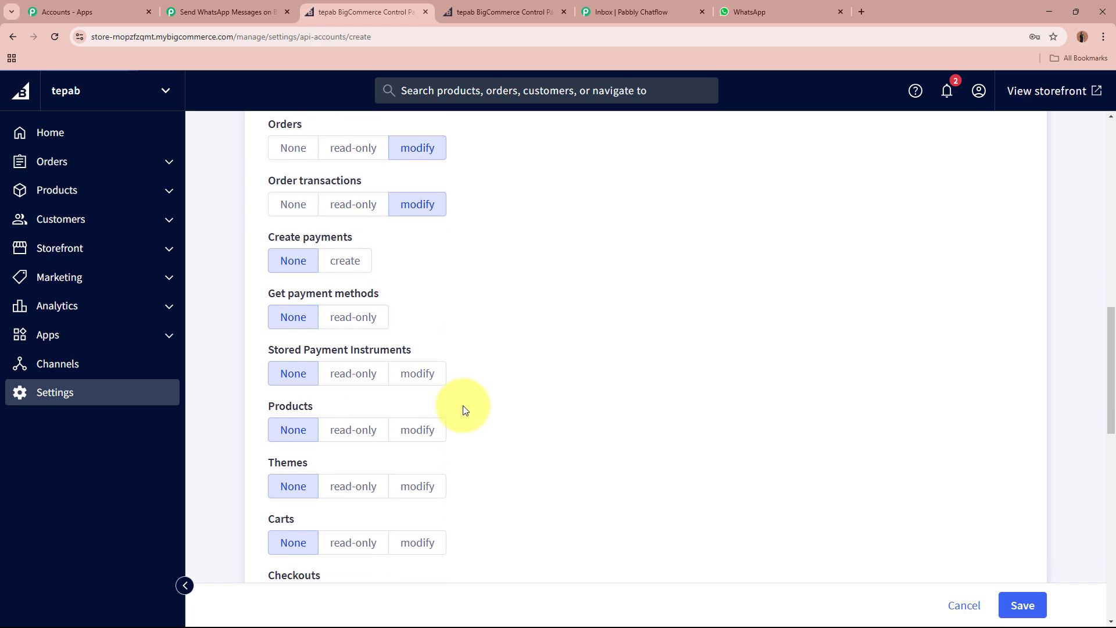
{"action": "left_click", "coordinate": [425, 441]}
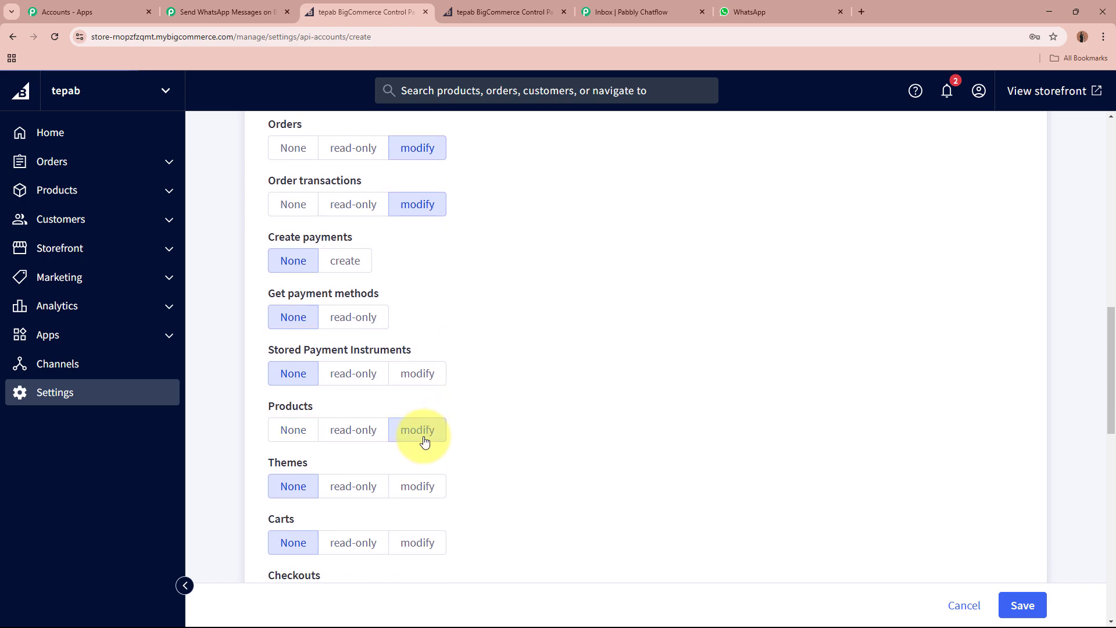
{"action": "scroll", "coordinate": [545, 451], "scroll_direction": "up", "scroll_amount": 1}
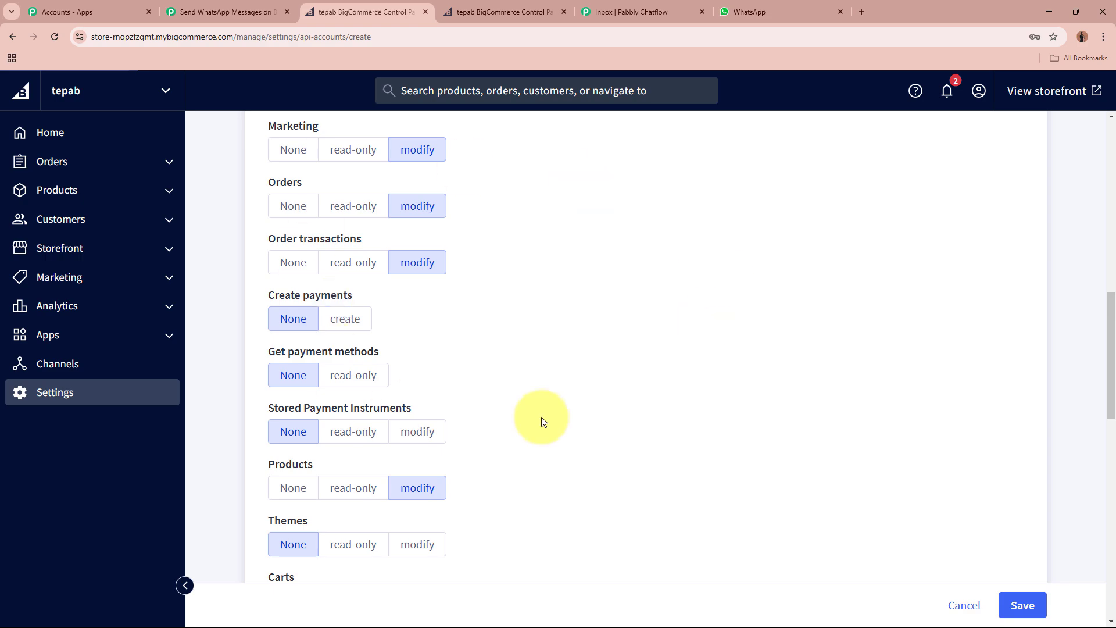
{"action": "scroll", "coordinate": [635, 406], "scroll_direction": "up", "scroll_amount": 3}
{"action": "scroll", "coordinate": [635, 407], "scroll_direction": "down", "scroll_amount": 2}
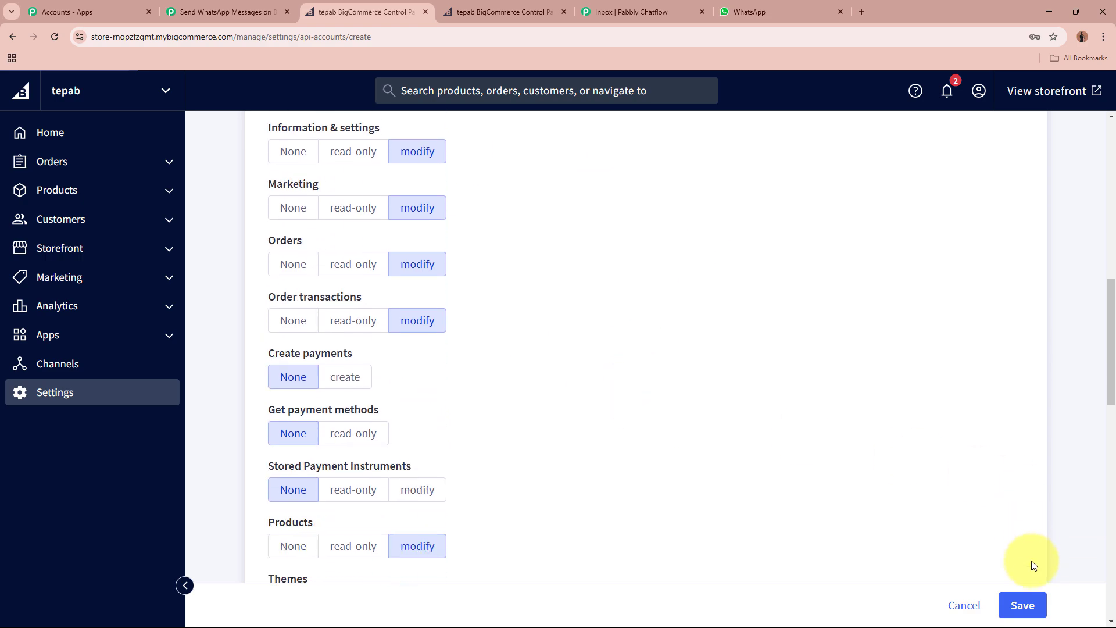
Save the API account and copy its Client ID from the generated credentials.
{"action": "left_click", "coordinate": [1022, 605]}
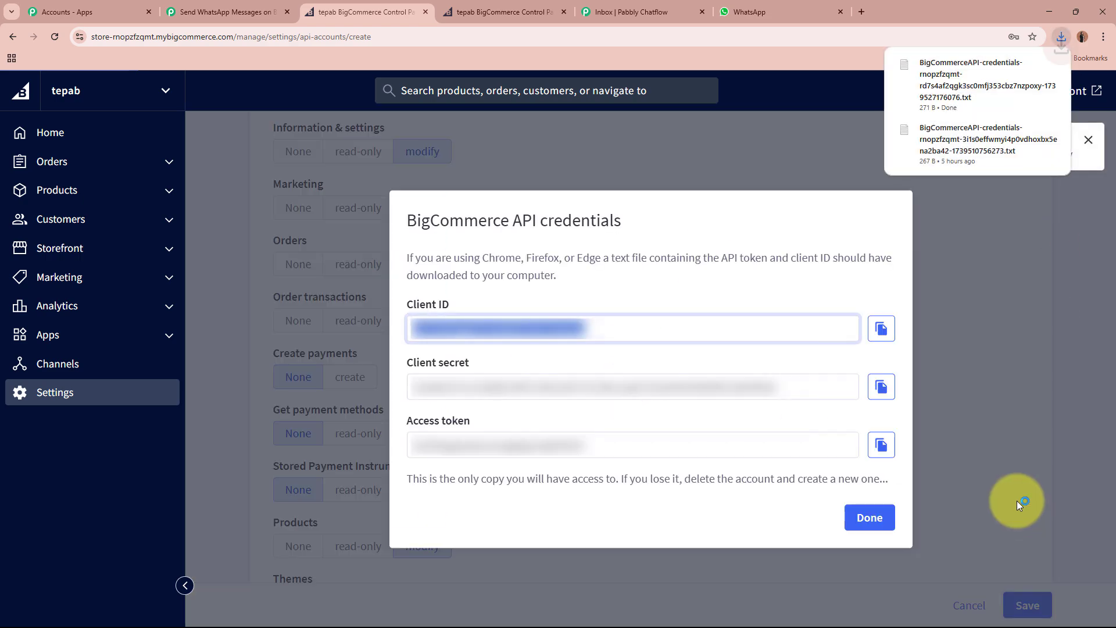
{"action": "left_click", "coordinate": [414, 310]}
{"action": "left_click_drag", "start_coordinate": [411, 366], "coordinate": [444, 393]}
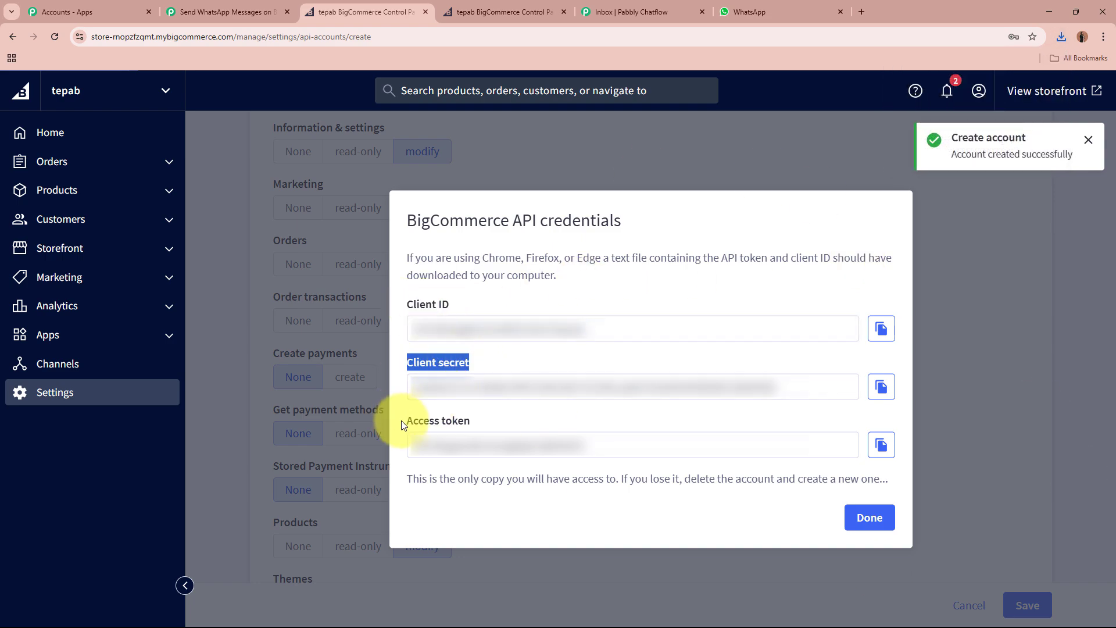
{"action": "left_click_drag", "start_coordinate": [402, 425], "coordinate": [499, 430]}
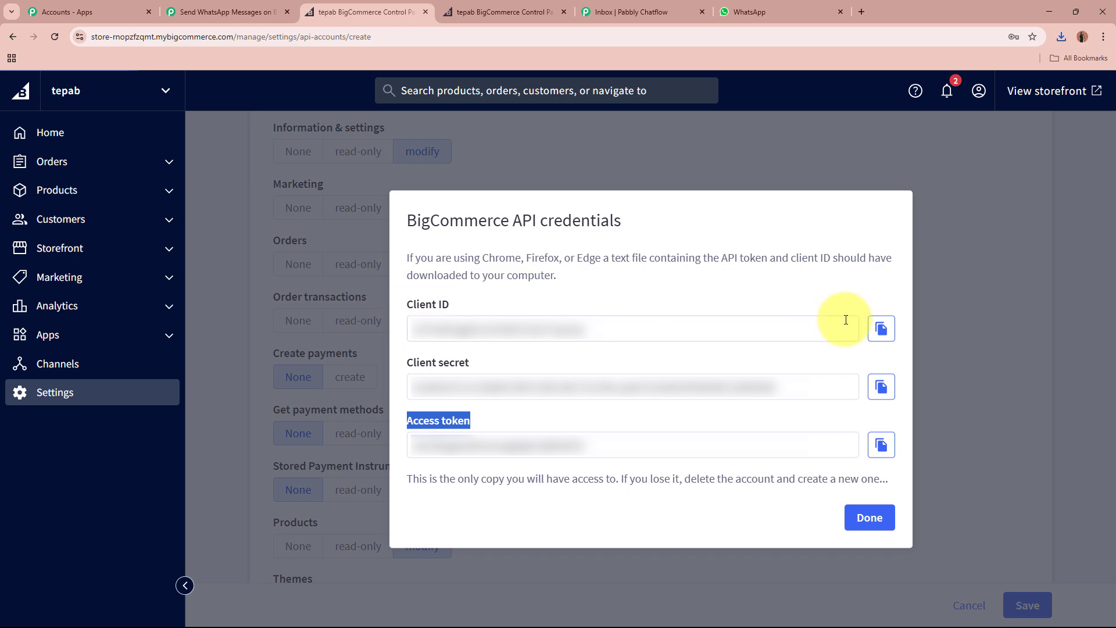
{"action": "left_click", "coordinate": [881, 329]}
Paste the Client ID and Access Token into the BigCommerce connection, save it, and close the extra tab.
{"action": "left_click", "coordinate": [205, 7]}
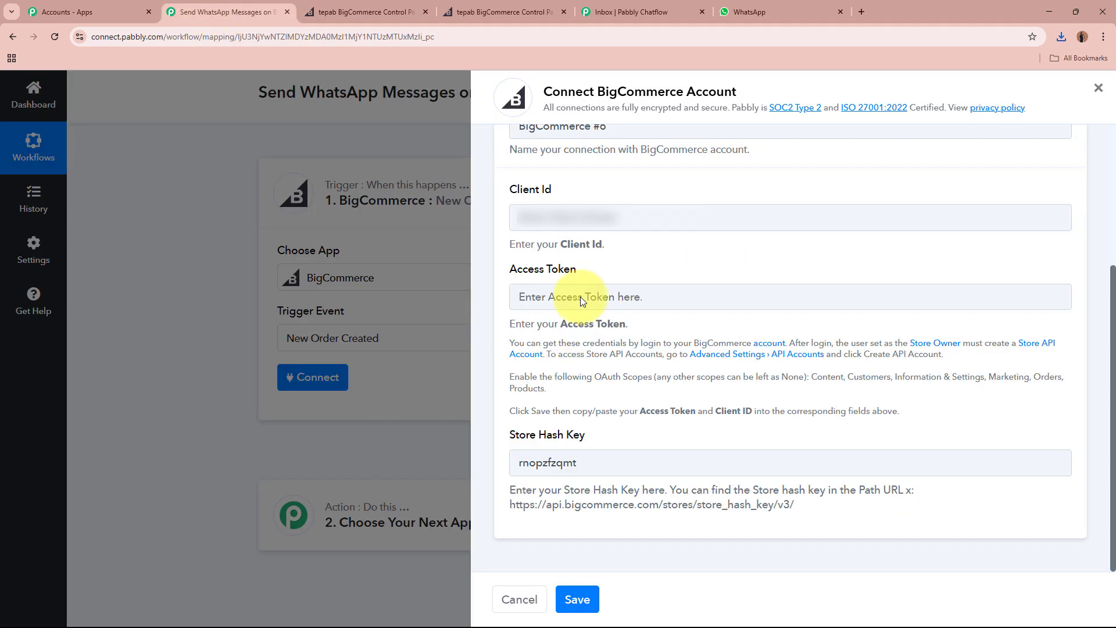
{"action": "left_click", "coordinate": [591, 227]}
{"action": "key", "text": "ctrl+v"}
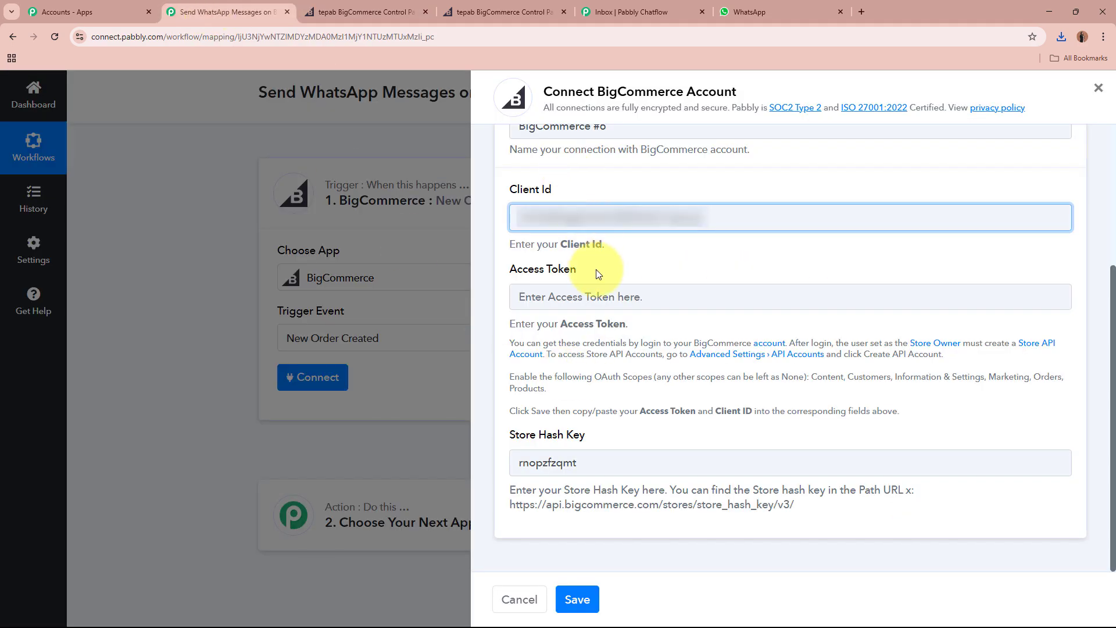
{"action": "left_click", "coordinate": [592, 295]}
{"action": "left_click", "coordinate": [366, 12]}
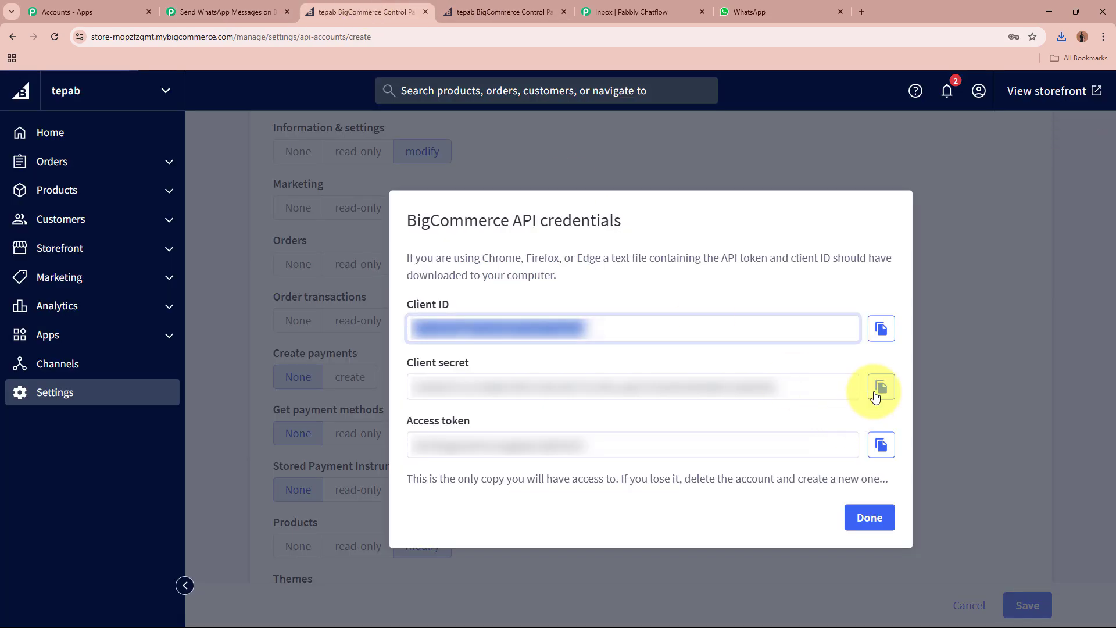
{"action": "left_click", "coordinate": [881, 445]}
{"action": "left_click", "coordinate": [268, 11]}
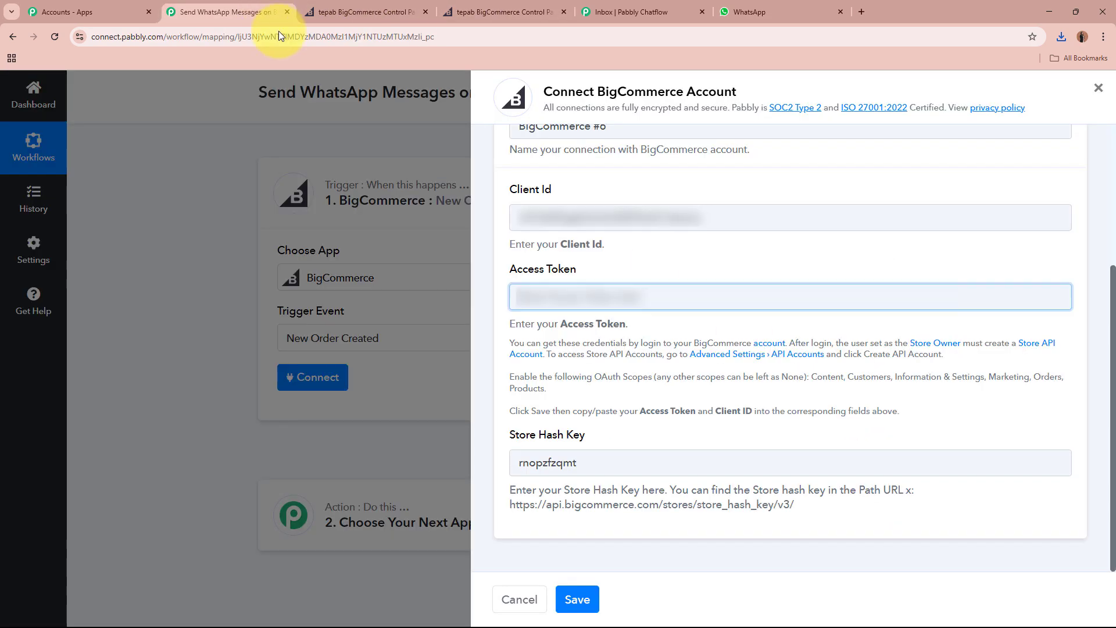
{"action": "key", "text": "ctrl+v"}
{"action": "key", "text": "ctrl+v"}
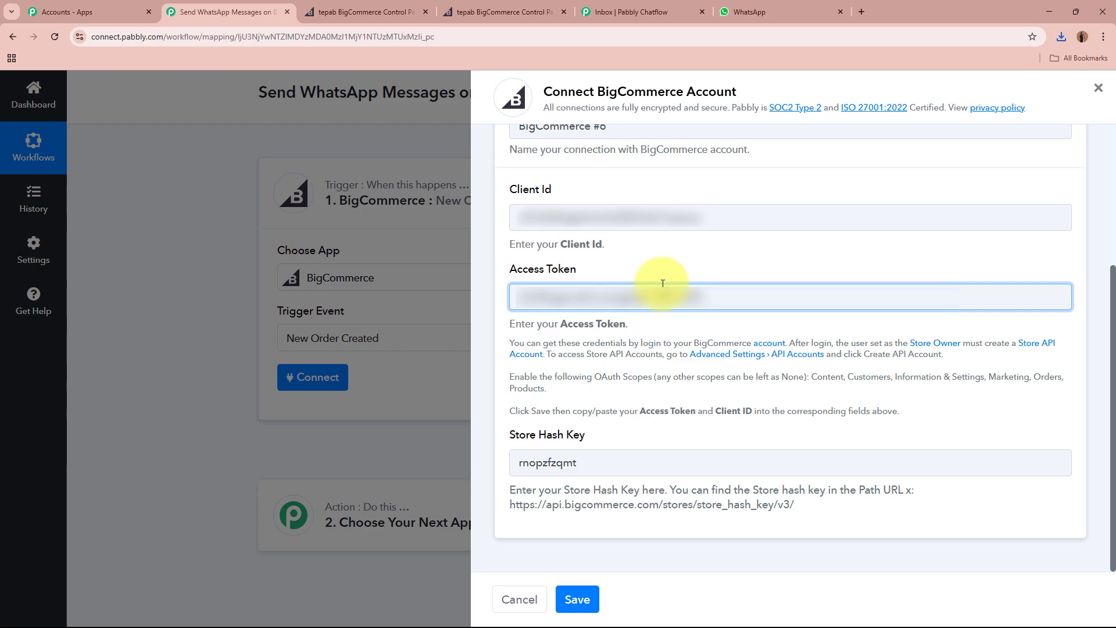
{"action": "left_click", "coordinate": [570, 597]}
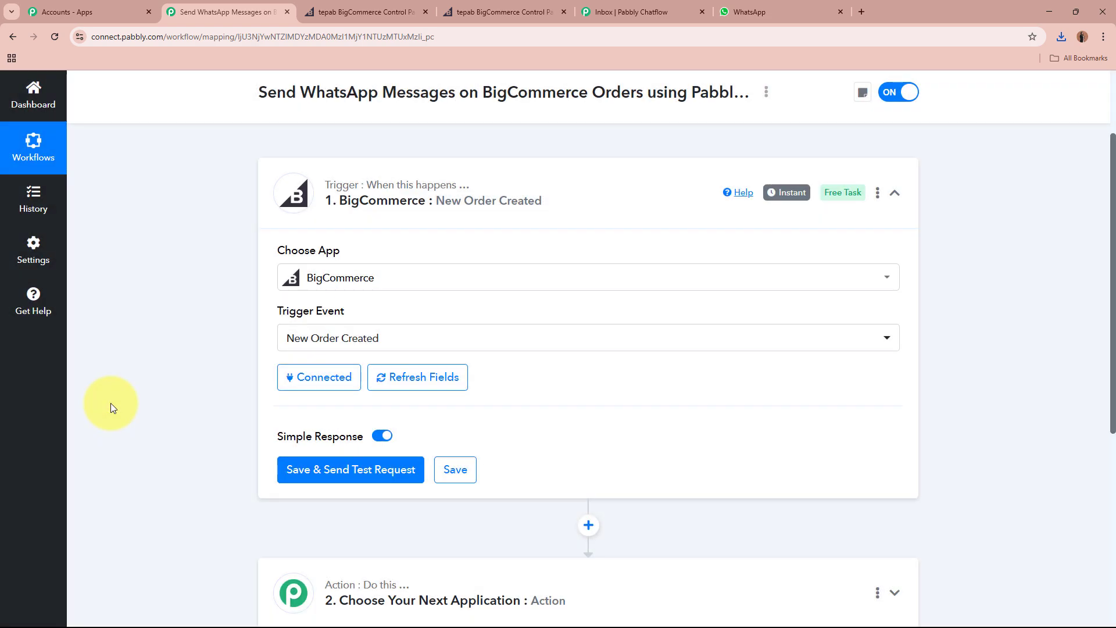
{"action": "left_click", "coordinate": [426, 12]}
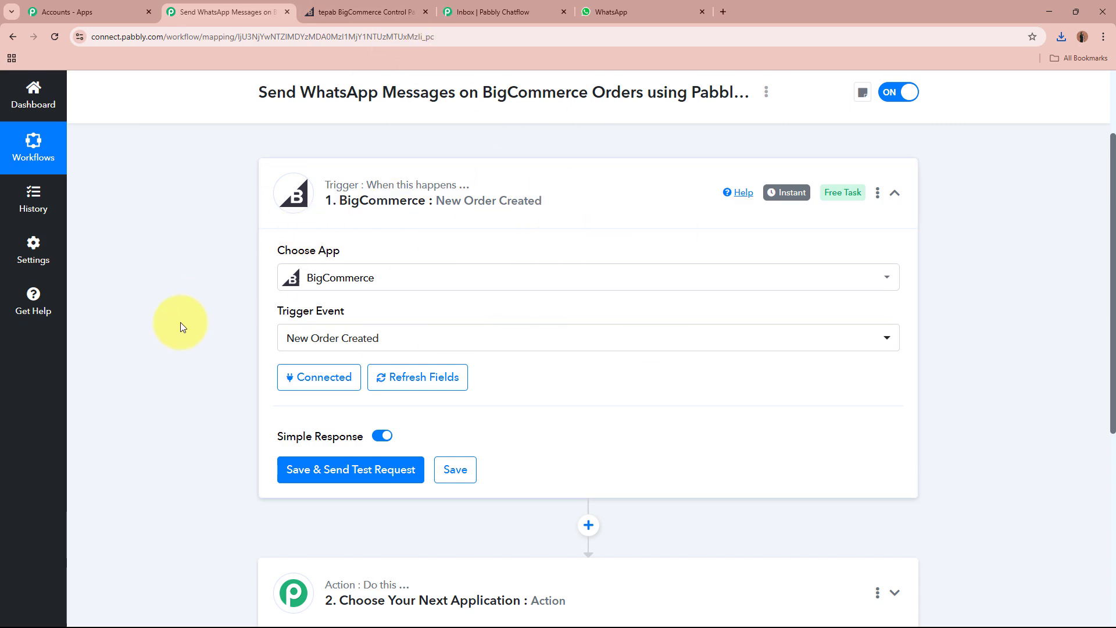
Save the BigCommerce trigger and send a test request so it waits for a response.
{"action": "scroll", "coordinate": [188, 318], "scroll_direction": "down", "scroll_amount": 2}
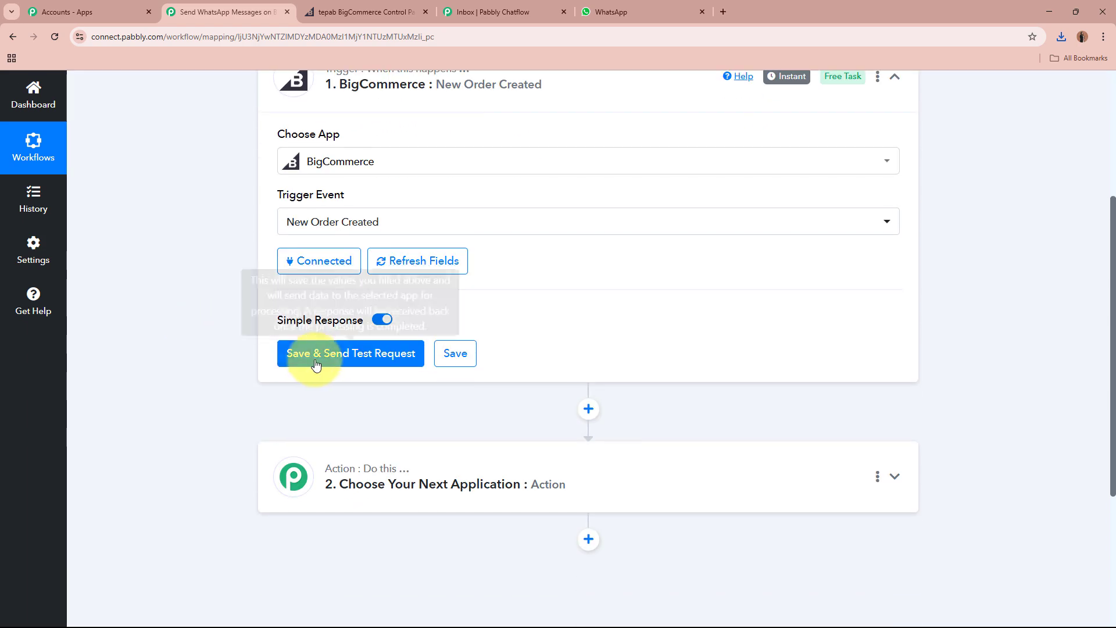
{"action": "left_click", "coordinate": [294, 354]}
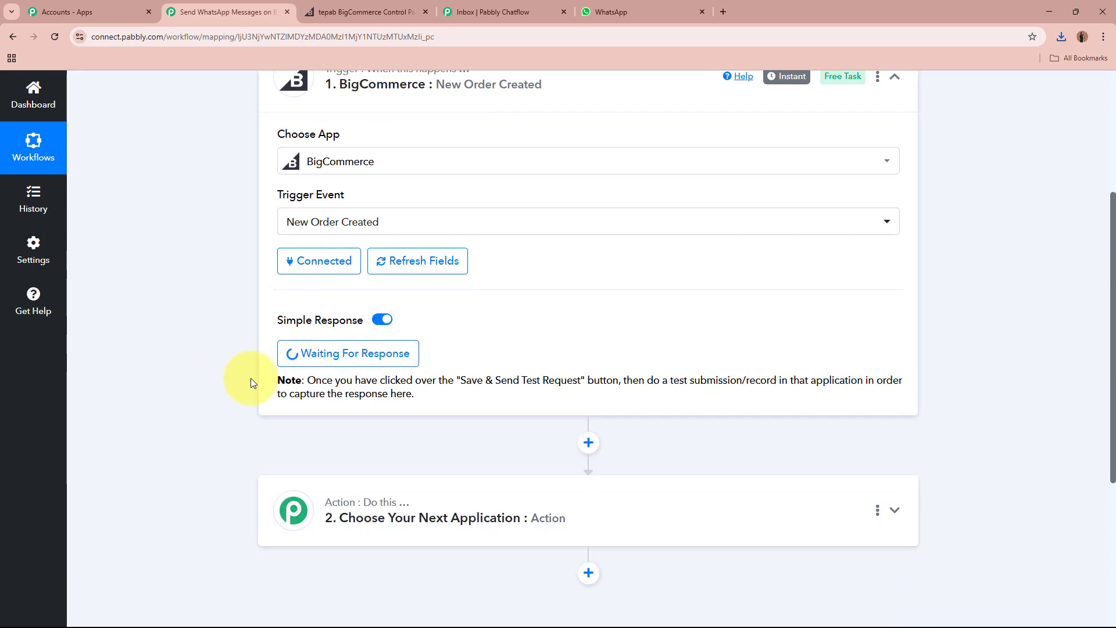
{"action": "scroll", "coordinate": [236, 361], "scroll_direction": "up", "scroll_amount": 4}
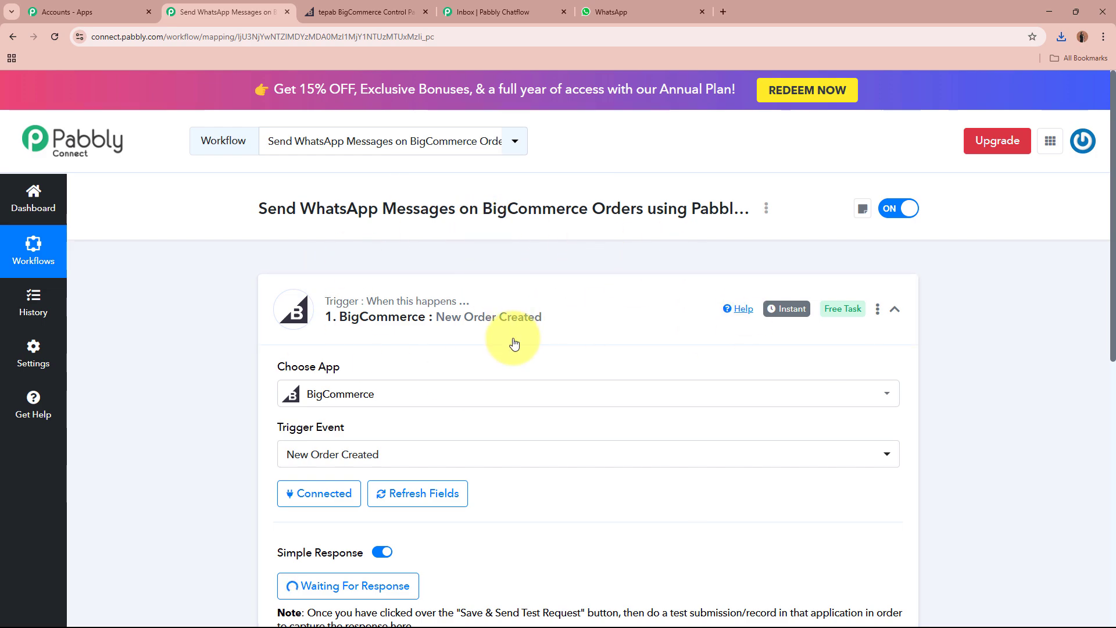
{"action": "scroll", "coordinate": [523, 372], "scroll_direction": "down", "scroll_amount": 2}
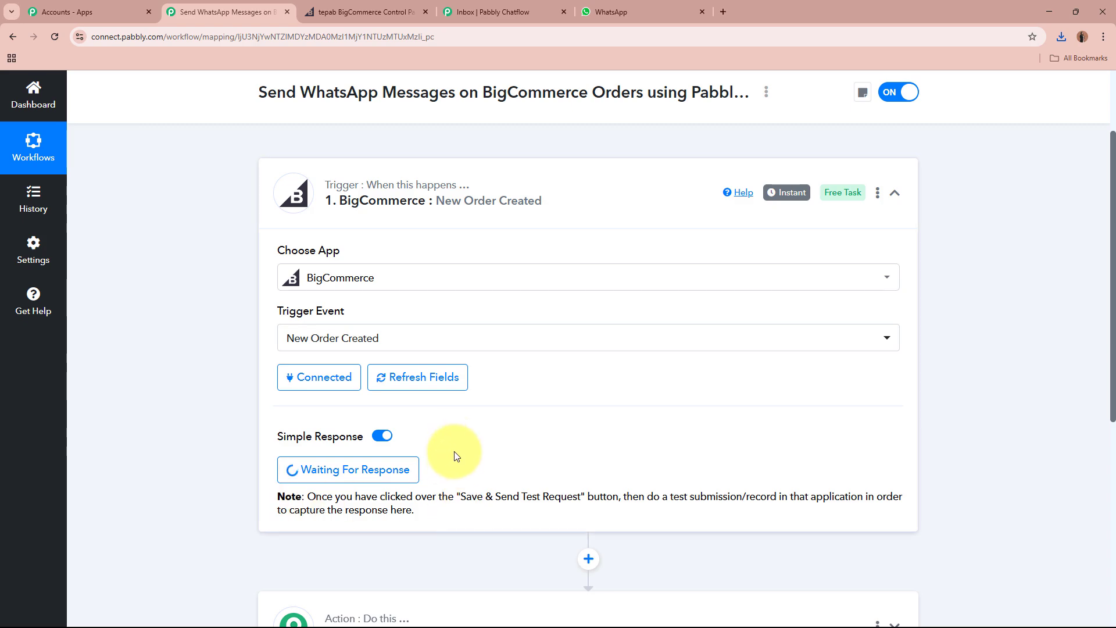
{"action": "scroll", "coordinate": [454, 445], "scroll_direction": "up", "scroll_amount": 2}
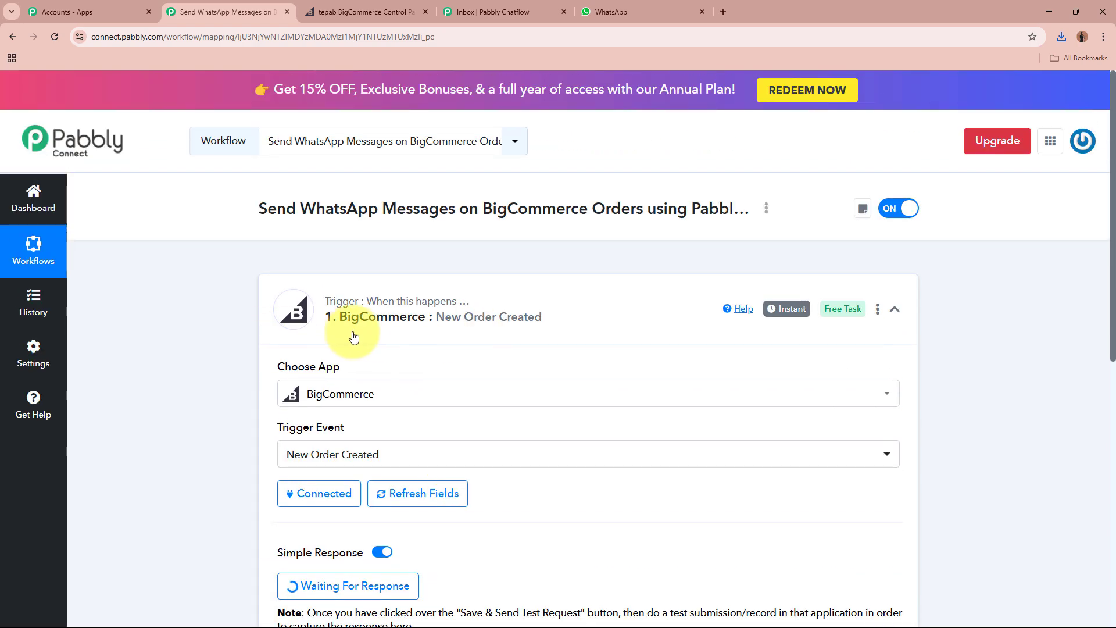
{"action": "left_click", "coordinate": [354, 12]}
View RM 11 Mobile on the storefront, add it to the cart and go to checkout.
{"action": "left_click", "coordinate": [652, 171]}
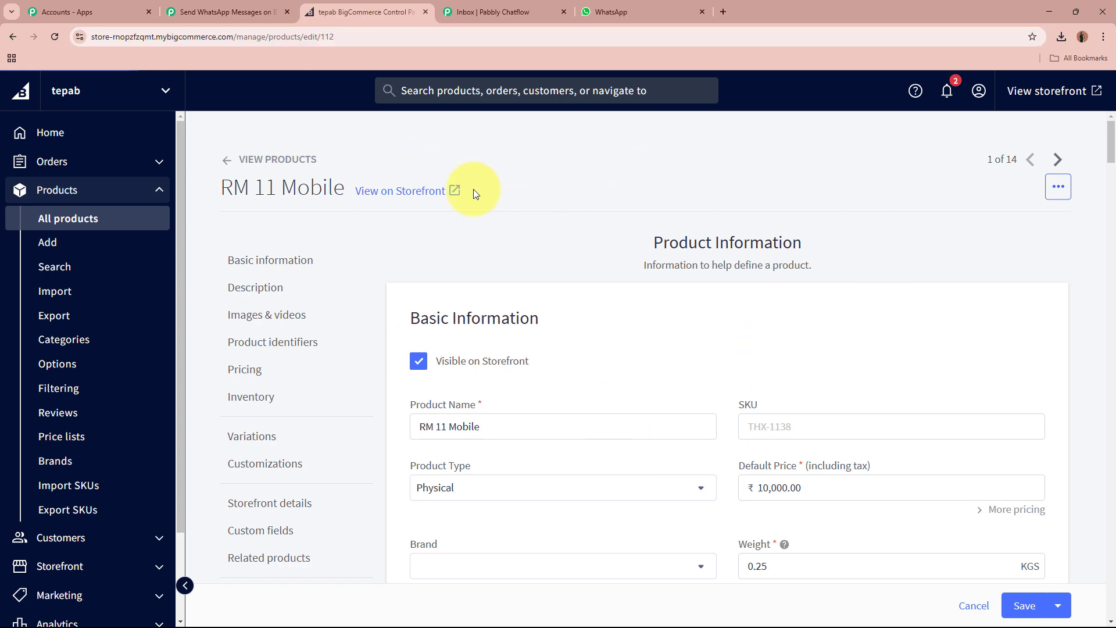
{"action": "left_click_drag", "start_coordinate": [222, 189], "coordinate": [348, 187]}
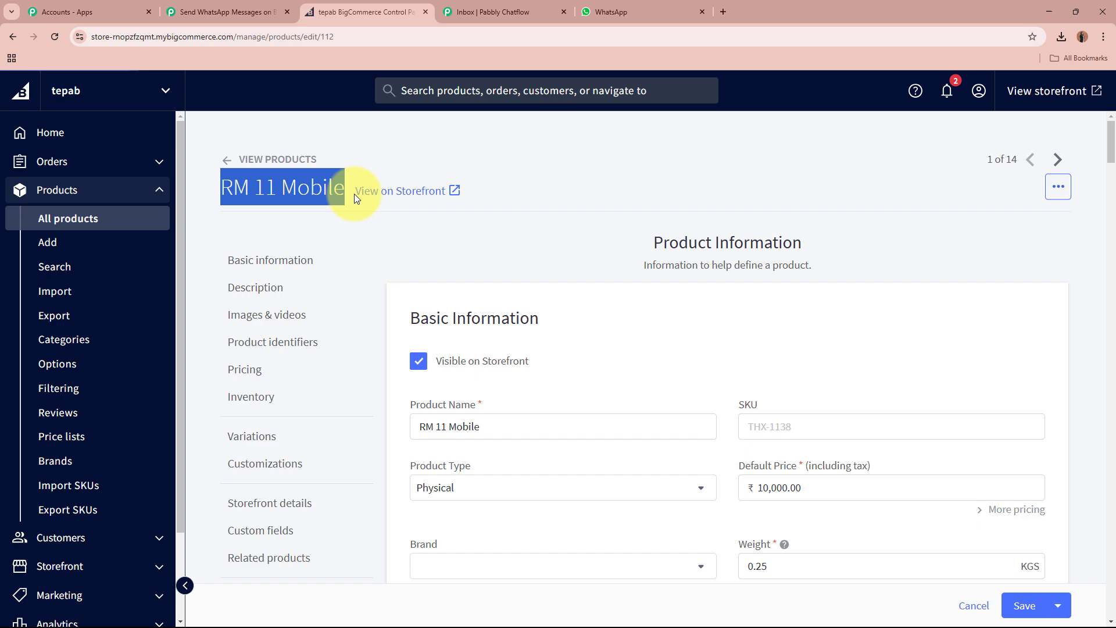
{"action": "left_click", "coordinate": [647, 171]}
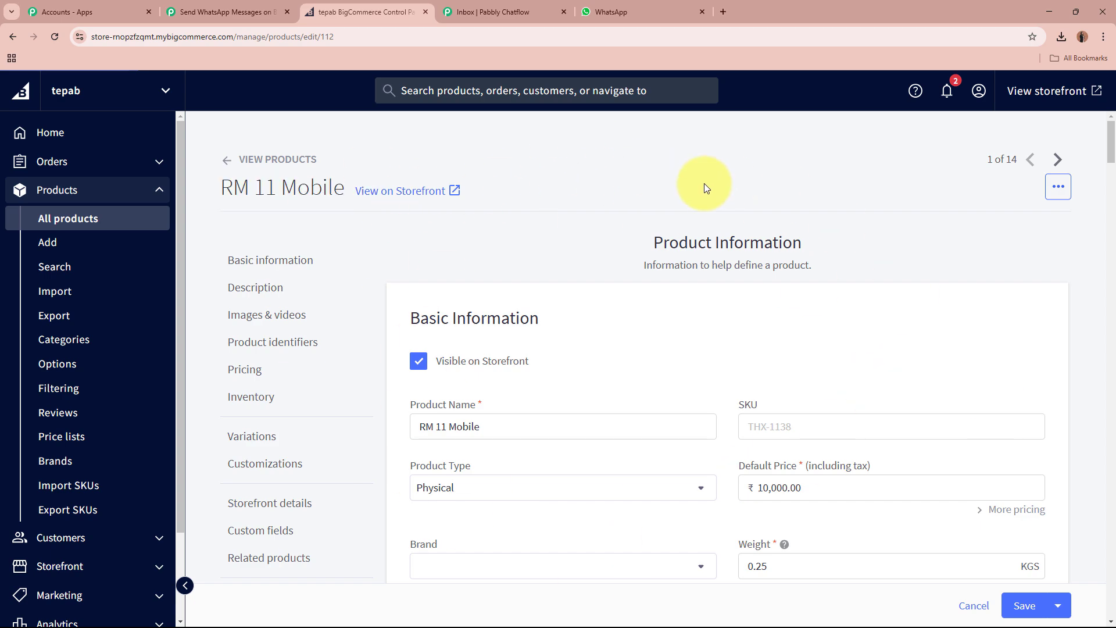
{"action": "left_click", "coordinate": [423, 196]}
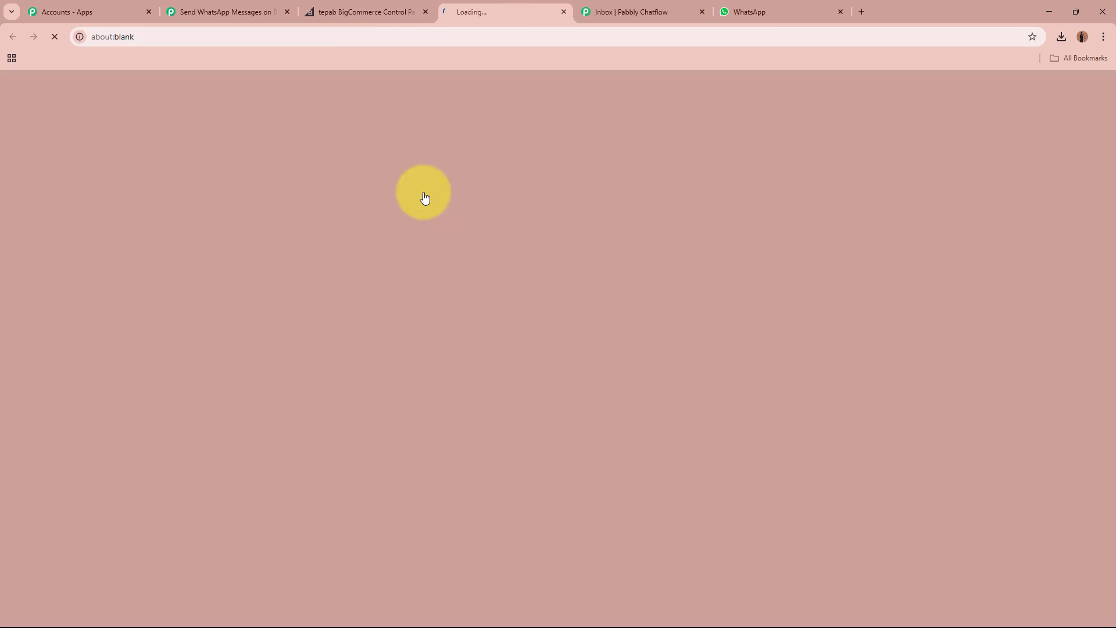
{"action": "scroll", "coordinate": [900, 355], "scroll_direction": "down", "scroll_amount": 3}
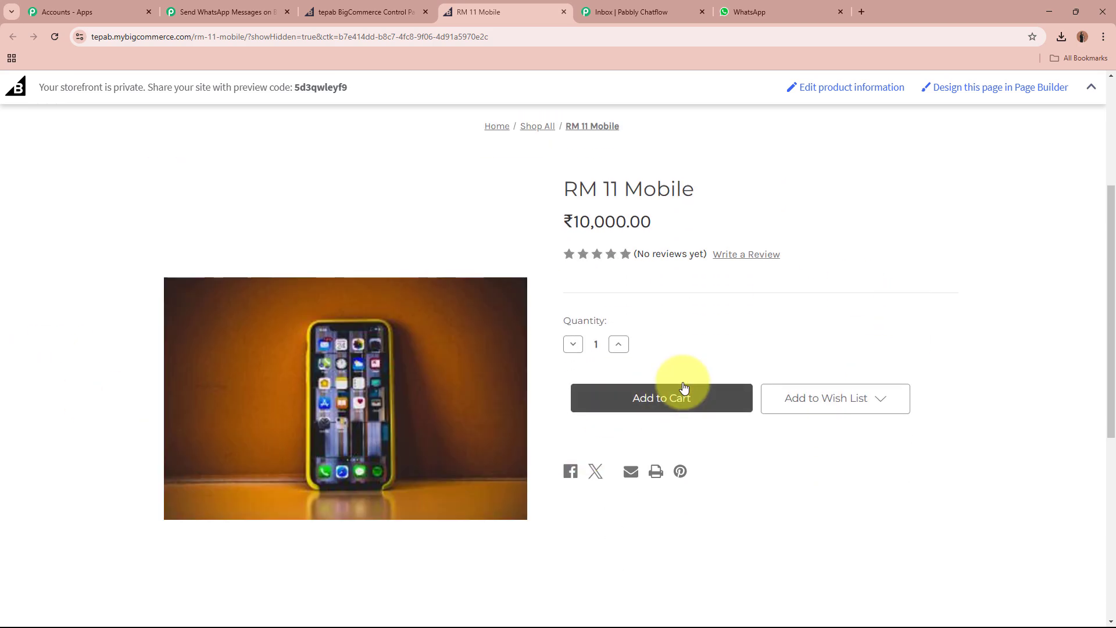
{"action": "left_click", "coordinate": [683, 400]}
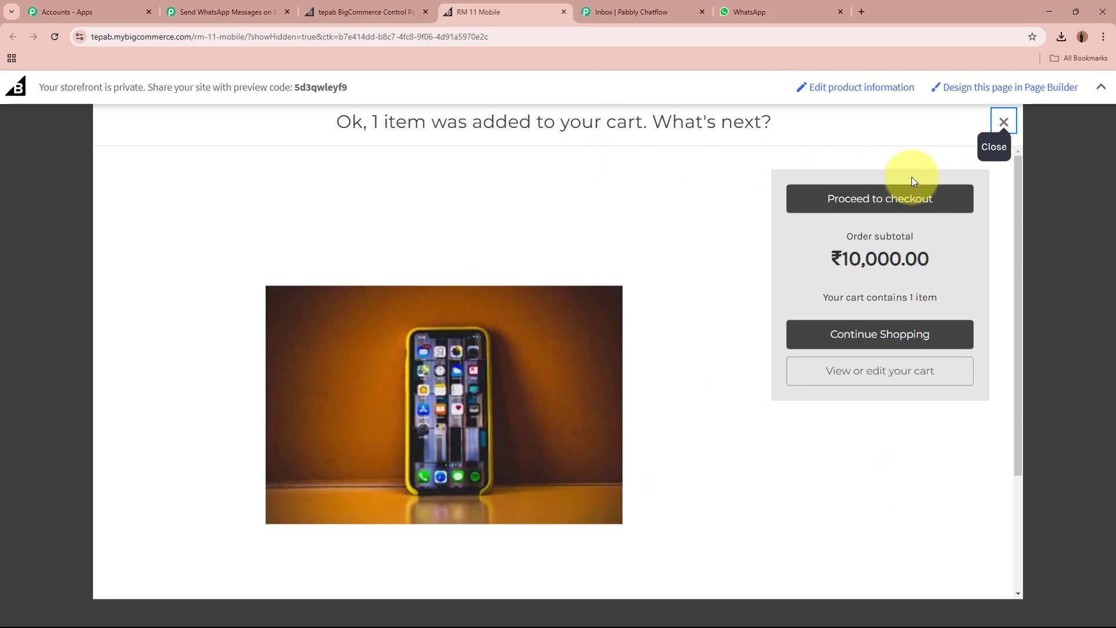
{"action": "left_click", "coordinate": [921, 200]}
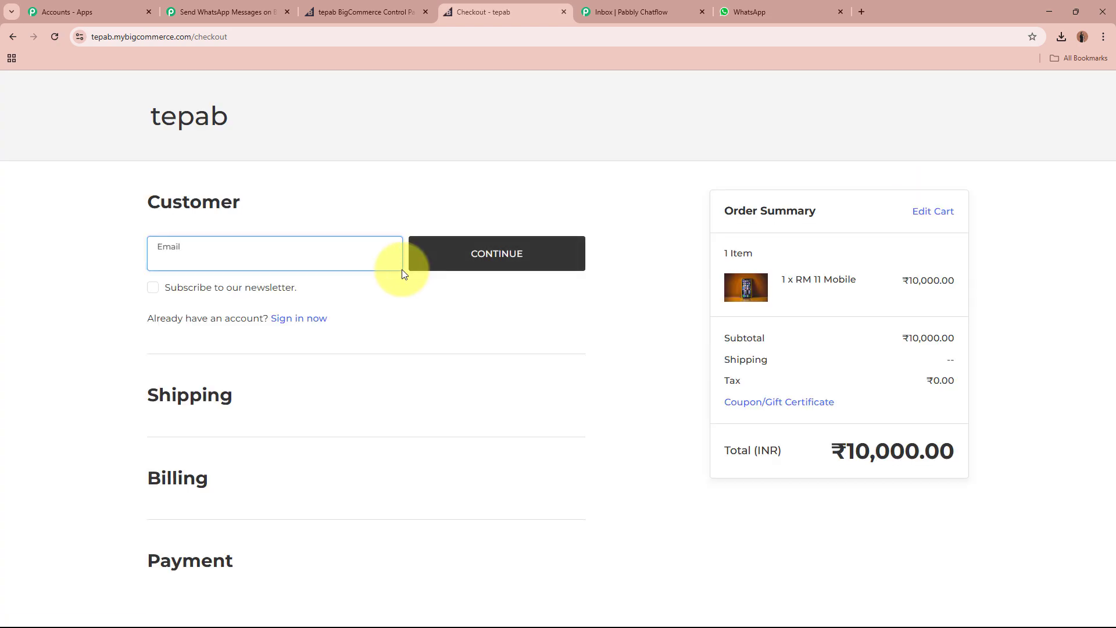
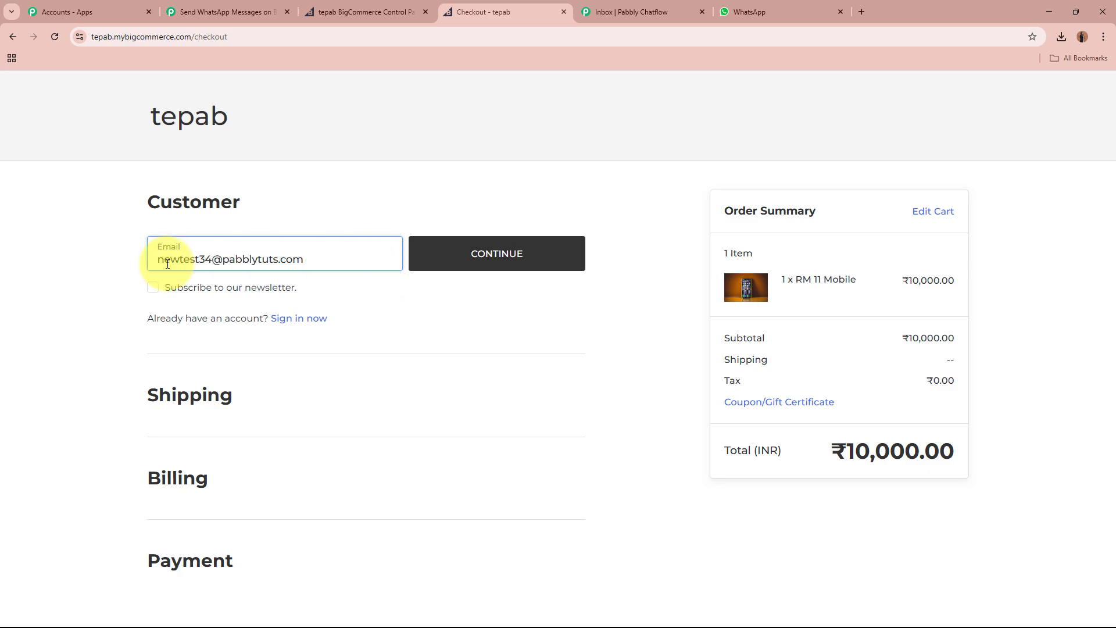
Enter the customer's email, then fill in the last name and phone number.
{"action": "left_click", "coordinate": [449, 263]}
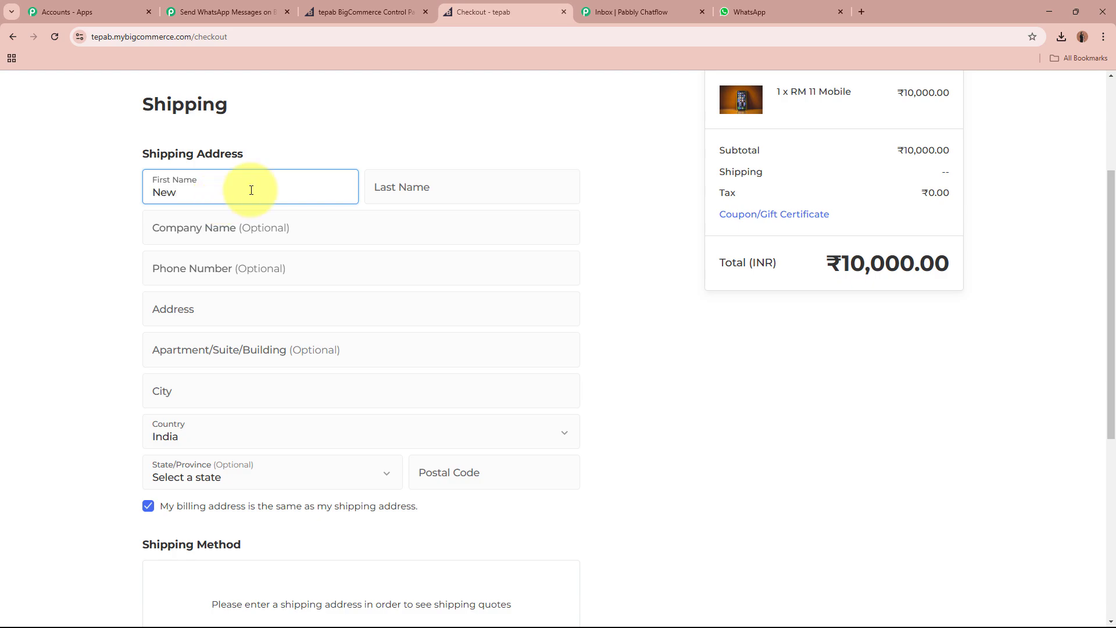
{"action": "left_click", "coordinate": [403, 194]}
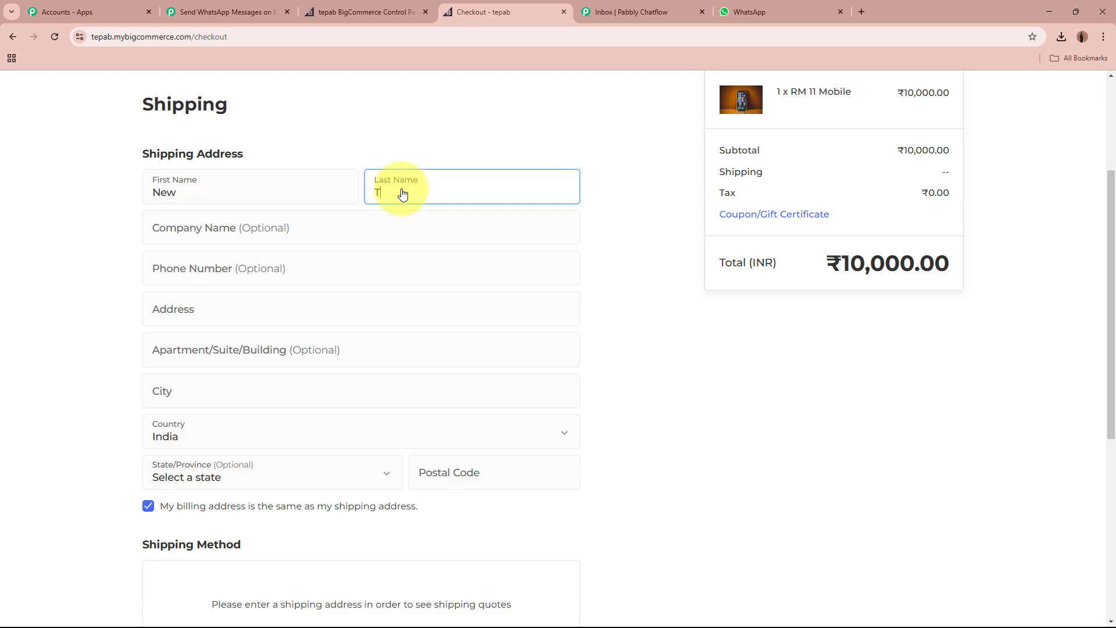
{"action": "type", "text": "Test34"}
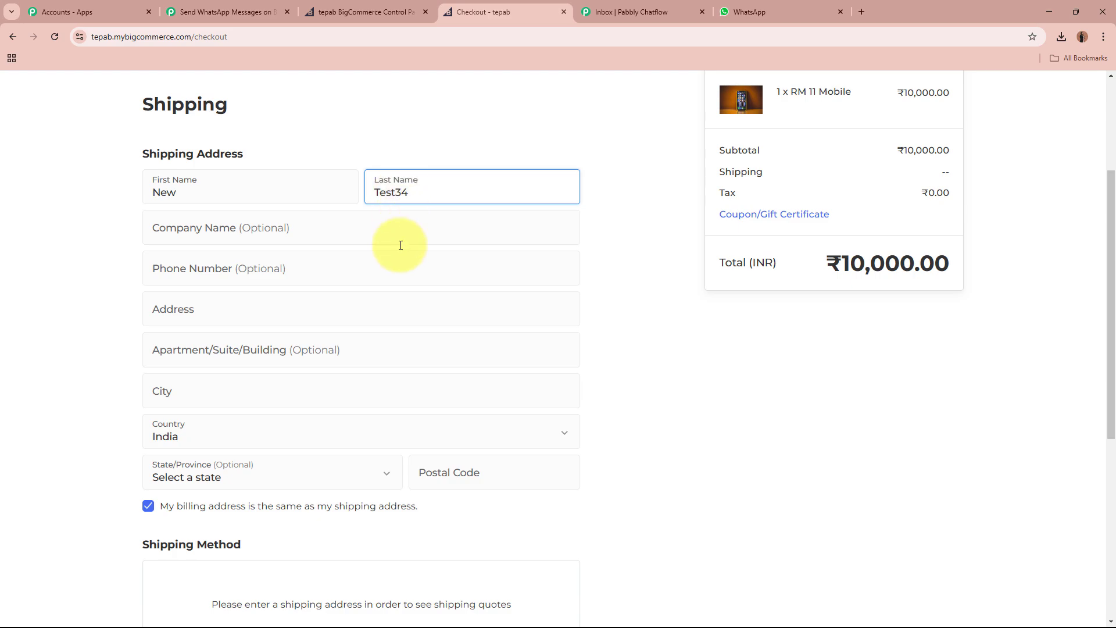
{"action": "left_click", "coordinate": [406, 227]}
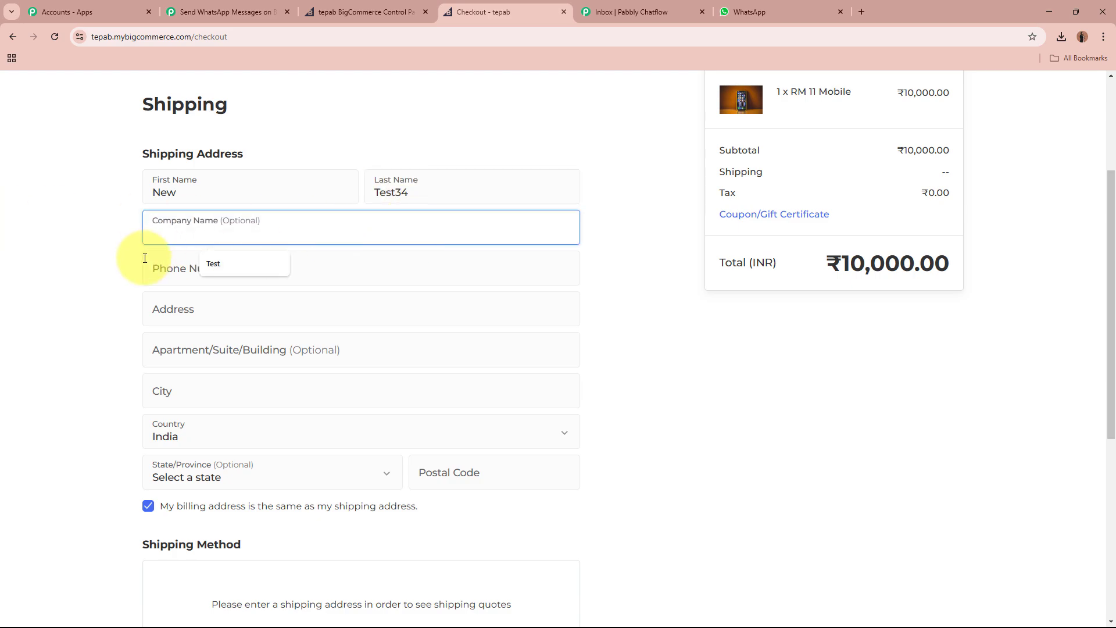
{"action": "left_click", "coordinate": [177, 272]}
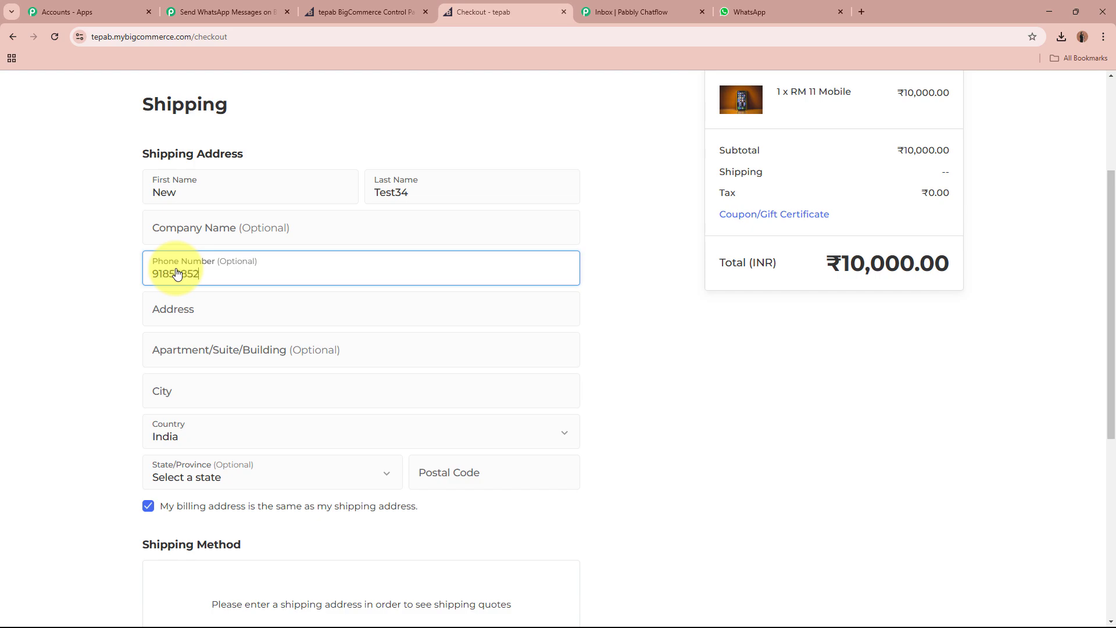
Fill in the street address and city, choose Madhya Pradesh as state, and enter the postal code.
{"action": "left_click", "coordinate": [212, 309]}
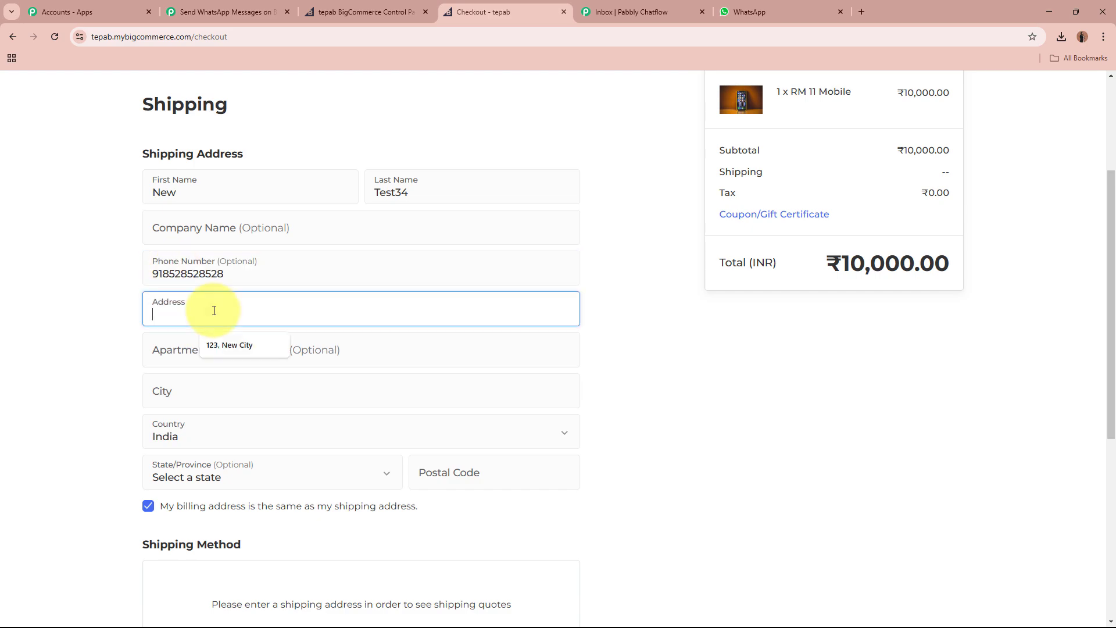
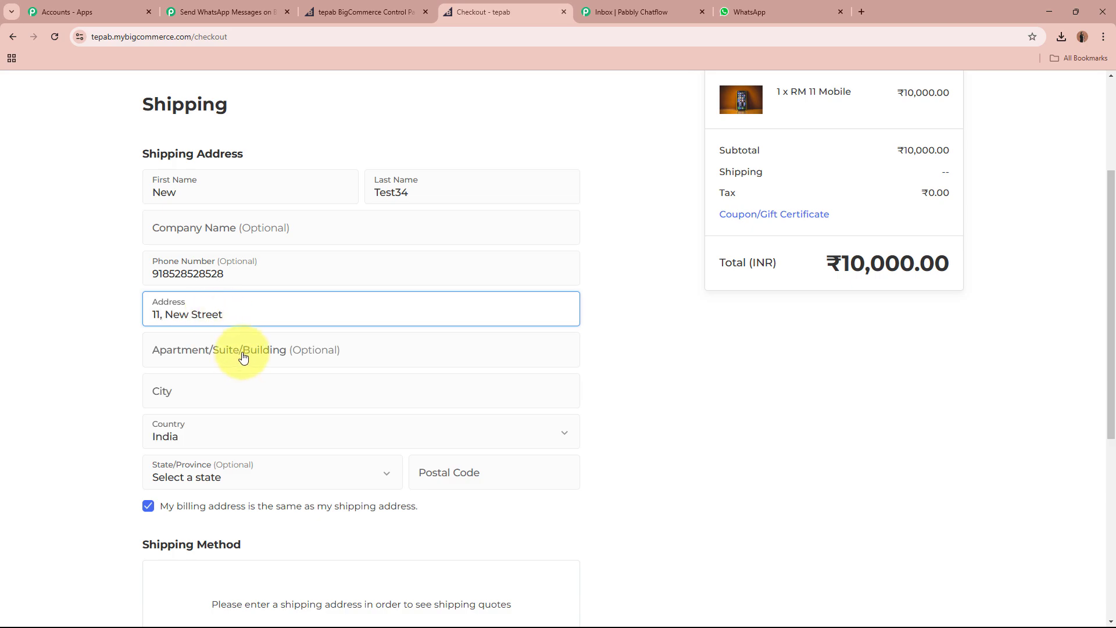
{"action": "left_click", "coordinate": [234, 389]}
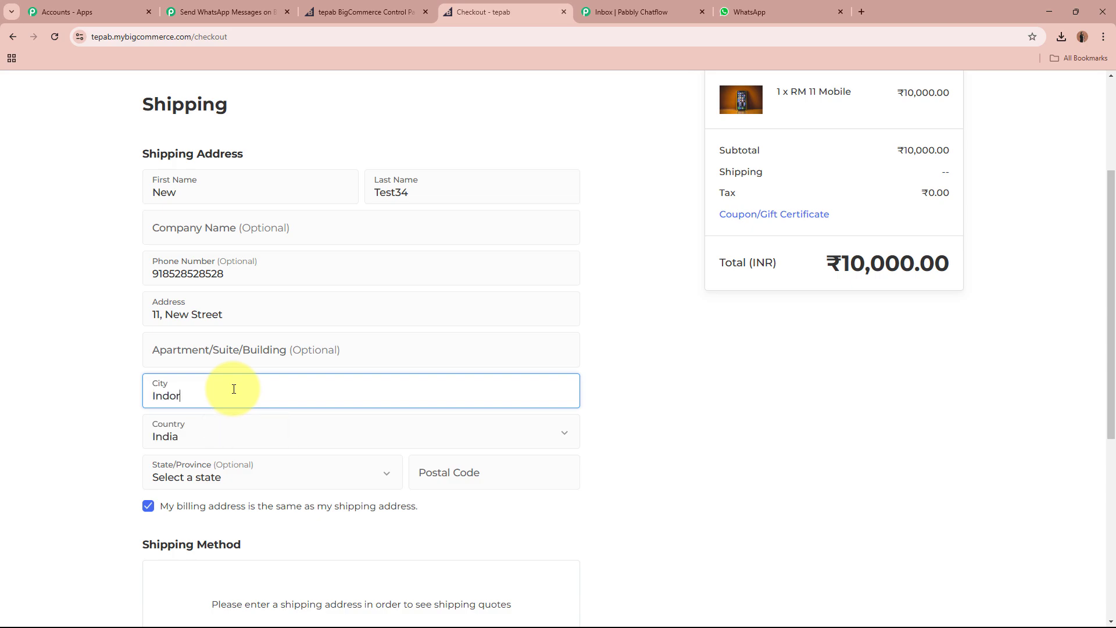
{"action": "left_click", "coordinate": [237, 479]}
{"action": "left_click", "coordinate": [255, 490]}
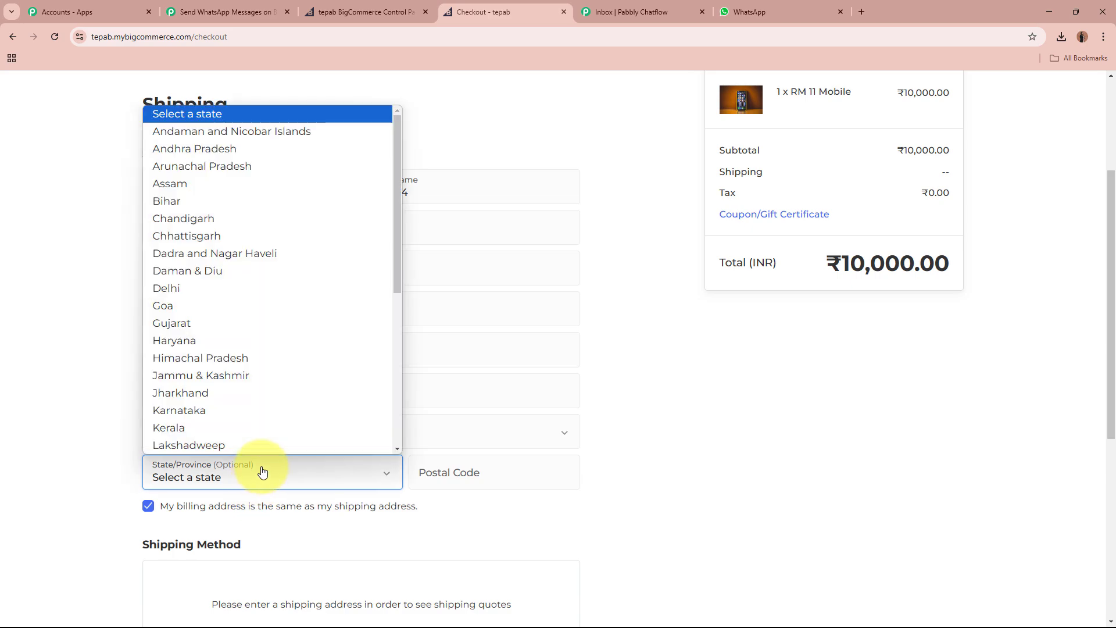
{"action": "scroll", "coordinate": [269, 411], "scroll_direction": "down", "scroll_amount": 4}
{"action": "left_click", "coordinate": [283, 231]}
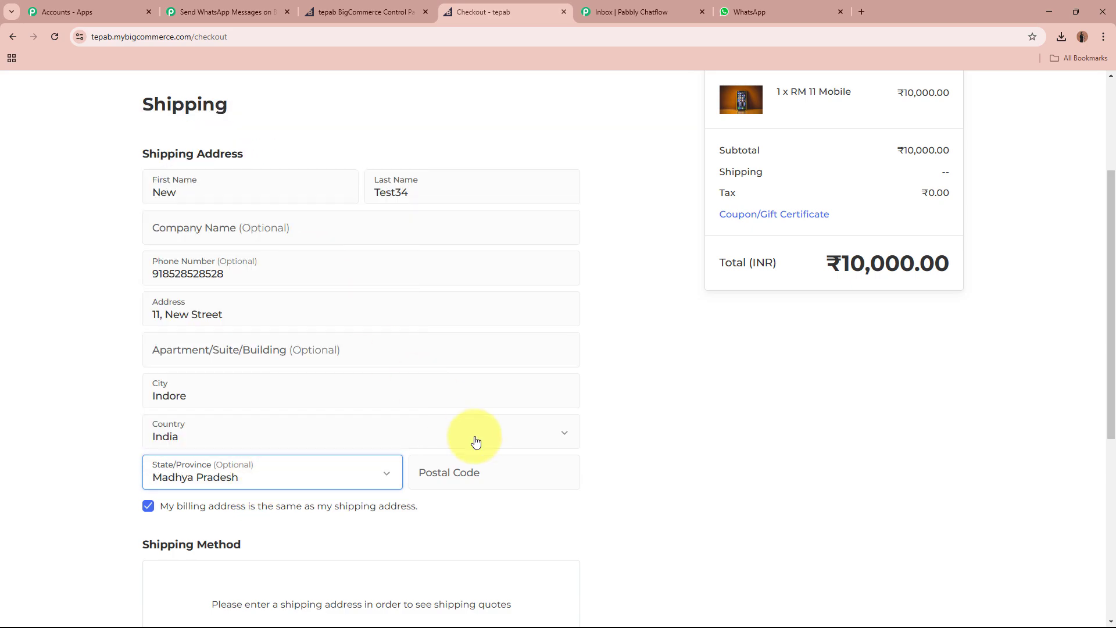
{"action": "left_click", "coordinate": [524, 474]}
{"action": "type", "text": "5656565"}
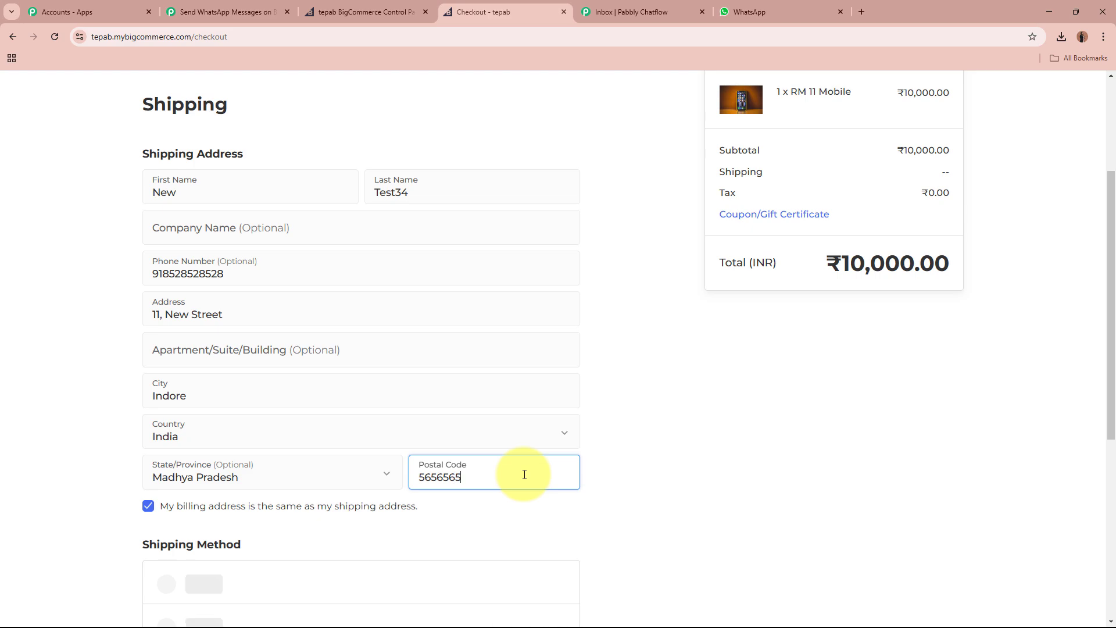
{"action": "key", "text": "BackSpace"}
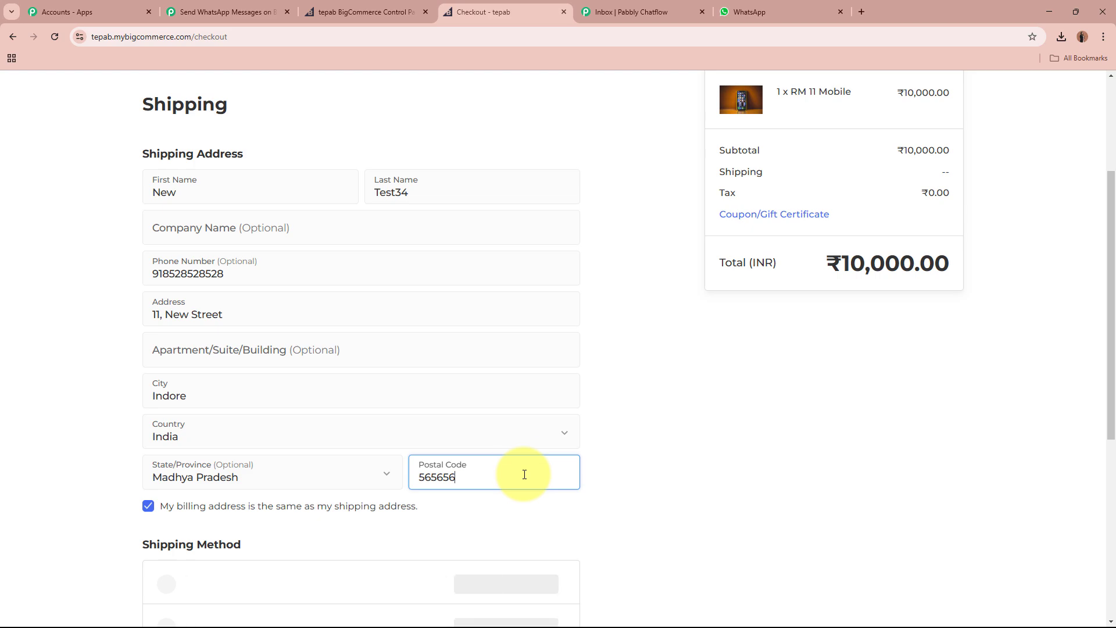
{"action": "scroll", "coordinate": [94, 355], "scroll_direction": "down", "scroll_amount": 5}
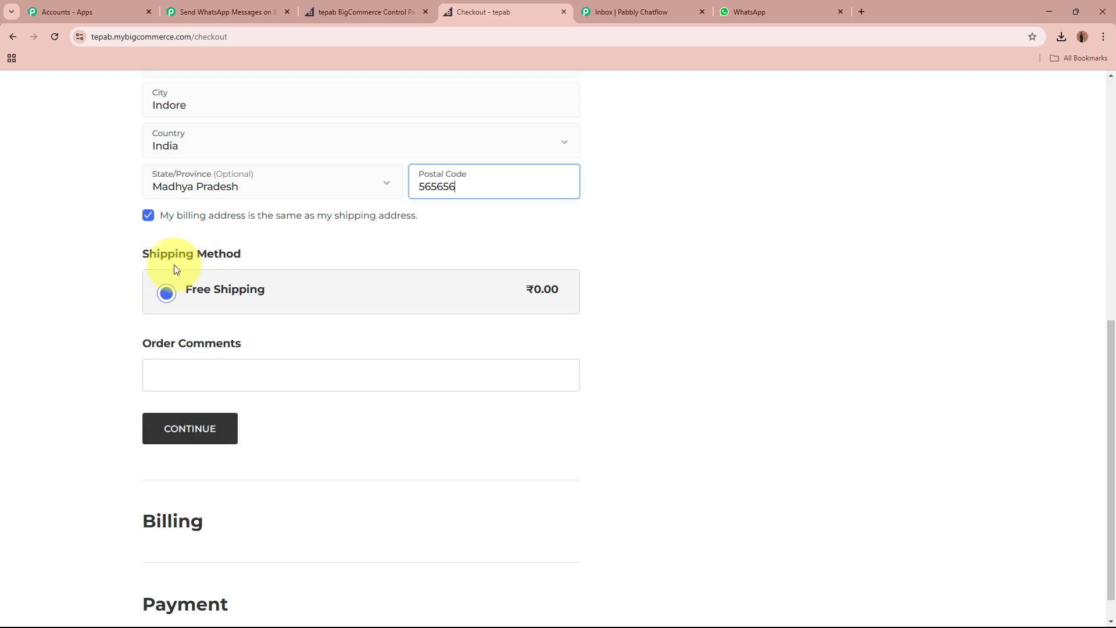
Continue past shipping, enter the test card number and security code, and place the order.
{"action": "left_click", "coordinate": [190, 429]}
{"action": "scroll", "coordinate": [83, 393], "scroll_direction": "down", "scroll_amount": 4}
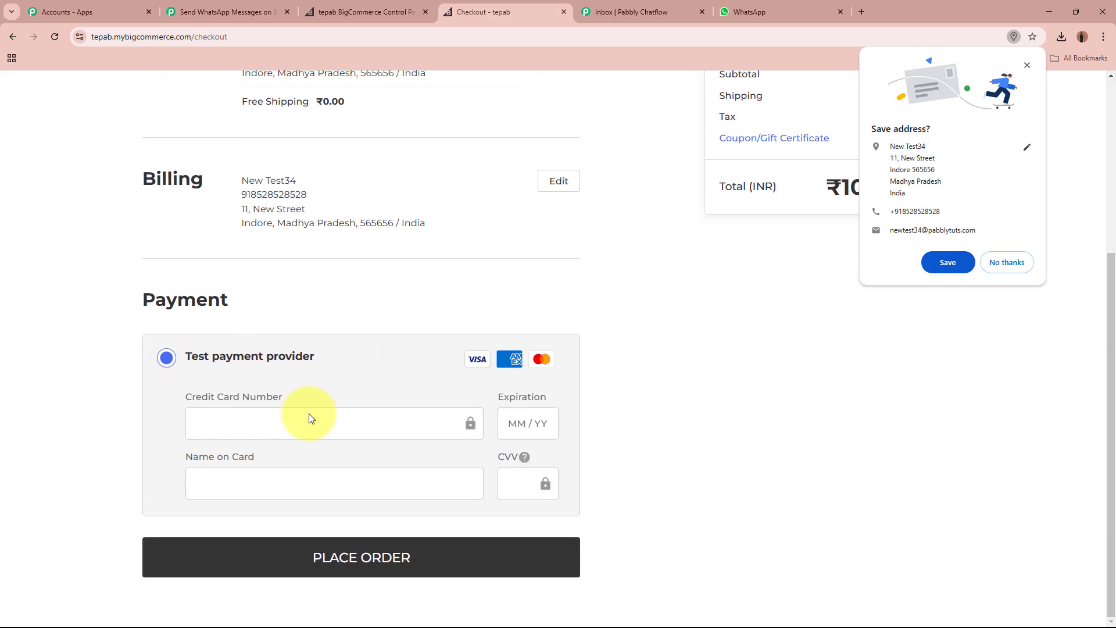
{"action": "left_click", "coordinate": [1006, 262]}
{"action": "left_click", "coordinate": [365, 424]}
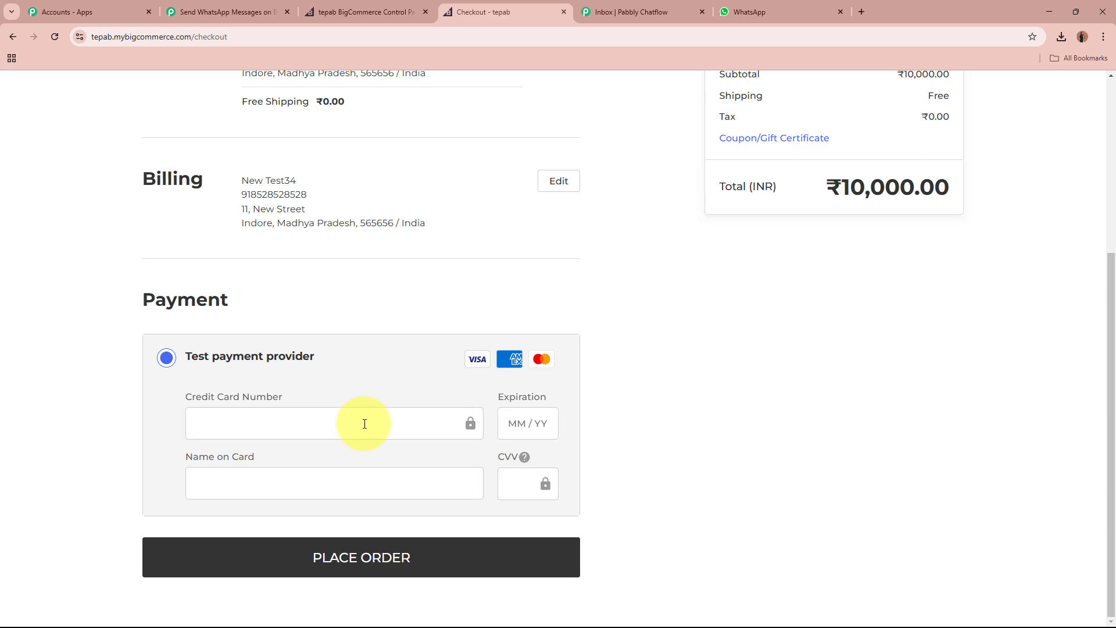
{"action": "type", "text": "4111 1111 1111 1111"}
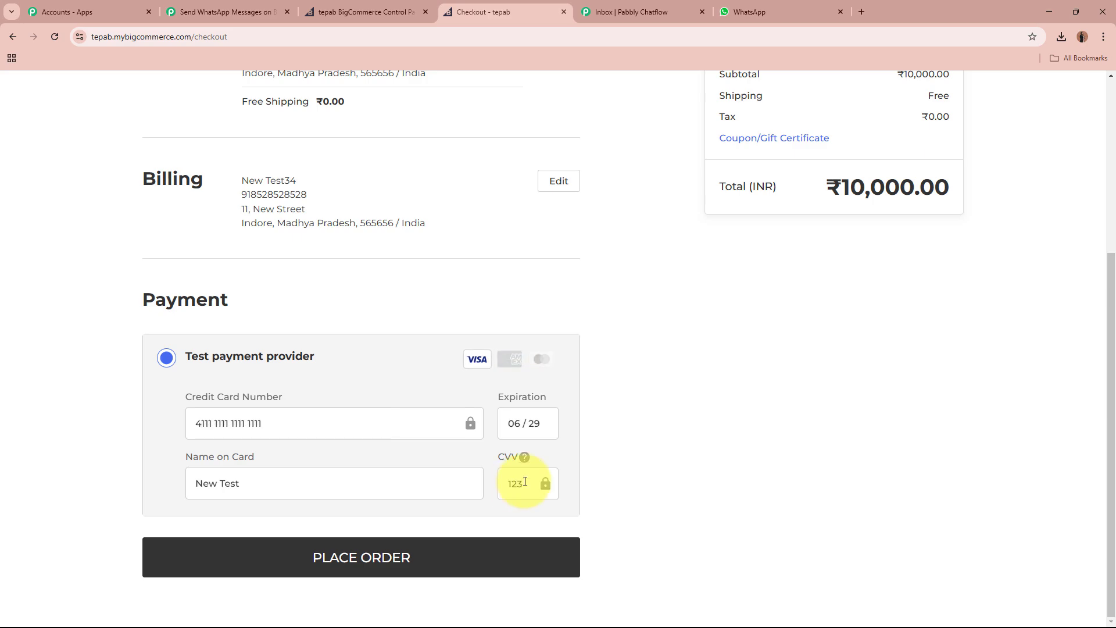
{"action": "left_click", "coordinate": [519, 483]}
{"action": "type", "text": "123"}
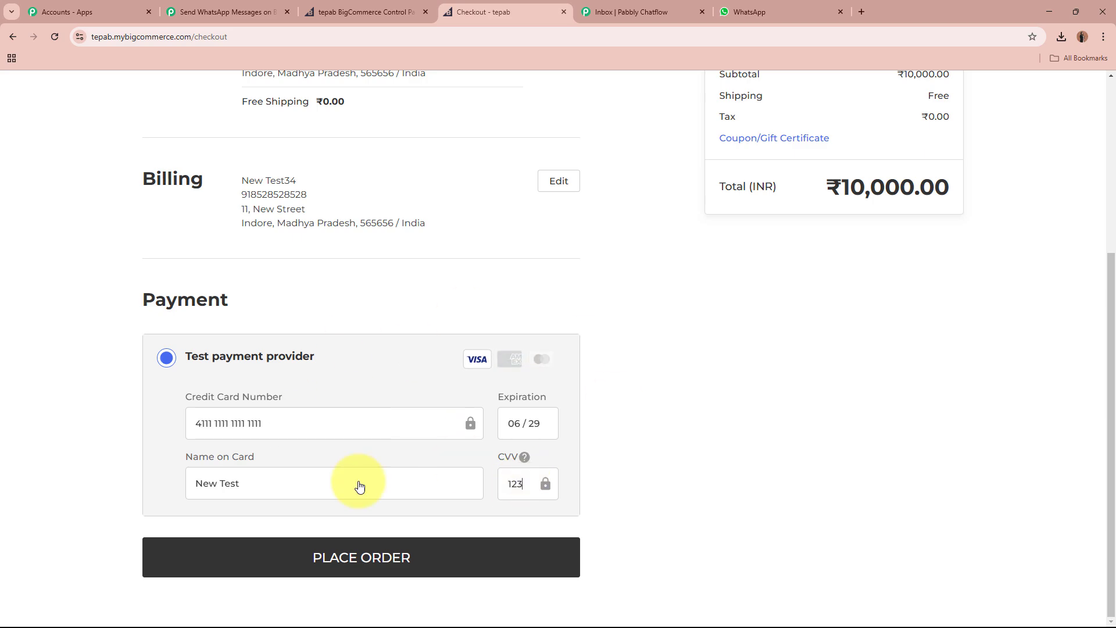
{"action": "left_click", "coordinate": [425, 553]}
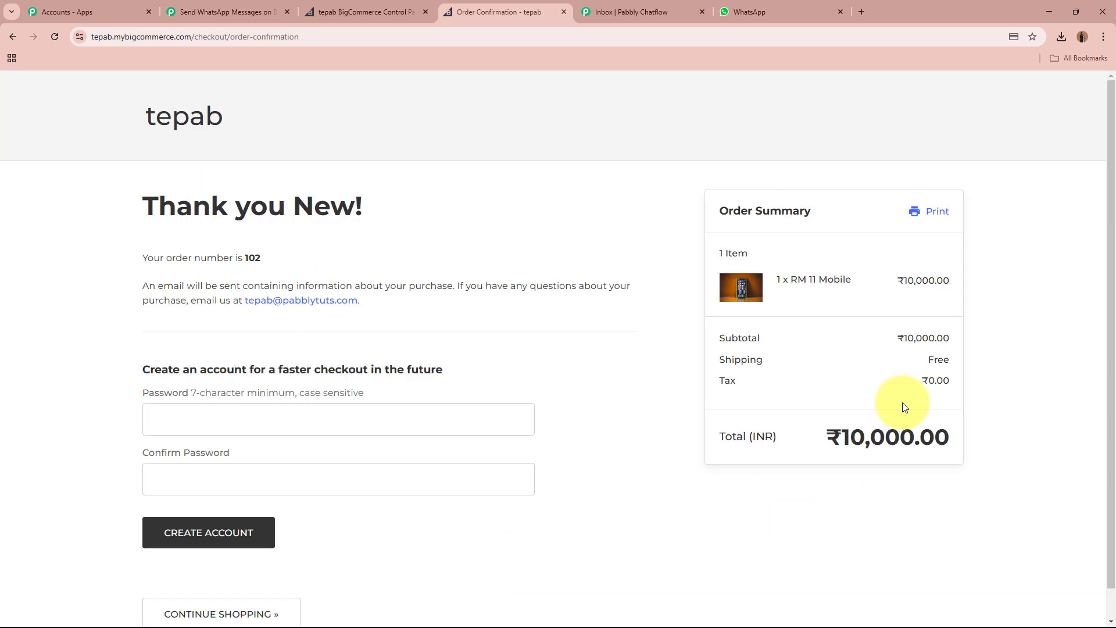
Point out the thank-you message and order number on the confirmation page.
{"action": "left_click_drag", "start_coordinate": [139, 215], "coordinate": [411, 207]}
{"action": "left_click", "coordinate": [411, 207]}
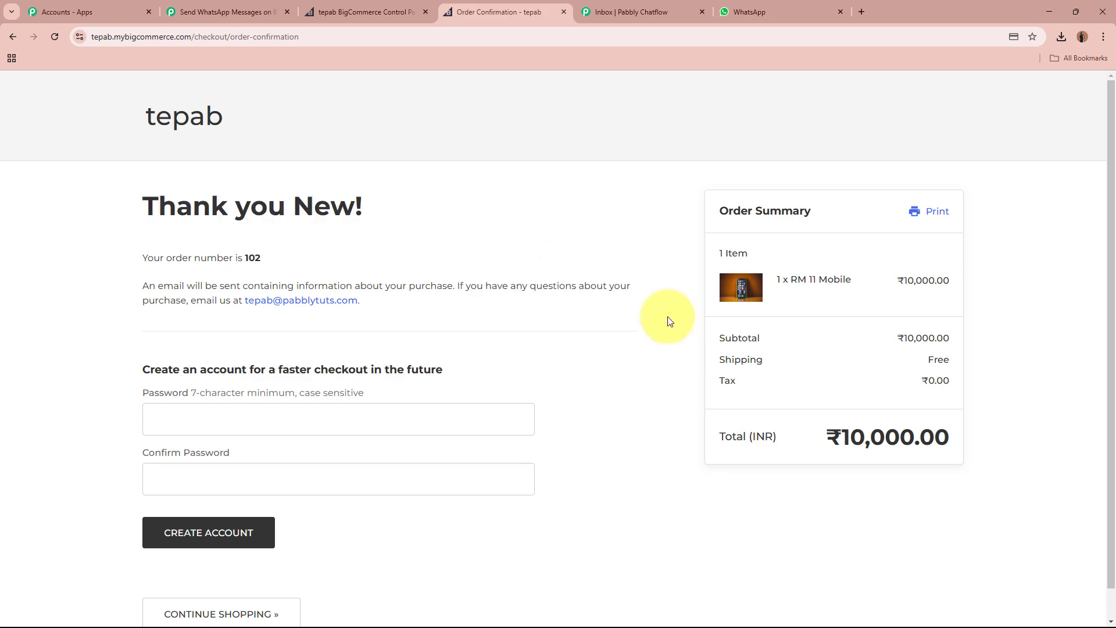
{"action": "left_click_drag", "start_coordinate": [142, 256], "coordinate": [378, 257]}
{"action": "left_click", "coordinate": [379, 256]}
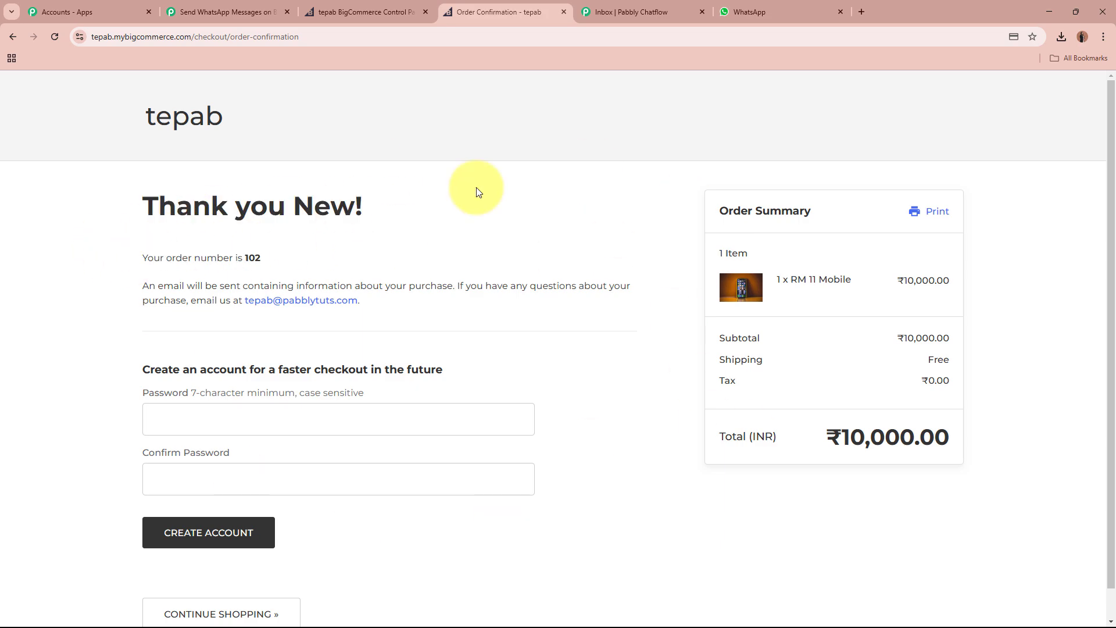
Back in Pabbly Connect, inspect the captured new-order response and its Data Id.
{"action": "left_click", "coordinate": [251, 7]}
{"action": "scroll", "coordinate": [214, 232], "scroll_direction": "down", "scroll_amount": 6}
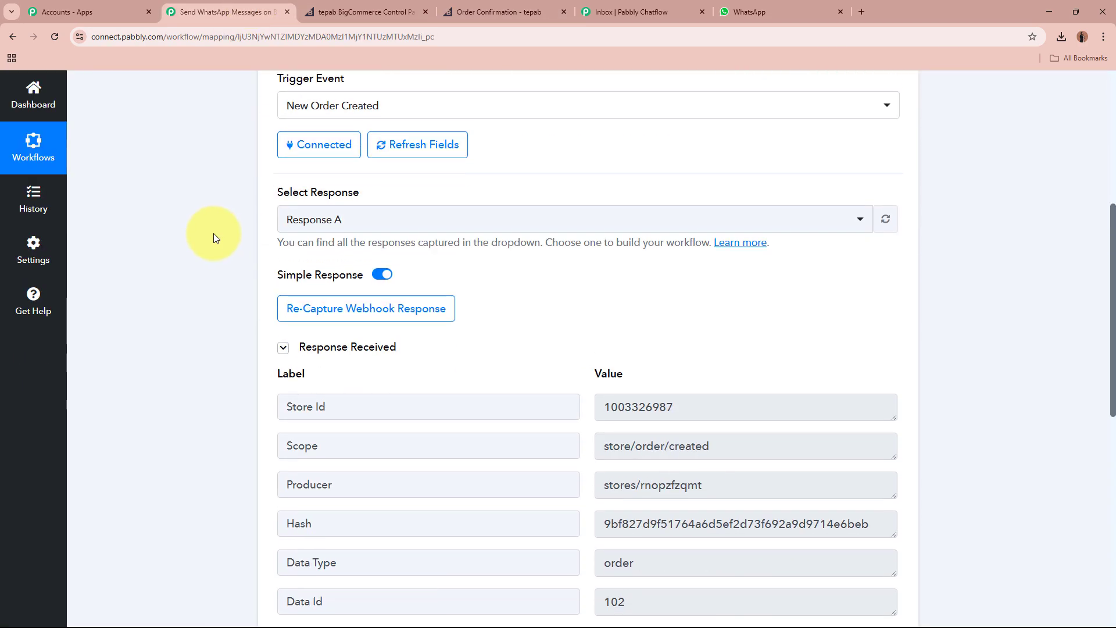
{"action": "scroll", "coordinate": [214, 233], "scroll_direction": "down", "scroll_amount": 3}
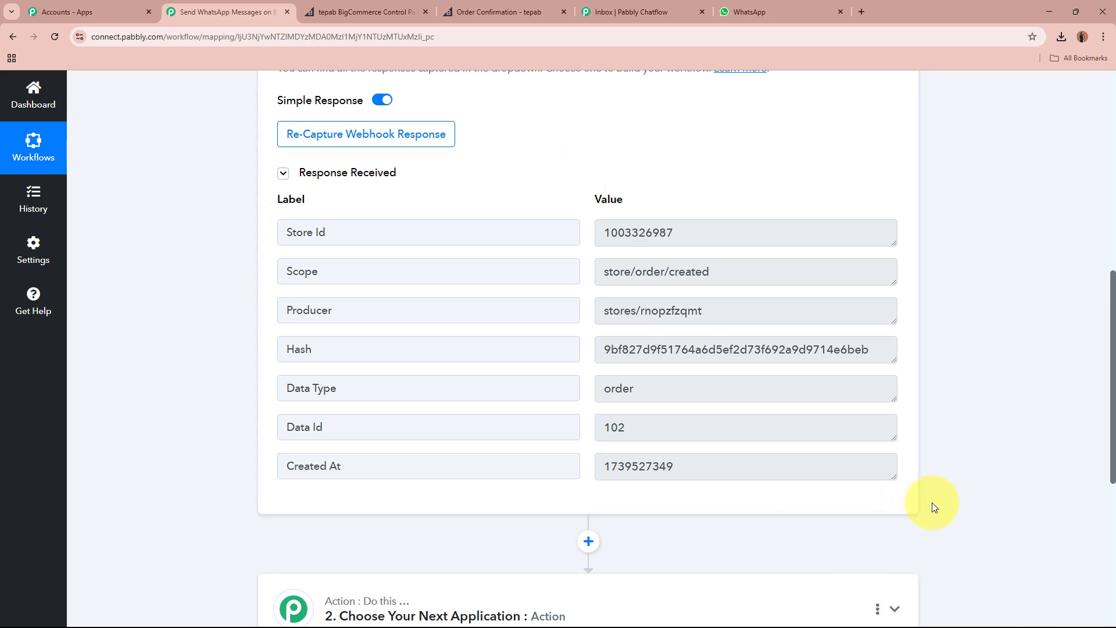
{"action": "double_click", "coordinate": [613, 427]}
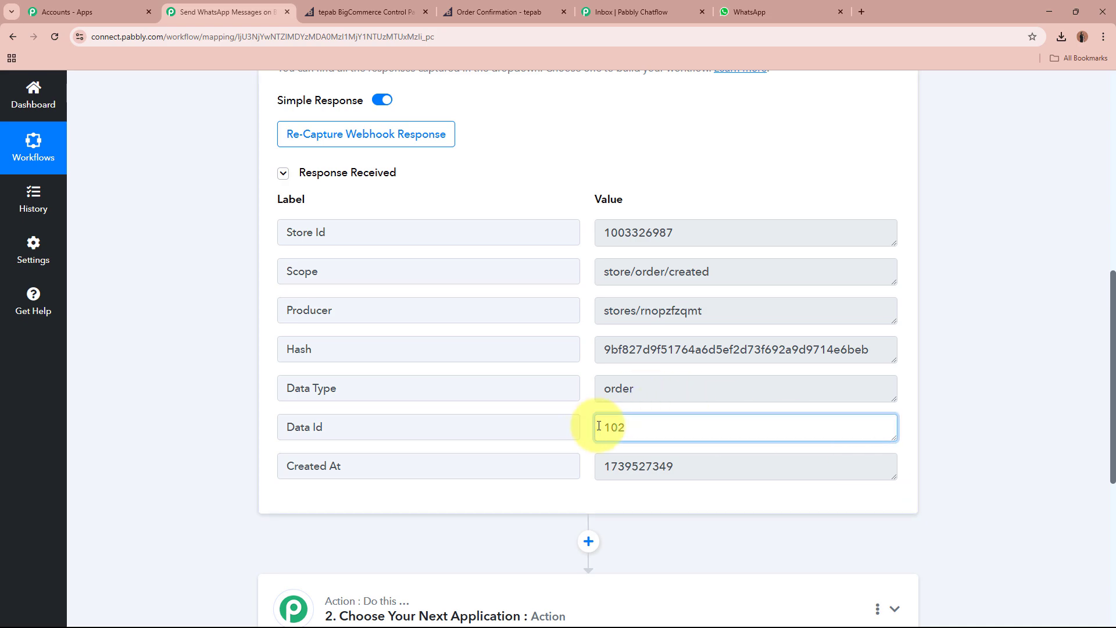
{"action": "left_click", "coordinate": [985, 433]}
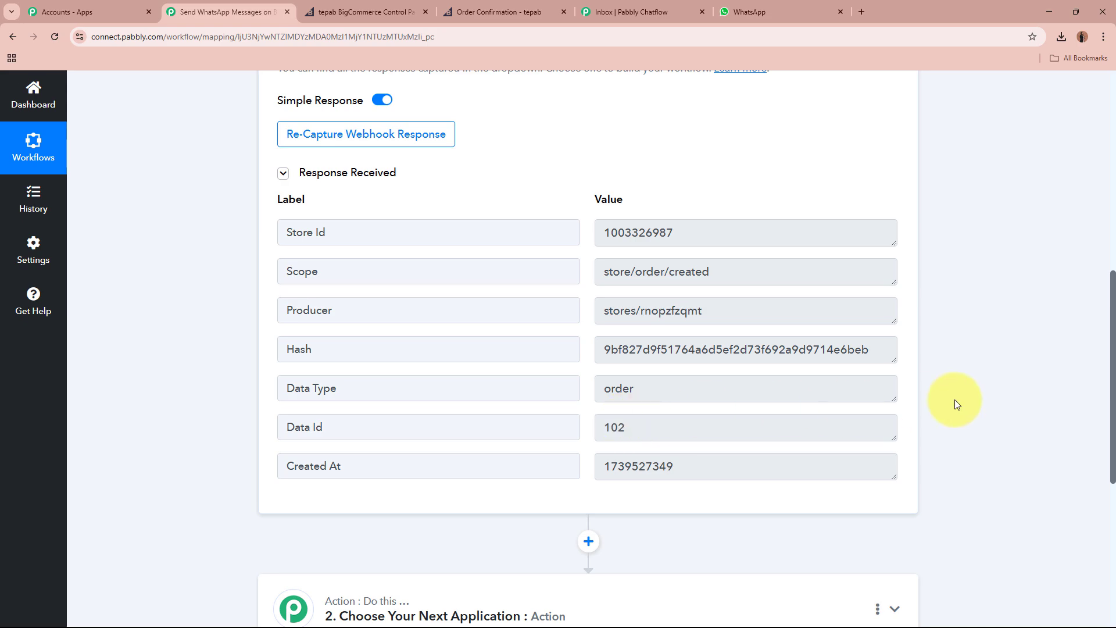
{"action": "scroll", "coordinate": [956, 404], "scroll_direction": "up", "scroll_amount": 9}
Set step 2 to BigCommerce's Get Order By Id action and save the BigCommerce connection.
{"action": "left_click", "coordinate": [646, 317]}
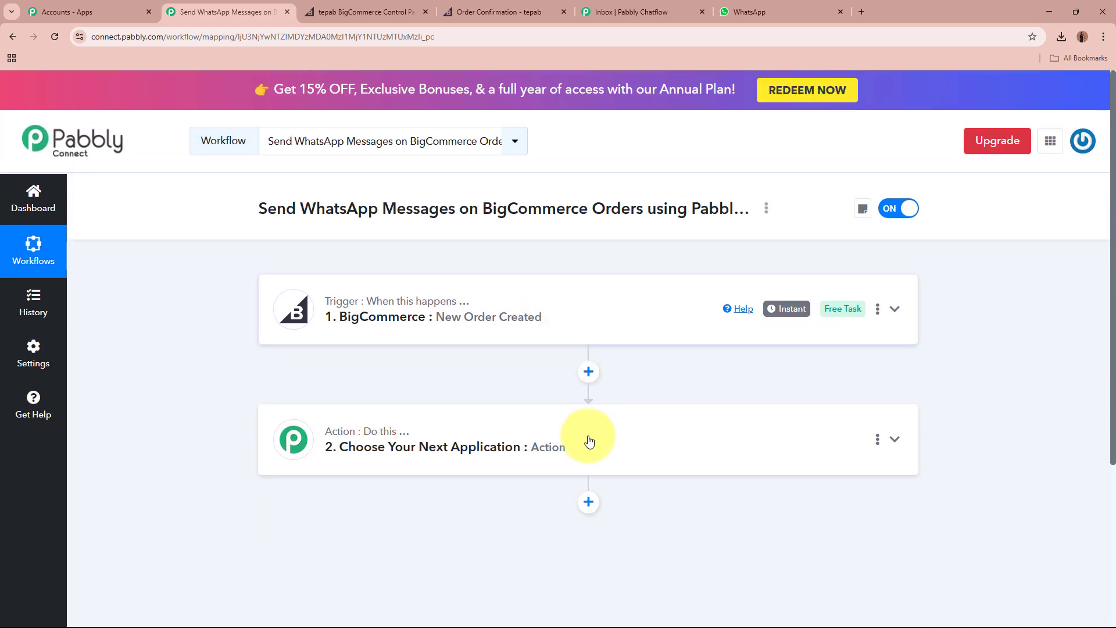
{"action": "left_click", "coordinate": [589, 440]}
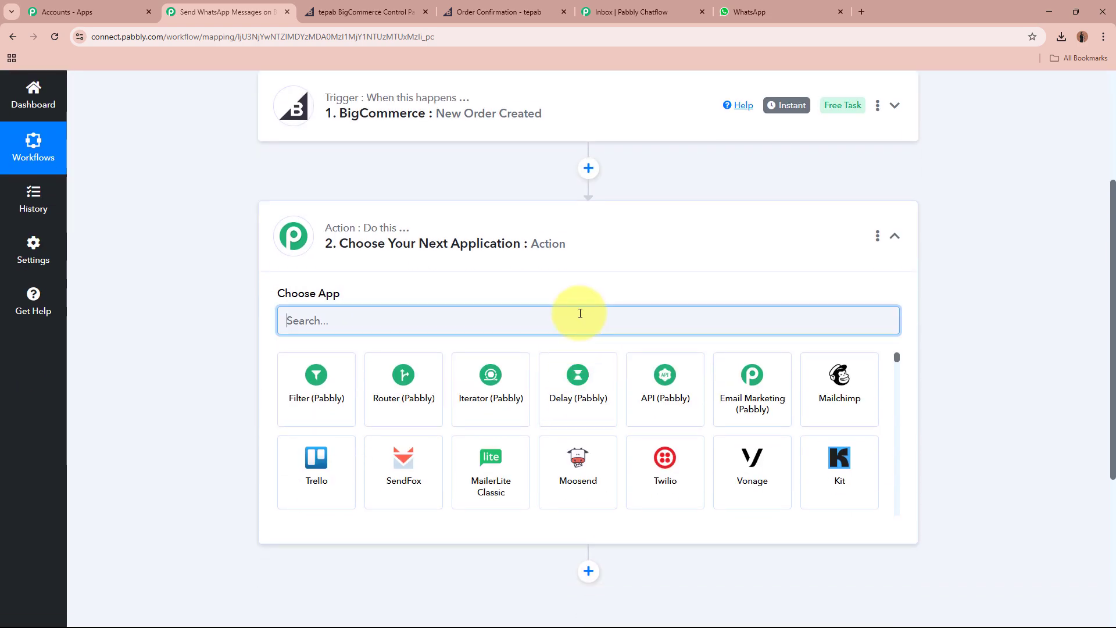
{"action": "type", "text": "Big"}
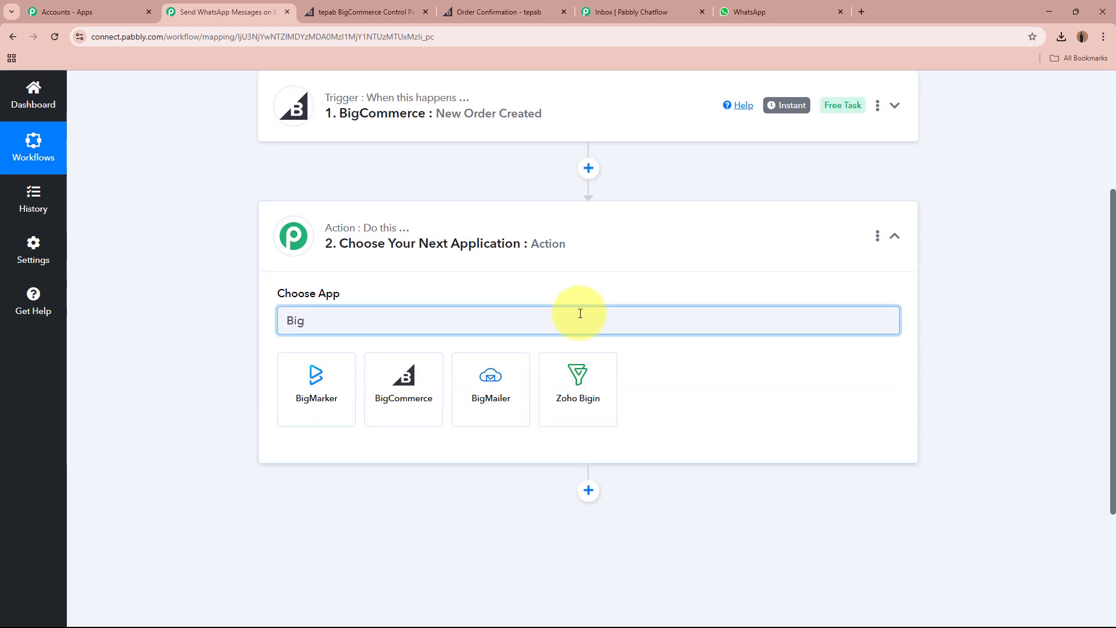
{"action": "left_click", "coordinate": [399, 391]}
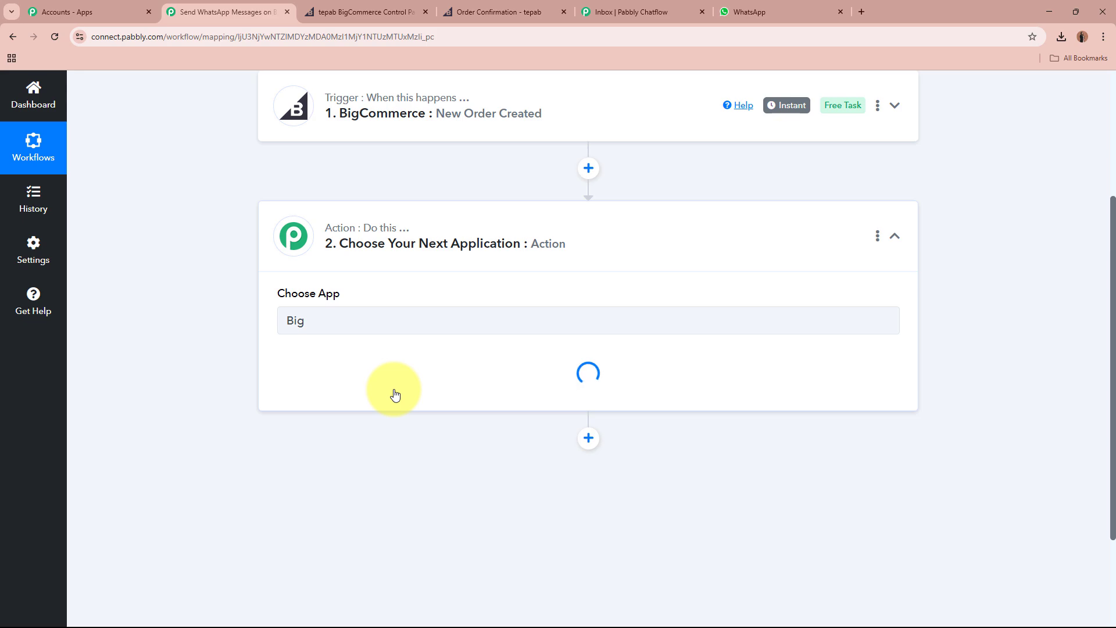
{"action": "left_click", "coordinate": [394, 382]}
{"action": "scroll", "coordinate": [431, 304], "scroll_direction": "down", "scroll_amount": 4}
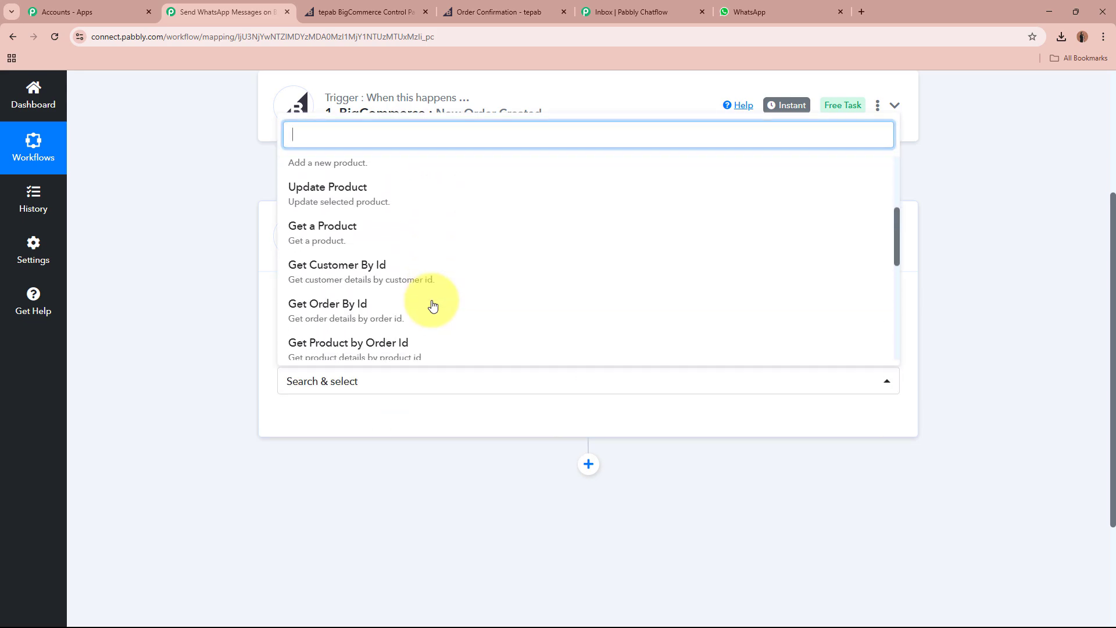
{"action": "scroll", "coordinate": [433, 305], "scroll_direction": "down", "scroll_amount": 1}
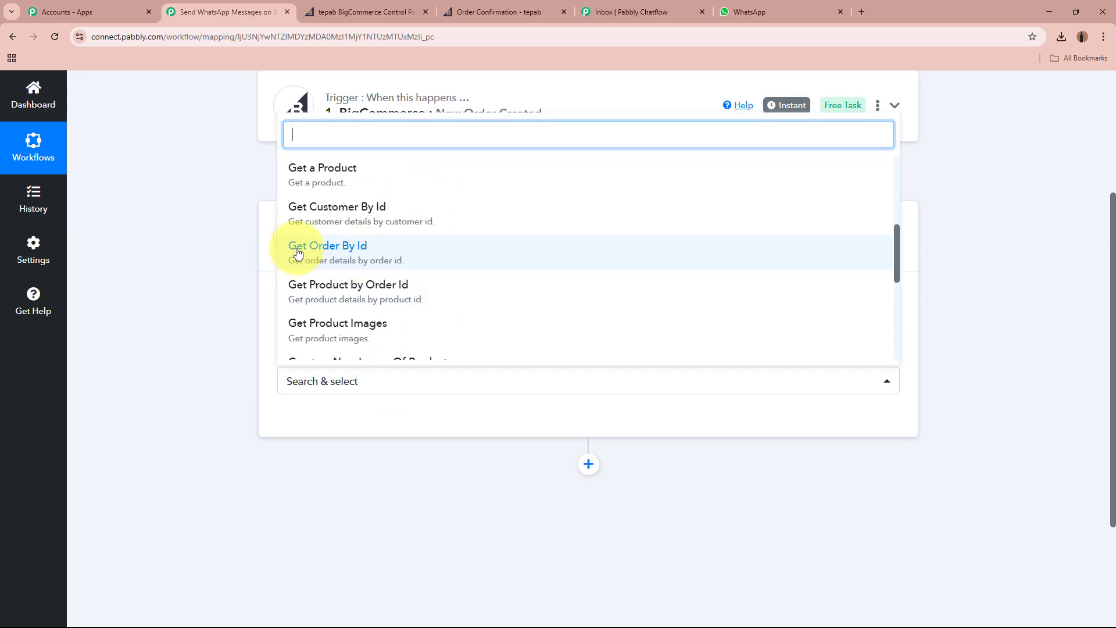
{"action": "left_click", "coordinate": [368, 250]}
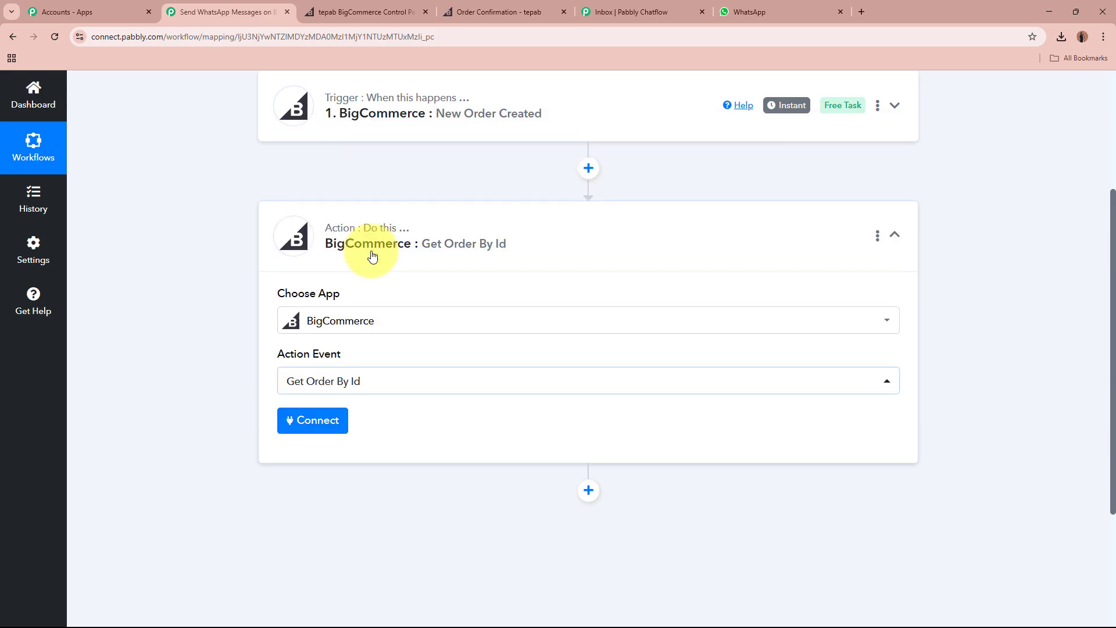
{"action": "left_click", "coordinate": [345, 422]}
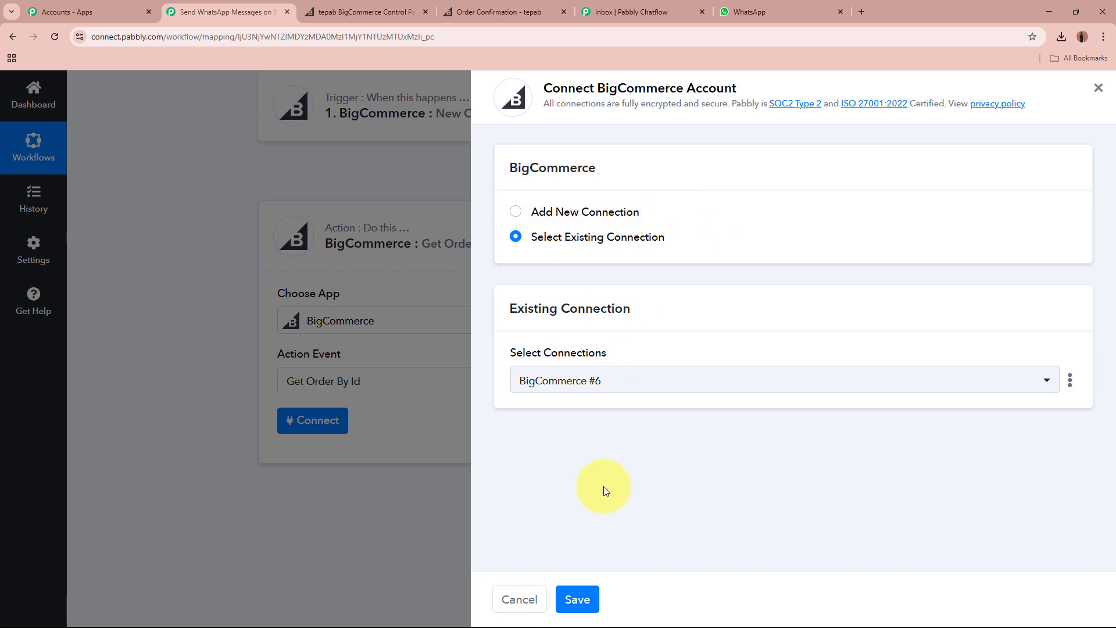
{"action": "left_click", "coordinate": [577, 599]}
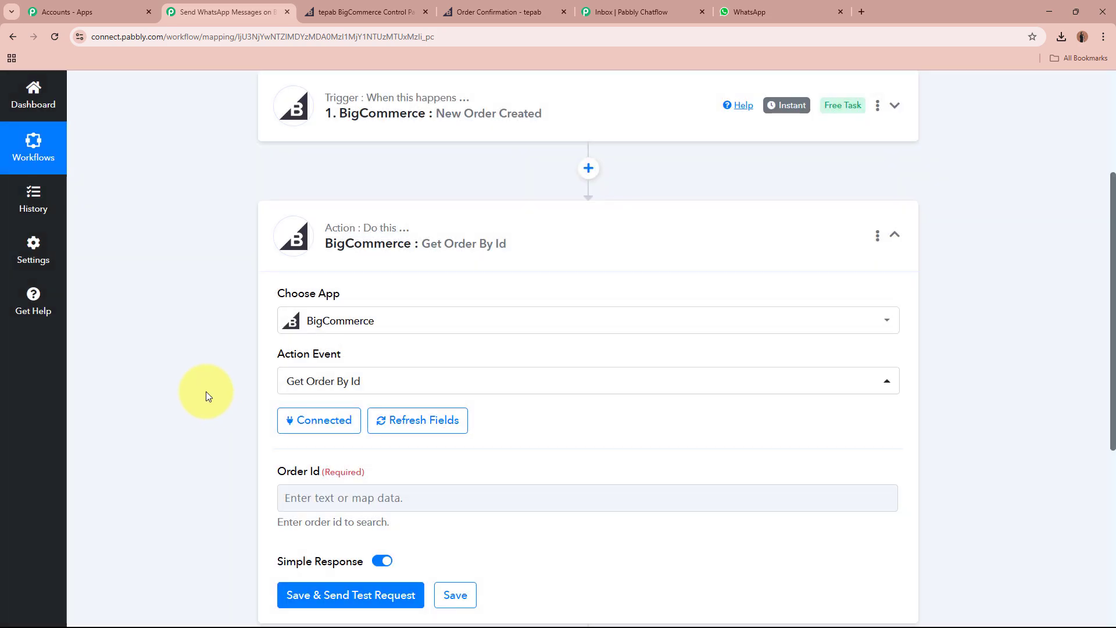
Map 'Data Id : 102' from the New Order Created trigger into the Order Id field.
{"action": "scroll", "coordinate": [206, 392], "scroll_direction": "down", "scroll_amount": 3}
{"action": "left_click_drag", "start_coordinate": [277, 296], "coordinate": [410, 302]}
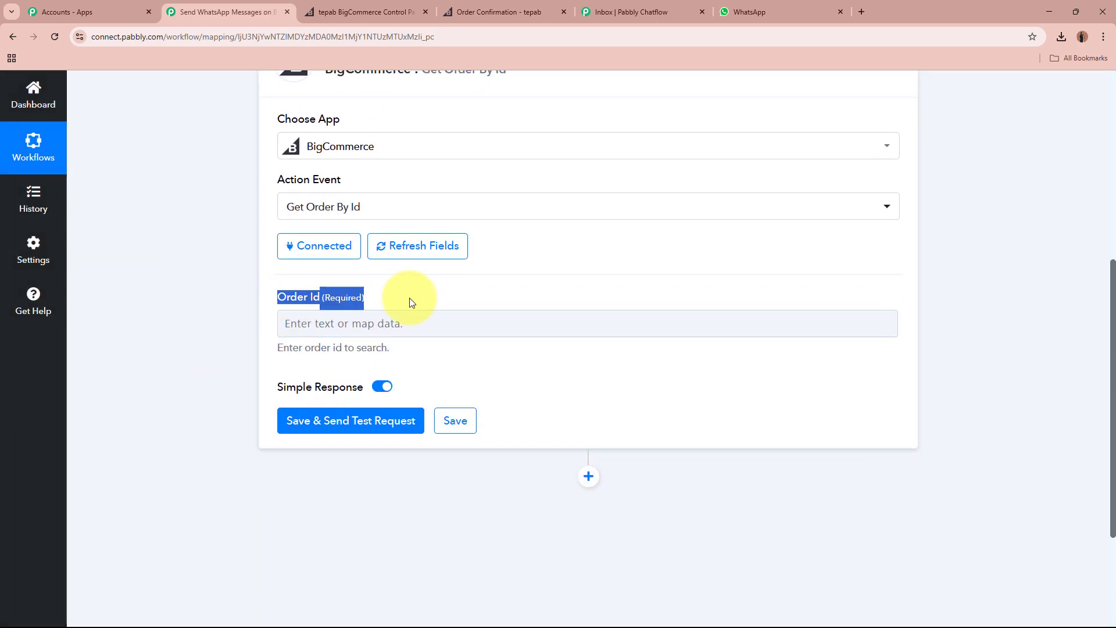
{"action": "left_click", "coordinate": [235, 323]}
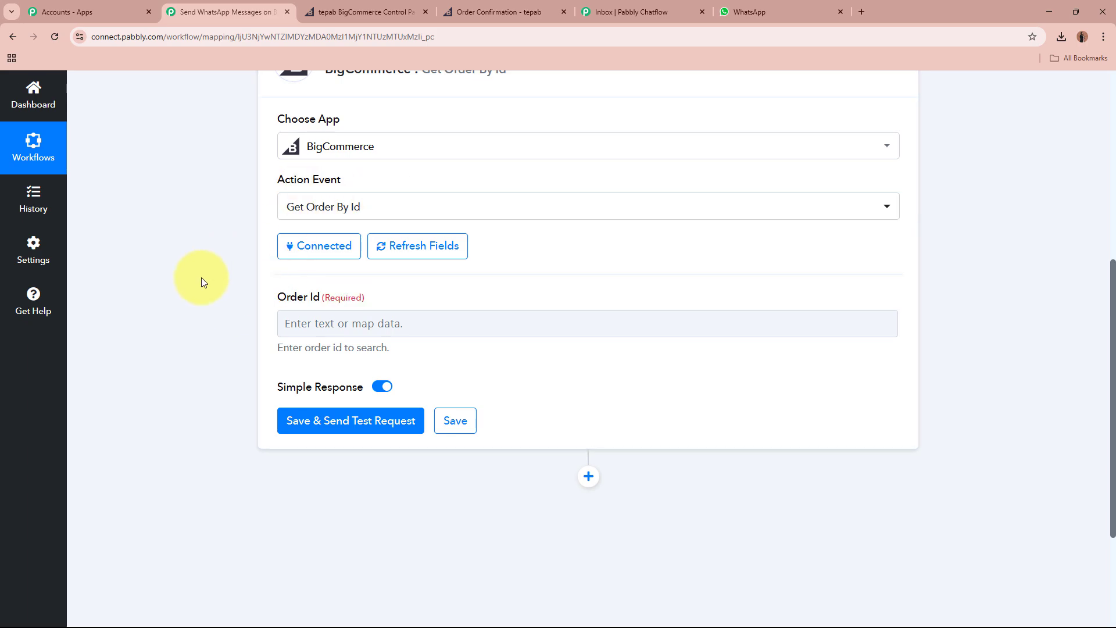
{"action": "left_click", "coordinate": [302, 328]}
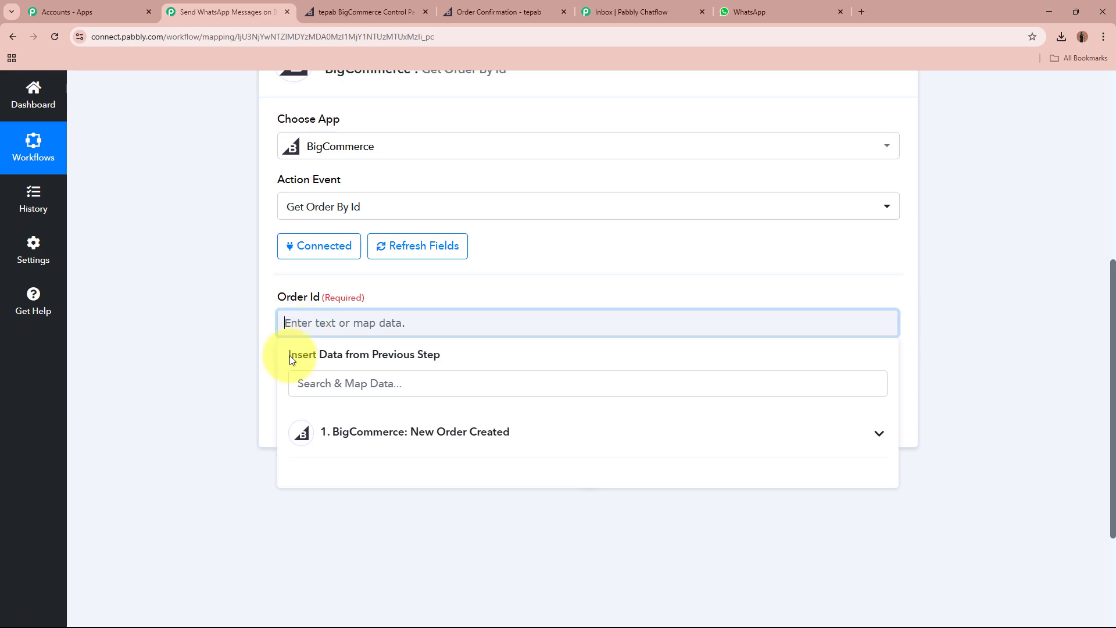
{"action": "left_click", "coordinate": [200, 331]}
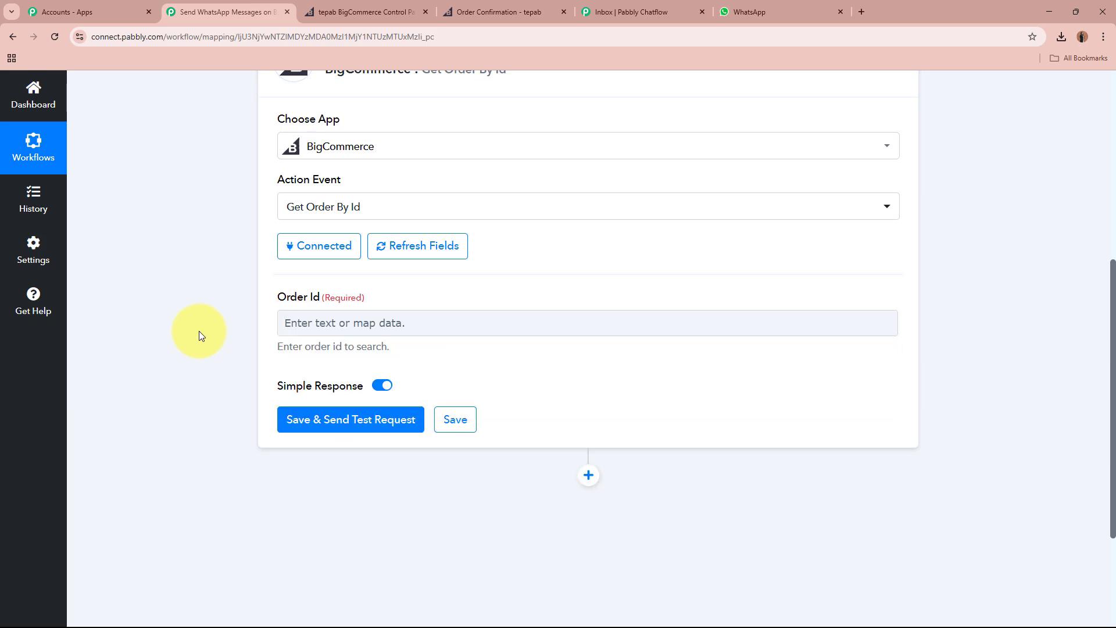
{"action": "scroll", "coordinate": [198, 331], "scroll_direction": "up", "scroll_amount": 7}
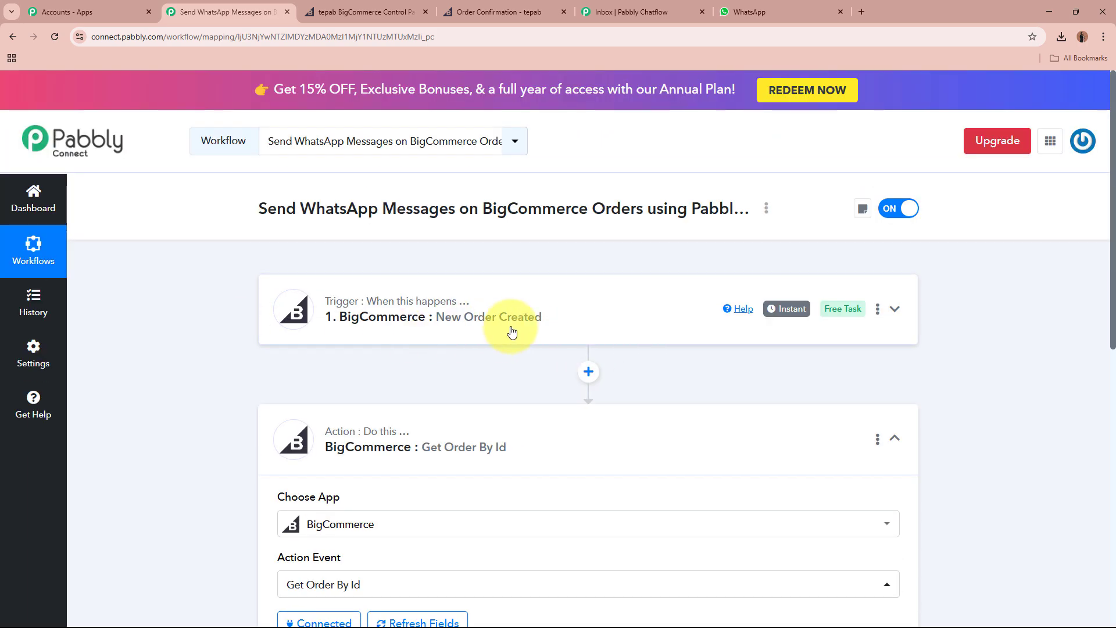
{"action": "scroll", "coordinate": [511, 329], "scroll_direction": "down", "scroll_amount": 7}
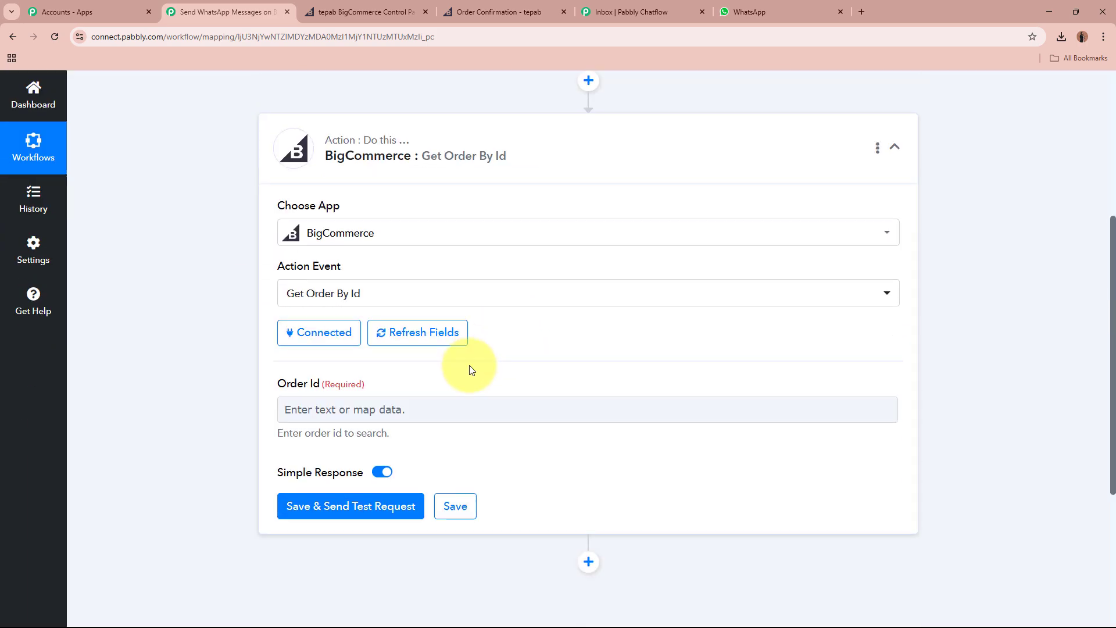
{"action": "left_click", "coordinate": [390, 290]}
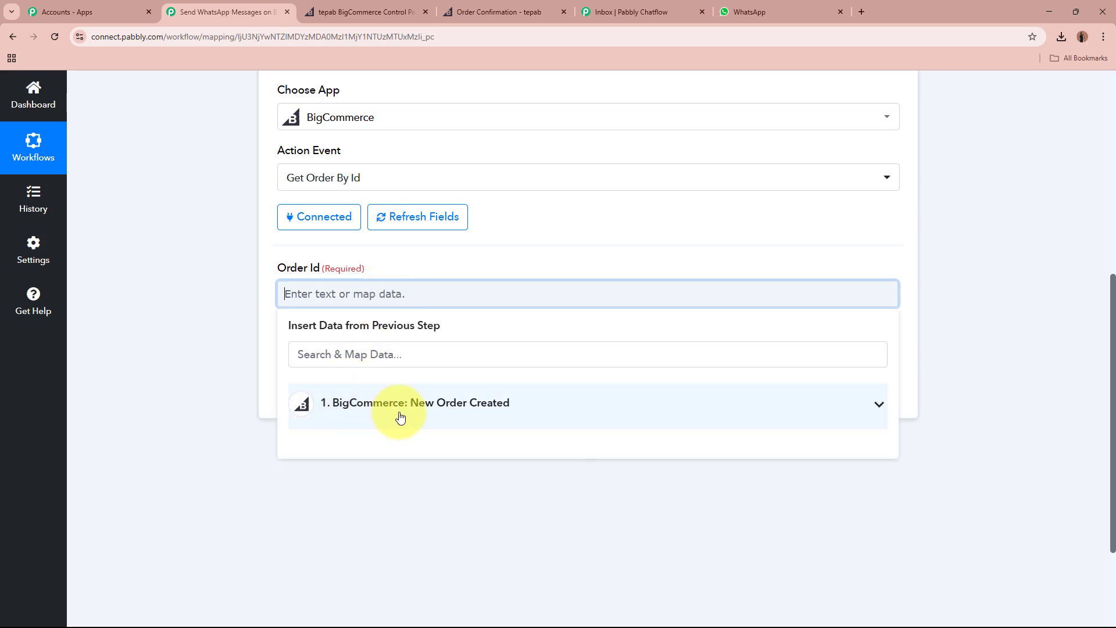
{"action": "left_click", "coordinate": [569, 411]}
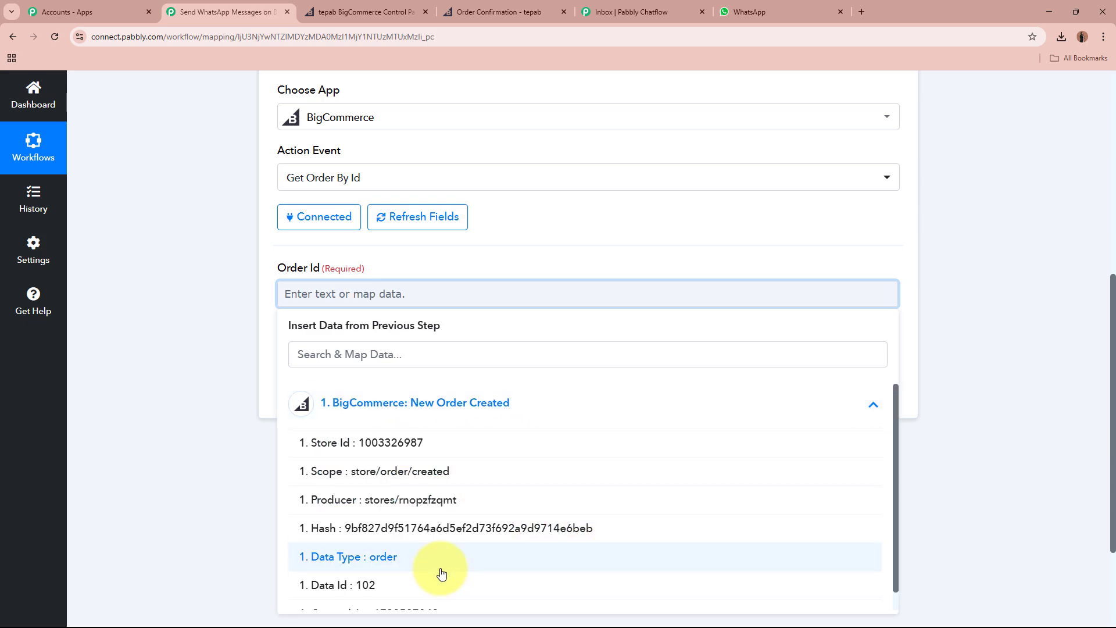
{"action": "scroll", "coordinate": [407, 566], "scroll_direction": "down", "scroll_amount": 1}
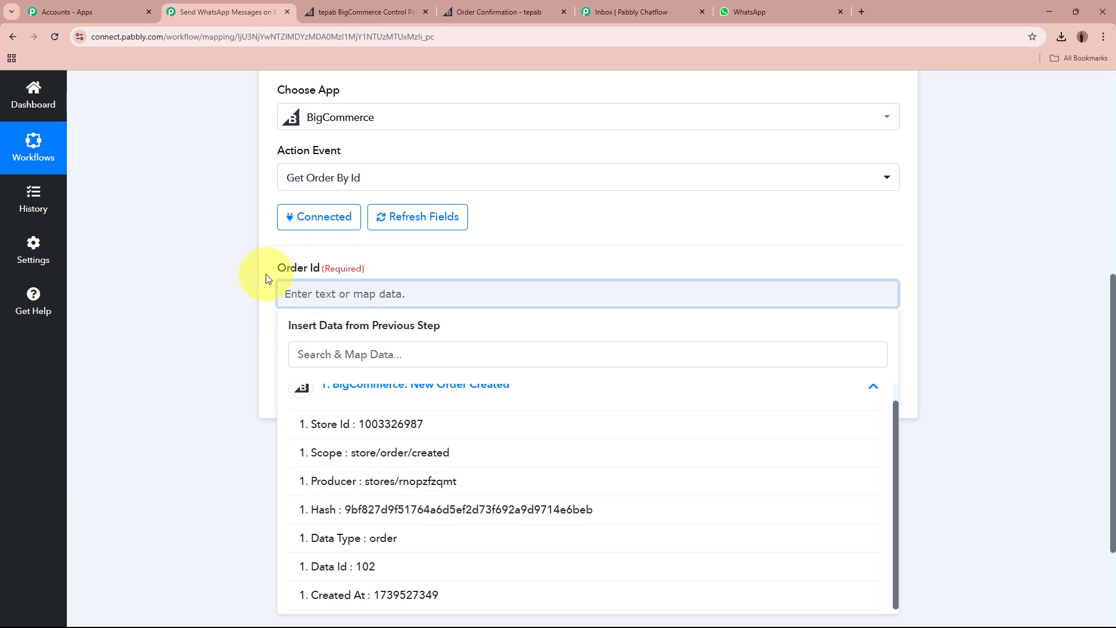
{"action": "left_click", "coordinate": [420, 566]}
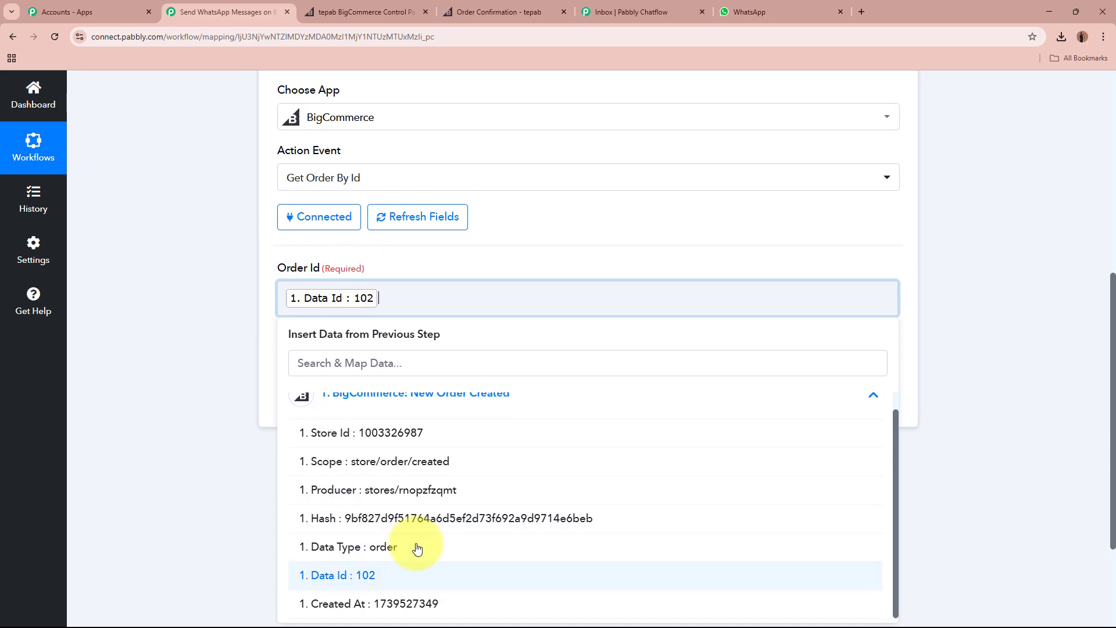
{"action": "left_click", "coordinate": [161, 327]}
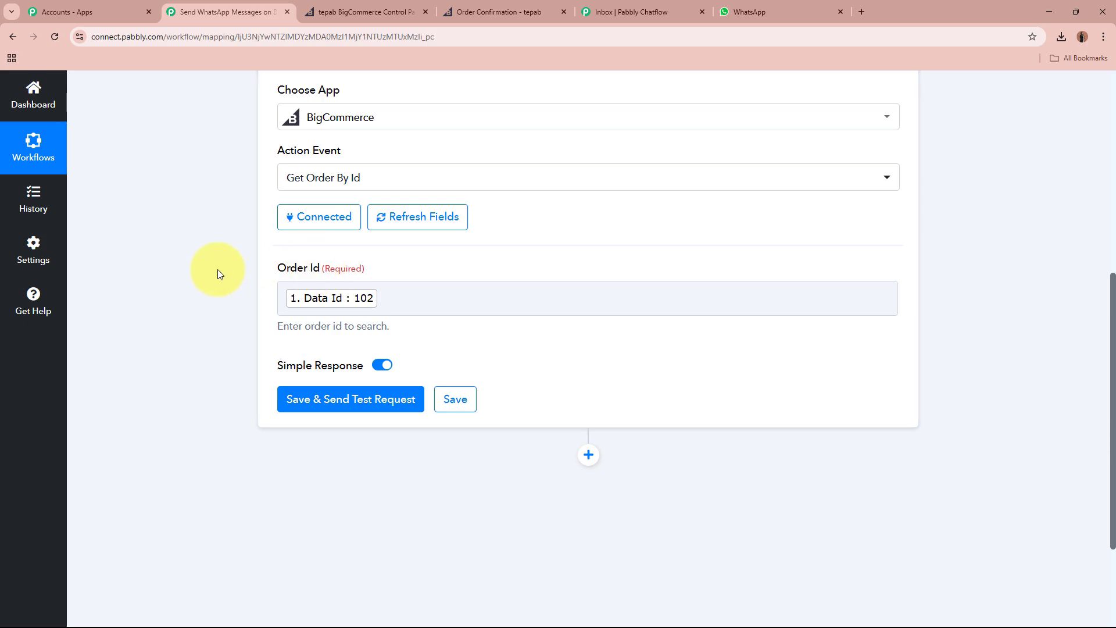
{"action": "scroll", "coordinate": [218, 269], "scroll_direction": "up", "scroll_amount": 7}
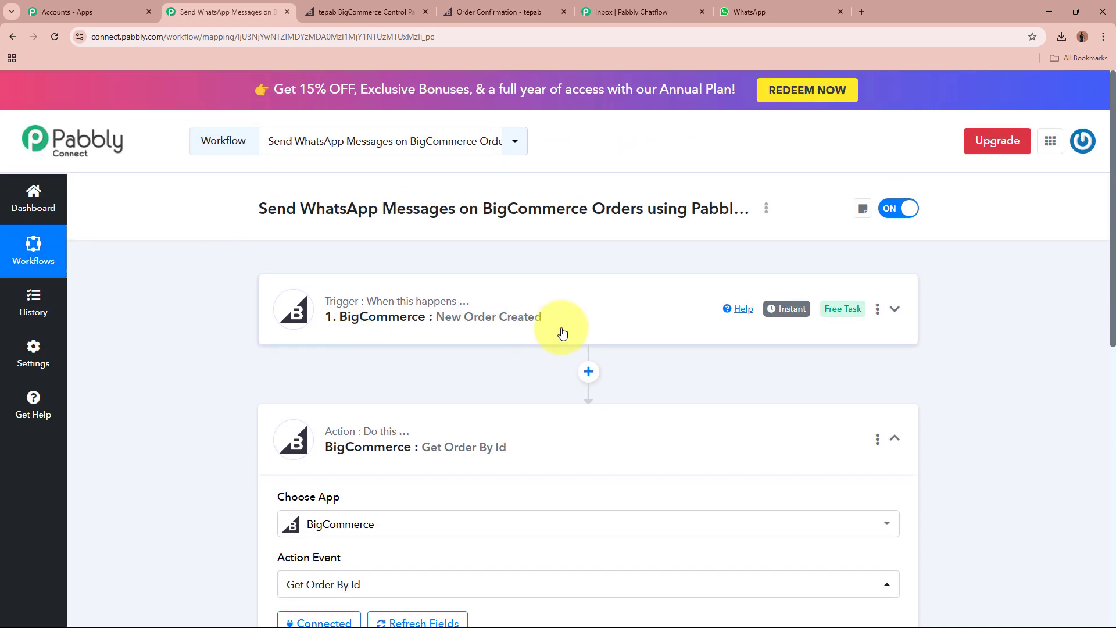
{"action": "scroll", "coordinate": [562, 333], "scroll_direction": "down", "scroll_amount": 7}
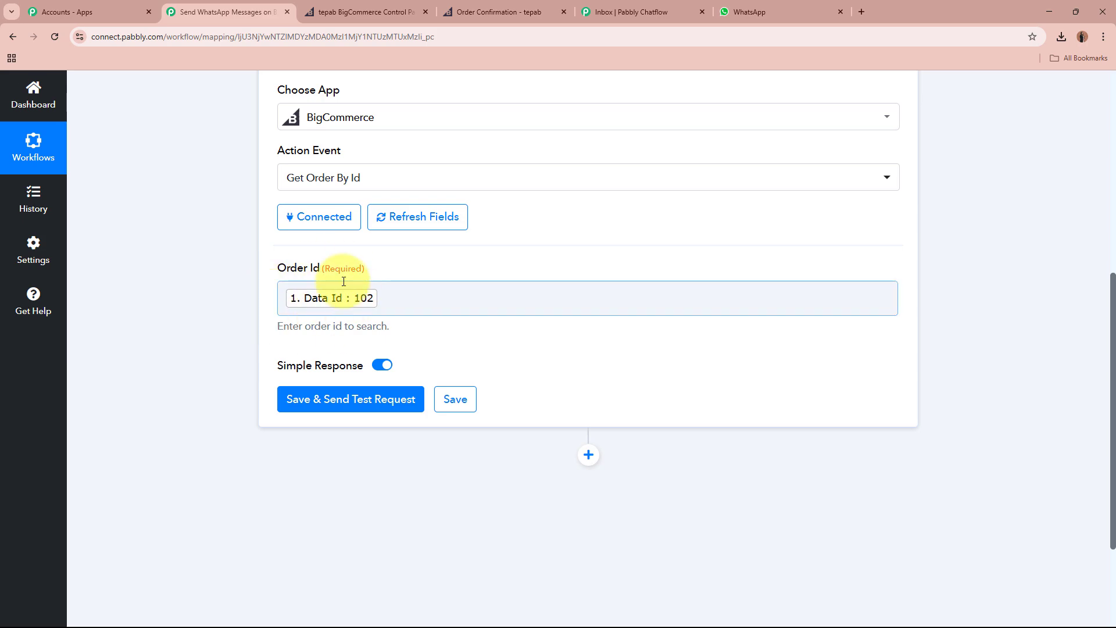
Save and test the Get Order By Id step, checking order Id 102 and subtotal 10000.0000.
{"action": "left_click", "coordinate": [356, 404]}
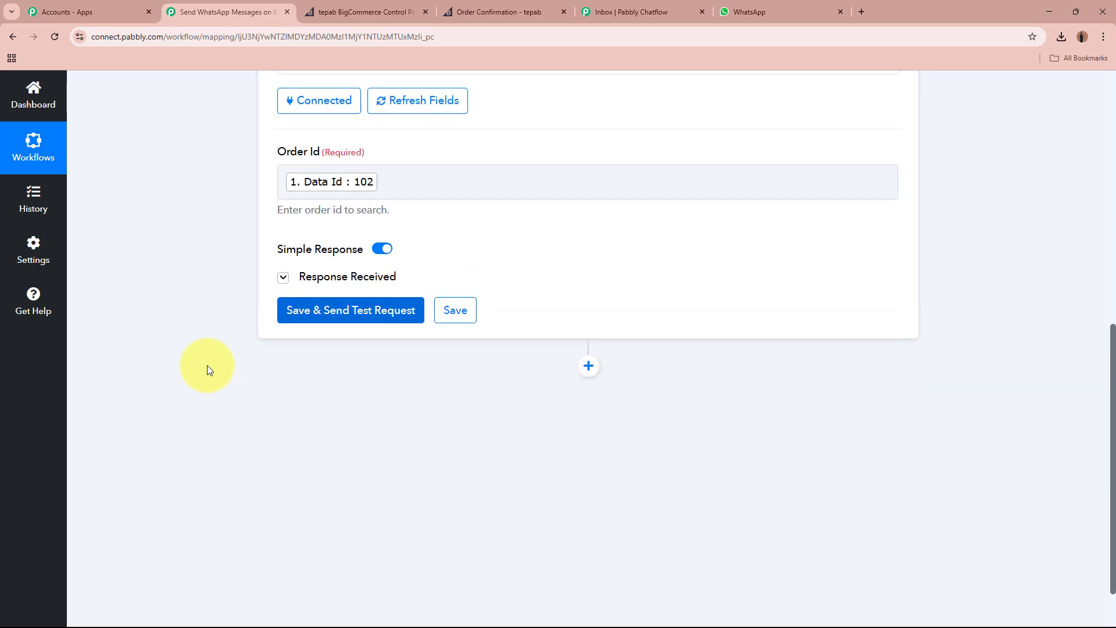
{"action": "scroll", "coordinate": [207, 363], "scroll_direction": "down", "scroll_amount": 2}
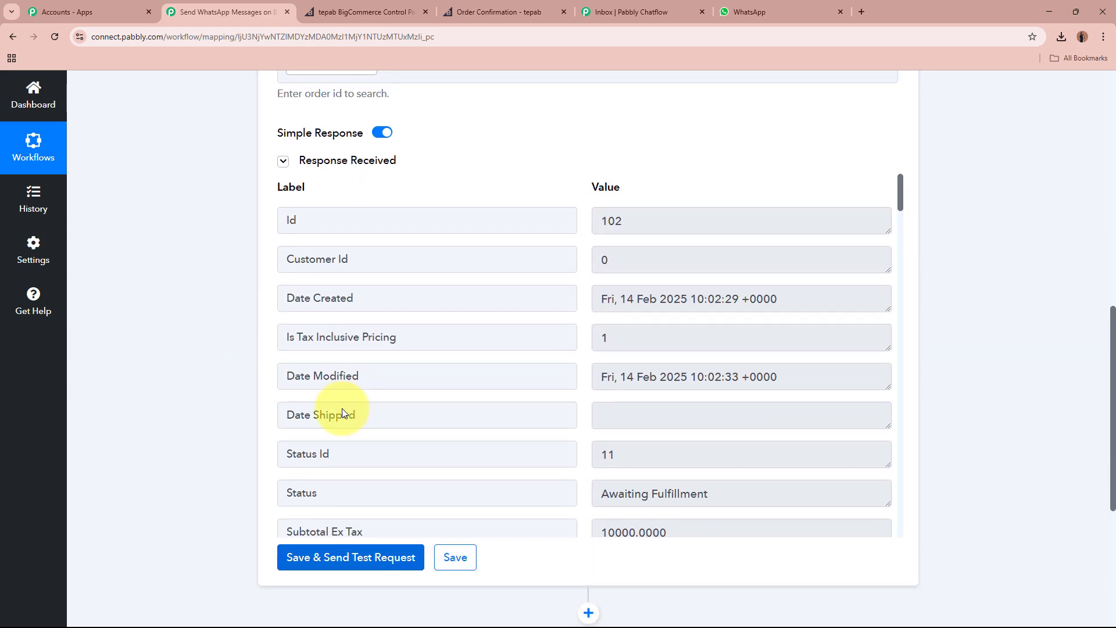
{"action": "double_click", "coordinate": [678, 221]}
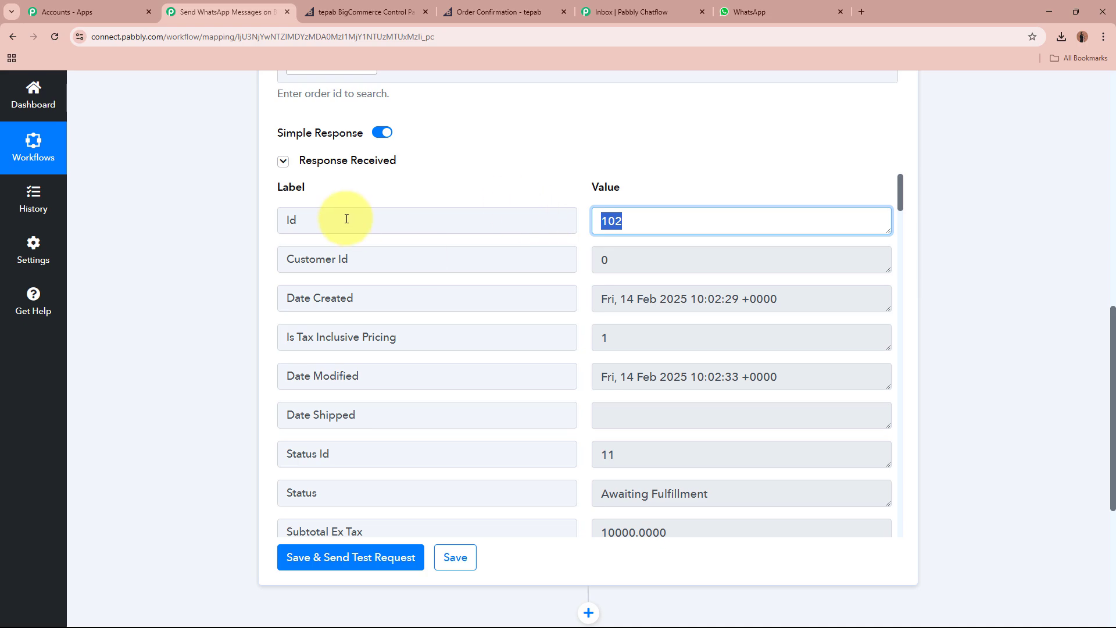
{"action": "scroll", "coordinate": [805, 443], "scroll_direction": "down", "scroll_amount": 4}
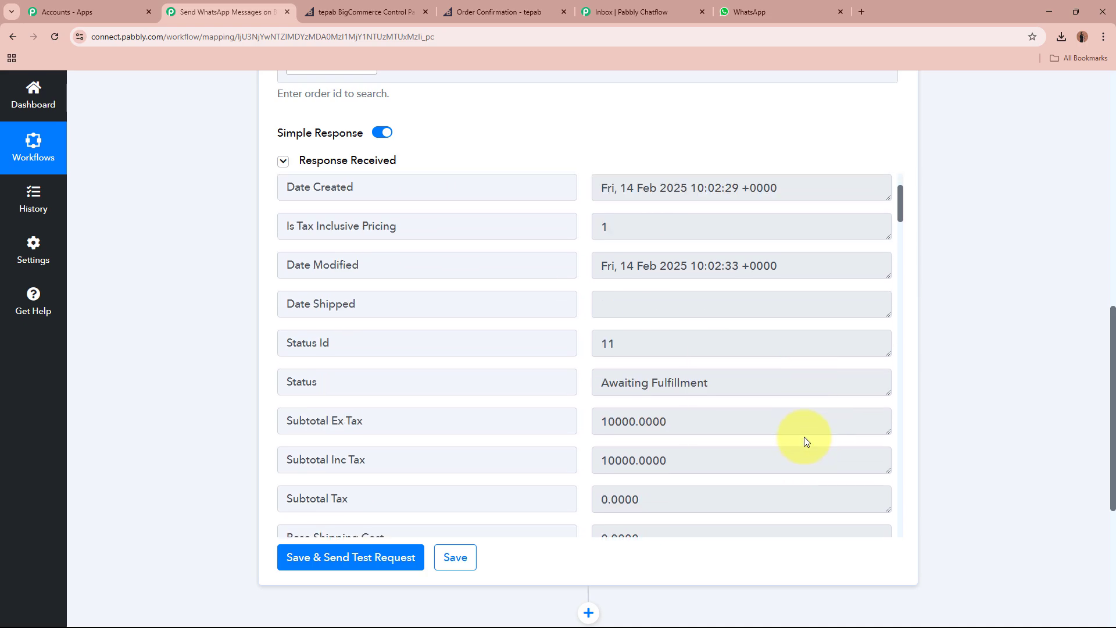
{"action": "double_click", "coordinate": [698, 338]}
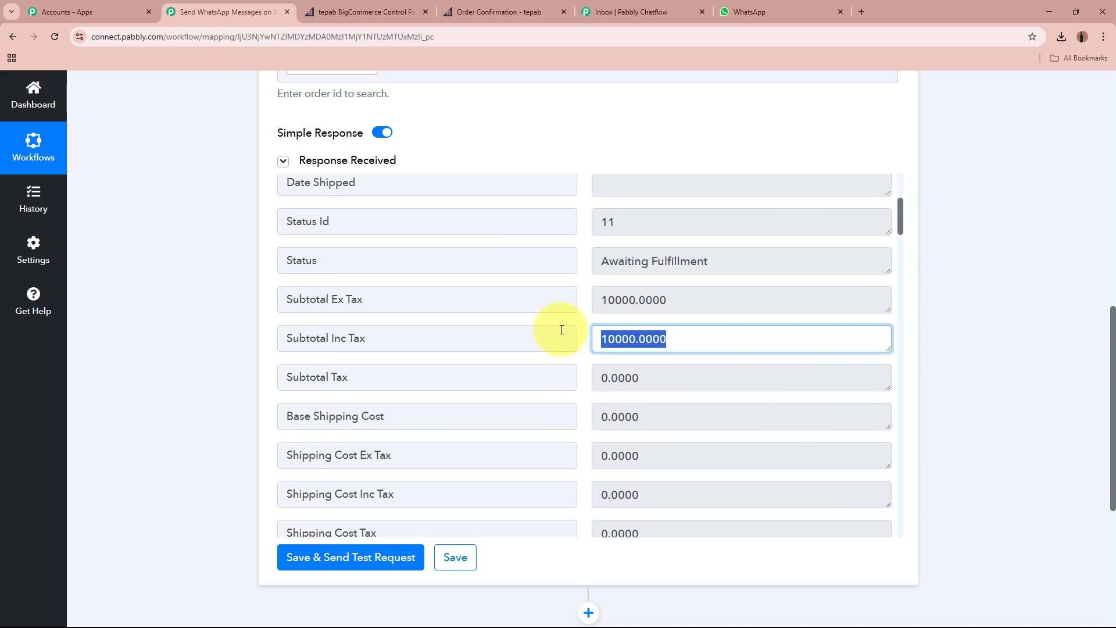
{"action": "left_click", "coordinate": [704, 340]}
{"action": "scroll", "coordinate": [703, 341], "scroll_direction": "down", "scroll_amount": 5}
{"action": "scroll", "coordinate": [703, 340], "scroll_direction": "down", "scroll_amount": 15}
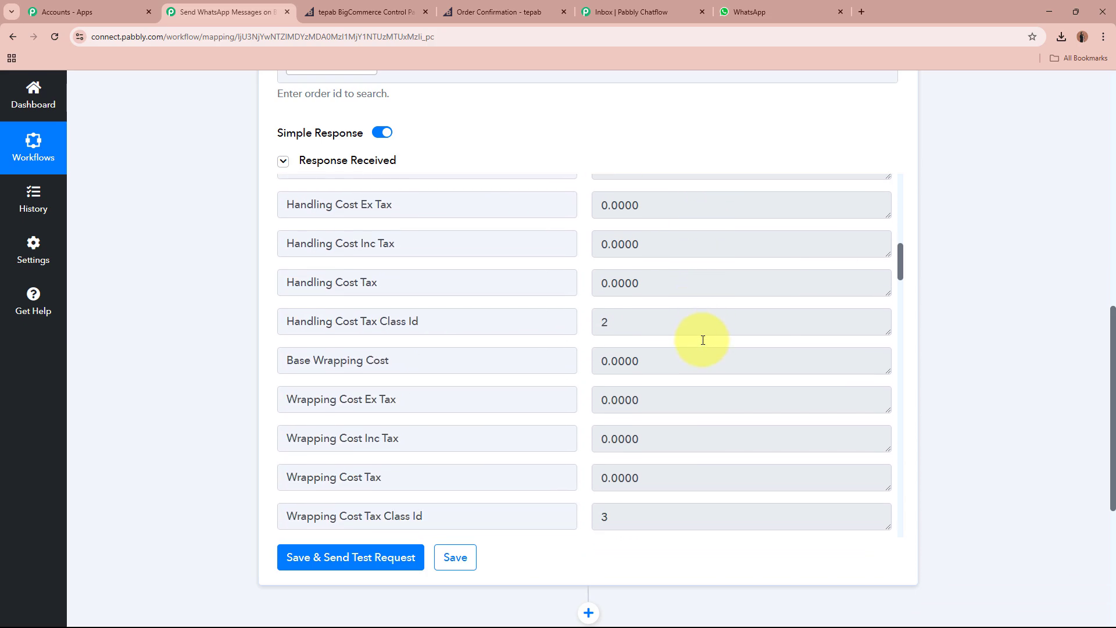
Review the returned country India, currency INR and the billing name, address, phone and e-mail.
{"action": "double_click", "coordinate": [635, 274]}
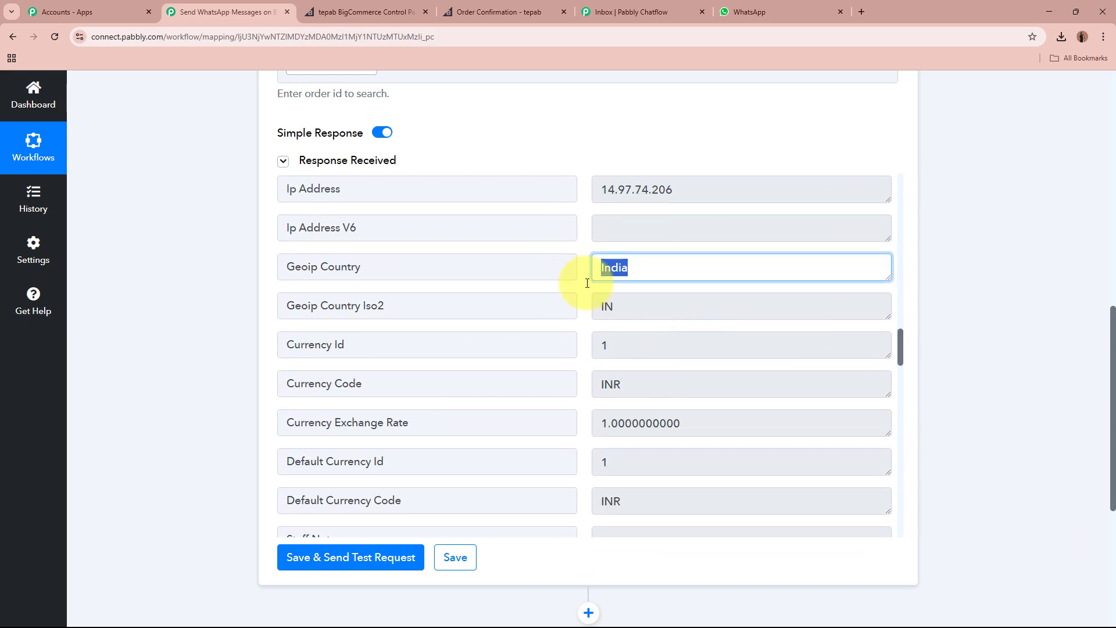
{"action": "double_click", "coordinate": [605, 306]}
{"action": "scroll", "coordinate": [639, 325], "scroll_direction": "down", "scroll_amount": 2}
{"action": "double_click", "coordinate": [608, 269]}
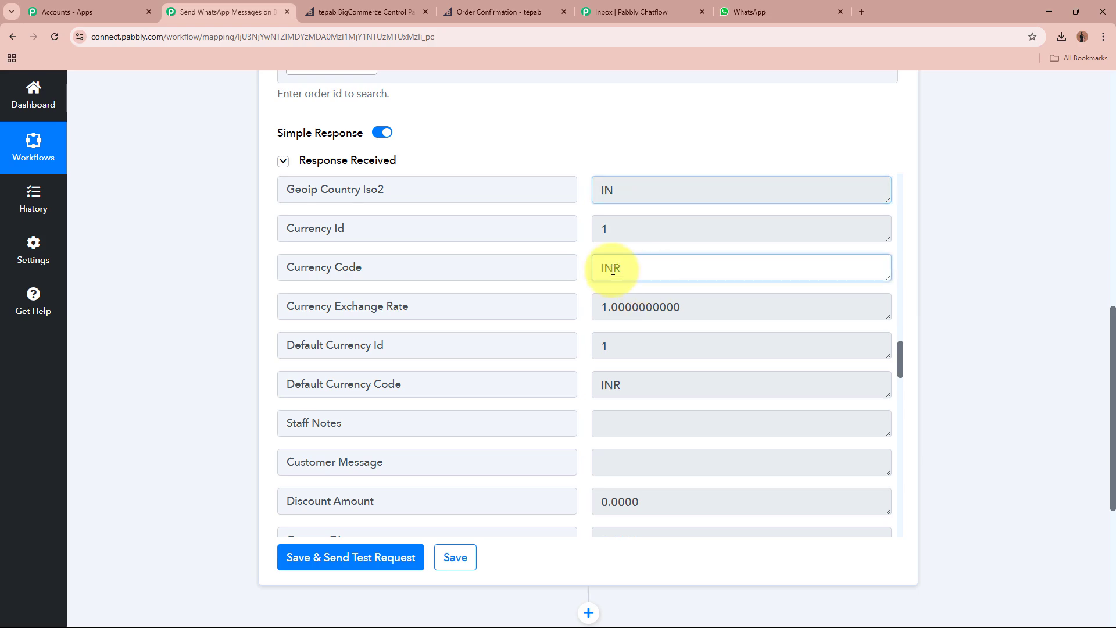
{"action": "scroll", "coordinate": [724, 330], "scroll_direction": "down", "scroll_amount": 1}
{"action": "scroll", "coordinate": [724, 331], "scroll_direction": "down", "scroll_amount": 5}
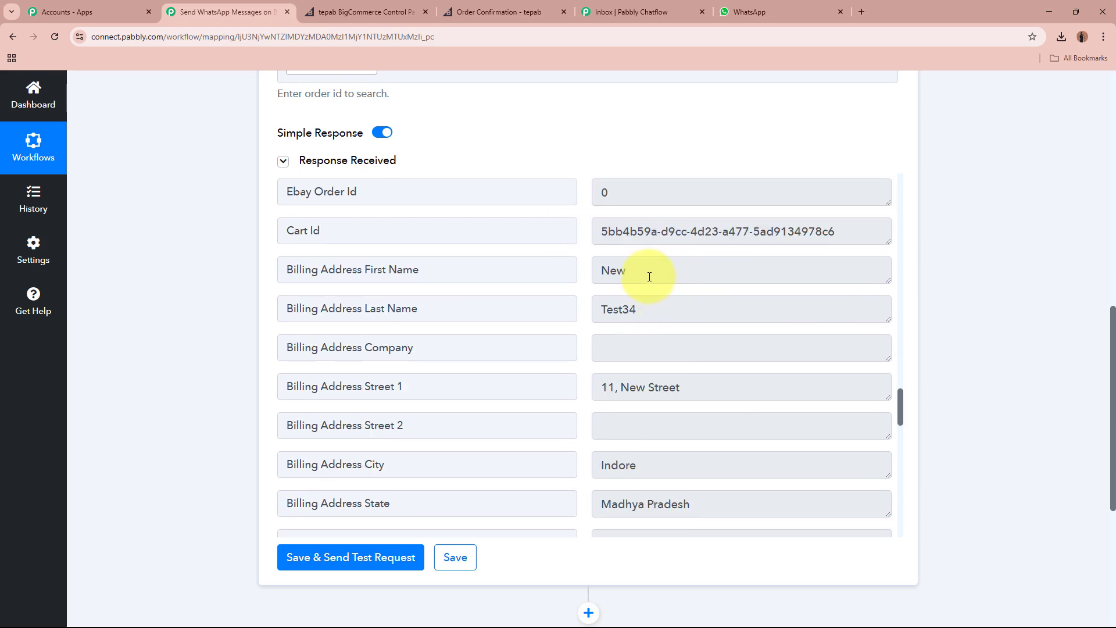
{"action": "double_click", "coordinate": [639, 272]}
{"action": "double_click", "coordinate": [617, 308]}
{"action": "left_click_drag", "start_coordinate": [689, 387], "coordinate": [501, 378]}
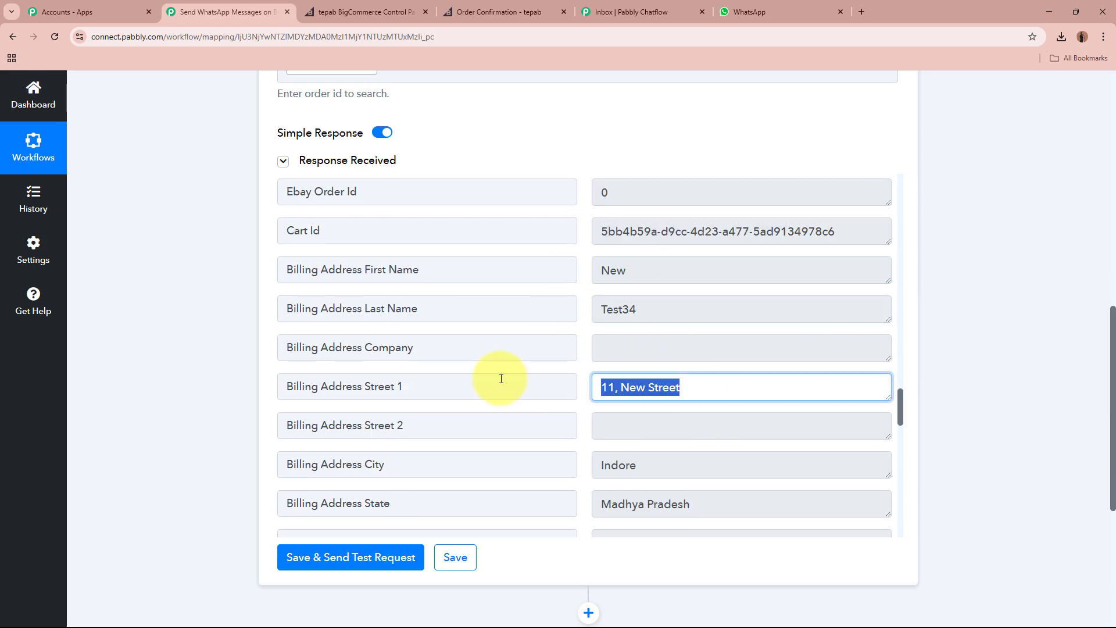
{"action": "left_click", "coordinate": [703, 387]}
{"action": "scroll", "coordinate": [705, 386], "scroll_direction": "down", "scroll_amount": 2}
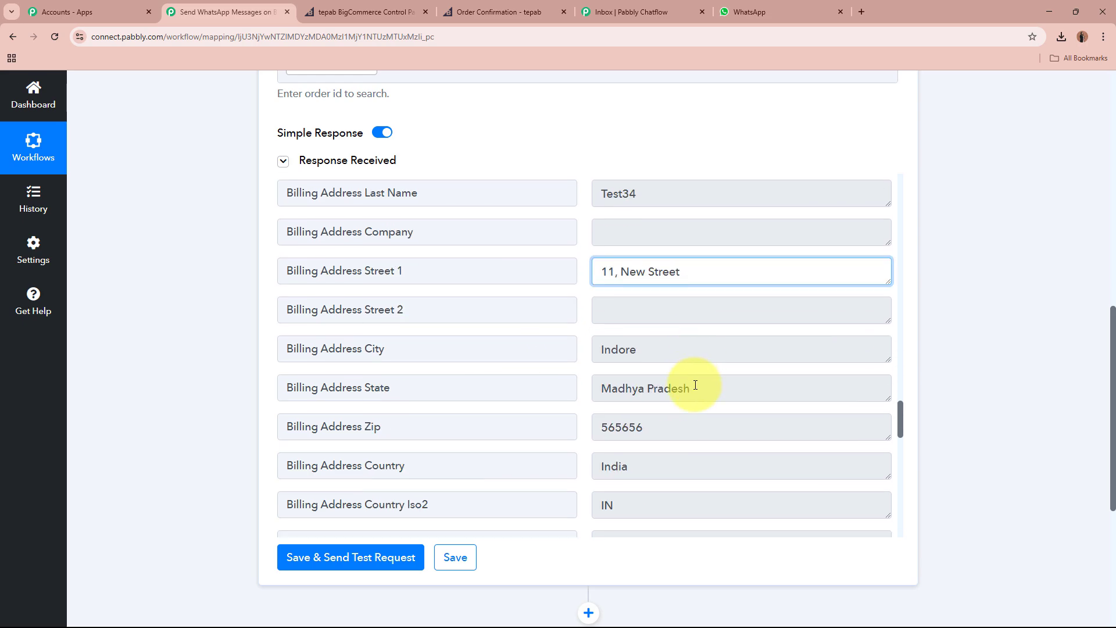
{"action": "double_click", "coordinate": [668, 357]}
{"action": "left_click_drag", "start_coordinate": [680, 378], "coordinate": [583, 386]}
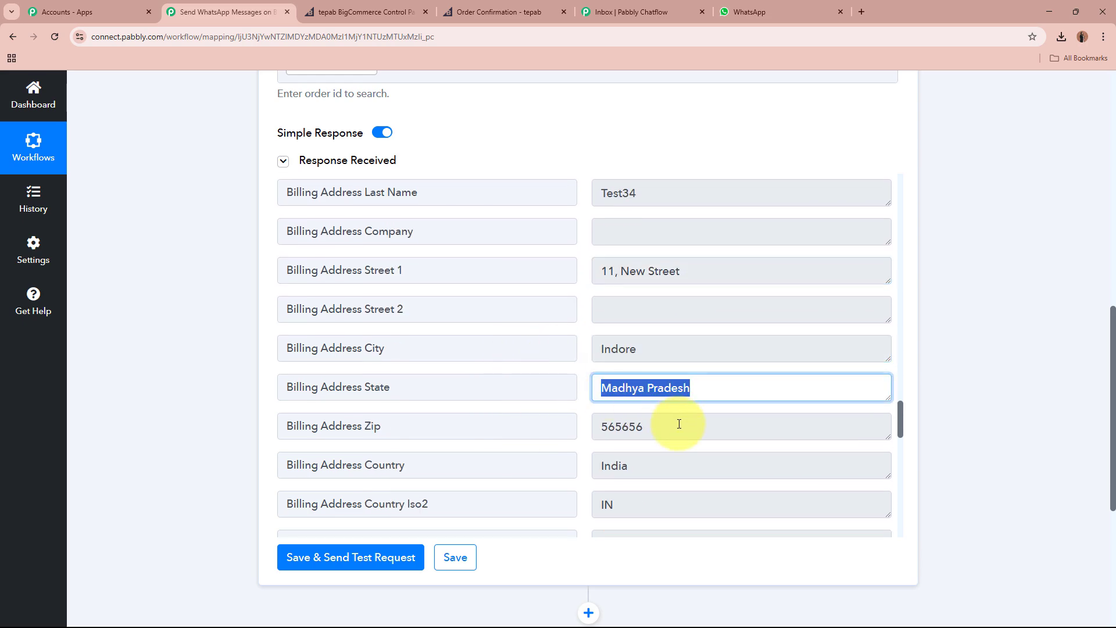
{"action": "left_click_drag", "start_coordinate": [680, 424], "coordinate": [589, 429]}
{"action": "double_click", "coordinate": [614, 463]}
{"action": "scroll", "coordinate": [705, 441], "scroll_direction": "down", "scroll_amount": 2}
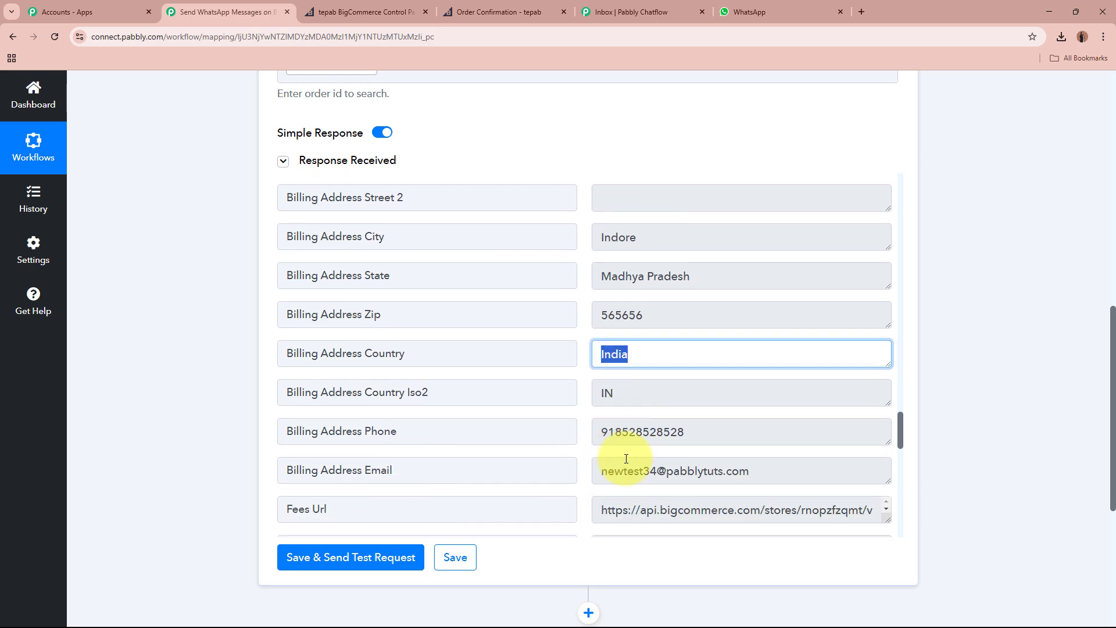
{"action": "left_click", "coordinate": [591, 386]}
{"action": "double_click", "coordinate": [591, 387]}
{"action": "left_click_drag", "start_coordinate": [713, 426], "coordinate": [543, 419]}
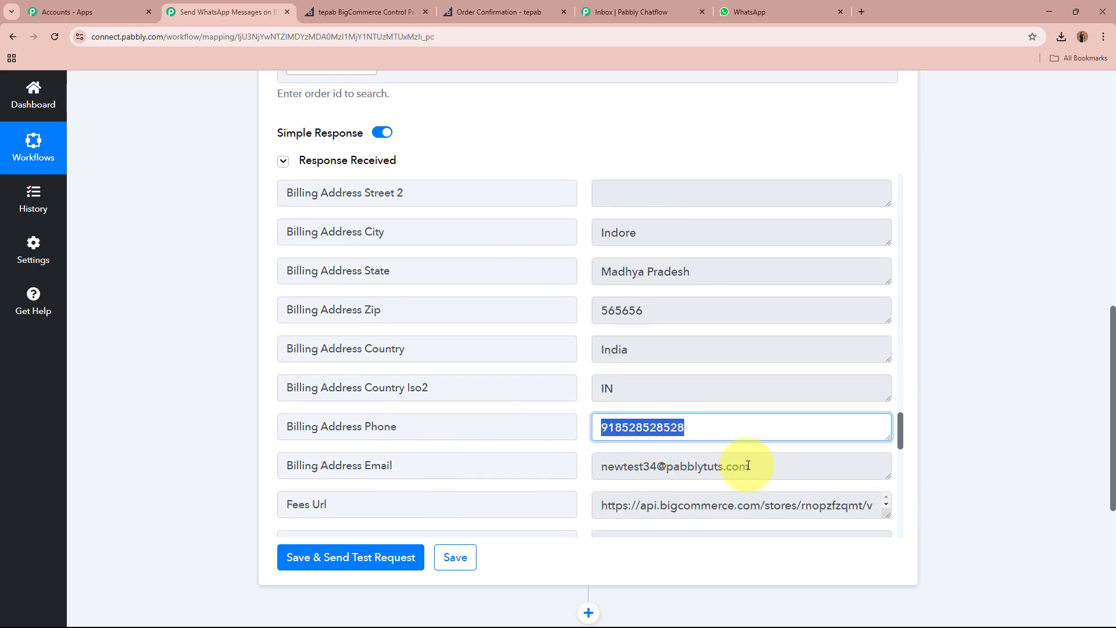
{"action": "left_click_drag", "start_coordinate": [744, 465], "coordinate": [577, 462]}
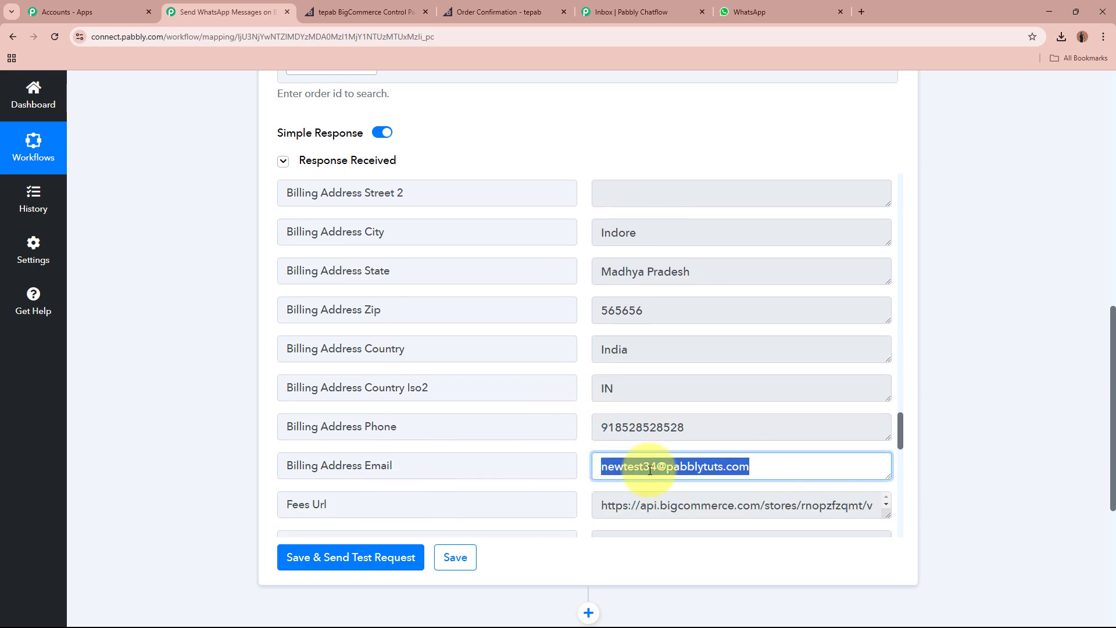
{"action": "left_click", "coordinate": [747, 456]}
Collapse the Get Order By Id step and switch to the Pabbly Chatflow inbox.
{"action": "scroll", "coordinate": [755, 457], "scroll_direction": "down", "scroll_amount": 3}
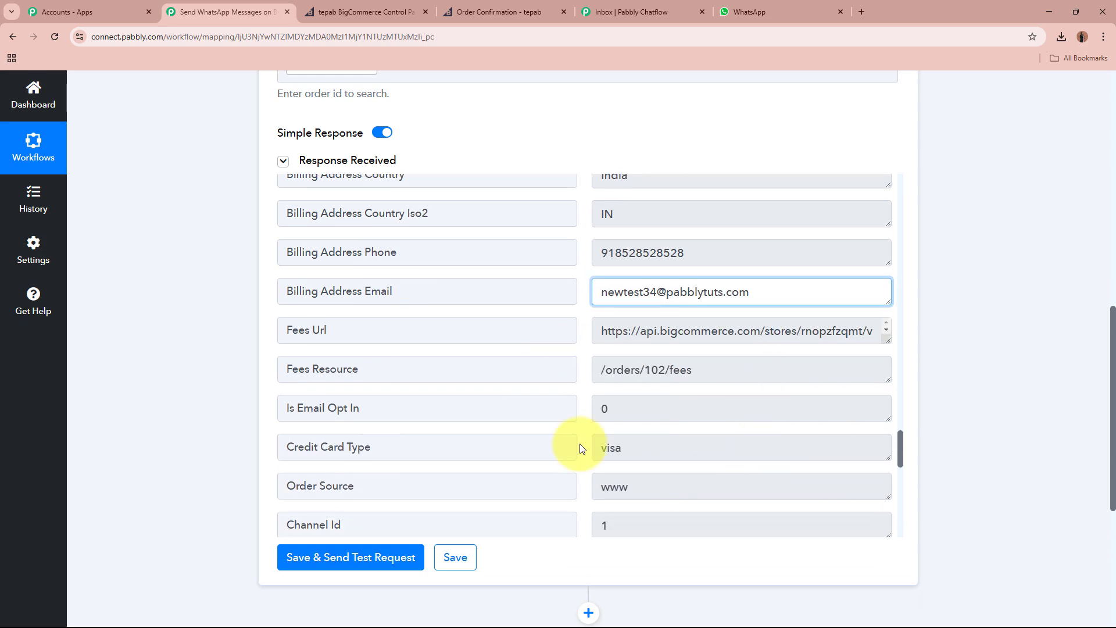
{"action": "scroll", "coordinate": [687, 436], "scroll_direction": "down", "scroll_amount": 3}
{"action": "scroll", "coordinate": [690, 436], "scroll_direction": "up", "scroll_amount": 1}
{"action": "scroll", "coordinate": [689, 436], "scroll_direction": "up", "scroll_amount": 3}
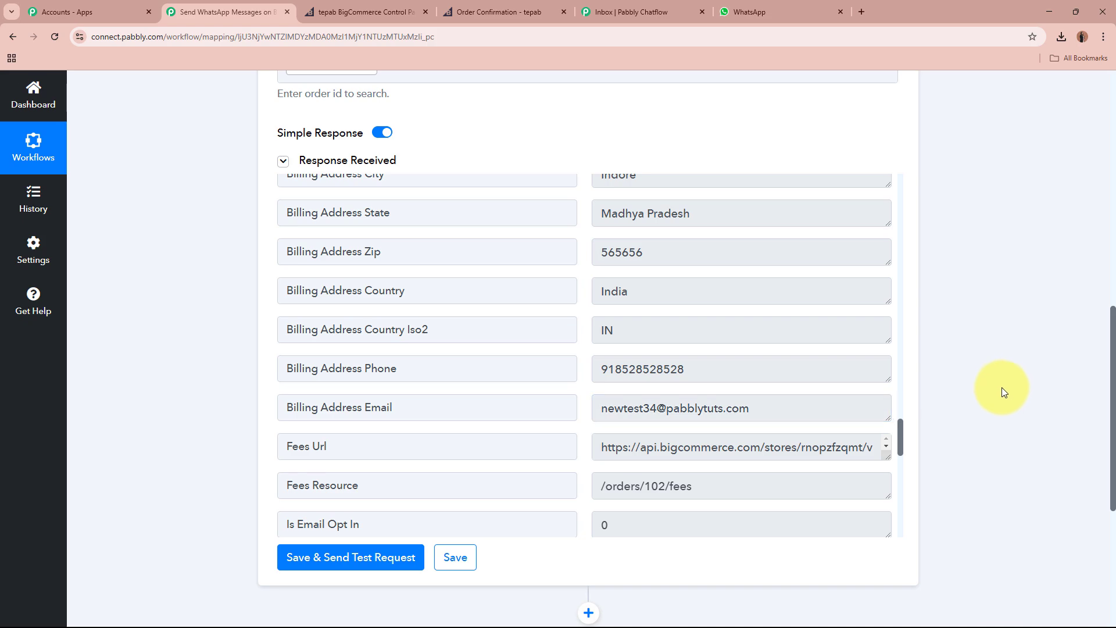
{"action": "scroll", "coordinate": [996, 395], "scroll_direction": "up", "scroll_amount": 10}
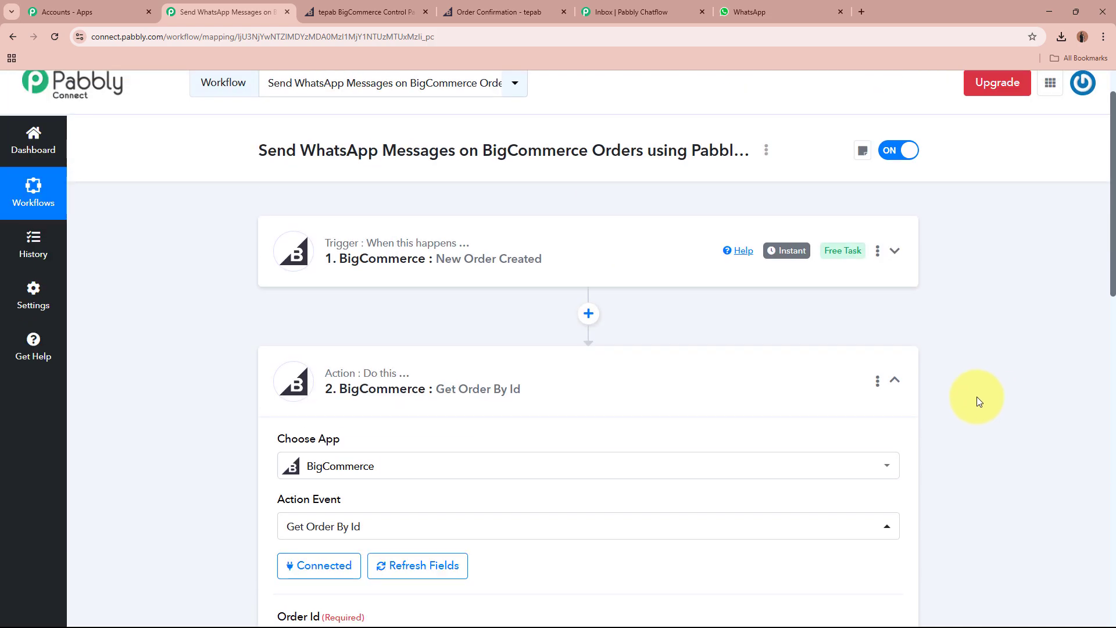
{"action": "left_click", "coordinate": [598, 378]}
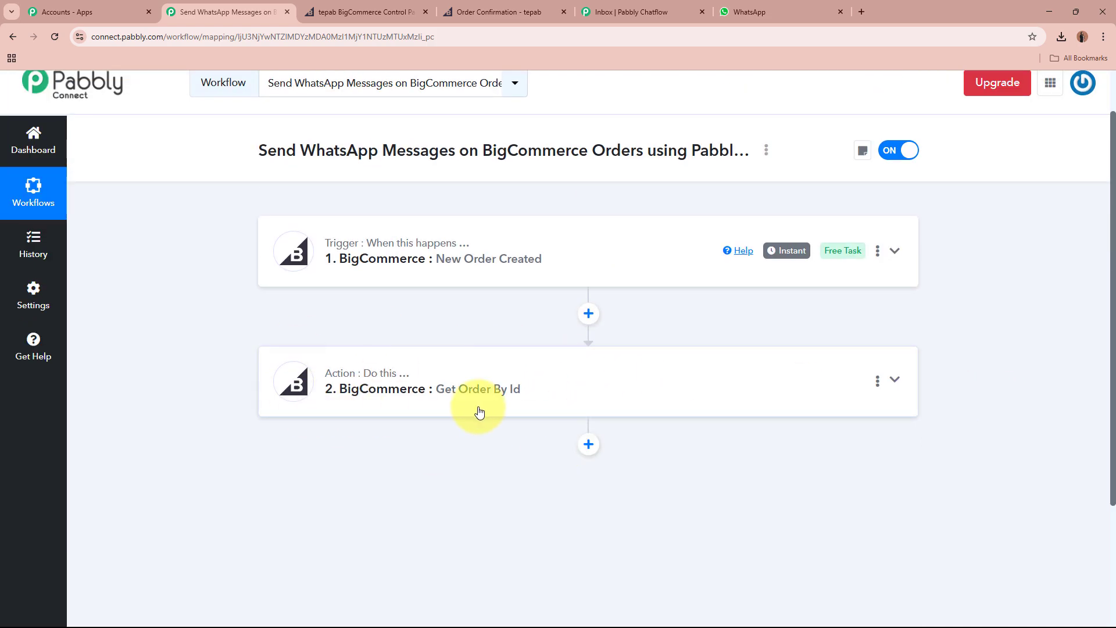
{"action": "scroll", "coordinate": [417, 251], "scroll_direction": "up", "scroll_amount": 1}
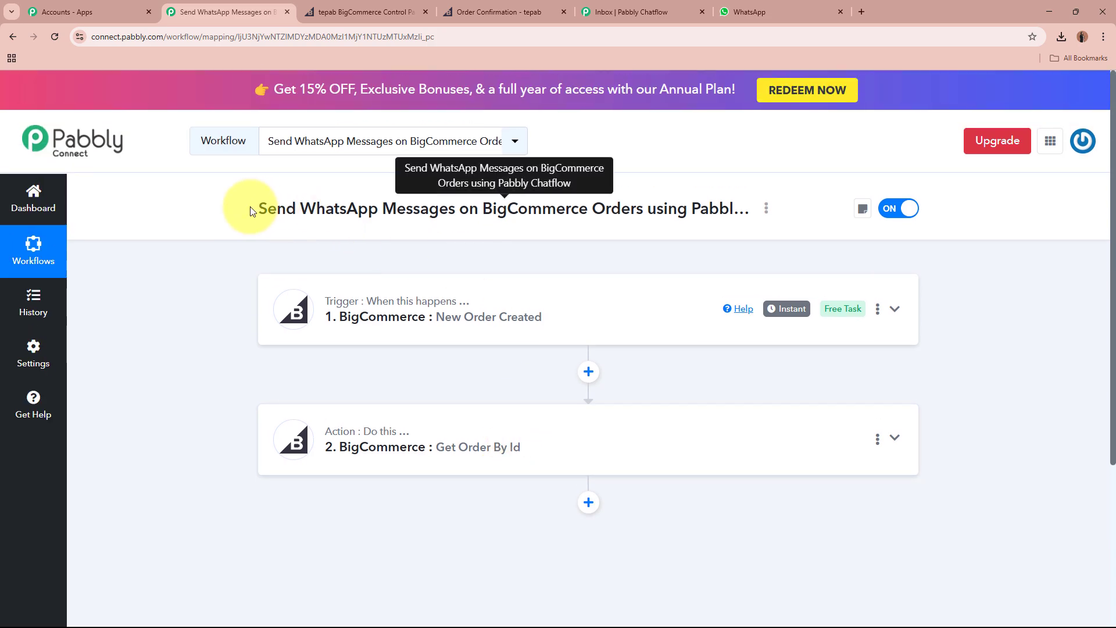
{"action": "left_click_drag", "start_coordinate": [250, 204], "coordinate": [548, 229]}
{"action": "left_click", "coordinate": [159, 302]}
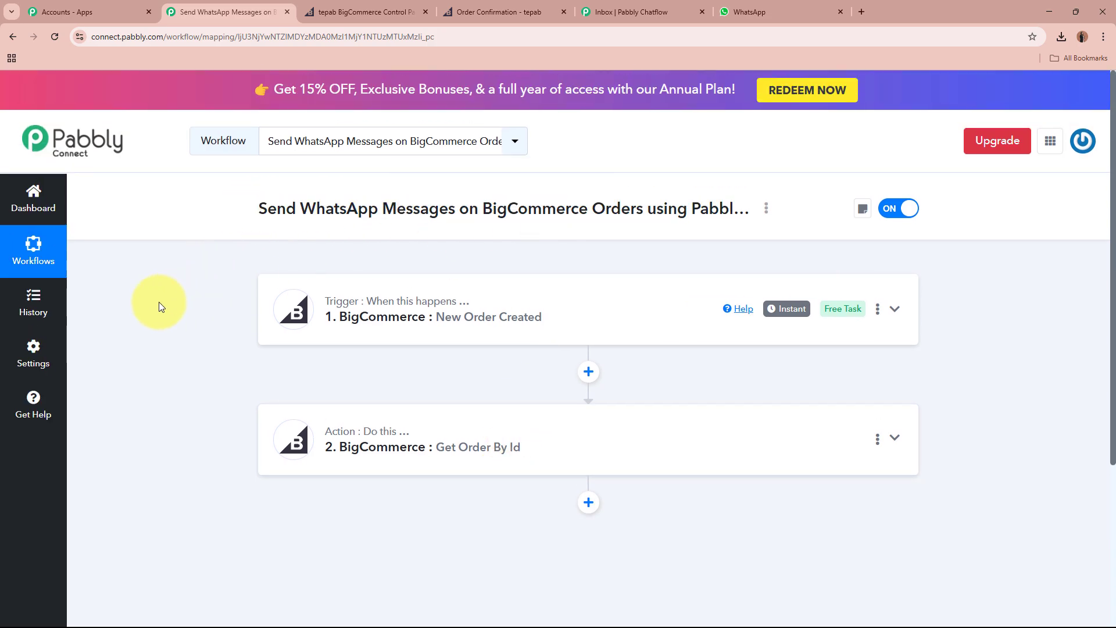
{"action": "left_click", "coordinate": [610, 11]}
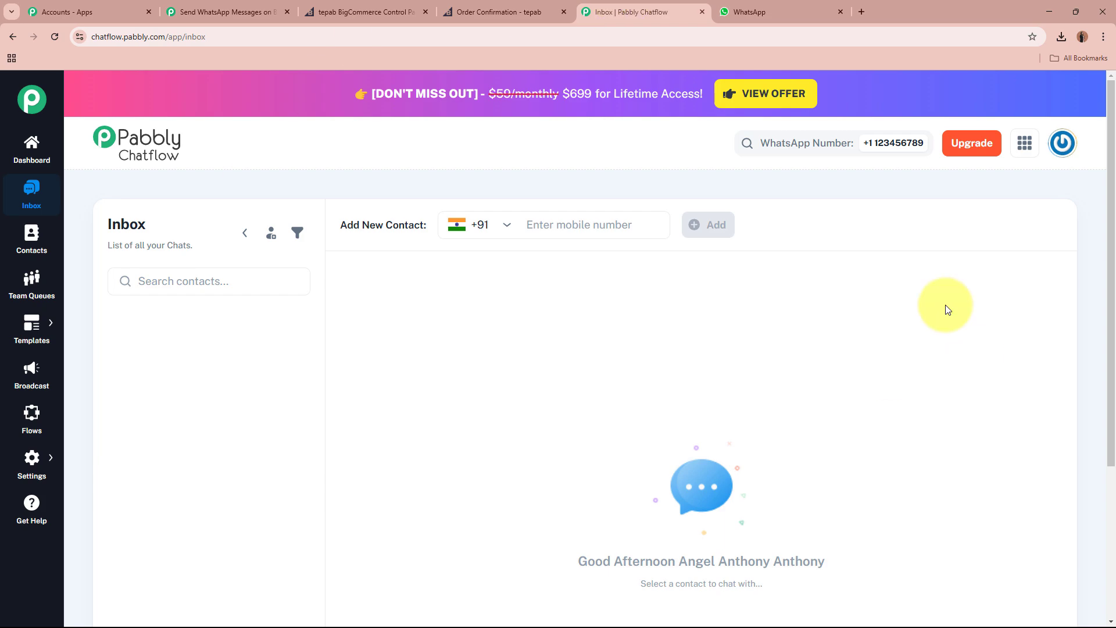
Open the Chatflow Dashboard, close the Add WhatsApp Number form unsaved, and review credits and numbers.
{"action": "left_click", "coordinate": [31, 152]}
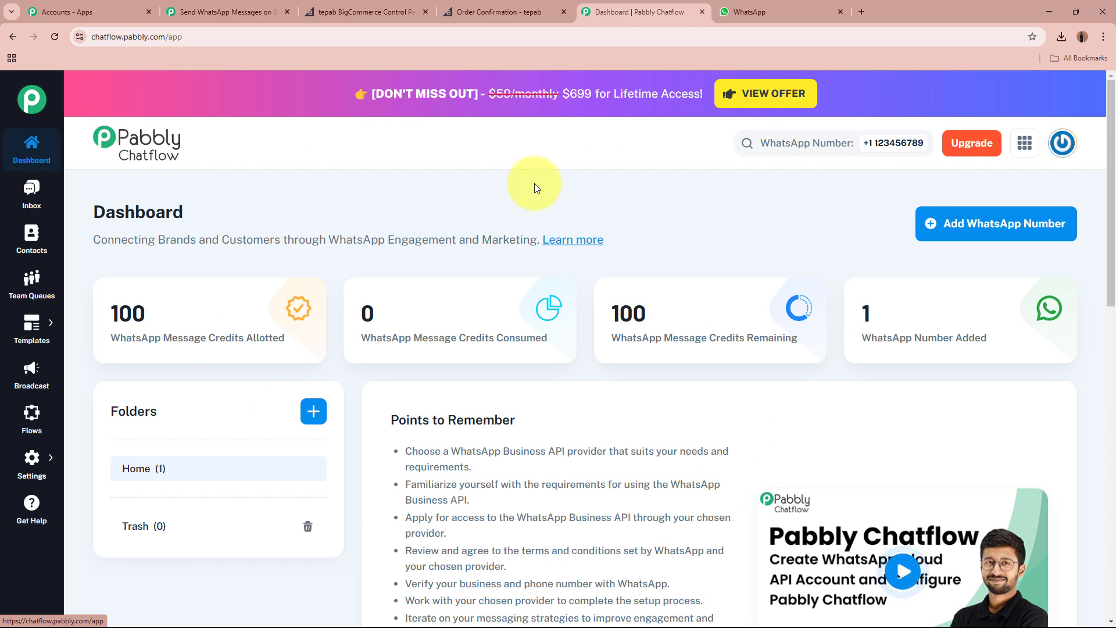
{"action": "left_click", "coordinate": [1026, 223]}
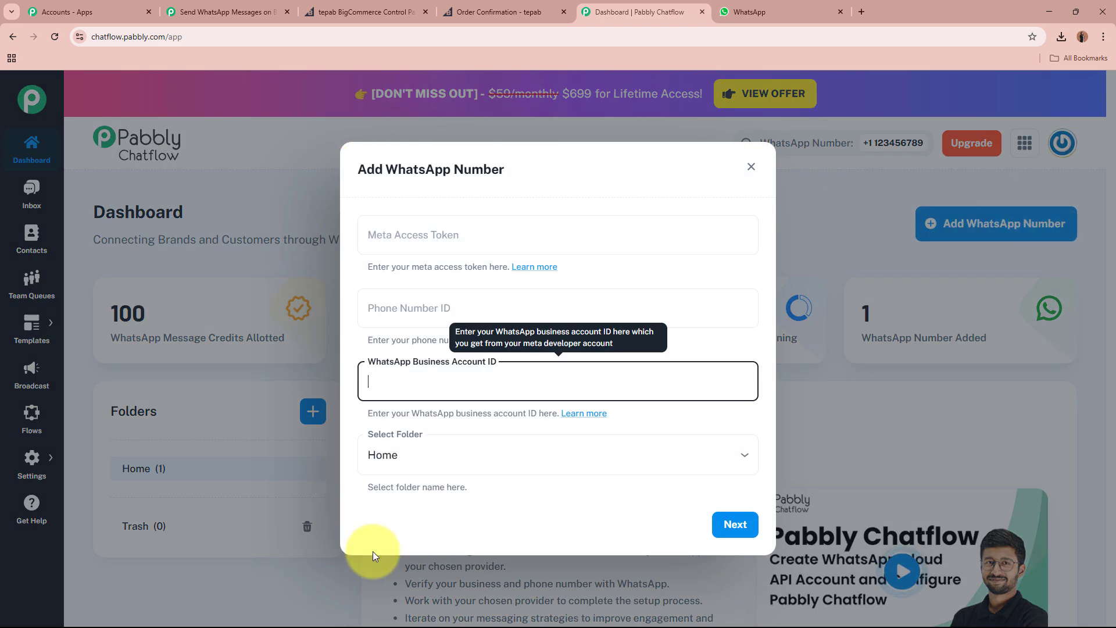
{"action": "left_click", "coordinate": [645, 540]}
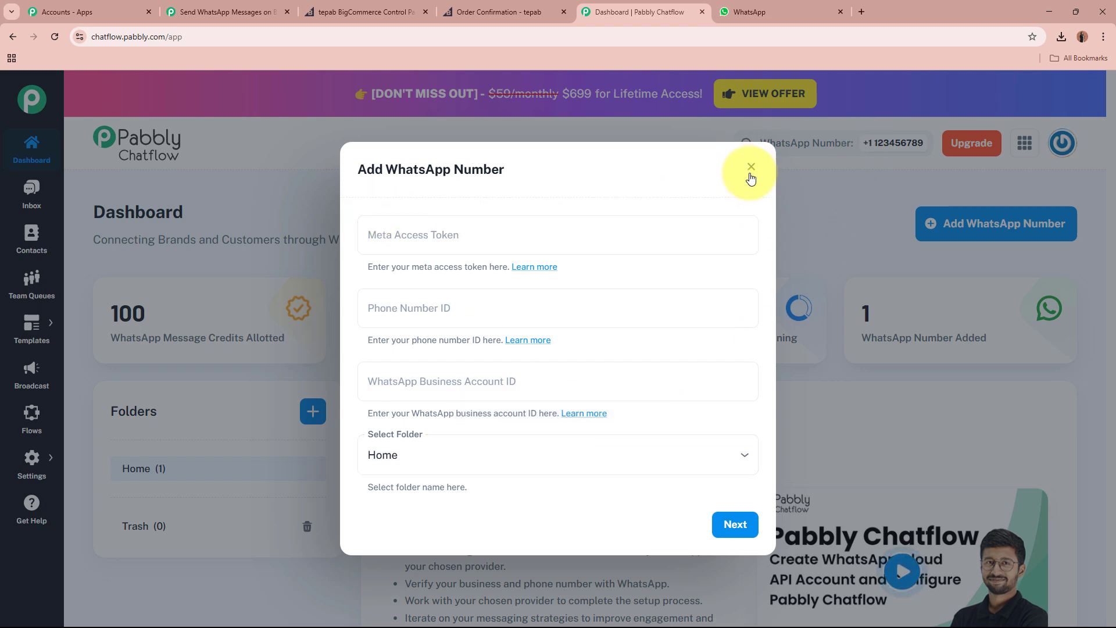
{"action": "left_click", "coordinate": [822, 173]}
{"action": "scroll", "coordinate": [821, 196], "scroll_direction": "down", "scroll_amount": 3}
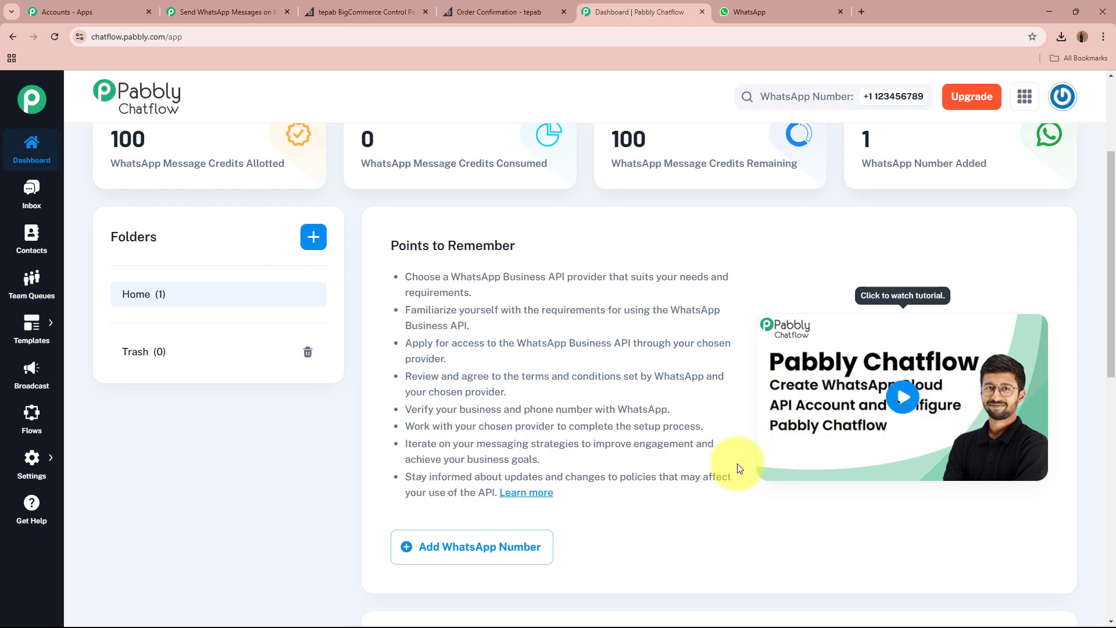
{"action": "scroll", "coordinate": [935, 267], "scroll_direction": "up", "scroll_amount": 3}
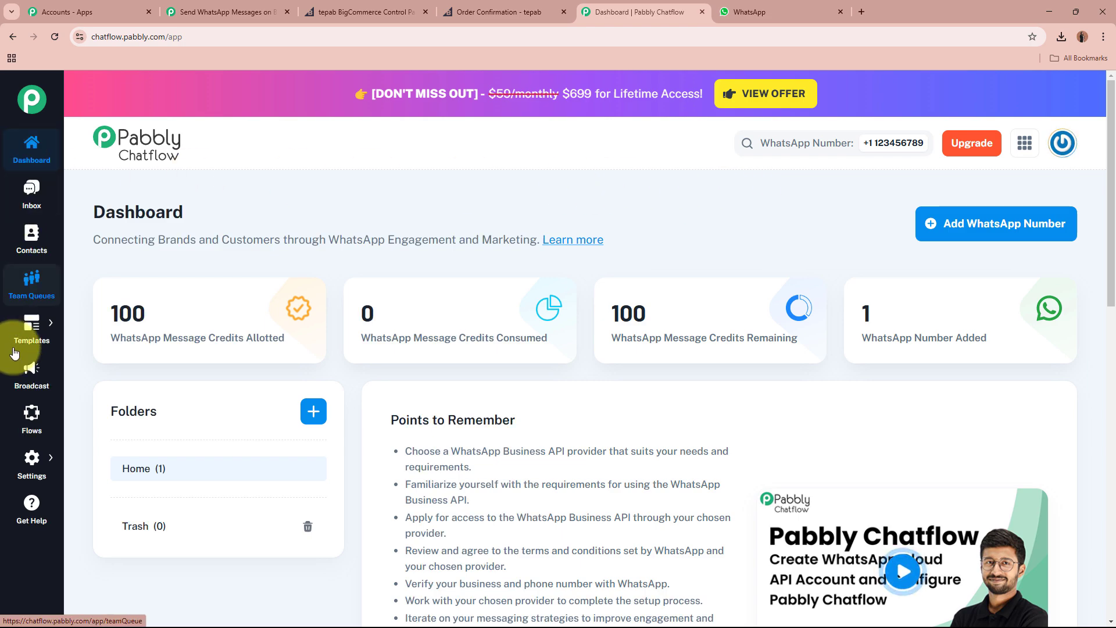
Look through Templates List and Explore Template, then start a new template from Templates List.
{"action": "mouse_move", "coordinate": [31, 333]}
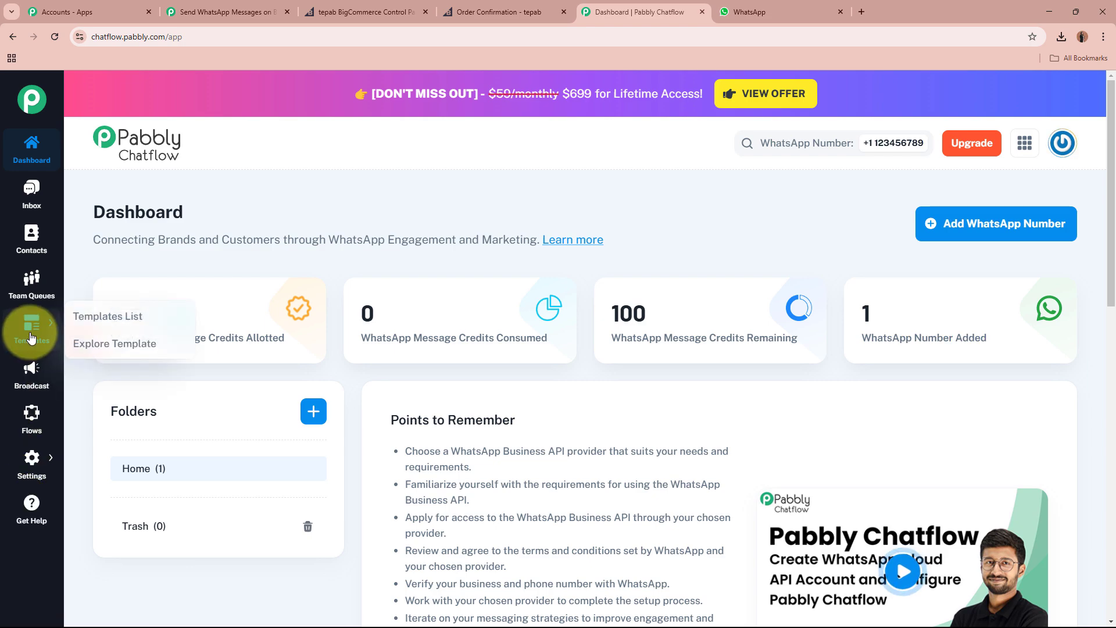
{"action": "left_click", "coordinate": [136, 327]}
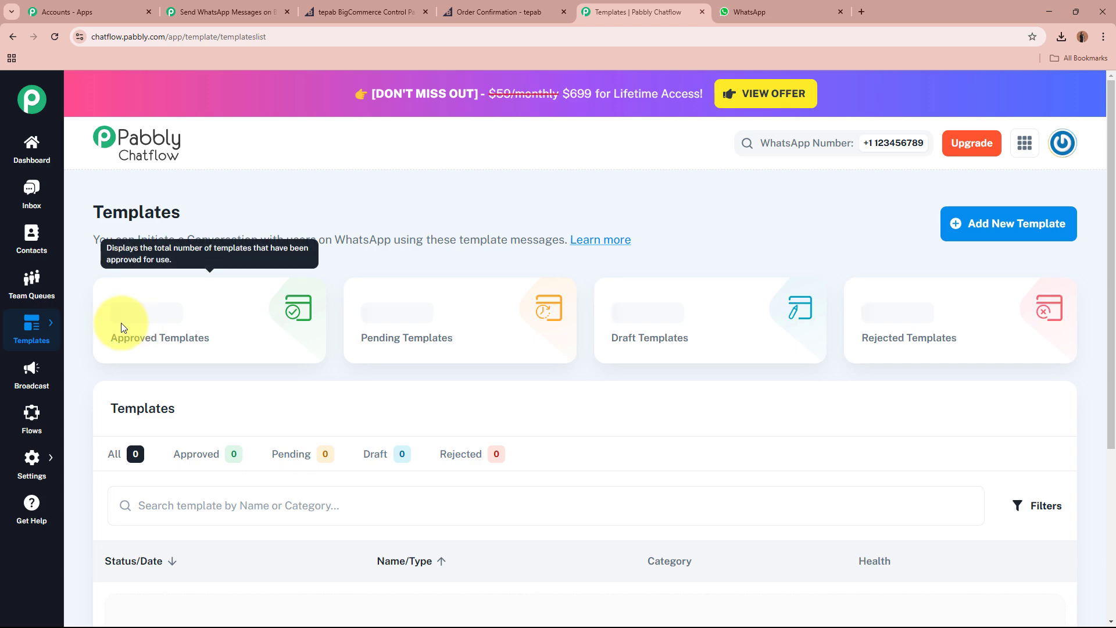
{"action": "mouse_move", "coordinate": [46, 343]}
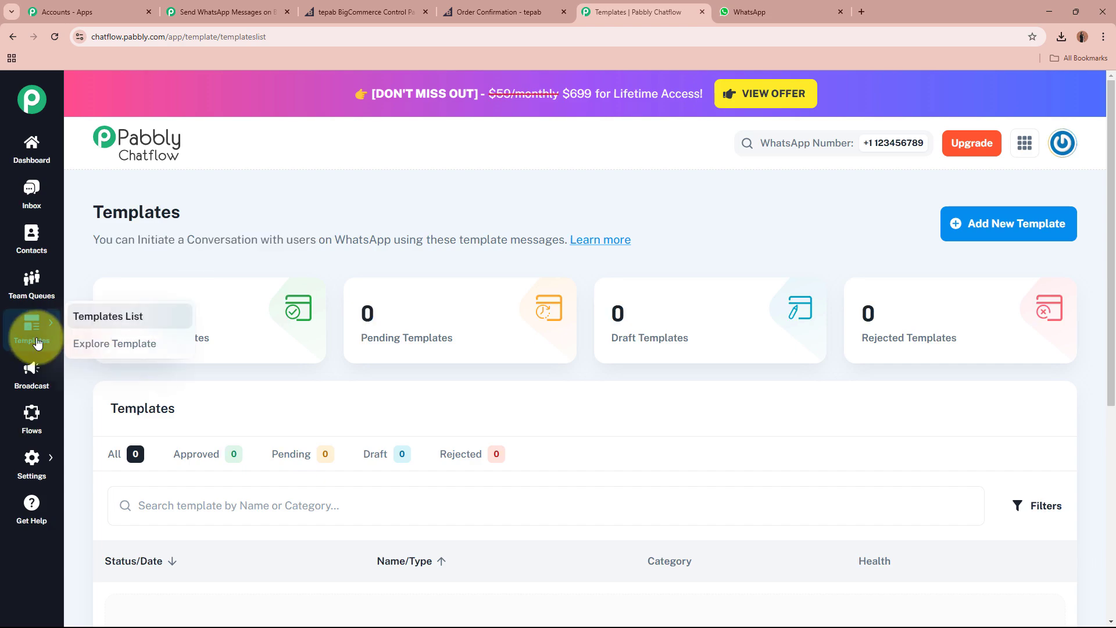
{"action": "left_click", "coordinate": [84, 347]}
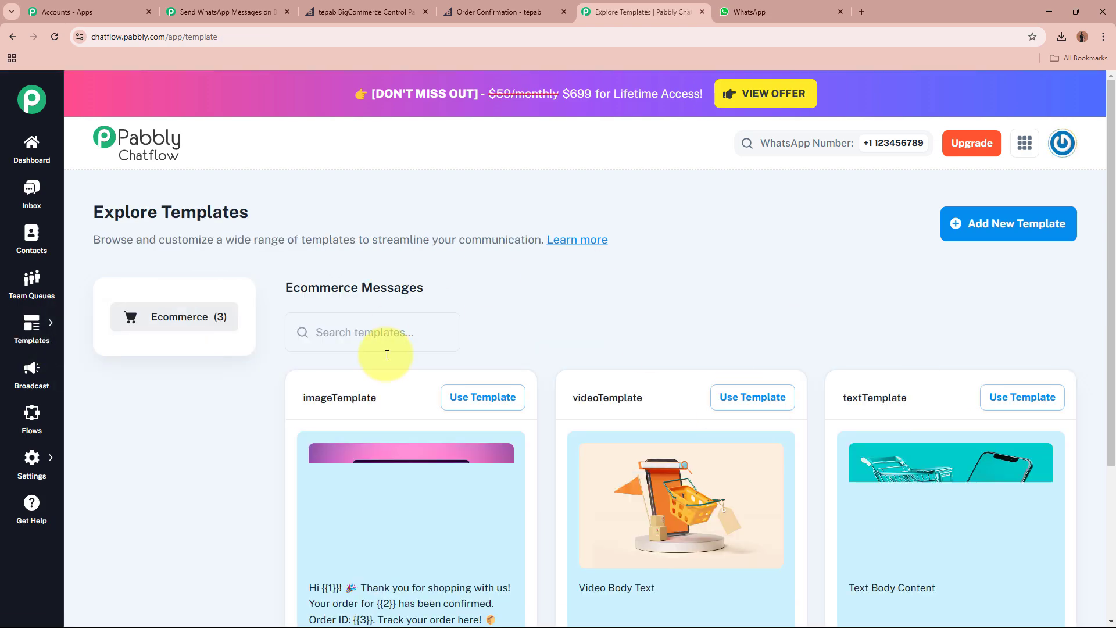
{"action": "mouse_move", "coordinate": [12, 337]}
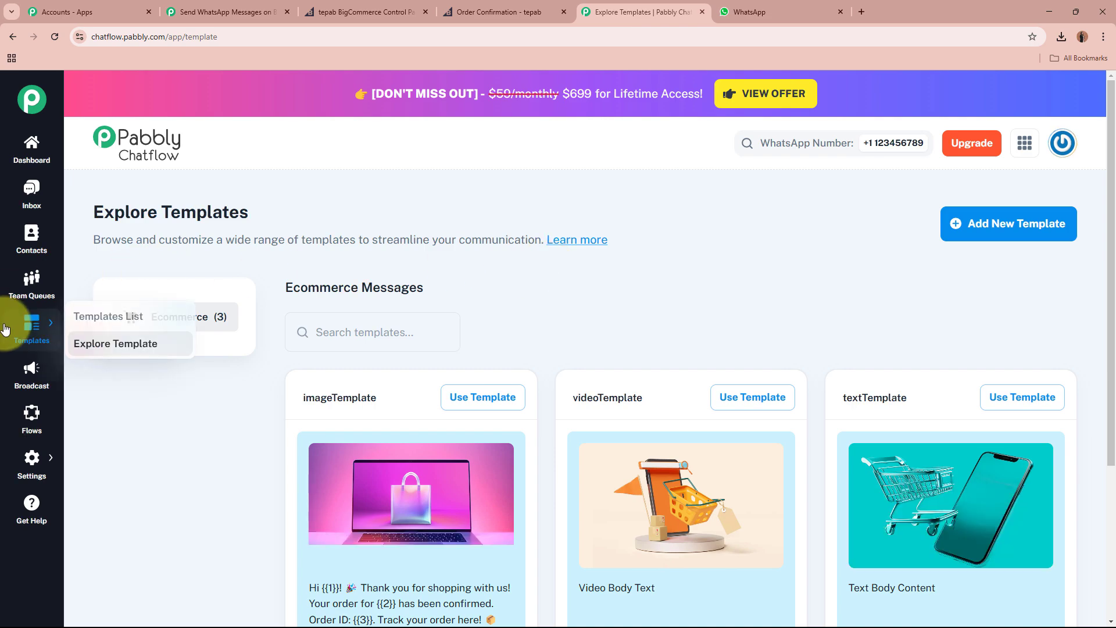
{"action": "left_click", "coordinate": [169, 316]}
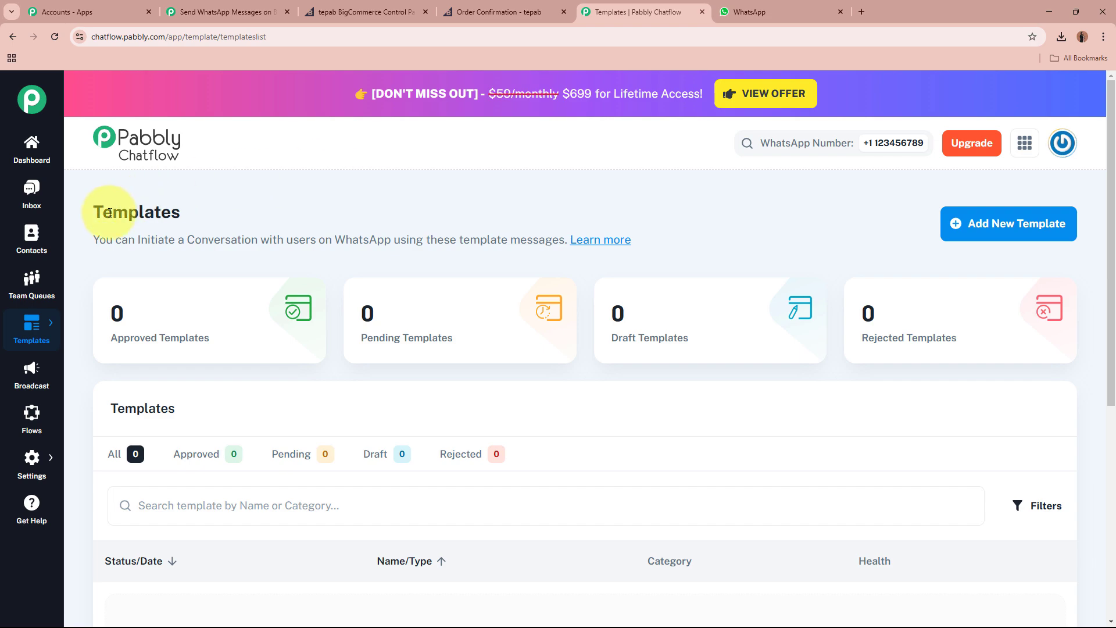
{"action": "left_click_drag", "start_coordinate": [95, 218], "coordinate": [259, 218]}
{"action": "left_click", "coordinate": [298, 210]}
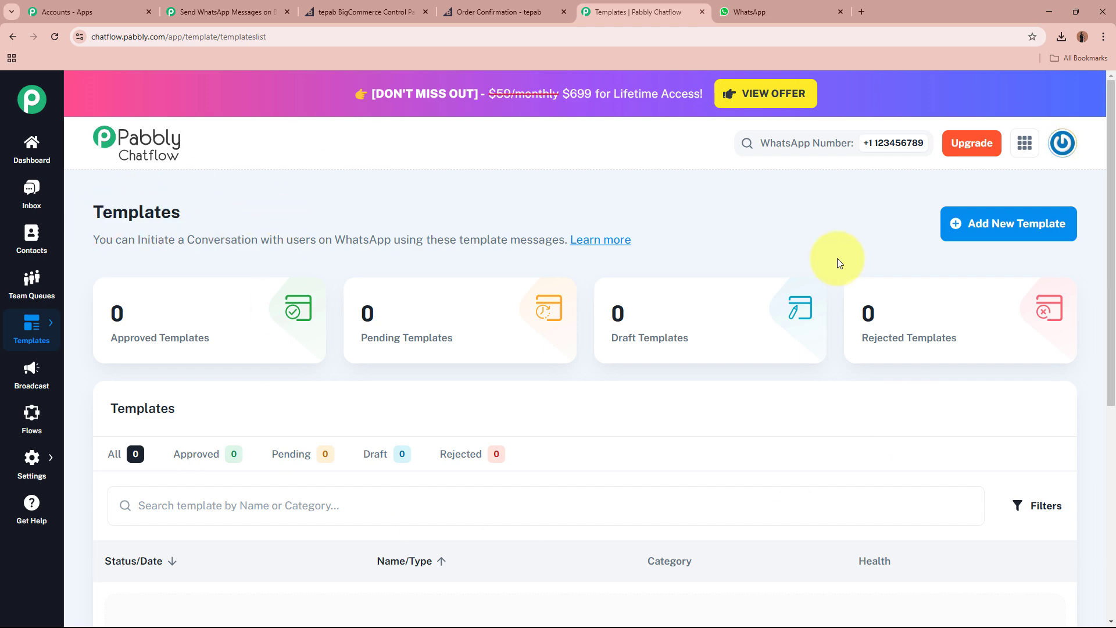
{"action": "left_click", "coordinate": [1031, 226]}
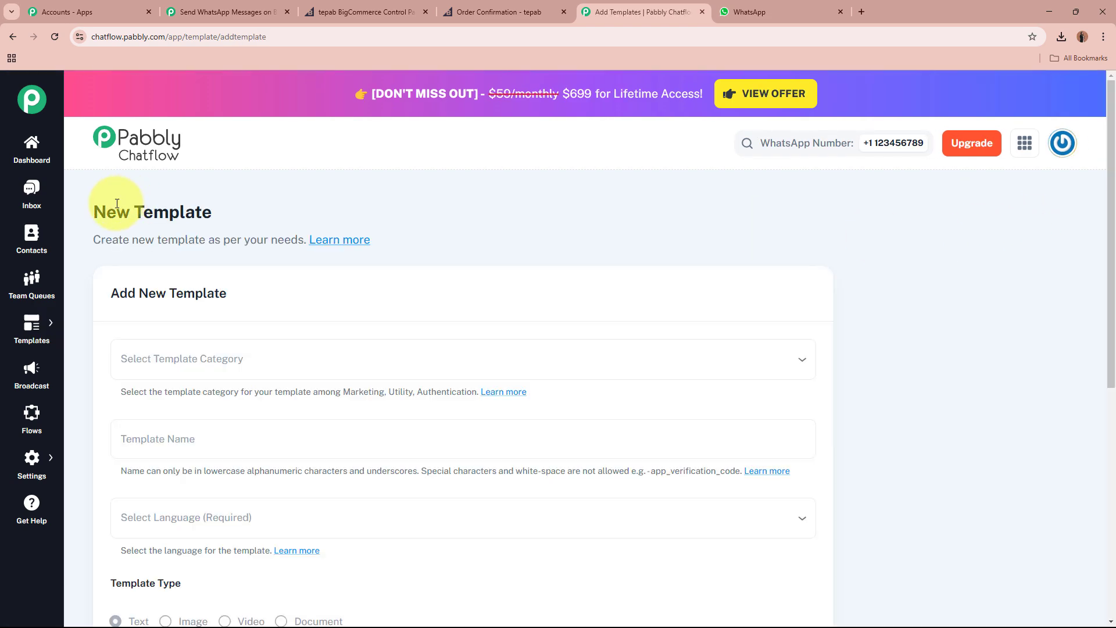
Set the new template's category to Marketing.
{"action": "left_click_drag", "start_coordinate": [96, 211], "coordinate": [256, 208]}
{"action": "left_click", "coordinate": [257, 207]}
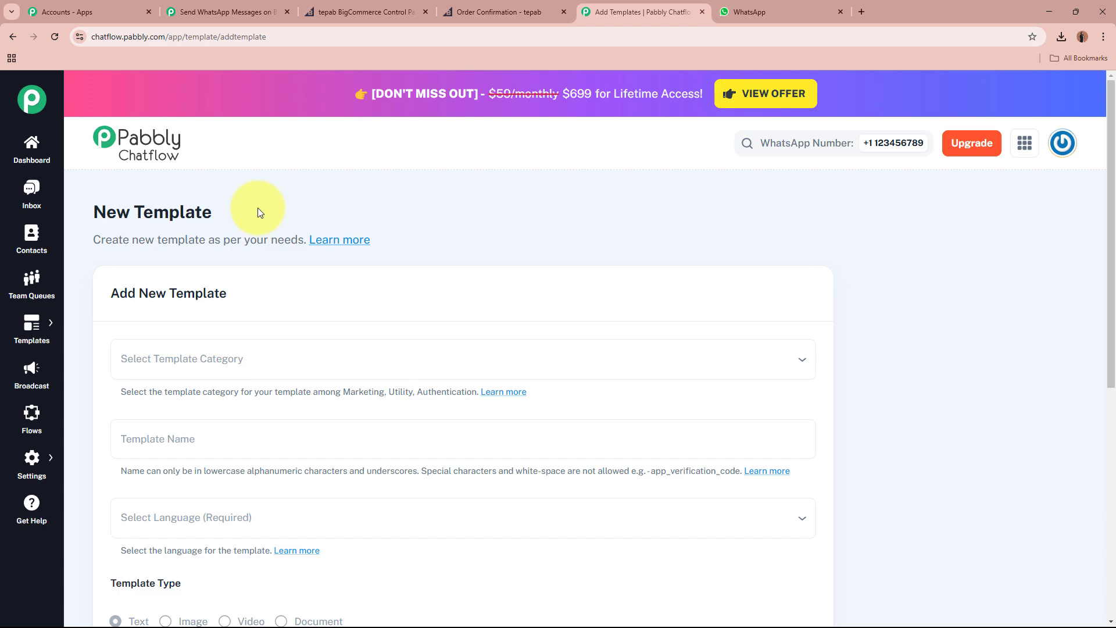
{"action": "scroll", "coordinate": [257, 207], "scroll_direction": "down", "scroll_amount": 2}
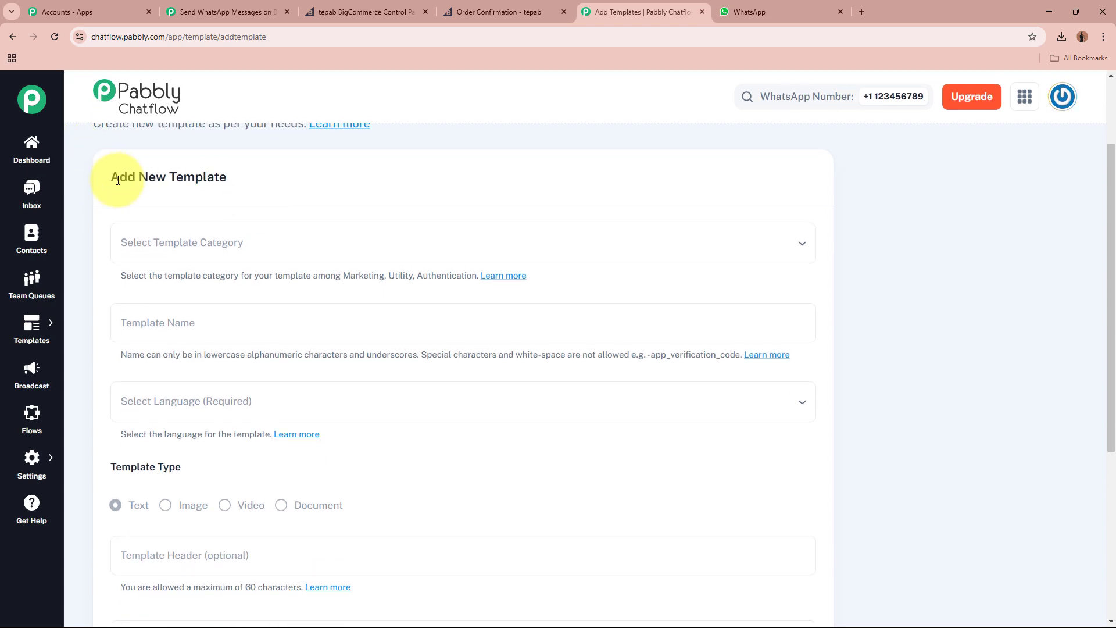
{"action": "left_click_drag", "start_coordinate": [118, 180], "coordinate": [285, 182]}
{"action": "left_click", "coordinate": [285, 184]}
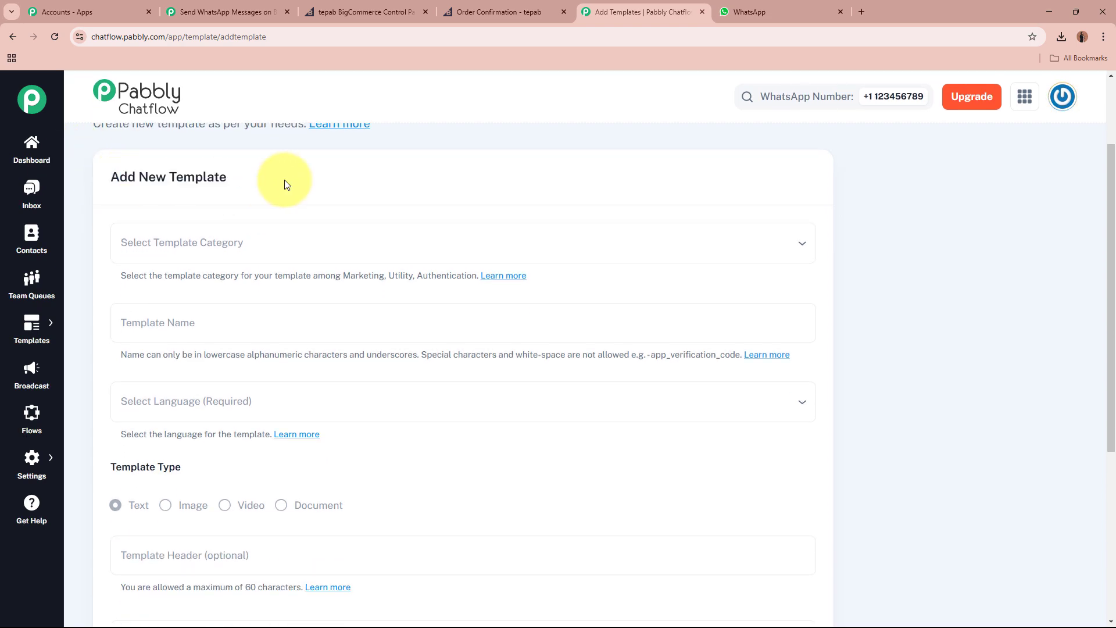
{"action": "scroll", "coordinate": [294, 256], "scroll_direction": "down", "scroll_amount": 4}
{"action": "scroll", "coordinate": [294, 256], "scroll_direction": "up", "scroll_amount": 2}
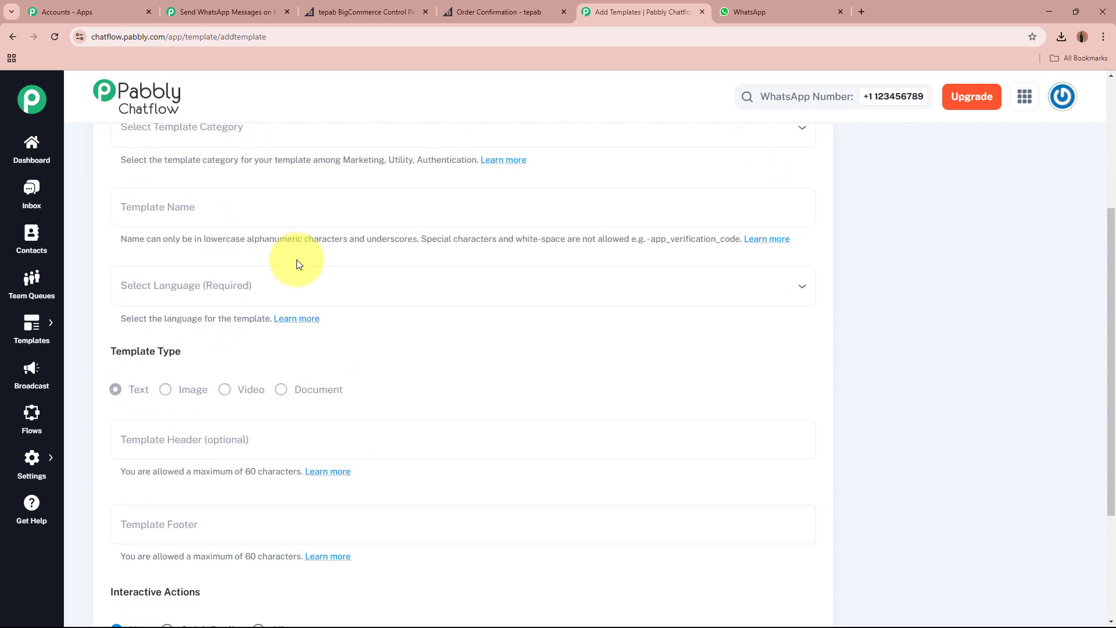
{"action": "scroll", "coordinate": [297, 256], "scroll_direction": "up", "scroll_amount": 3}
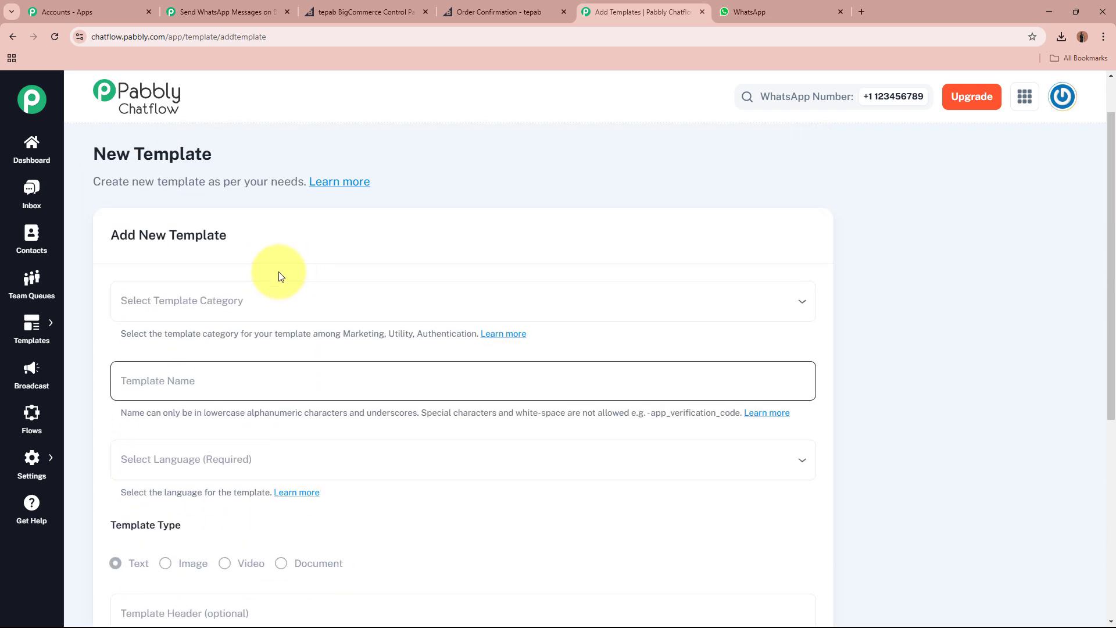
{"action": "left_click", "coordinate": [276, 308]}
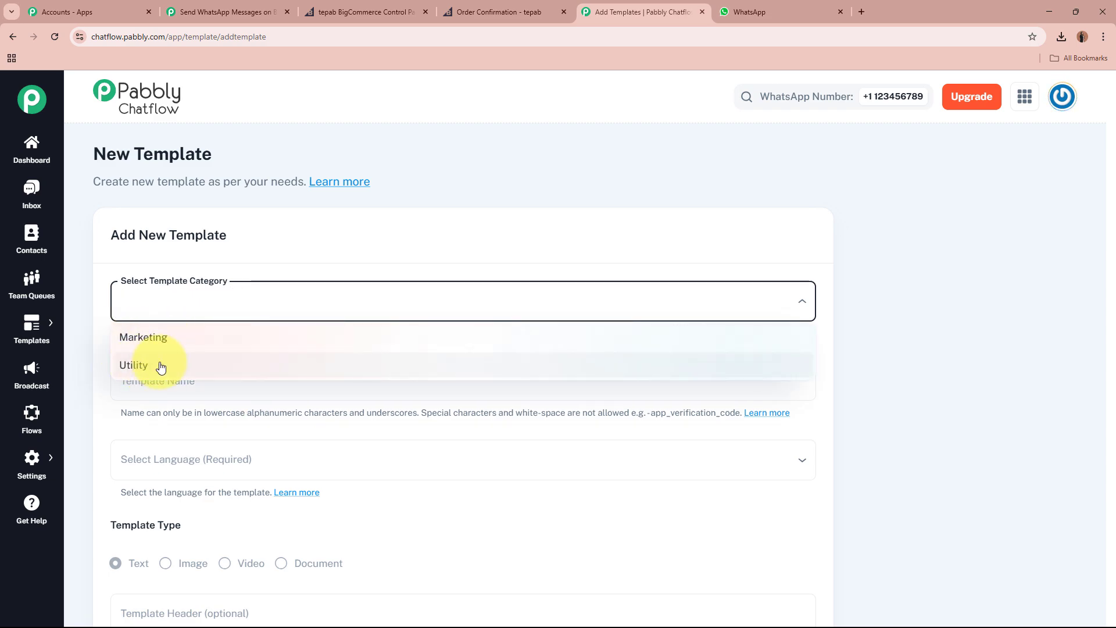
{"action": "left_click", "coordinate": [179, 347]}
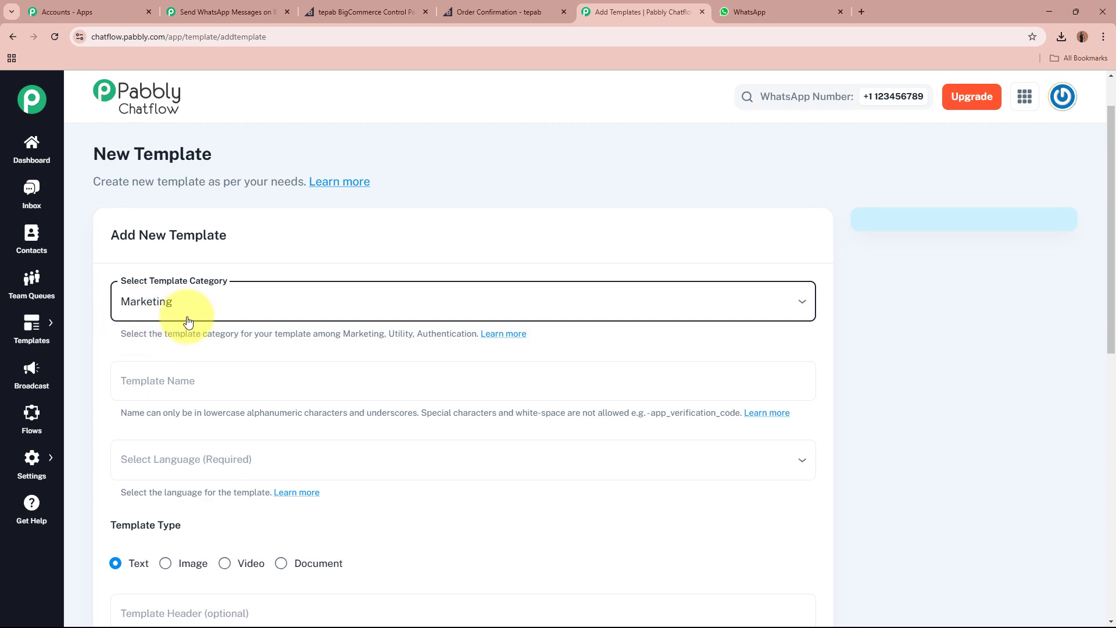
Name the template test_template, following the lowercase naming rule.
{"action": "scroll", "coordinate": [190, 320], "scroll_direction": "down", "scroll_amount": 1}
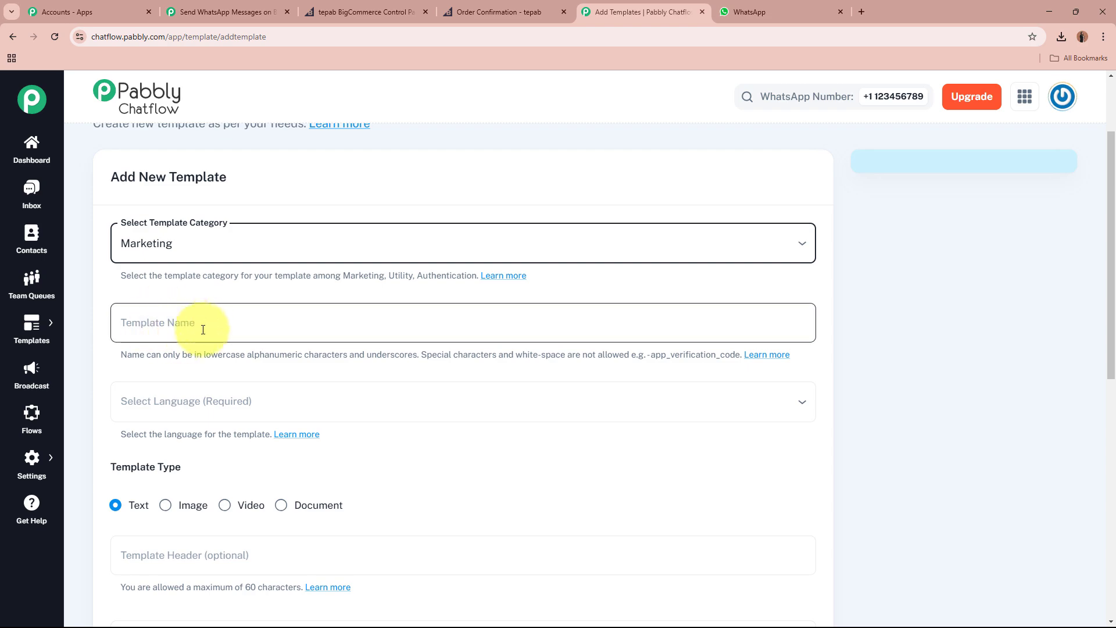
{"action": "left_click", "coordinate": [203, 324]}
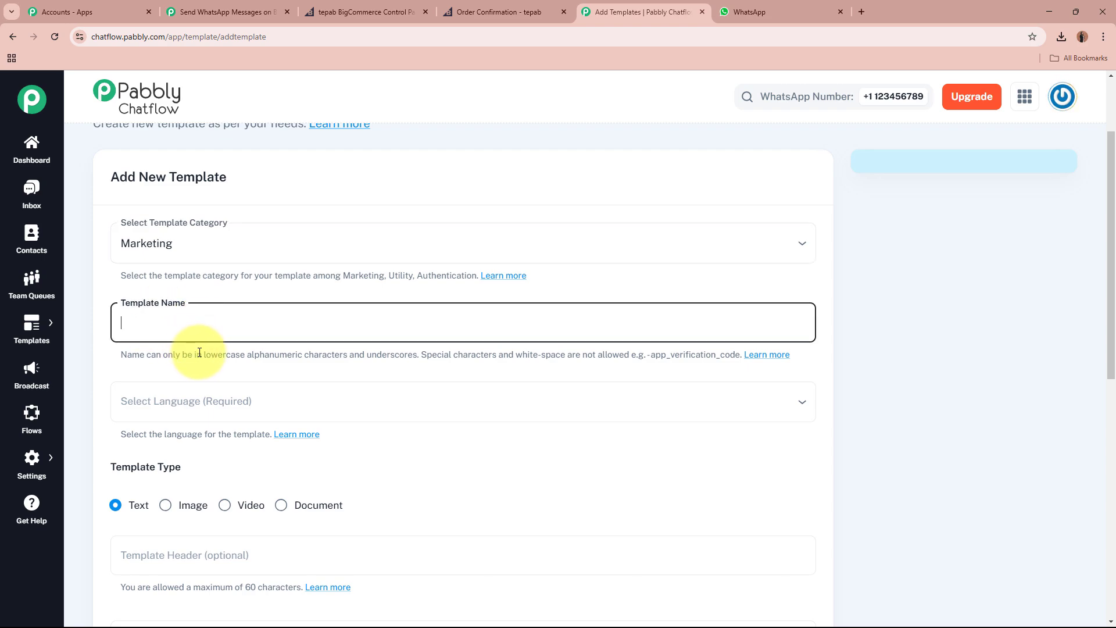
{"action": "left_click_drag", "start_coordinate": [204, 355], "coordinate": [245, 352]}
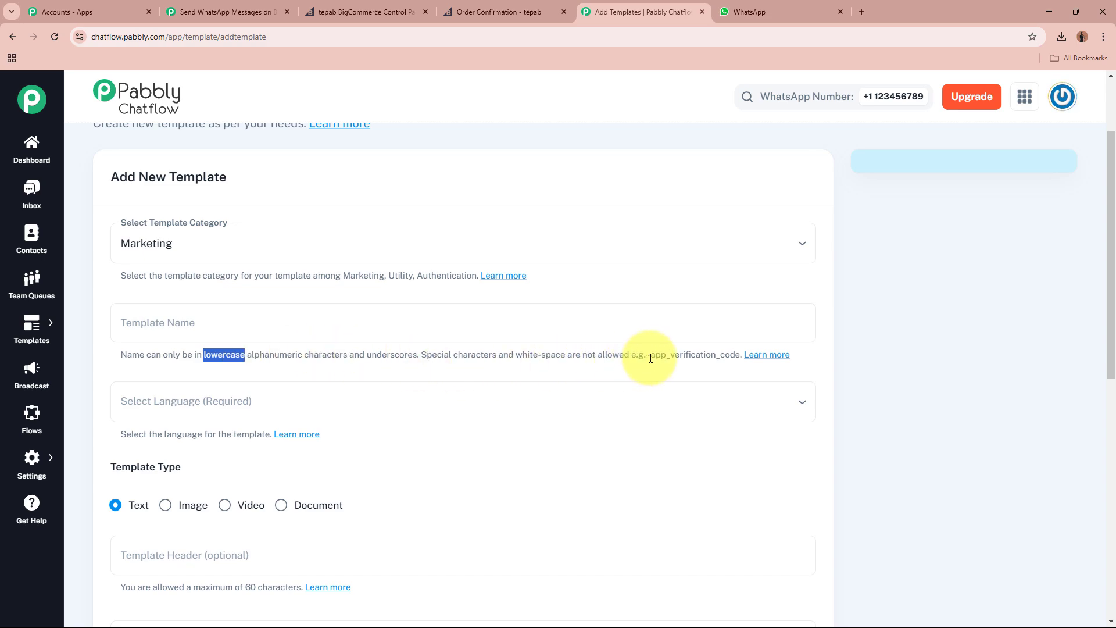
{"action": "left_click_drag", "start_coordinate": [651, 356], "coordinate": [720, 350]}
{"action": "left_click", "coordinate": [567, 310]}
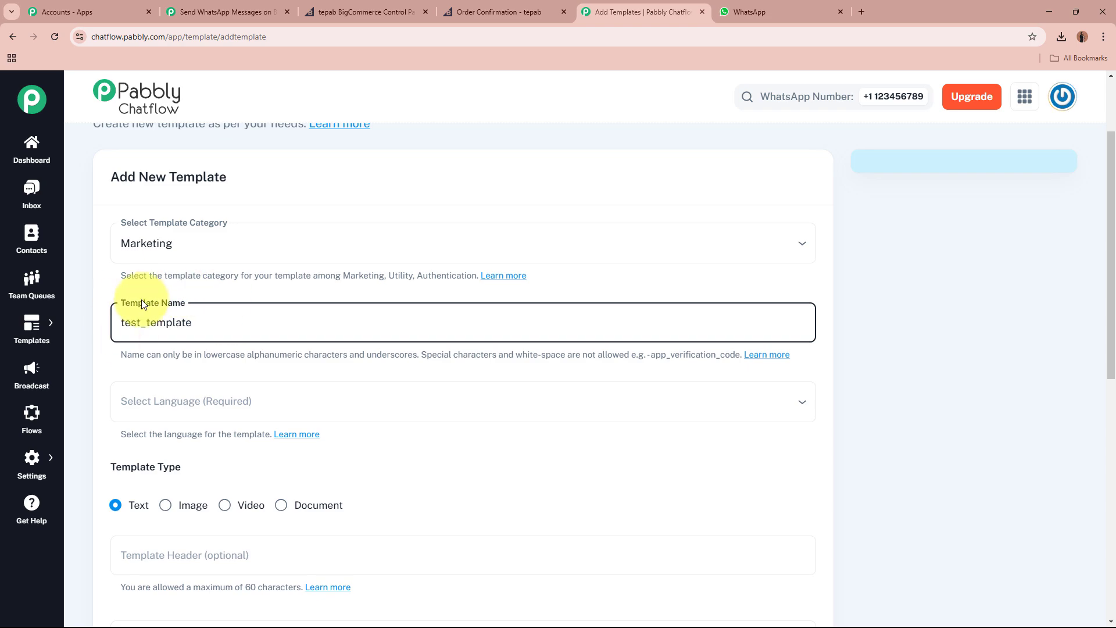
Set the template language to English, keeping Text as the template type.
{"action": "scroll", "coordinate": [169, 302], "scroll_direction": "down", "scroll_amount": 2}
{"action": "left_click", "coordinate": [235, 282]}
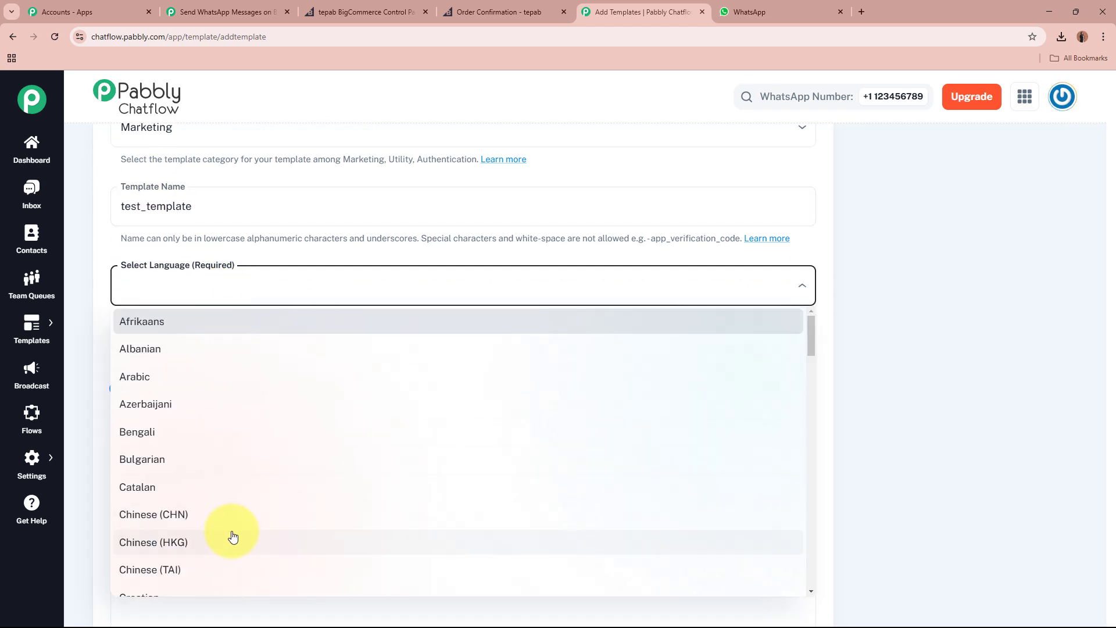
{"action": "scroll", "coordinate": [233, 526], "scroll_direction": "down", "scroll_amount": 5}
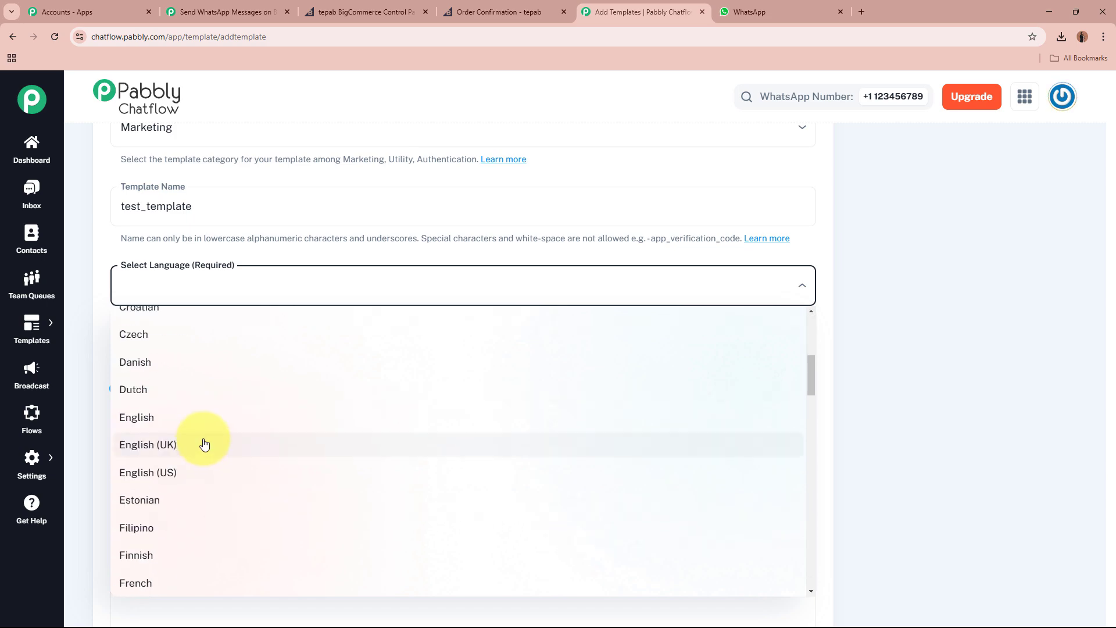
{"action": "left_click", "coordinate": [214, 426]}
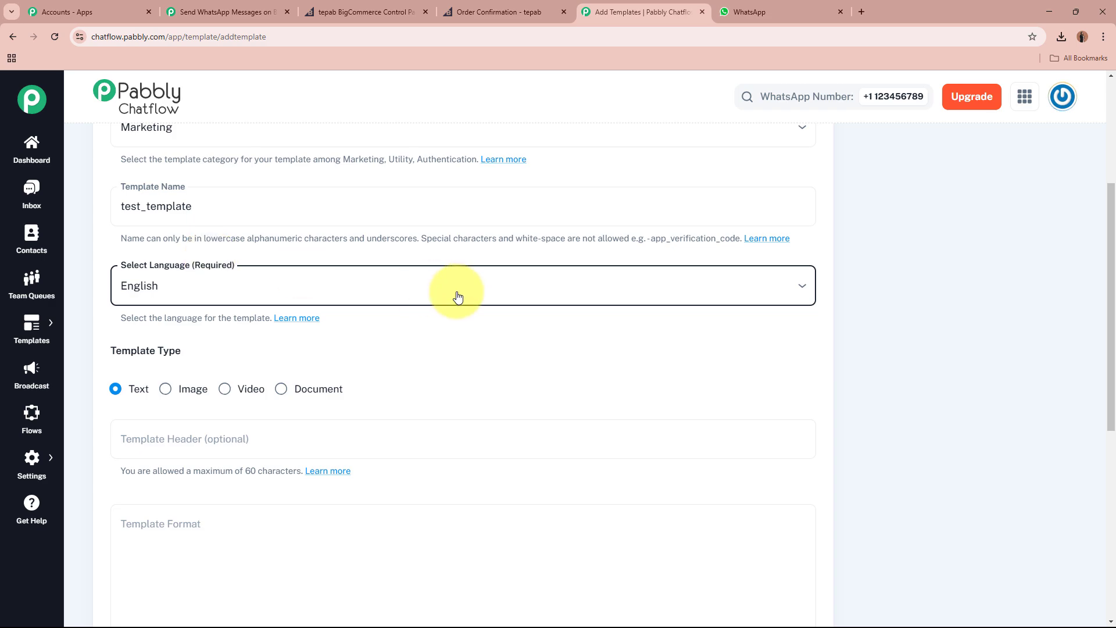
{"action": "scroll", "coordinate": [455, 294], "scroll_direction": "down", "scroll_amount": 1}
{"action": "left_click_drag", "start_coordinate": [112, 293], "coordinate": [189, 298]}
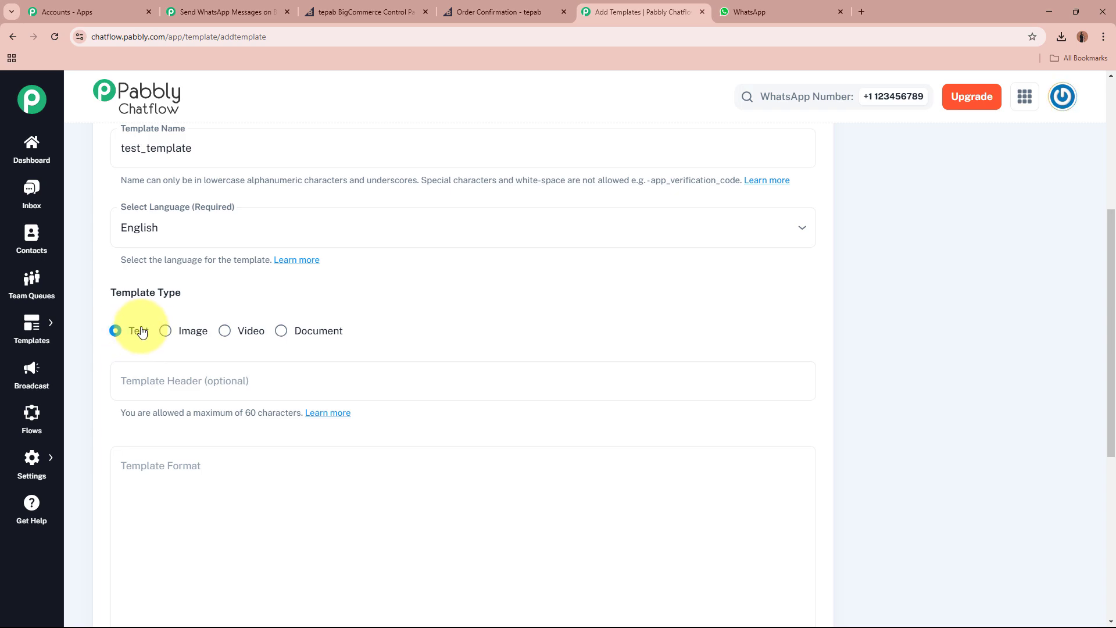
Place the cursor in the Template Format message body field.
{"action": "scroll", "coordinate": [141, 328], "scroll_direction": "down", "scroll_amount": 2}
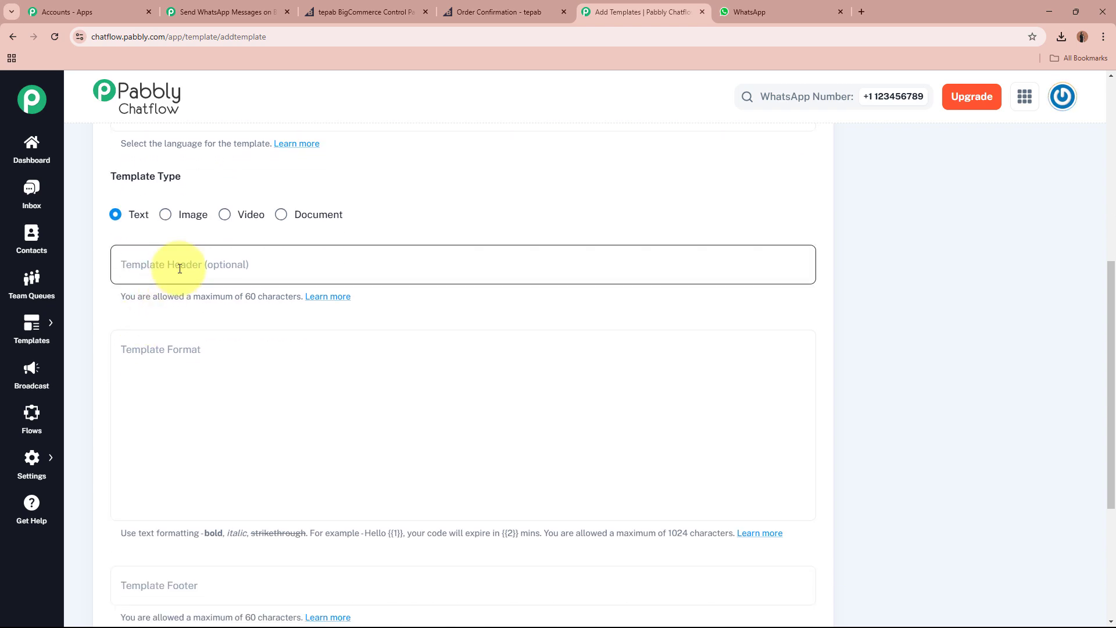
{"action": "left_click", "coordinate": [180, 269]}
{"action": "left_click", "coordinate": [167, 344]}
{"action": "scroll", "coordinate": [174, 407], "scroll_direction": "down", "scroll_amount": 2}
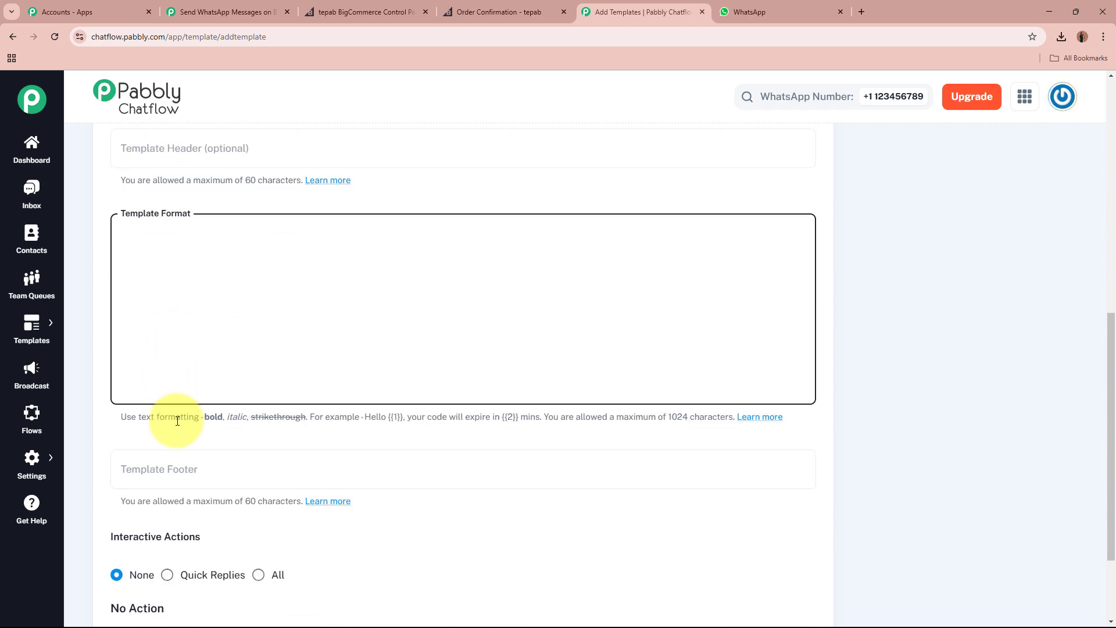
Set the template header to 'Welcome to You'.
{"action": "left_click", "coordinate": [199, 455]}
{"action": "scroll", "coordinate": [199, 455], "scroll_direction": "up", "scroll_amount": 1}
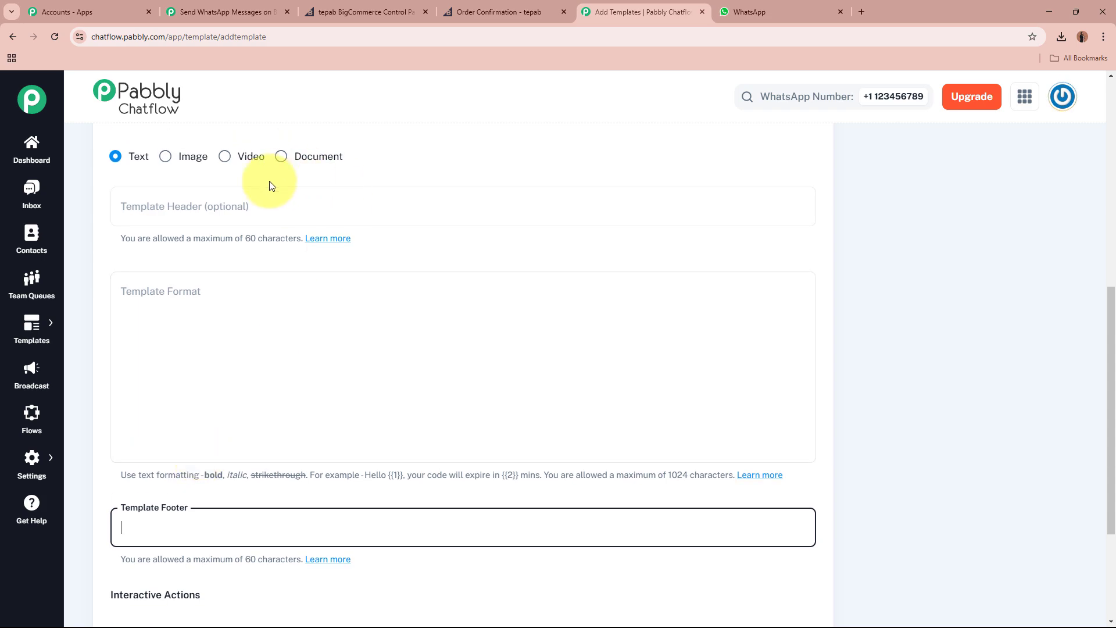
{"action": "left_click", "coordinate": [246, 211]}
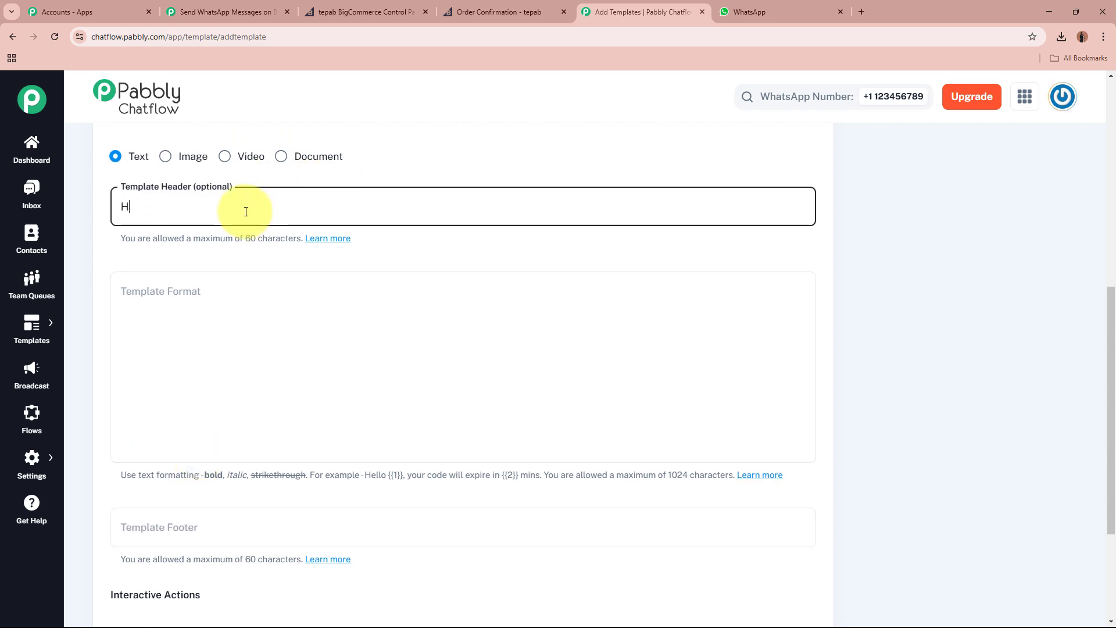
{"action": "type", "text": "H"}
{"action": "key", "text": "BackSpace"}
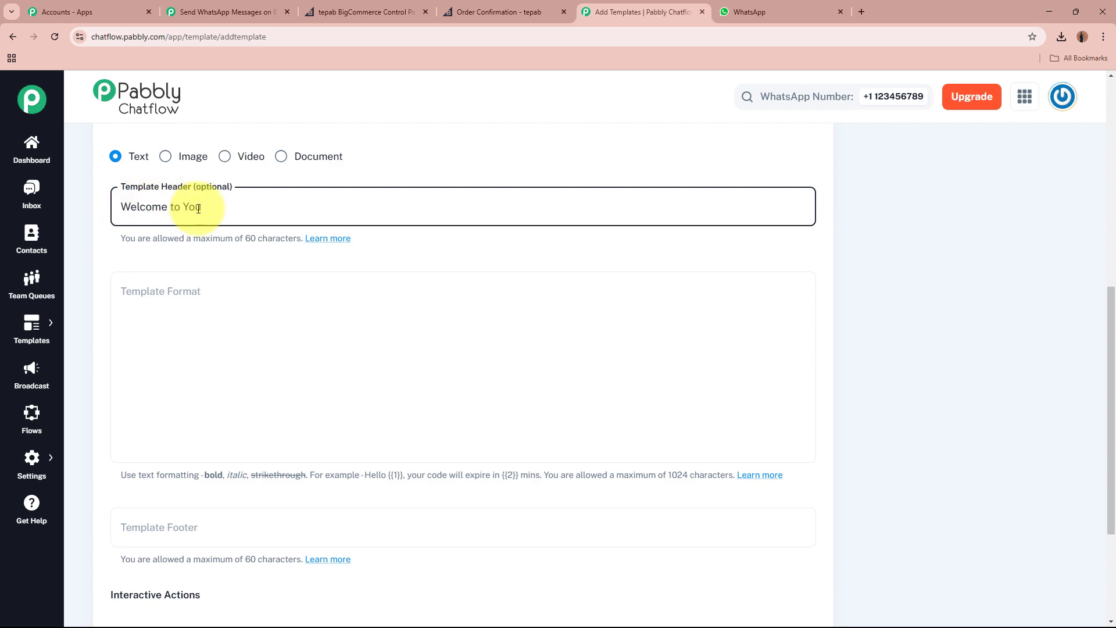
Write the message body starting 'Hello {{1}}' and paste in the remaining thank-you lines.
{"action": "left_click", "coordinate": [196, 291]}
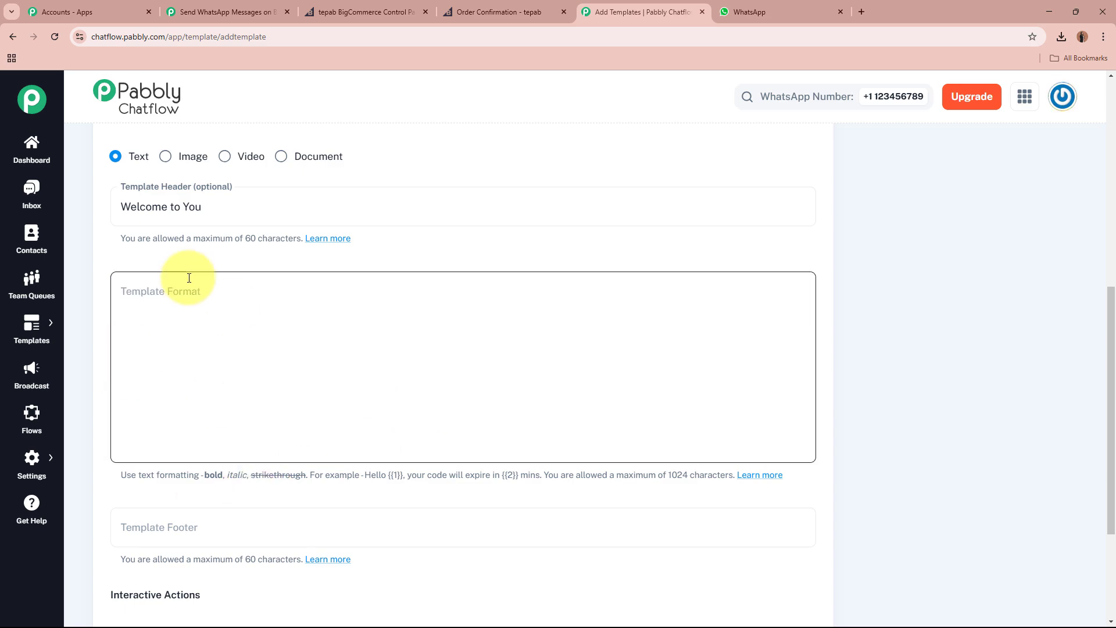
{"action": "left_click_drag", "start_coordinate": [104, 472], "coordinate": [705, 456]}
{"action": "left_click", "coordinate": [394, 300]}
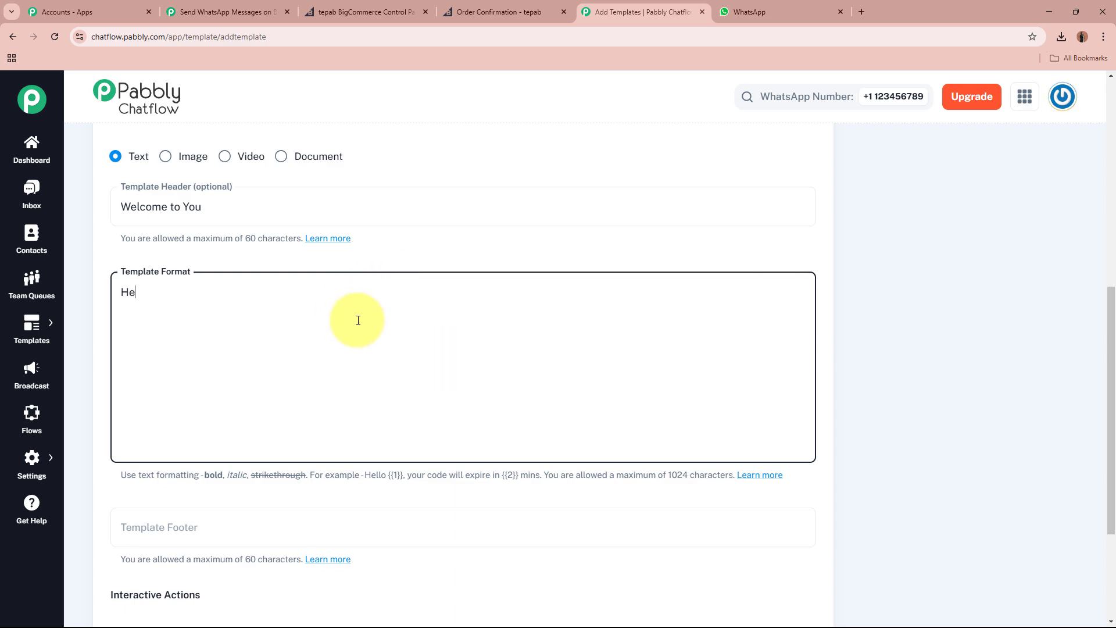
{"action": "type", "text": "Hello"}
{"action": "type", "text": "Greetings of the day,  Thank You for purchasing our product! Best Regards"}
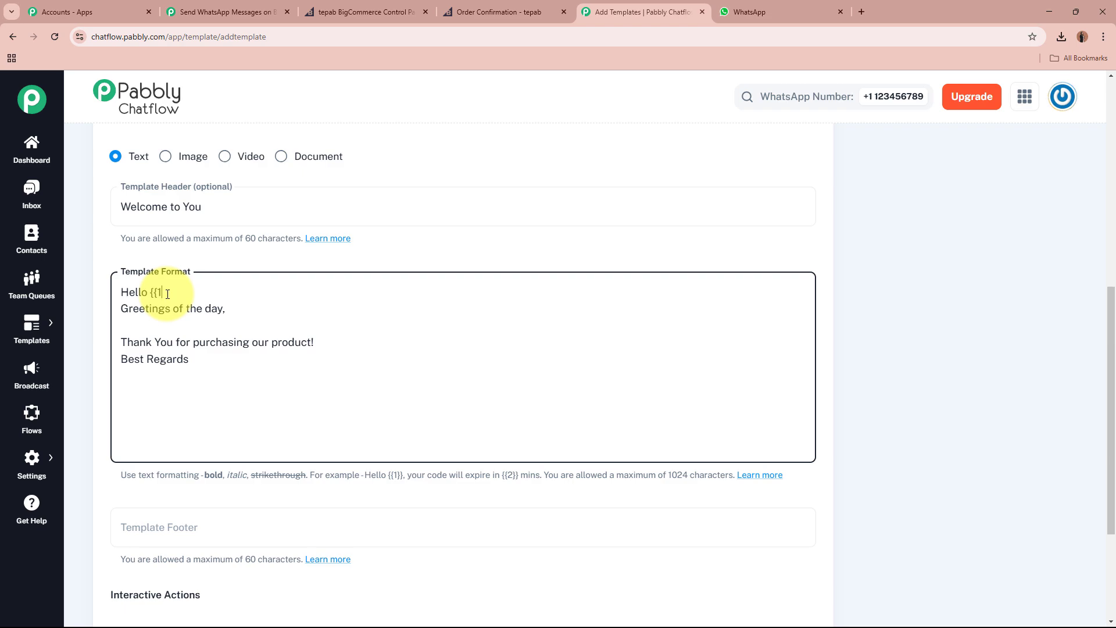
{"action": "type", "text": "}}"}
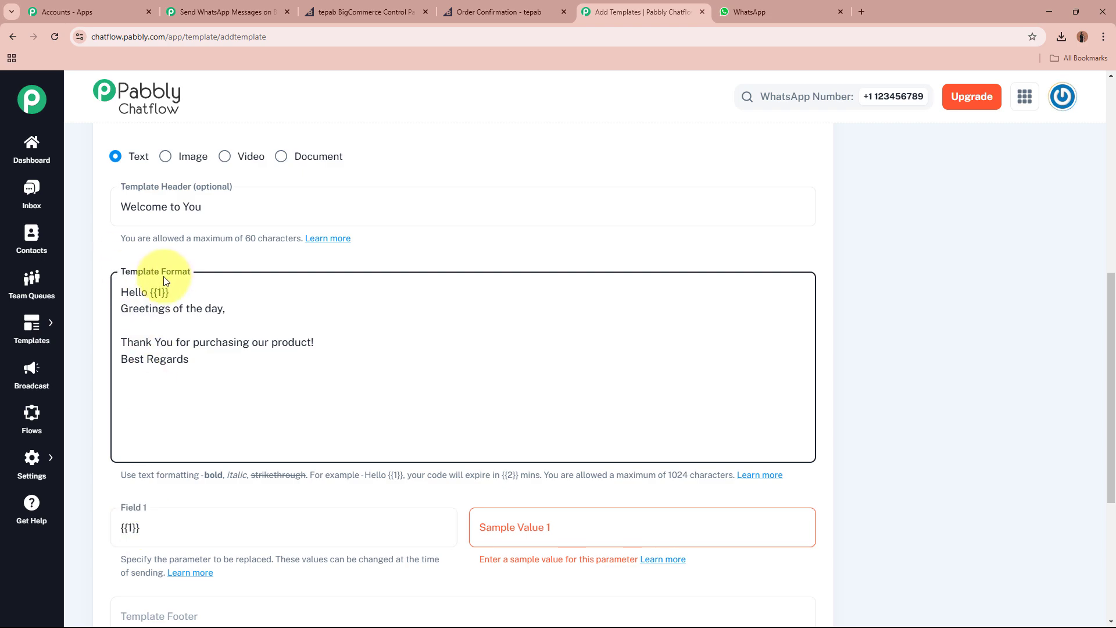
Give variable {{1}} the sample value Name.
{"action": "left_click", "coordinate": [664, 529]}
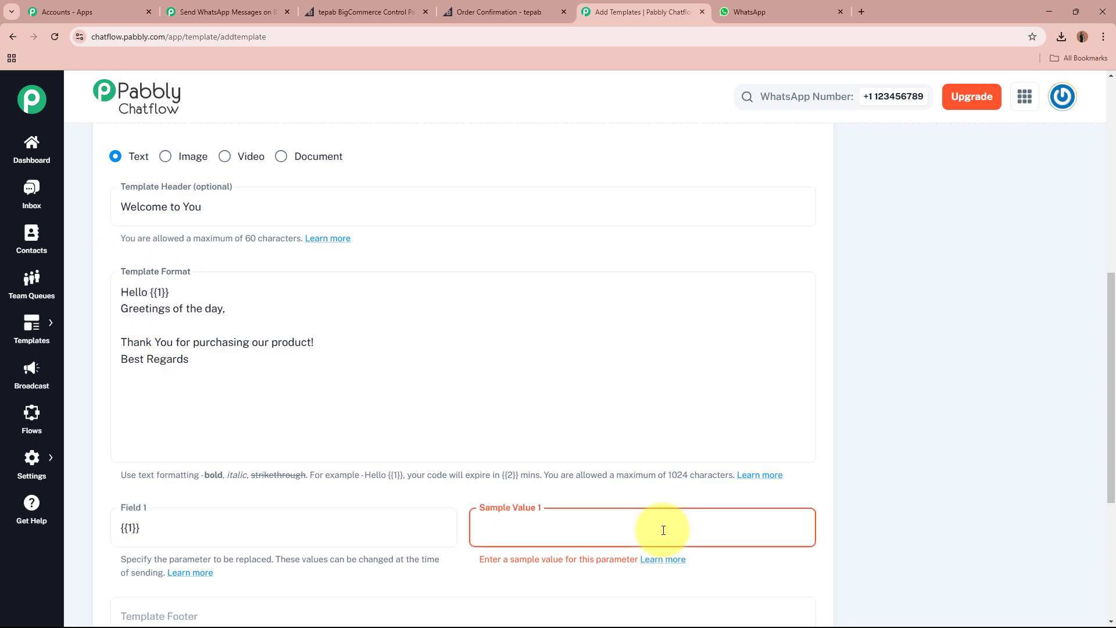
{"action": "type", "text": "Test"}
{"action": "key", "text": "BackSpace"}
{"action": "key", "text": "BackSpace"}
{"action": "key", "text": "BackSpace"}
{"action": "key", "text": "BackSpace"}
{"action": "type", "text": "Name"}
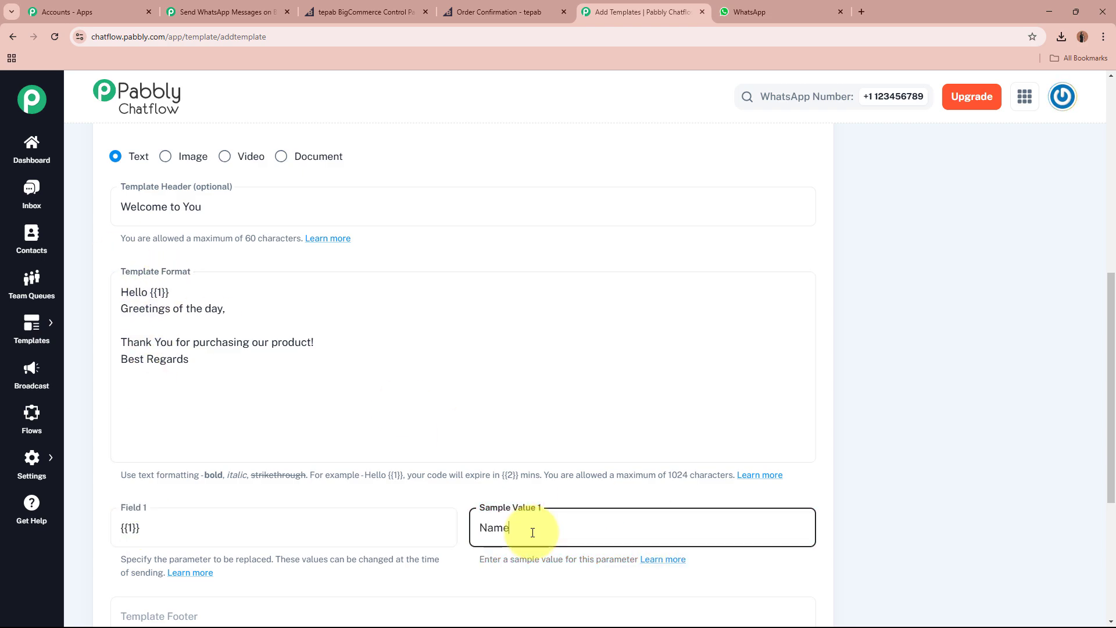
Add a {{2}} variable after 'product' with the sample value Product Name.
{"action": "left_click", "coordinate": [274, 400]}
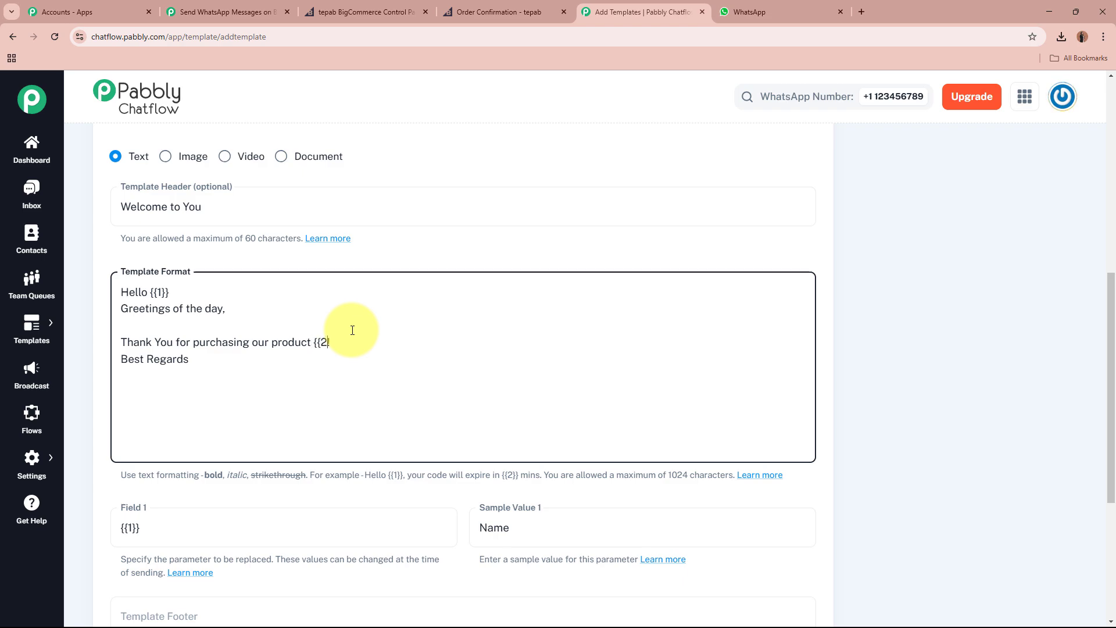
{"action": "type", "text": "}"}
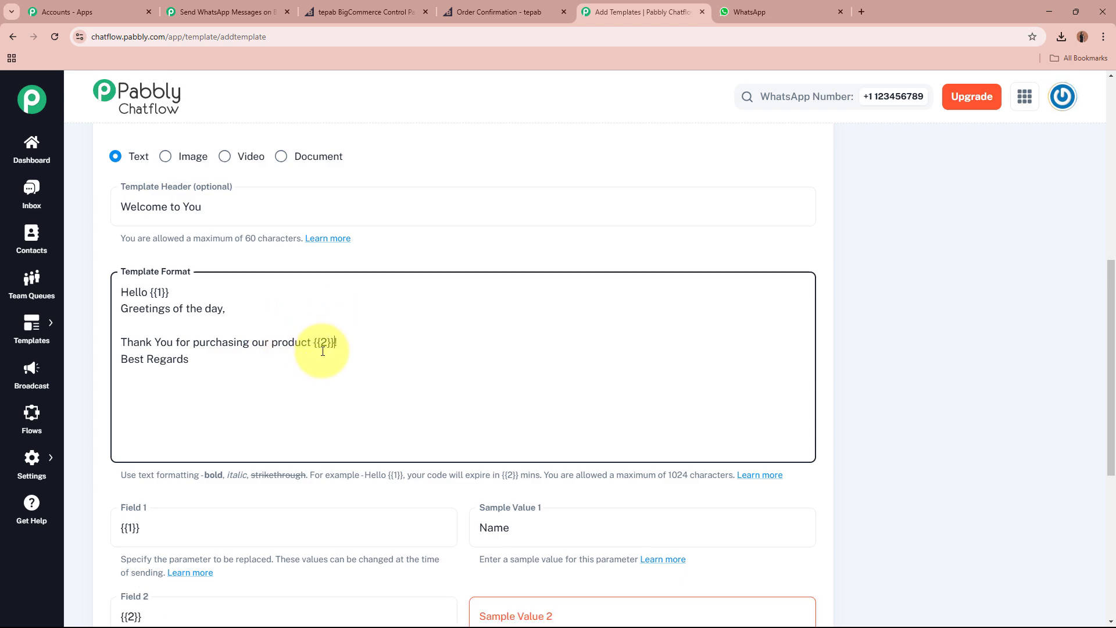
{"action": "scroll", "coordinate": [325, 344], "scroll_direction": "down", "scroll_amount": 3}
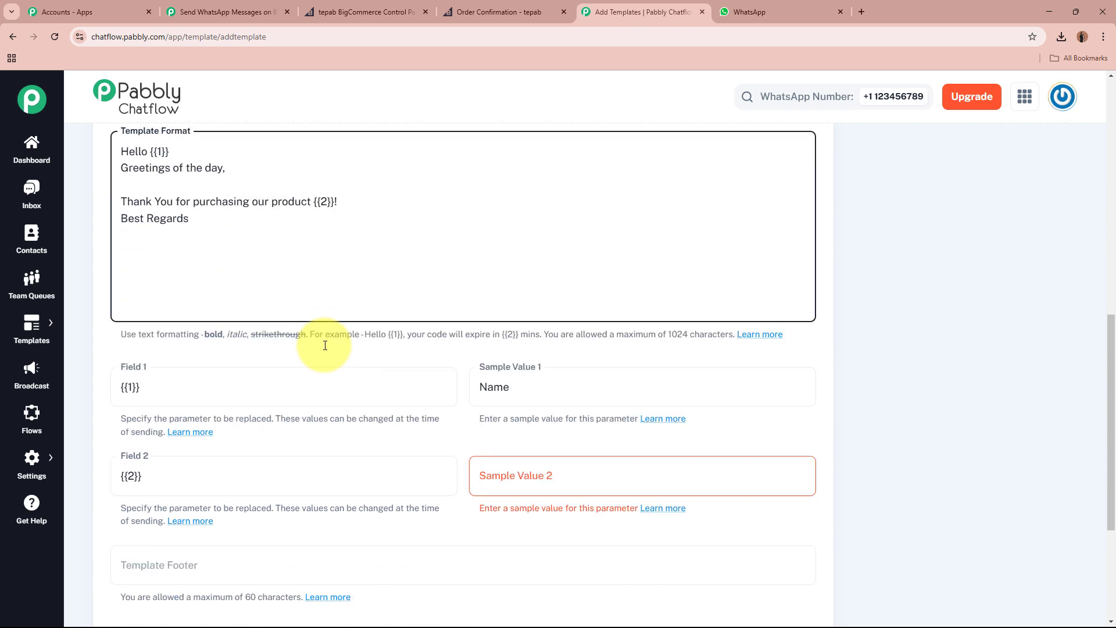
{"action": "left_click", "coordinate": [517, 454]}
{"action": "type", "text": "Pro"}
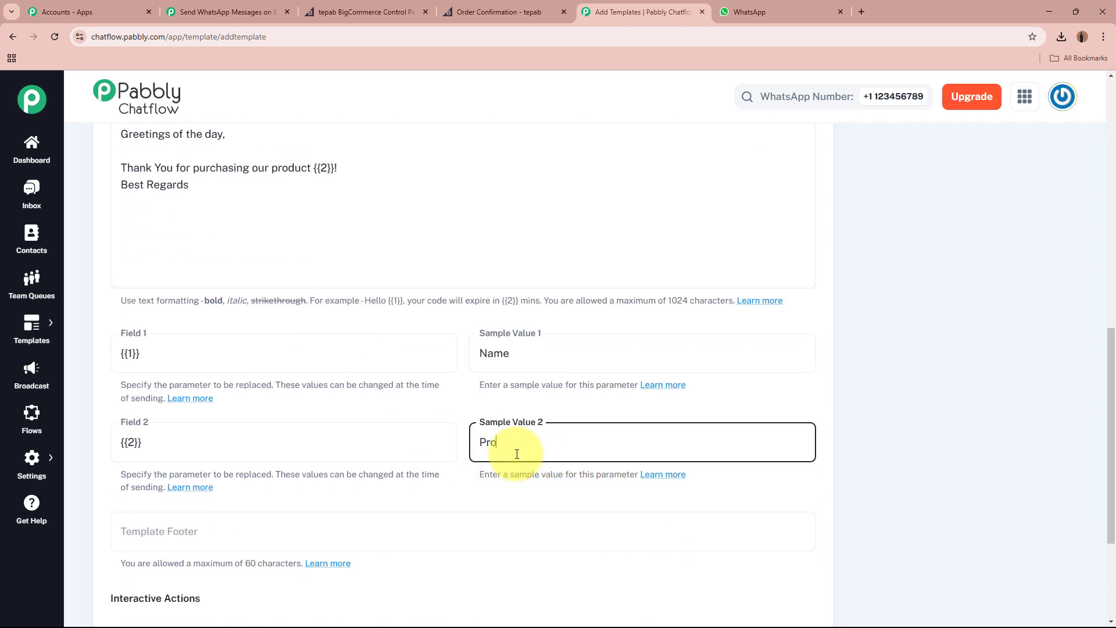
{"action": "type", "text": "duct Name"}
{"action": "left_click", "coordinate": [934, 332]}
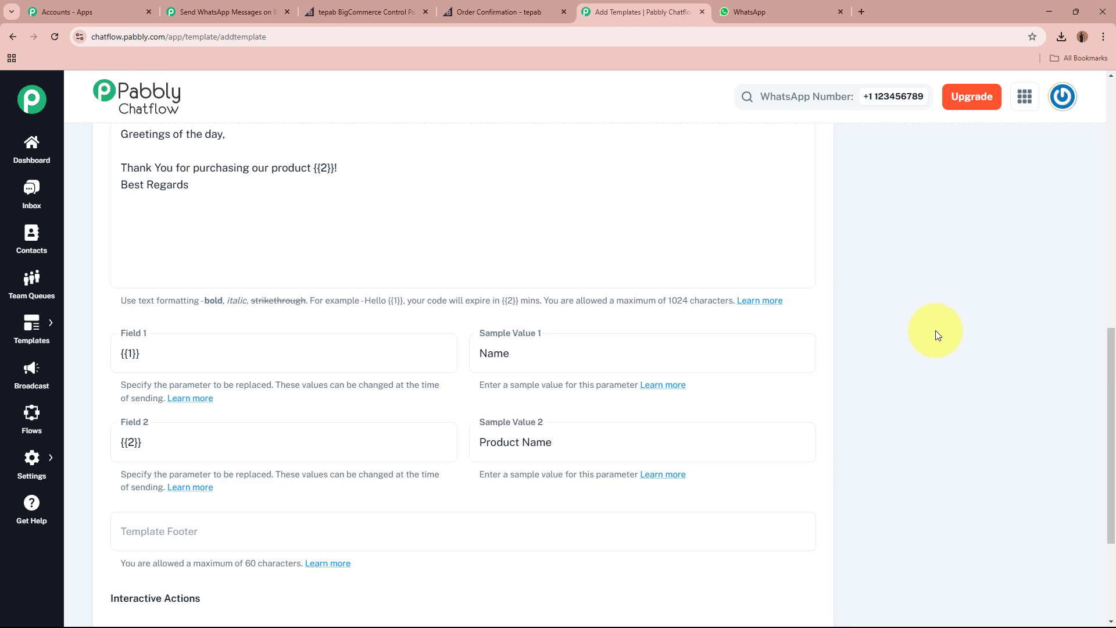
Set the template footer to Thank You.
{"action": "scroll", "coordinate": [431, 346], "scroll_direction": "up", "scroll_amount": 3}
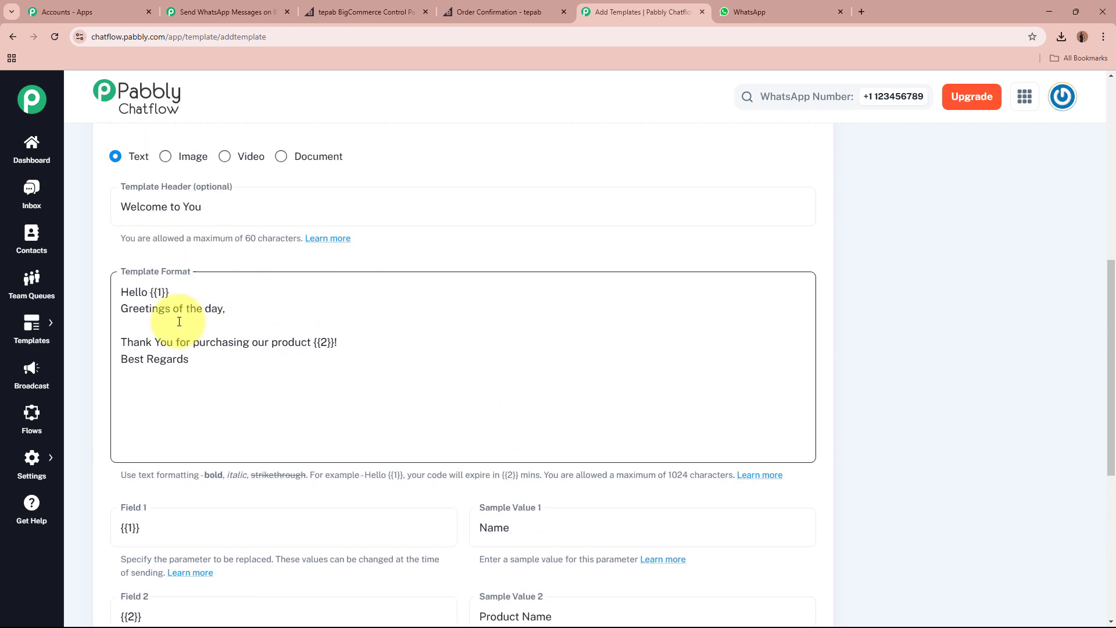
{"action": "scroll", "coordinate": [218, 354], "scroll_direction": "down", "scroll_amount": 6}
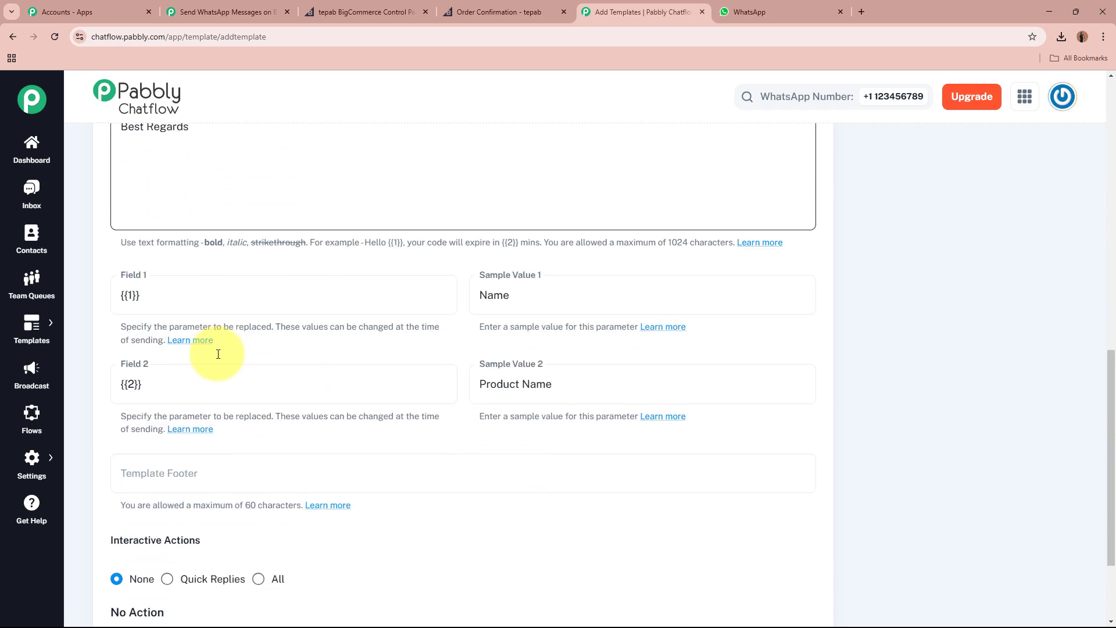
{"action": "left_click", "coordinate": [217, 355]}
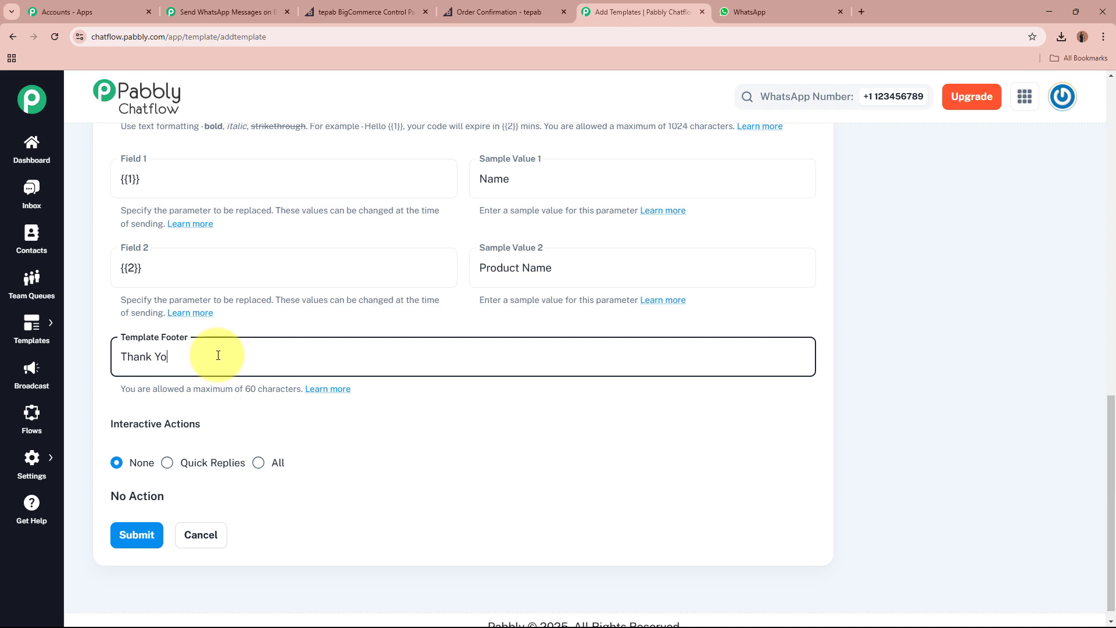
{"action": "left_click_drag", "start_coordinate": [102, 428], "coordinate": [205, 428]}
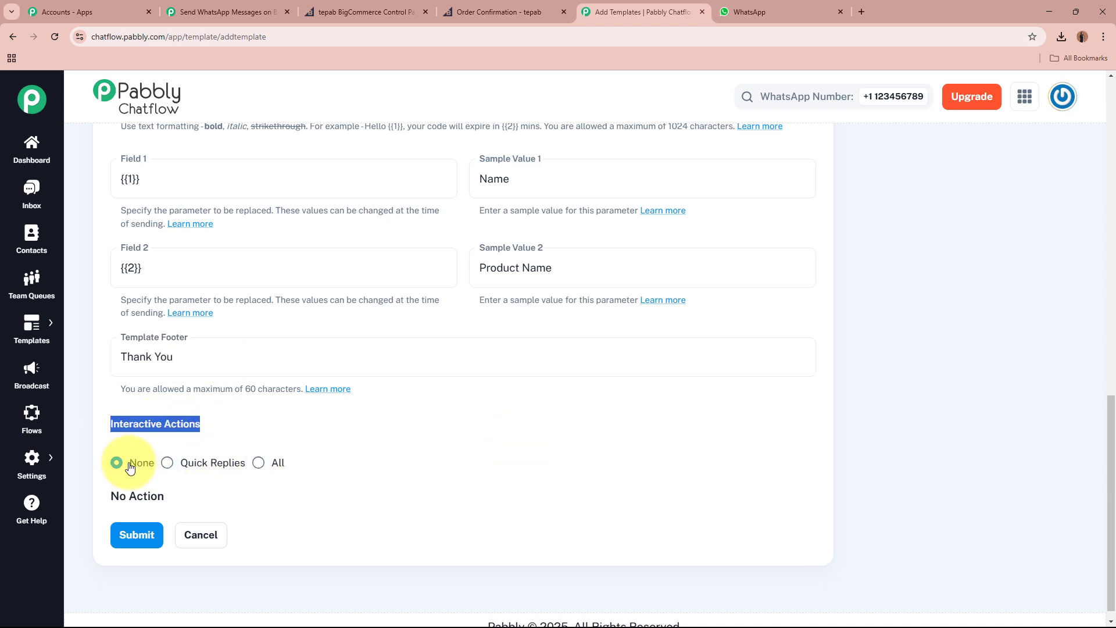
{"action": "scroll", "coordinate": [772, 374], "scroll_direction": "up", "scroll_amount": 5}
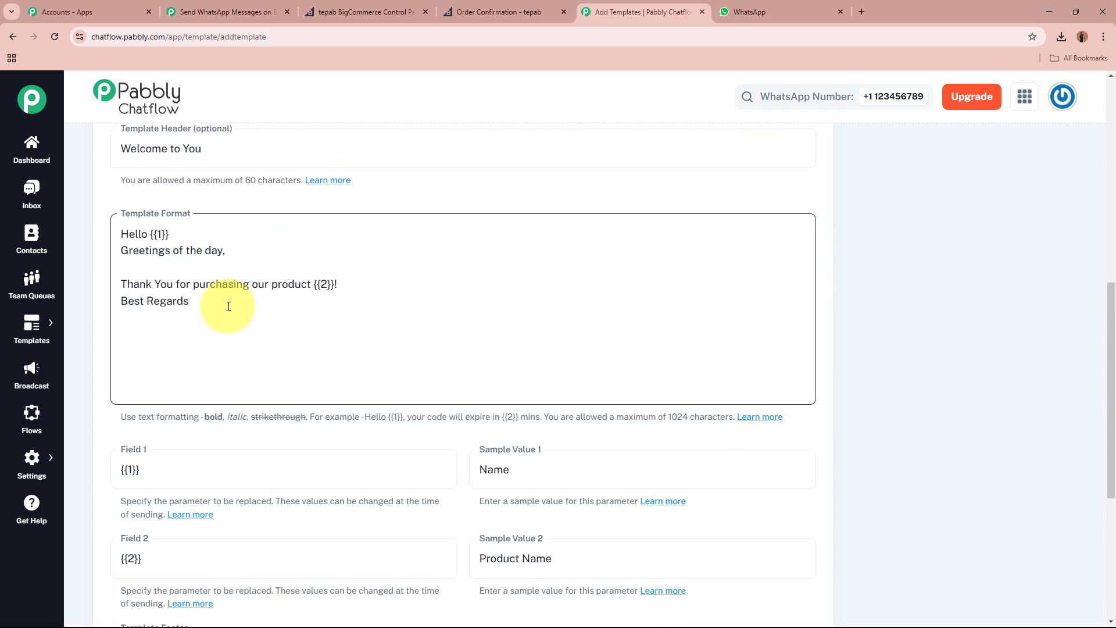
{"action": "scroll", "coordinate": [339, 276], "scroll_direction": "up", "scroll_amount": 8}
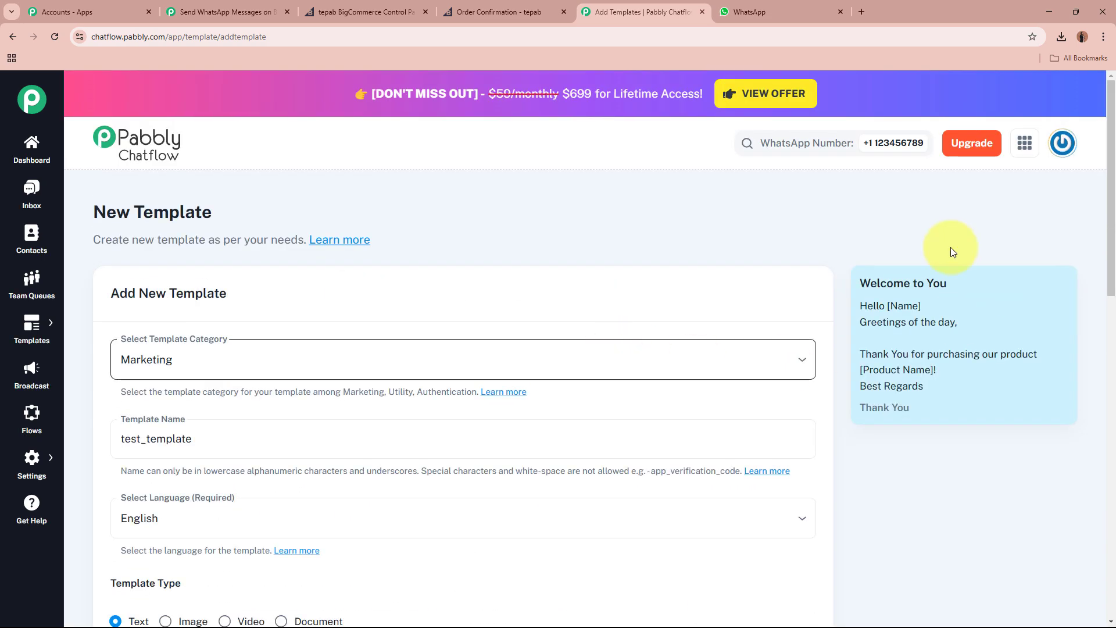
{"action": "left_click_drag", "start_coordinate": [858, 280], "coordinate": [926, 412]}
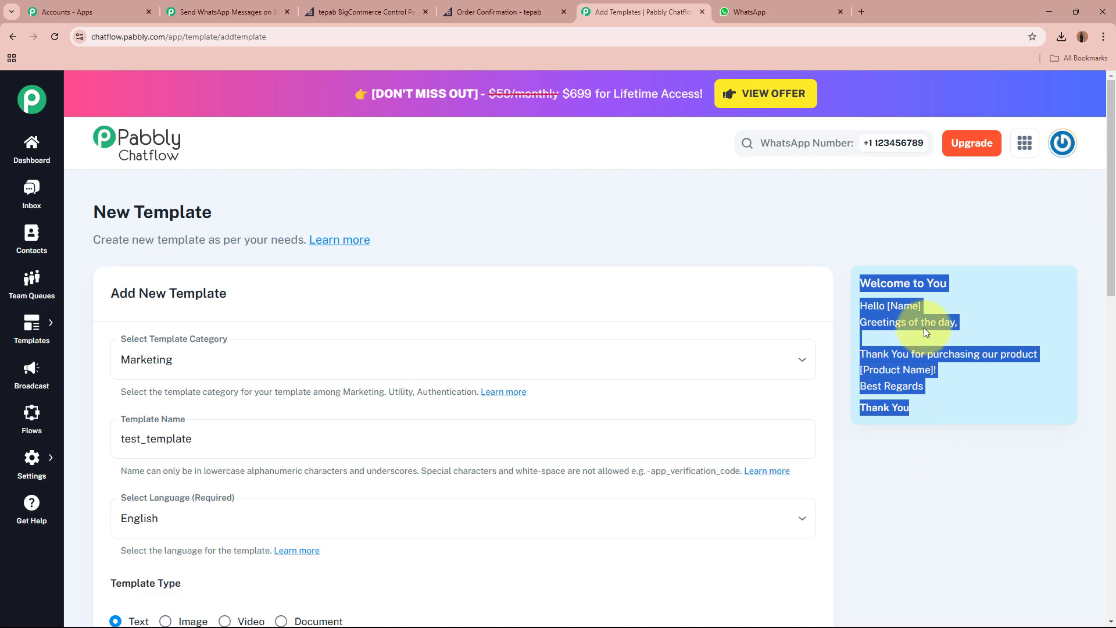
{"action": "left_click", "coordinate": [922, 274]}
{"action": "left_click_drag", "start_coordinate": [859, 284], "coordinate": [949, 292]}
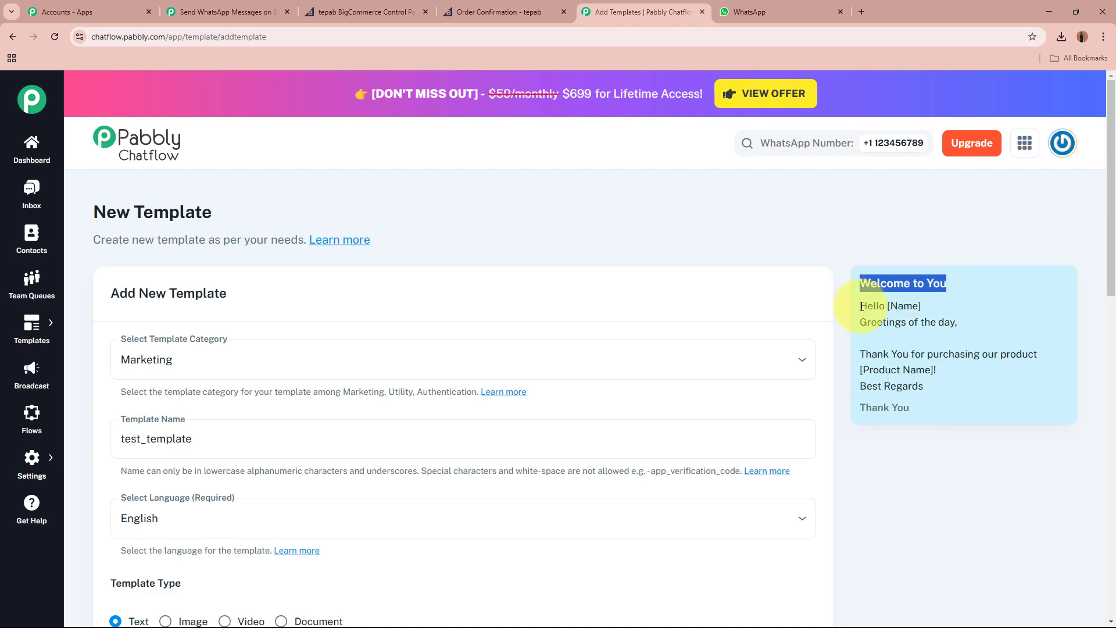
{"action": "left_click_drag", "start_coordinate": [860, 303], "coordinate": [962, 400]}
{"action": "left_click", "coordinate": [890, 307]}
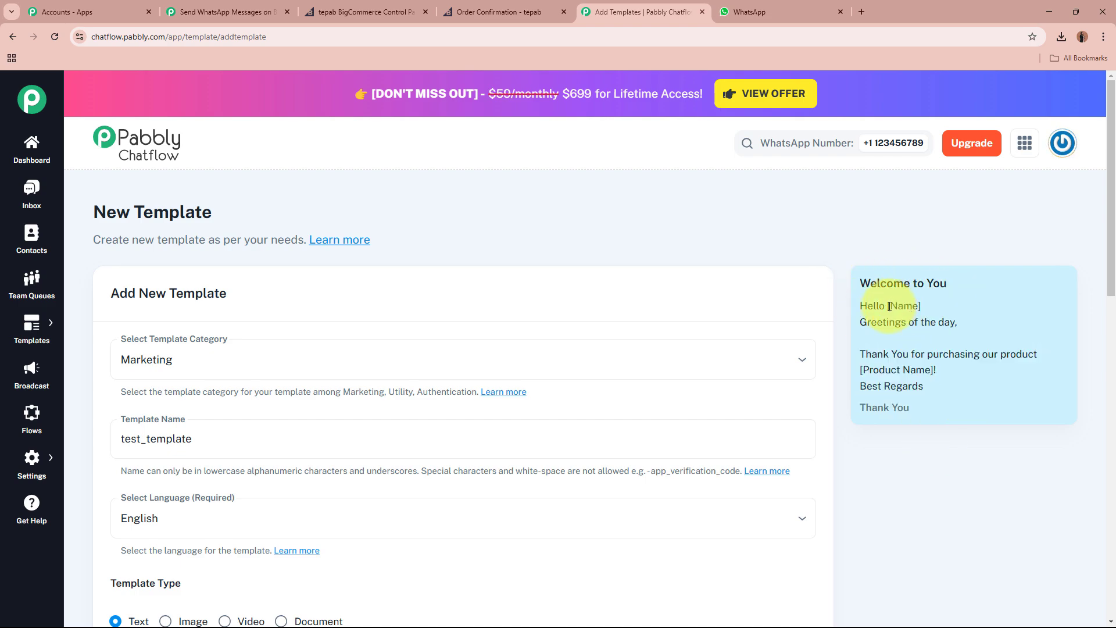
{"action": "left_click_drag", "start_coordinate": [889, 306], "coordinate": [917, 306]}
{"action": "left_click_drag", "start_coordinate": [862, 370], "coordinate": [927, 371]}
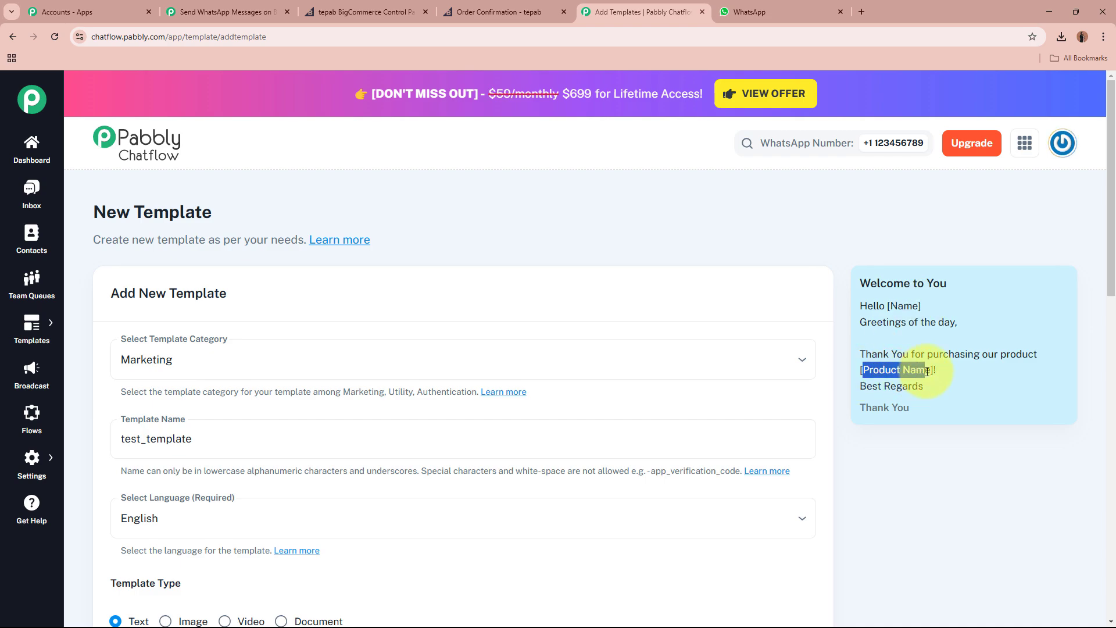
{"action": "left_click_drag", "start_coordinate": [858, 412], "coordinate": [926, 407]}
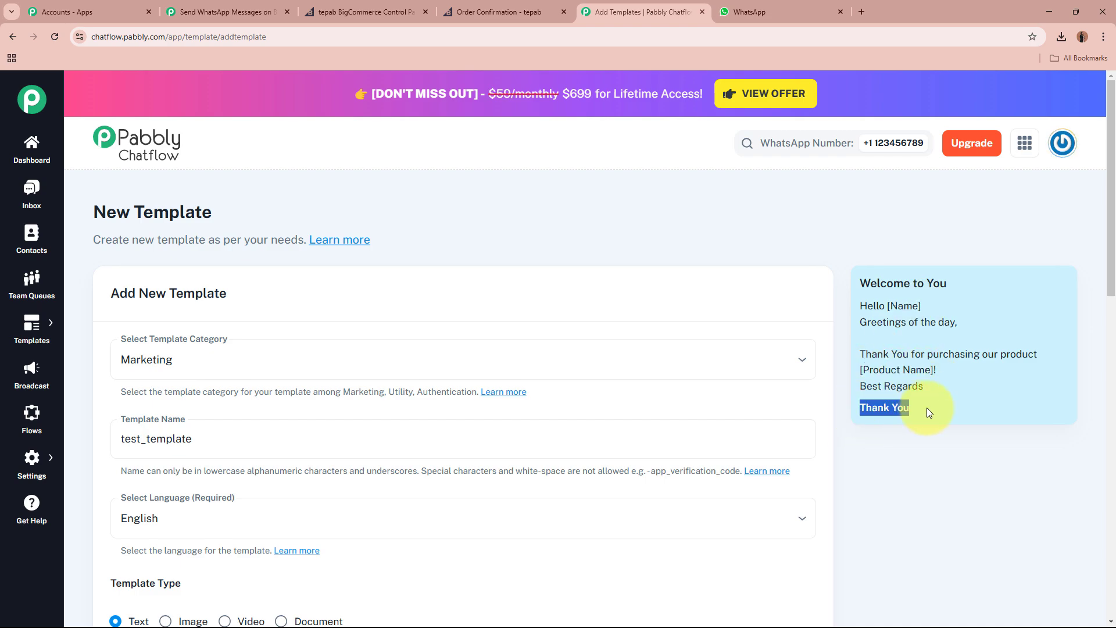
{"action": "left_click", "coordinate": [929, 448]}
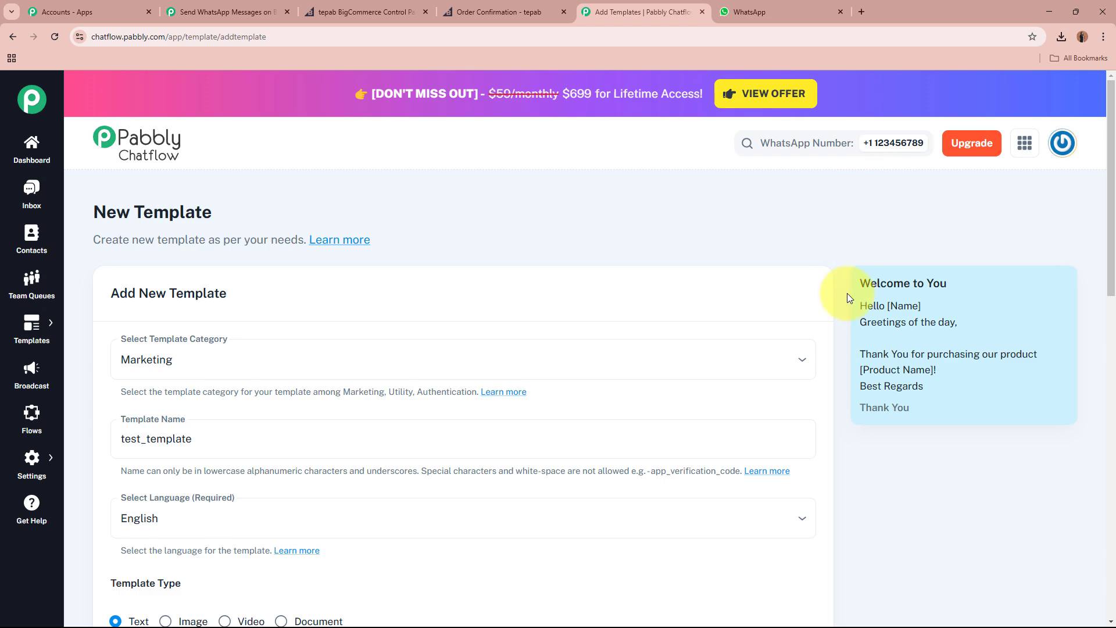
{"action": "left_click_drag", "start_coordinate": [874, 304], "coordinate": [964, 428]}
{"action": "left_click", "coordinate": [964, 428]}
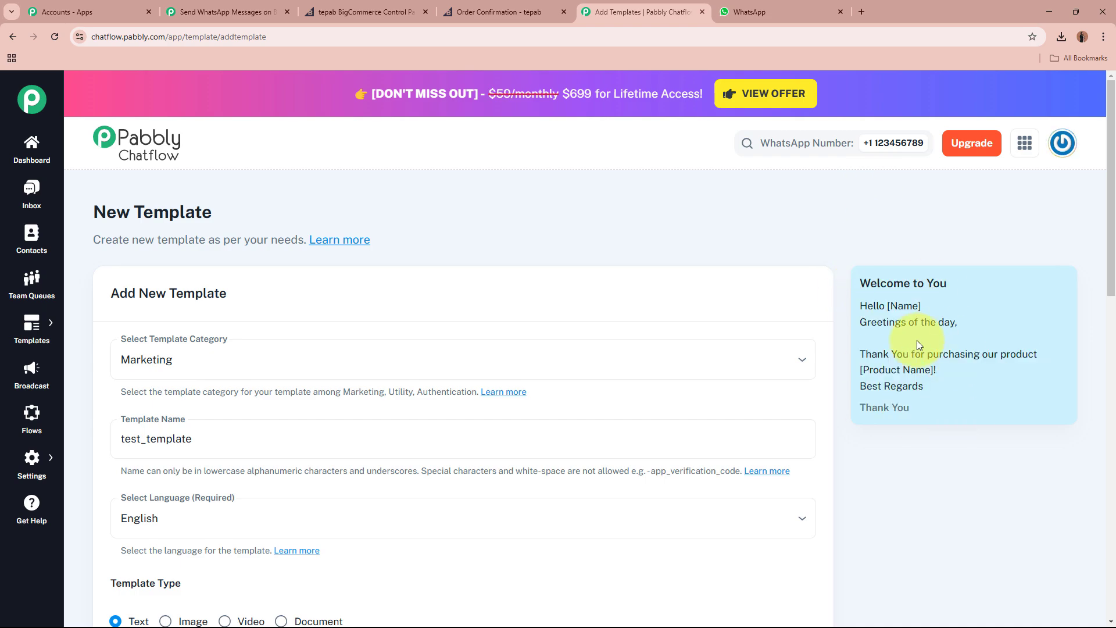
{"action": "scroll", "coordinate": [916, 347], "scroll_direction": "down", "scroll_amount": 5}
{"action": "scroll", "coordinate": [655, 364], "scroll_direction": "up", "scroll_amount": 5}
{"action": "scroll", "coordinate": [830, 391], "scroll_direction": "down", "scroll_amount": 10}
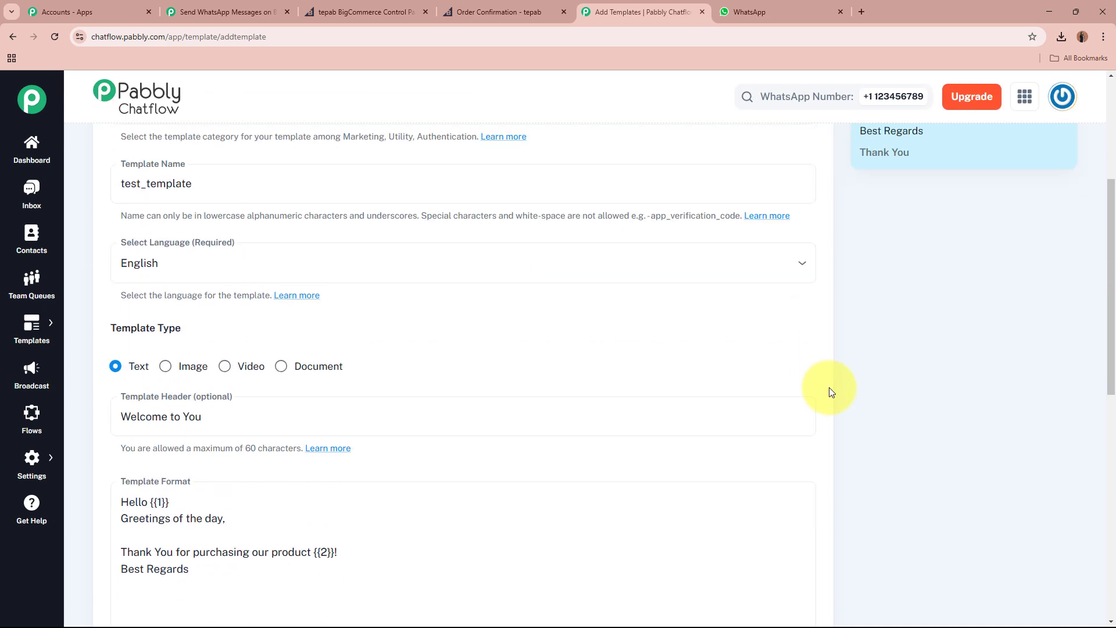
{"action": "scroll", "coordinate": [829, 387], "scroll_direction": "down", "scroll_amount": 2}
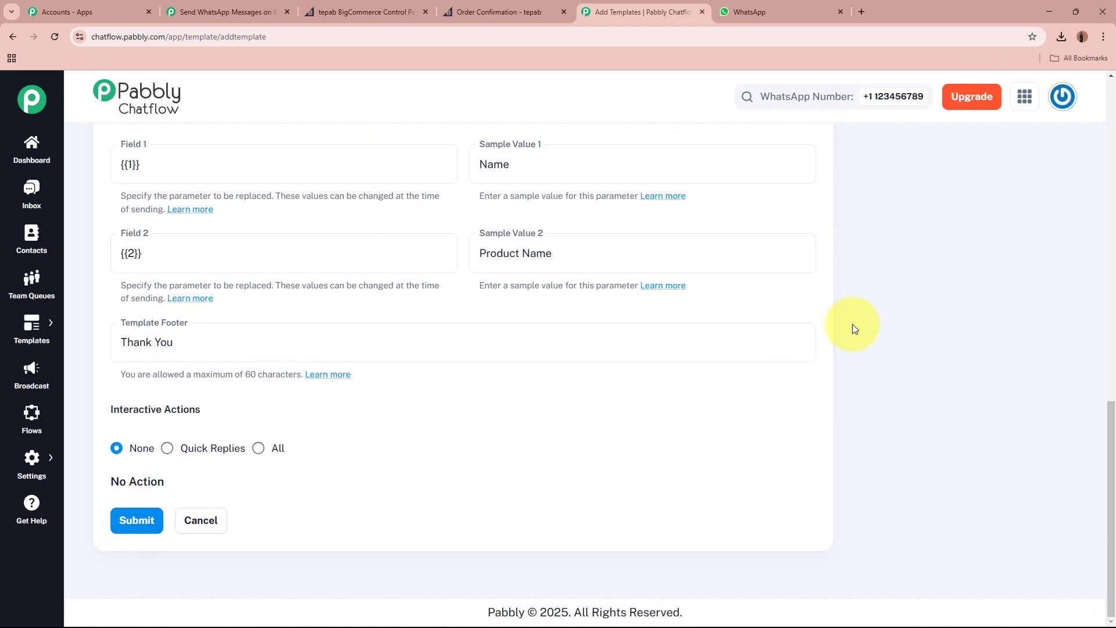
{"action": "scroll", "coordinate": [980, 348], "scroll_direction": "up", "scroll_amount": 8}
{"action": "scroll", "coordinate": [985, 349], "scroll_direction": "up", "scroll_amount": 5}
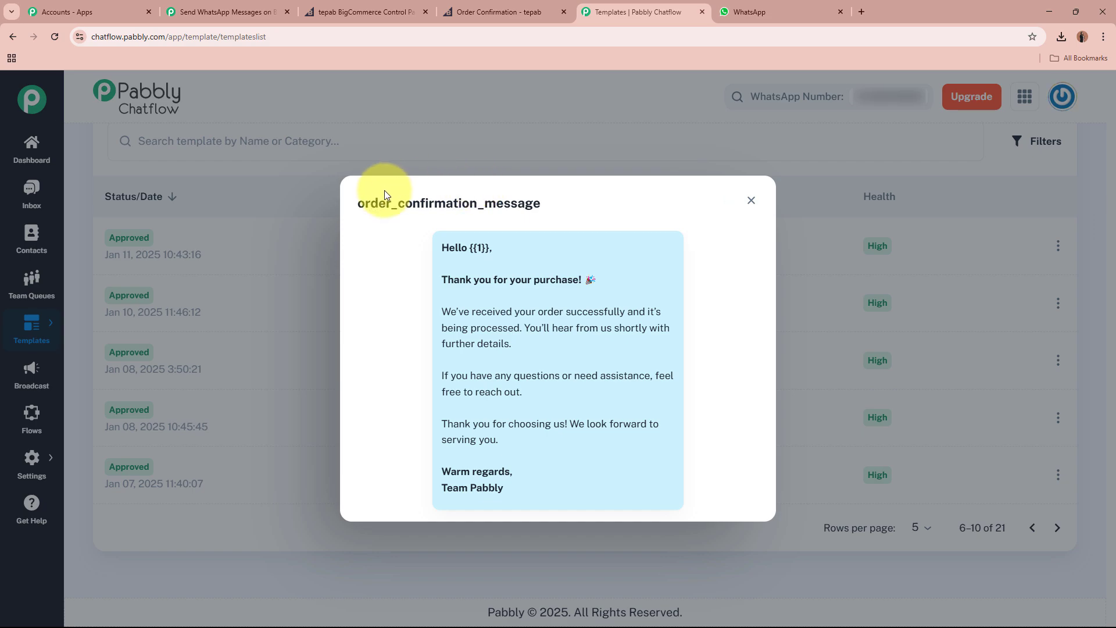
Review the order_confirmation_message template name, full message and Hello {{1}} greeting.
{"action": "left_click_drag", "start_coordinate": [357, 203], "coordinate": [543, 205]}
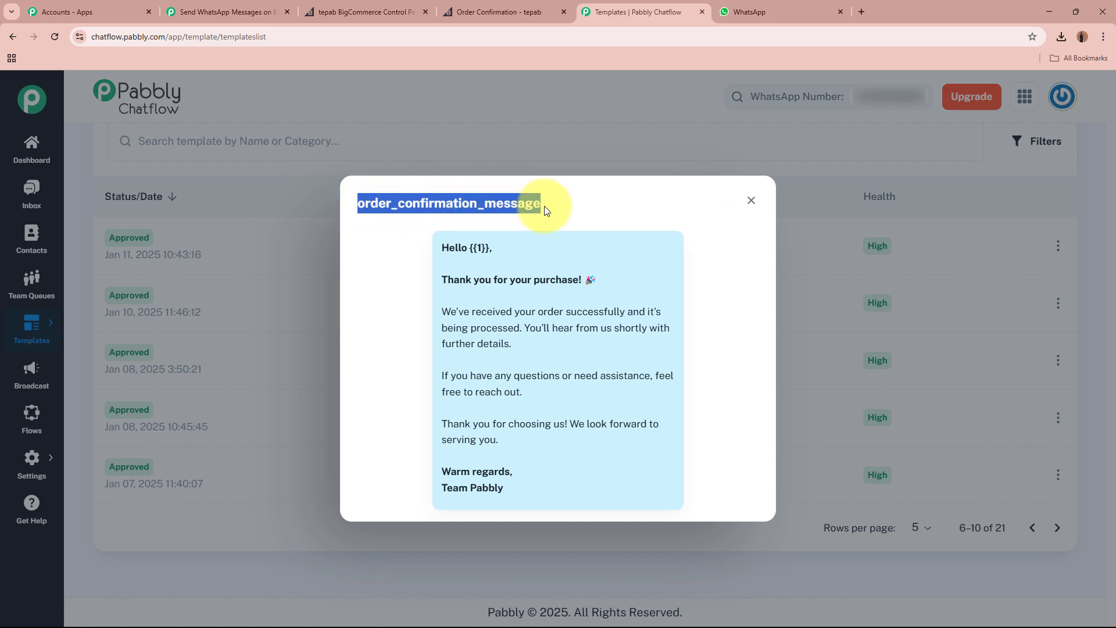
{"action": "left_click", "coordinate": [544, 205]}
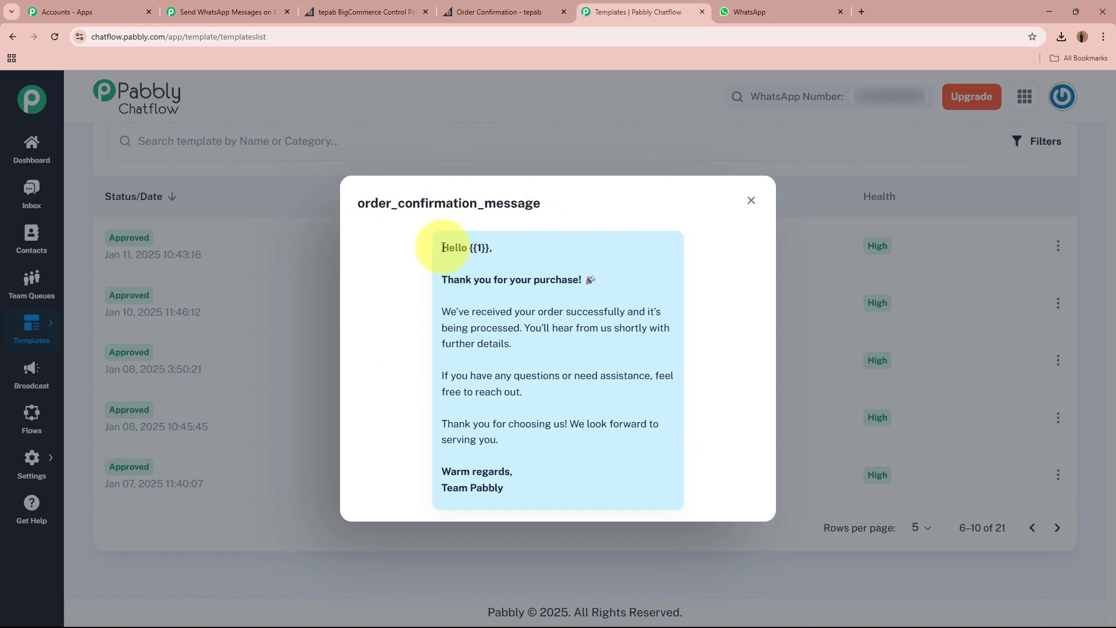
{"action": "left_click_drag", "start_coordinate": [443, 248], "coordinate": [547, 490]}
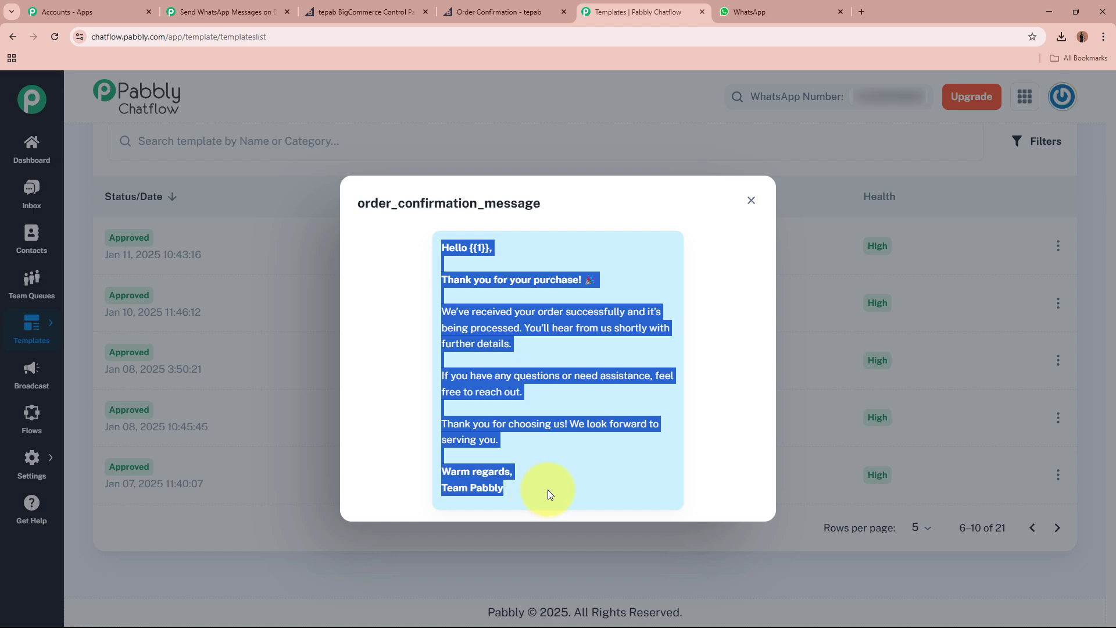
{"action": "left_click", "coordinate": [451, 245]}
{"action": "left_click_drag", "start_coordinate": [443, 248], "coordinate": [490, 248]}
{"action": "left_click", "coordinate": [490, 248]}
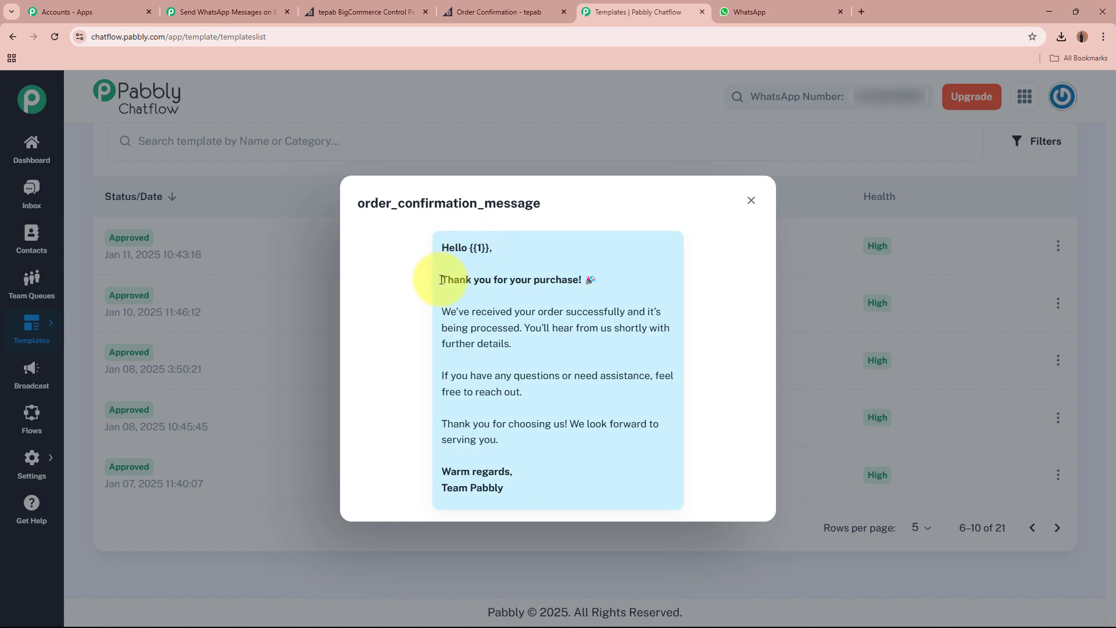
Read the thank-you, order-received, assistance and Warm regards paragraphs, then switch browser tabs.
{"action": "left_click_drag", "start_coordinate": [440, 279], "coordinate": [581, 280]}
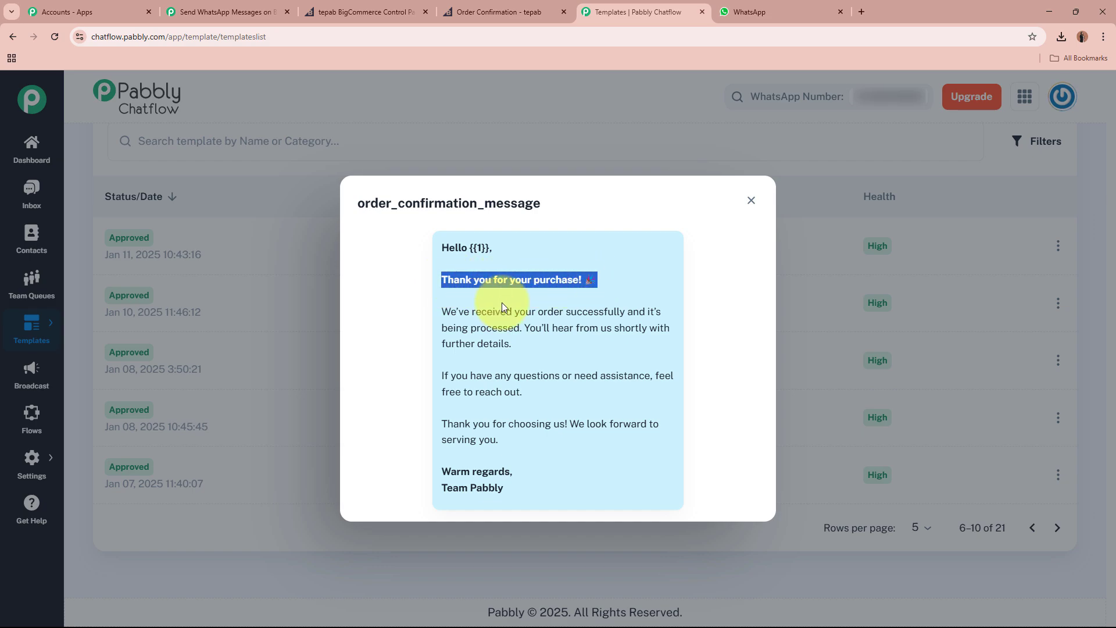
{"action": "left_click_drag", "start_coordinate": [441, 312], "coordinate": [579, 366]}
{"action": "left_click_drag", "start_coordinate": [442, 375], "coordinate": [506, 446]}
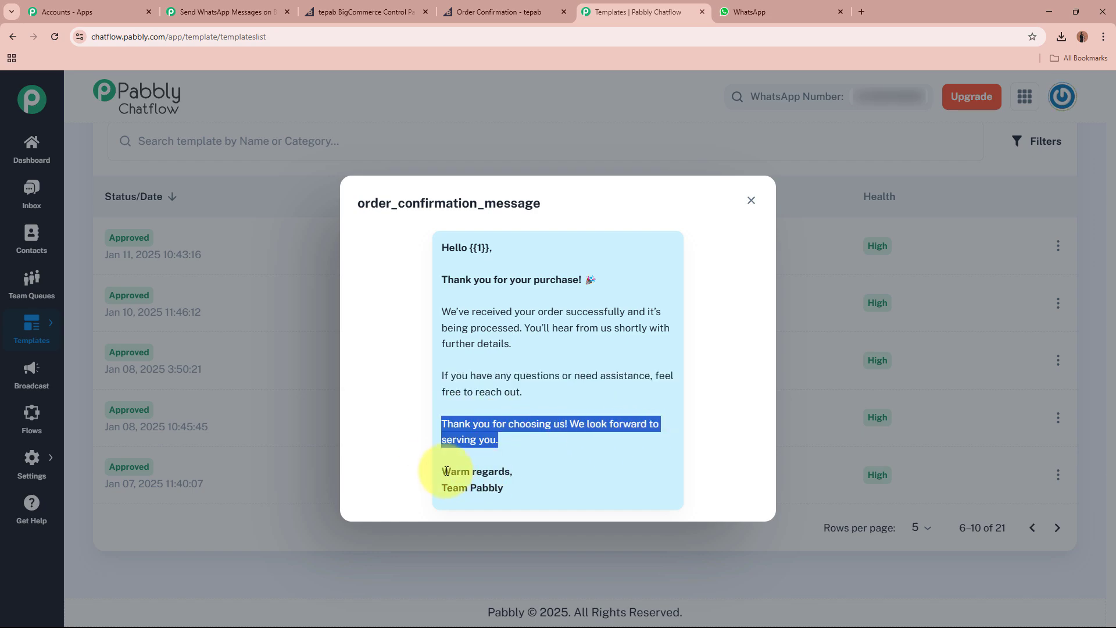
{"action": "left_click_drag", "start_coordinate": [441, 472], "coordinate": [509, 488]}
{"action": "left_click", "coordinate": [506, 486]}
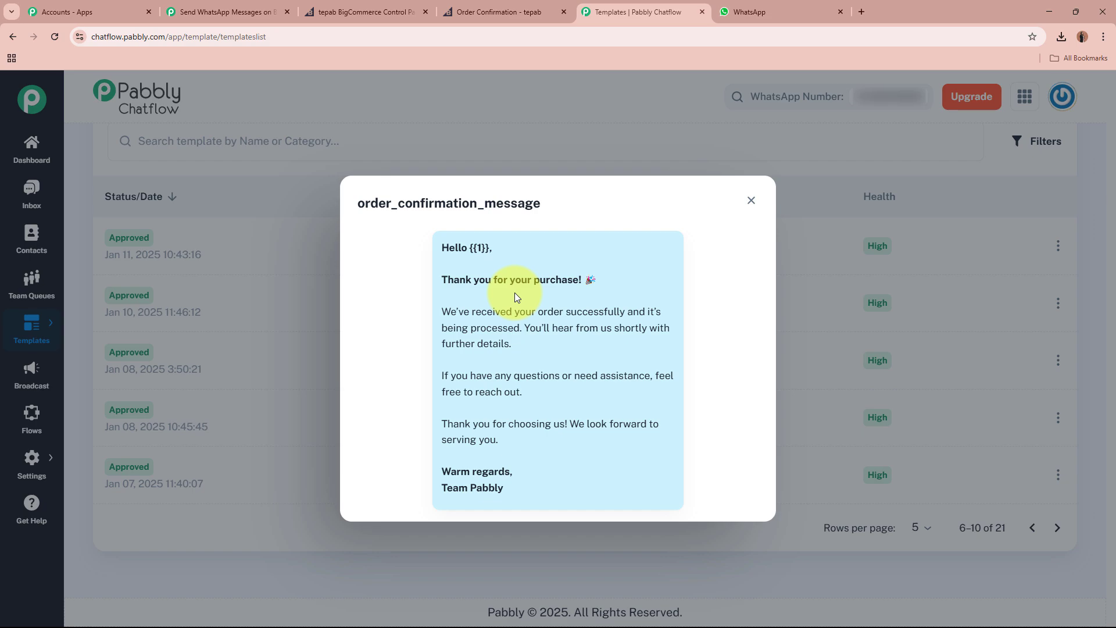
{"action": "left_click", "coordinate": [500, 12]}
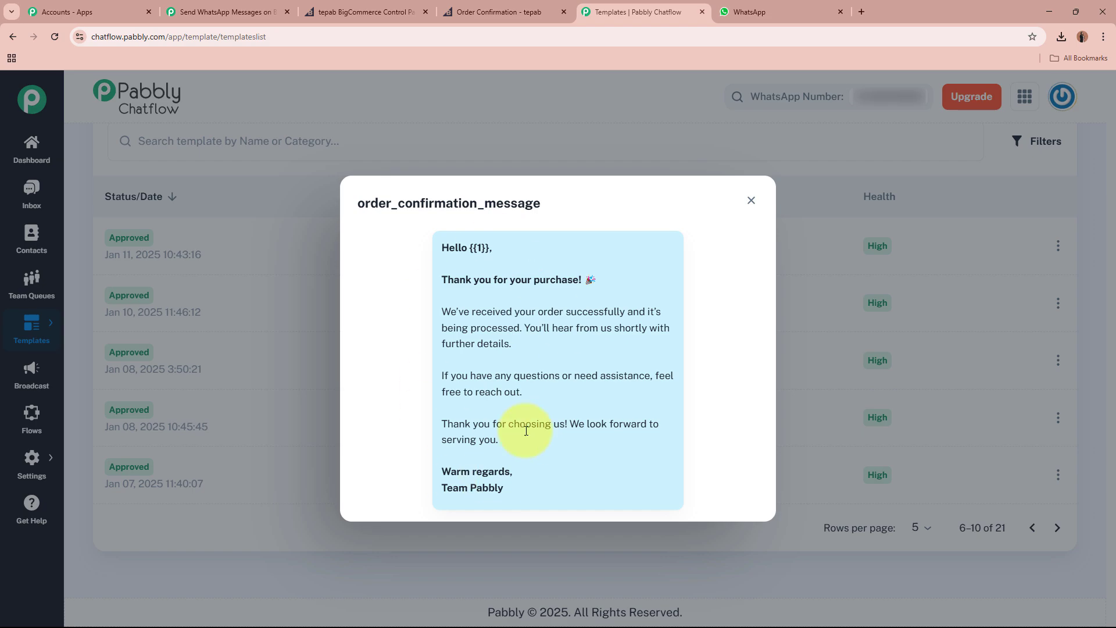
Add a step after Get Order By Id, searching 'Pabbly C' and choosing Pabbly Chatflow.
{"action": "left_click", "coordinate": [207, 8]}
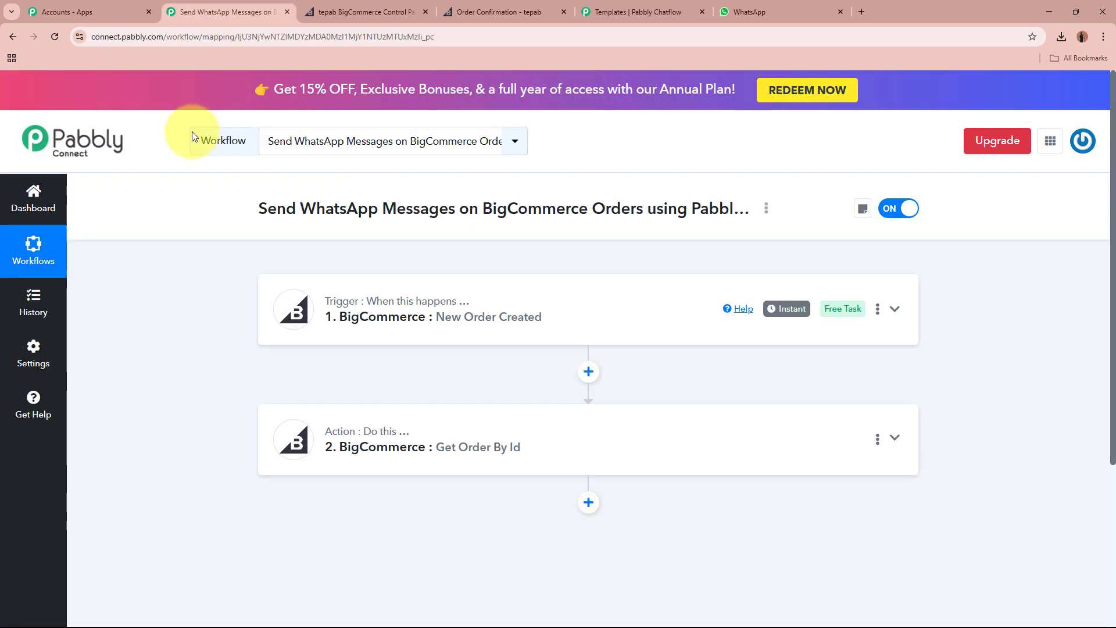
{"action": "scroll", "coordinate": [211, 291], "scroll_direction": "down", "scroll_amount": 2}
{"action": "scroll", "coordinate": [486, 386], "scroll_direction": "up", "scroll_amount": 2}
{"action": "scroll", "coordinate": [536, 395], "scroll_direction": "down", "scroll_amount": 2}
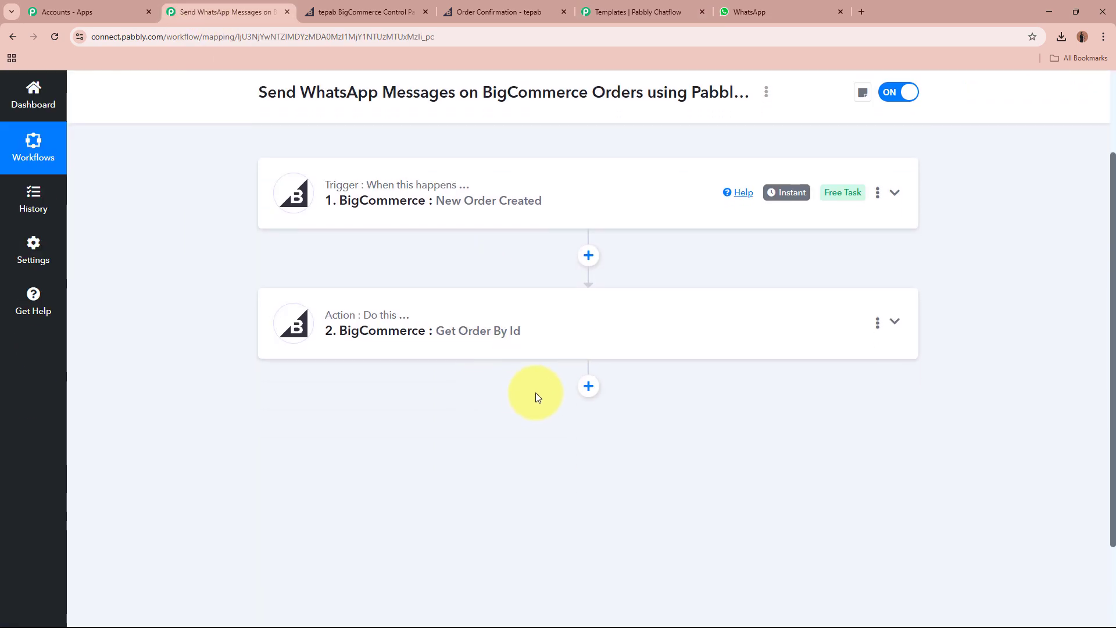
{"action": "left_click", "coordinate": [586, 387]}
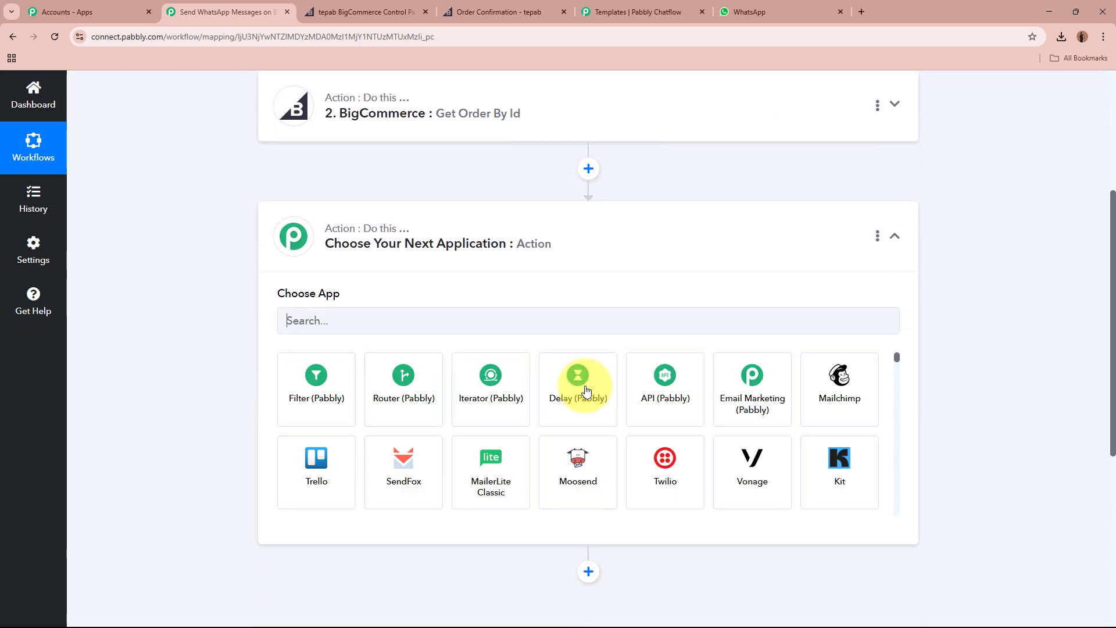
{"action": "type", "text": "Pabbly"}
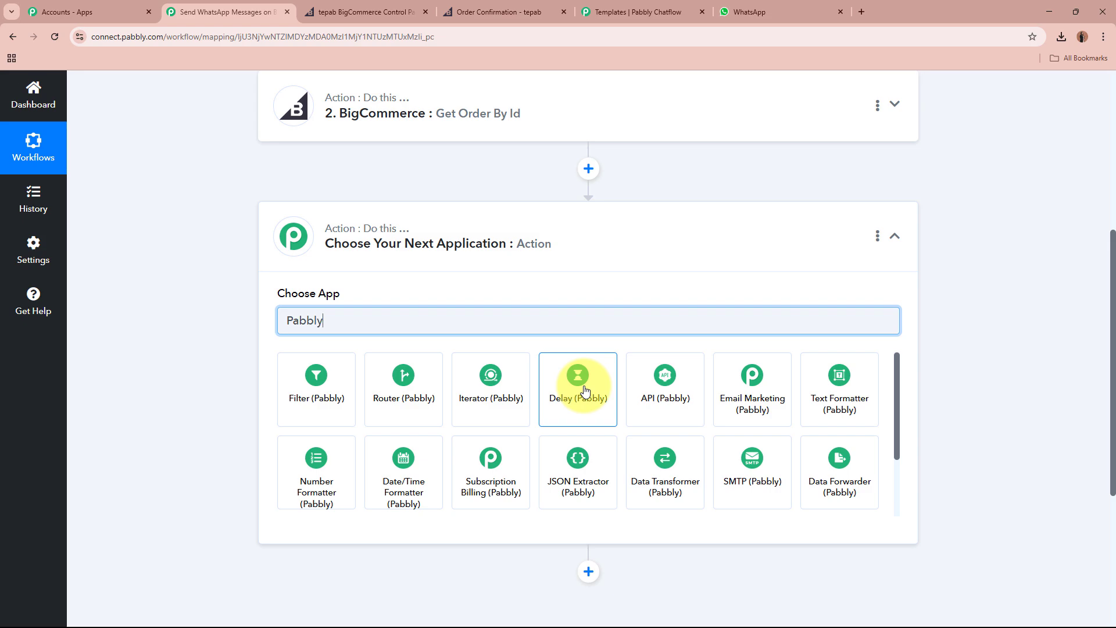
{"action": "type", "text": " C"}
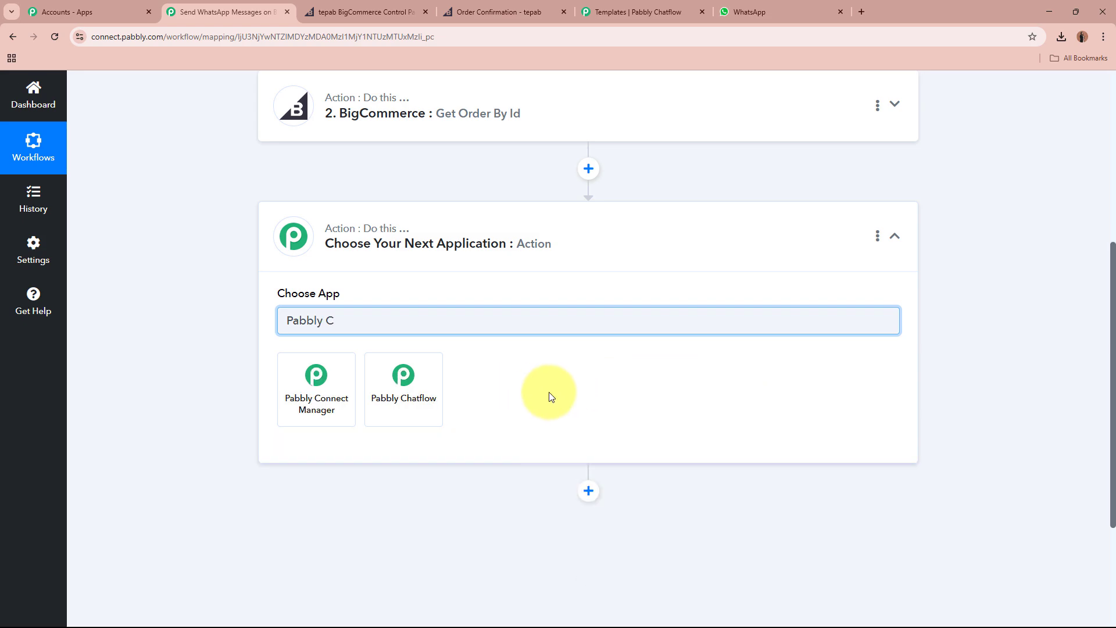
{"action": "left_click", "coordinate": [440, 406]}
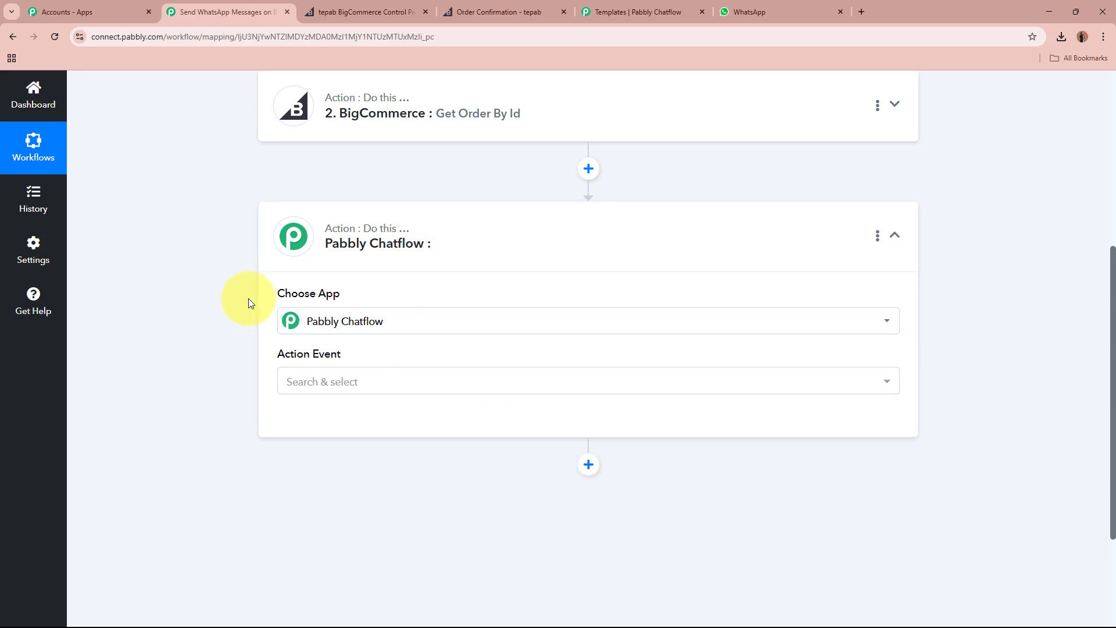
Set the Chatflow action event to Send Template Message and start connecting an account.
{"action": "scroll", "coordinate": [198, 319], "scroll_direction": "down", "scroll_amount": 2}
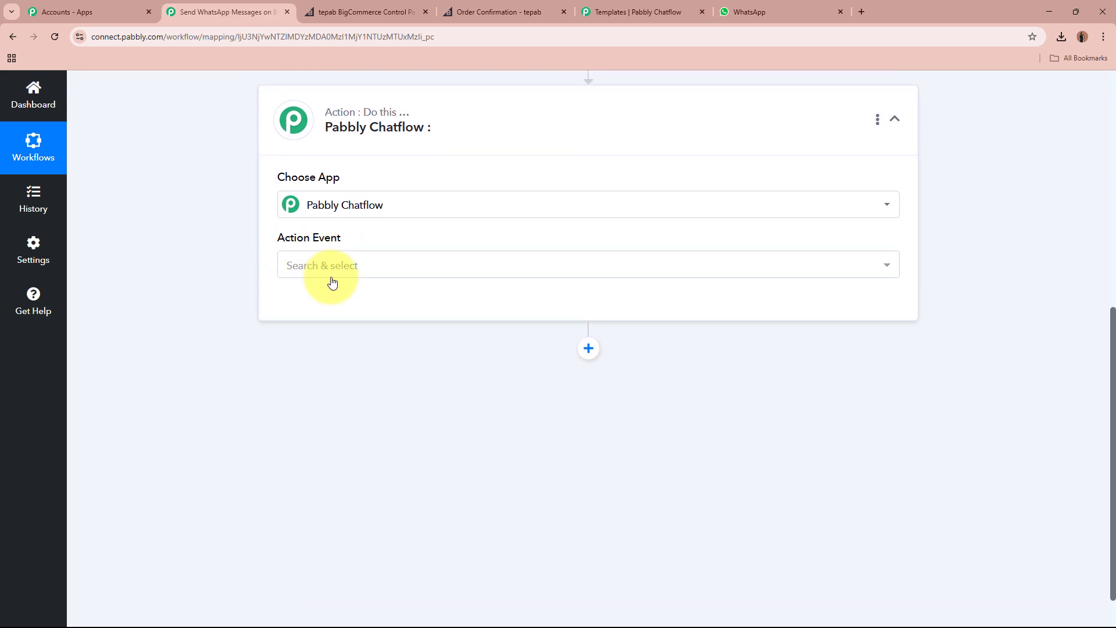
{"action": "left_click", "coordinate": [352, 266]}
{"action": "scroll", "coordinate": [358, 523], "scroll_direction": "down", "scroll_amount": 2}
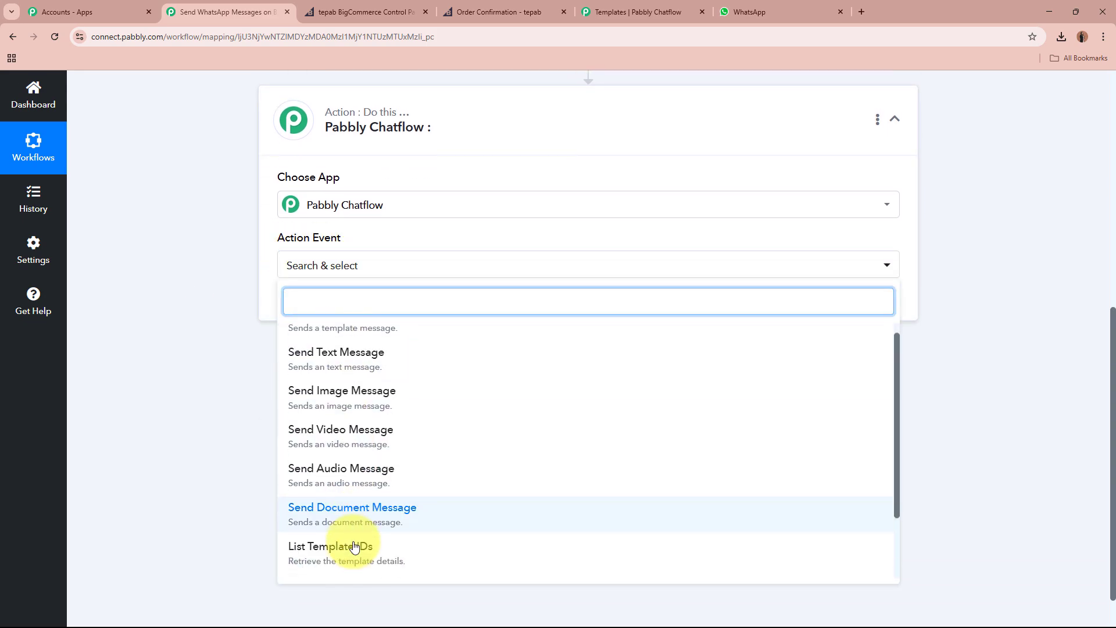
{"action": "scroll", "coordinate": [355, 546], "scroll_direction": "up", "scroll_amount": 2}
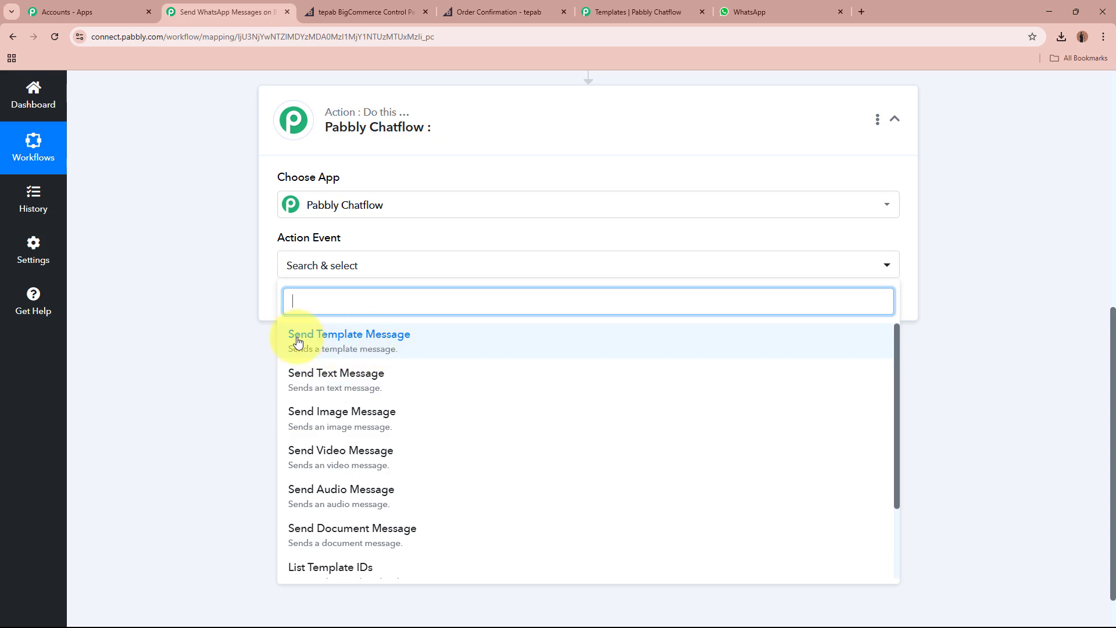
{"action": "left_click", "coordinate": [441, 349]}
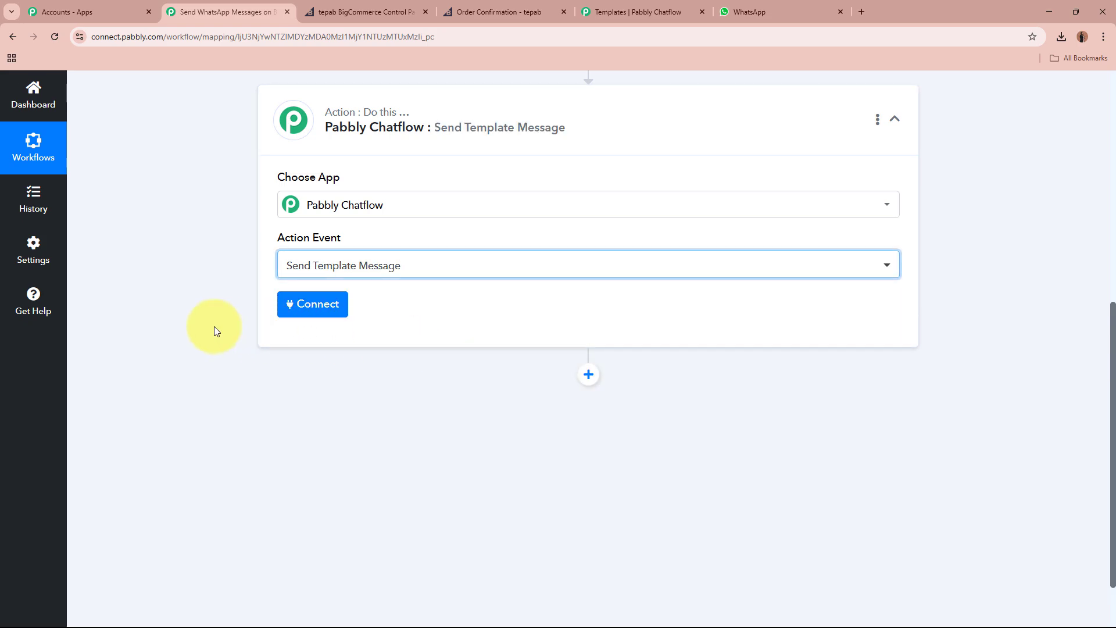
{"action": "left_click", "coordinate": [340, 308]}
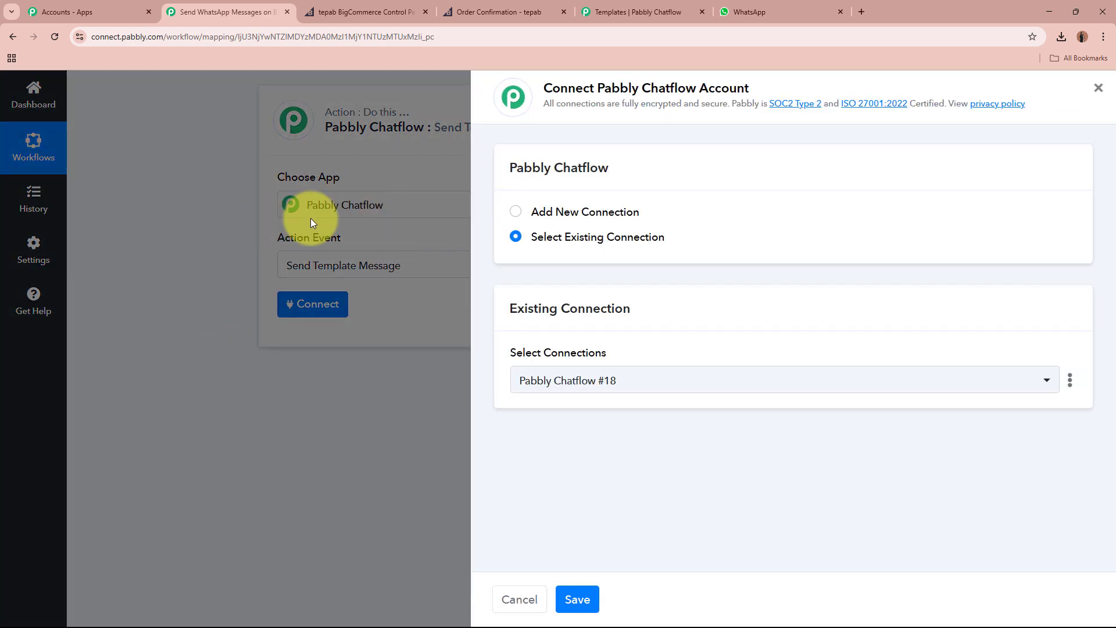
Create connection Pabbly Chatflow #19, read the token instructions, and go to the Chatflow dashboard.
{"action": "left_click", "coordinate": [517, 213]}
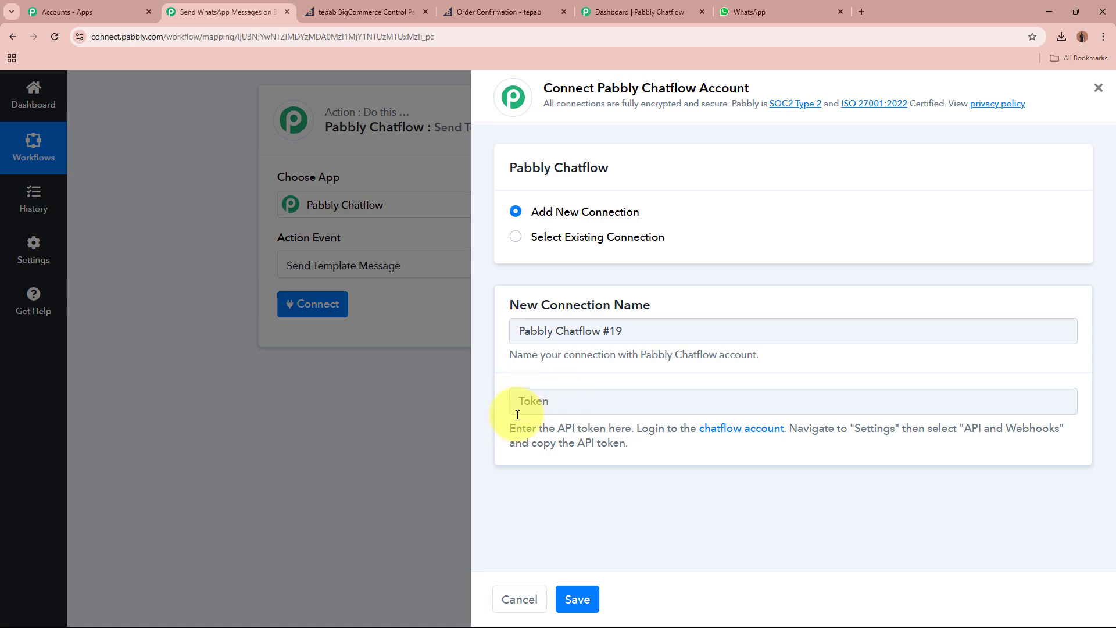
{"action": "left_click_drag", "start_coordinate": [510, 429], "coordinate": [645, 449]}
{"action": "left_click", "coordinate": [649, 451]}
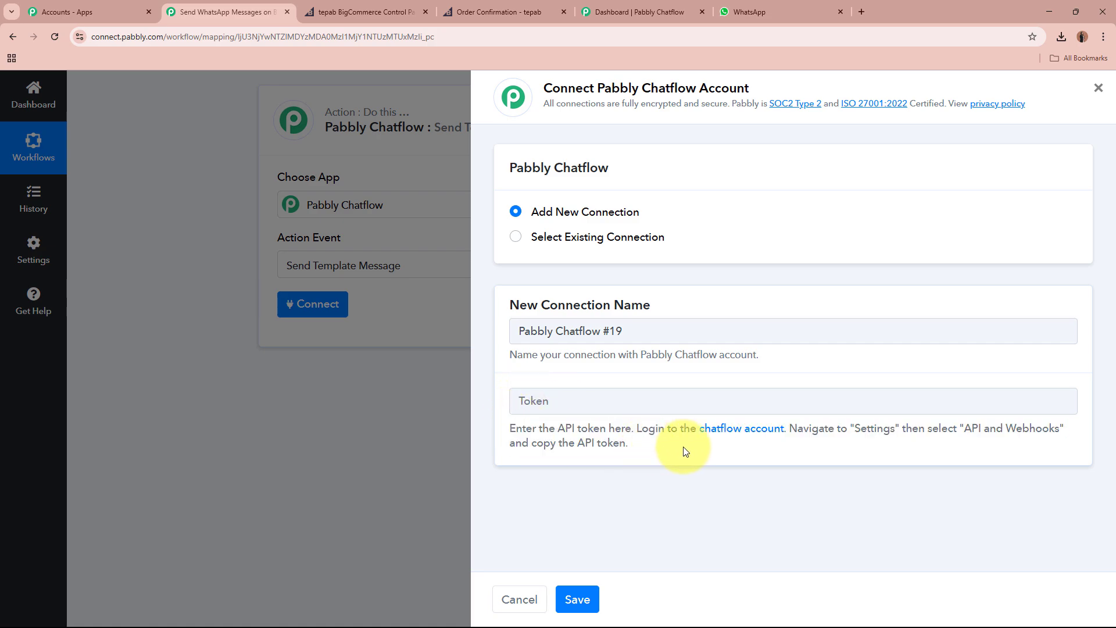
{"action": "left_click_drag", "start_coordinate": [797, 428], "coordinate": [1057, 457]}
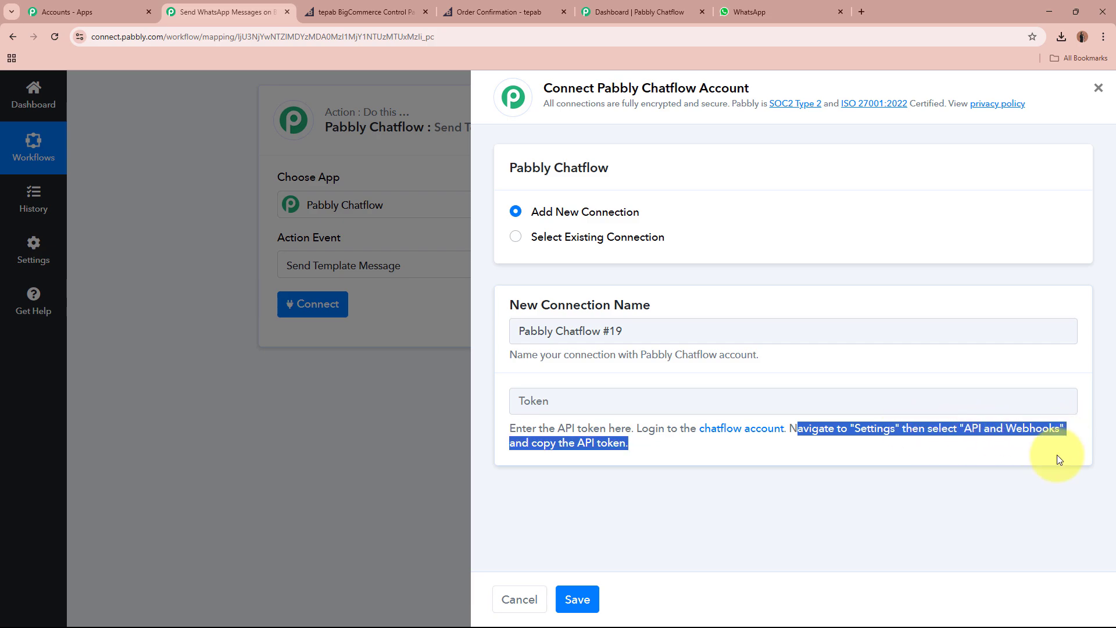
{"action": "left_click", "coordinate": [862, 465]}
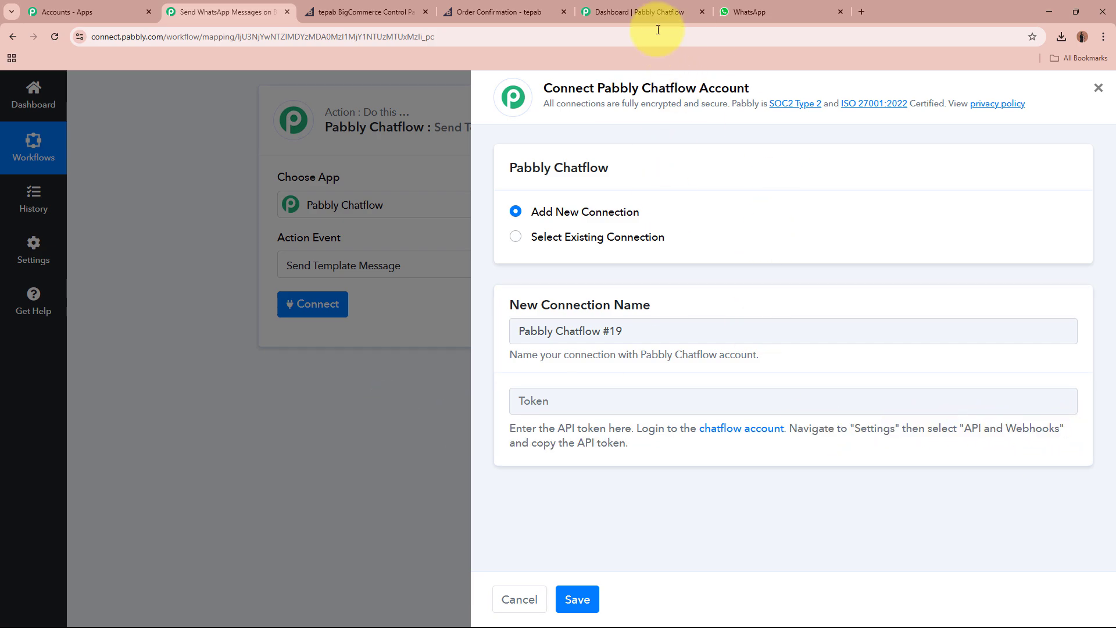
{"action": "left_click", "coordinate": [654, 10]}
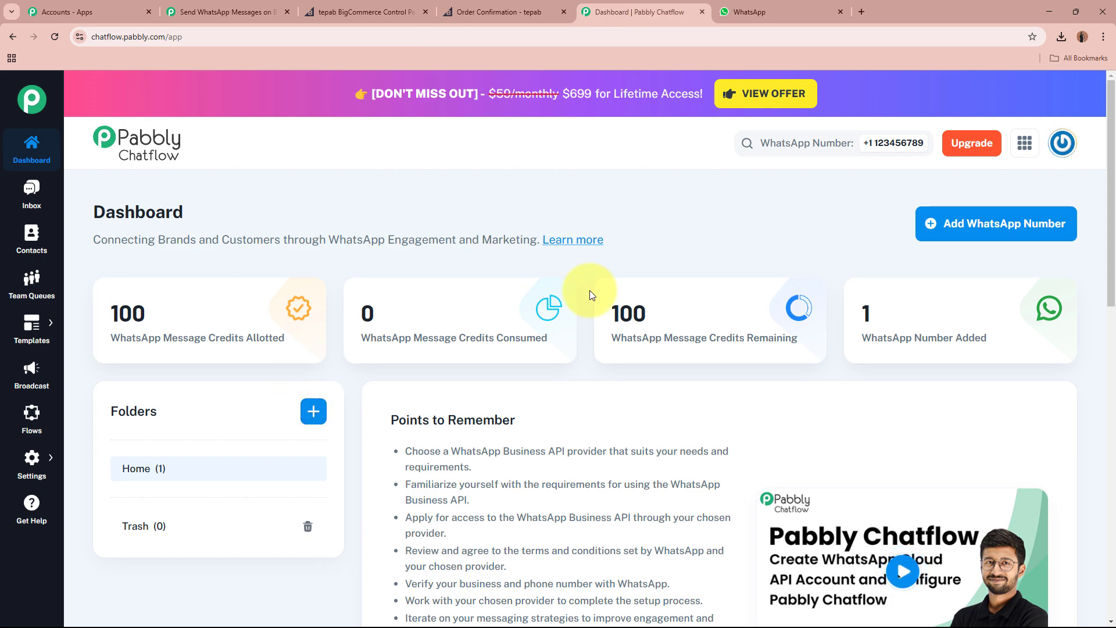
Copy the API token from Settings > API & Webhooks into the connection's Token field.
{"action": "mouse_move", "coordinate": [31, 484]}
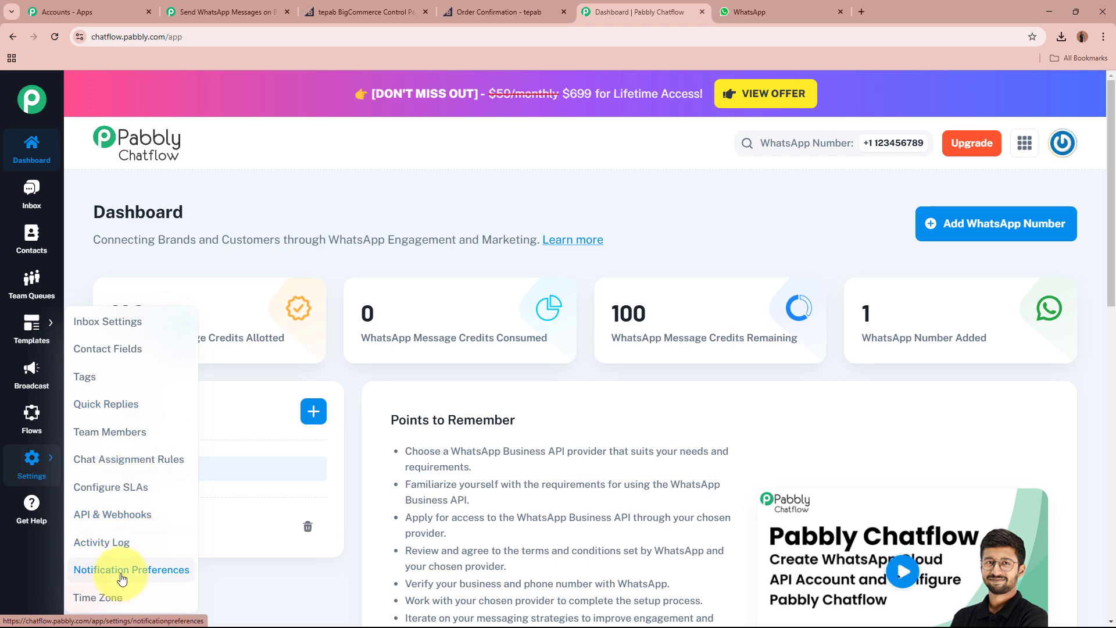
{"action": "left_click", "coordinate": [122, 517]}
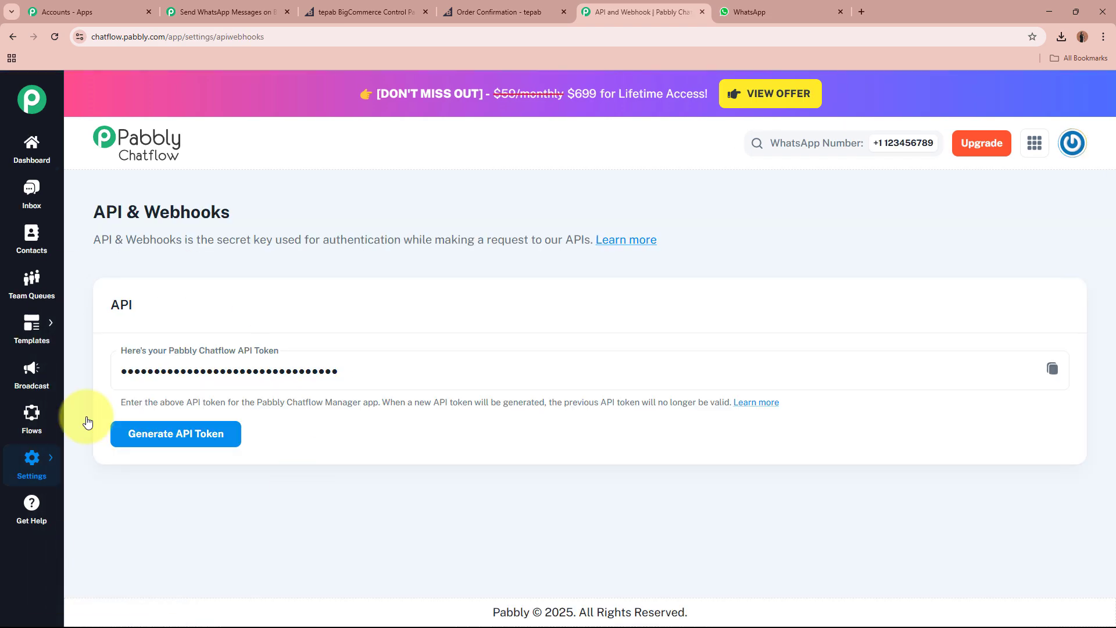
{"action": "left_click", "coordinate": [1051, 375]}
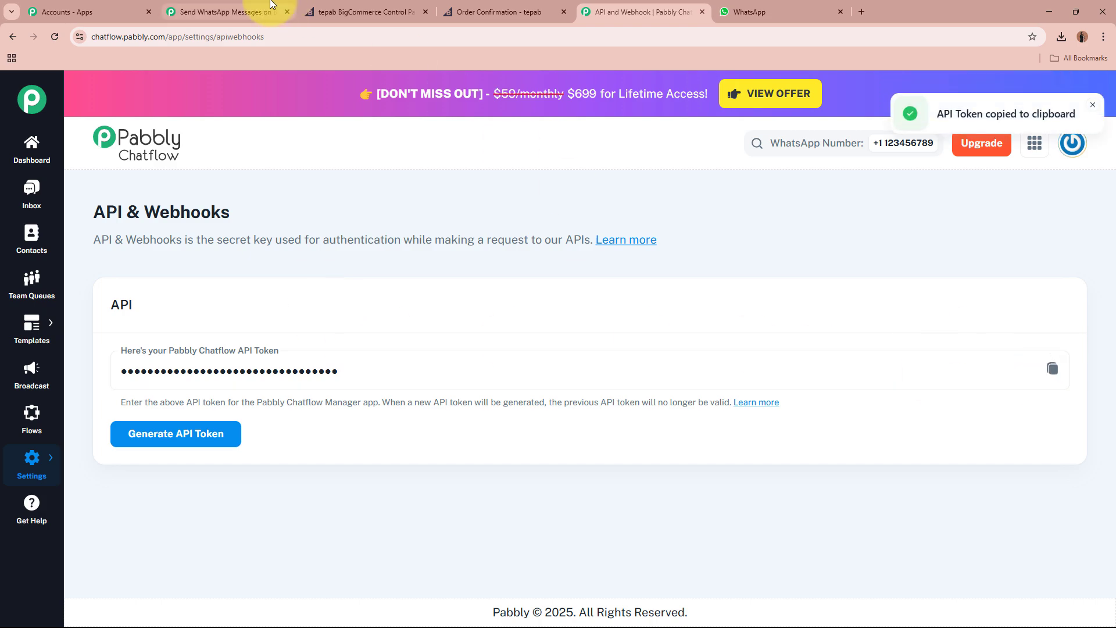
{"action": "left_click", "coordinate": [233, 12]}
{"action": "left_click", "coordinate": [634, 406]}
Paste the API token to save the Chatflow connection, then select Recipient Mobile Number.
{"action": "key", "text": "ctrl+v"}
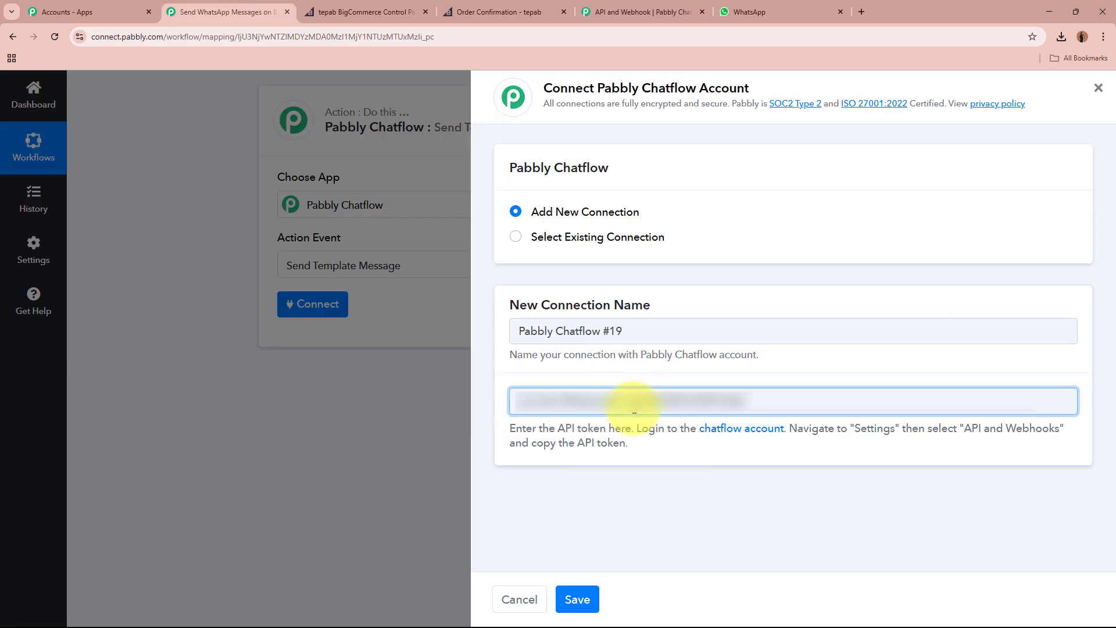
{"action": "left_click", "coordinate": [577, 598]}
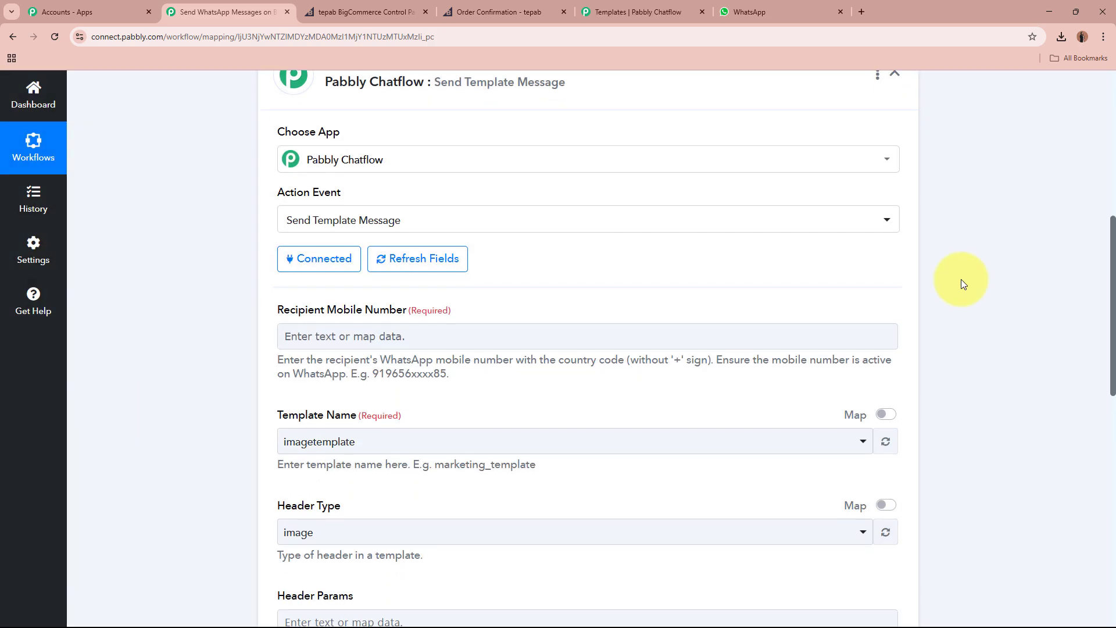
{"action": "scroll", "coordinate": [961, 279], "scroll_direction": "down", "scroll_amount": 3}
{"action": "left_click_drag", "start_coordinate": [270, 178], "coordinate": [486, 184]}
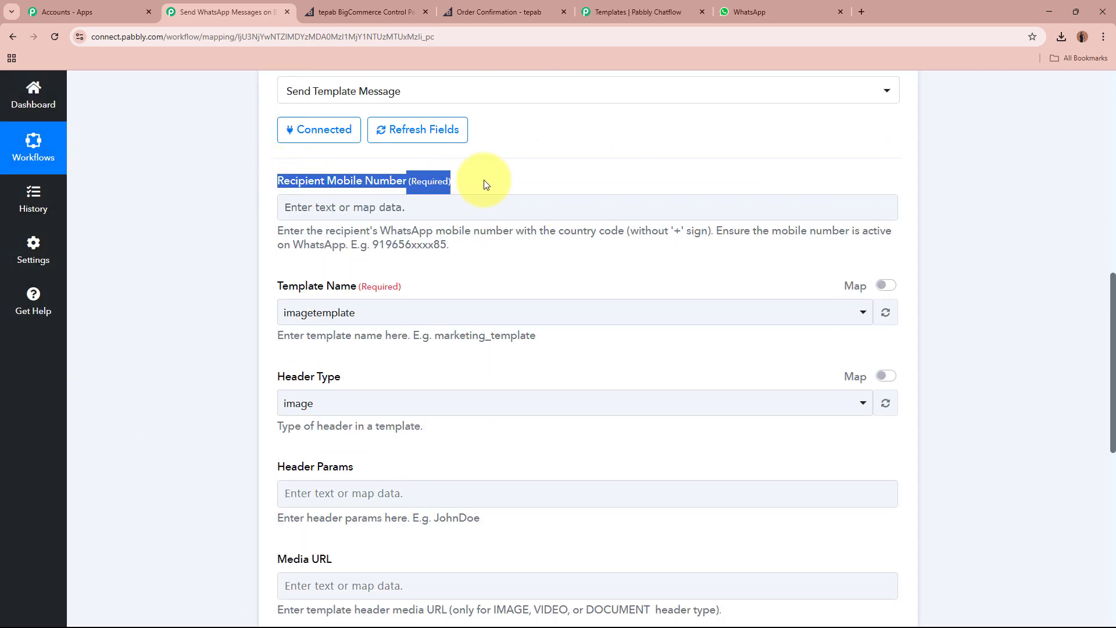
{"action": "left_click", "coordinate": [159, 221]}
{"action": "left_click", "coordinate": [359, 191]}
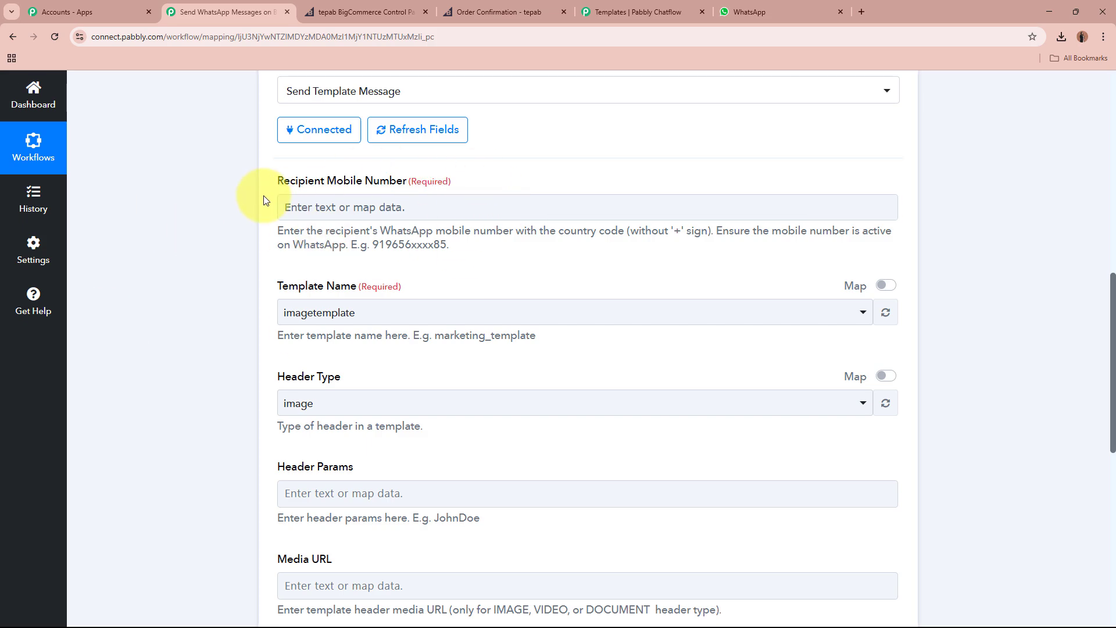
Map Recipient Mobile Number to Get Order By Id's Billing Address Phone via search '91'.
{"action": "scroll", "coordinate": [261, 244], "scroll_direction": "up", "scroll_amount": 8}
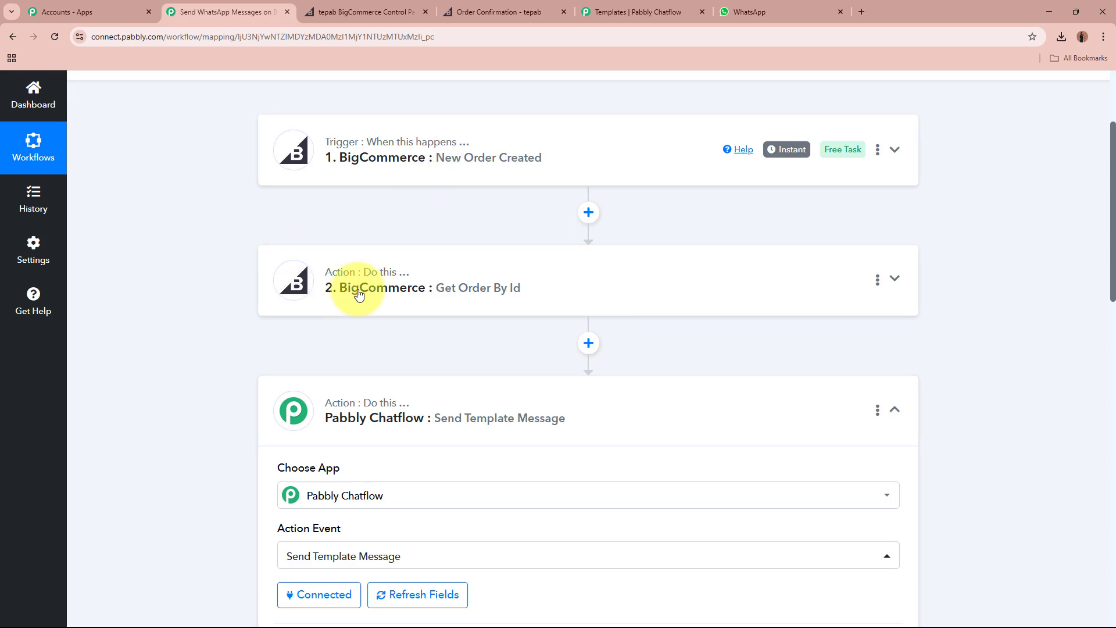
{"action": "scroll", "coordinate": [482, 290], "scroll_direction": "down", "scroll_amount": 4}
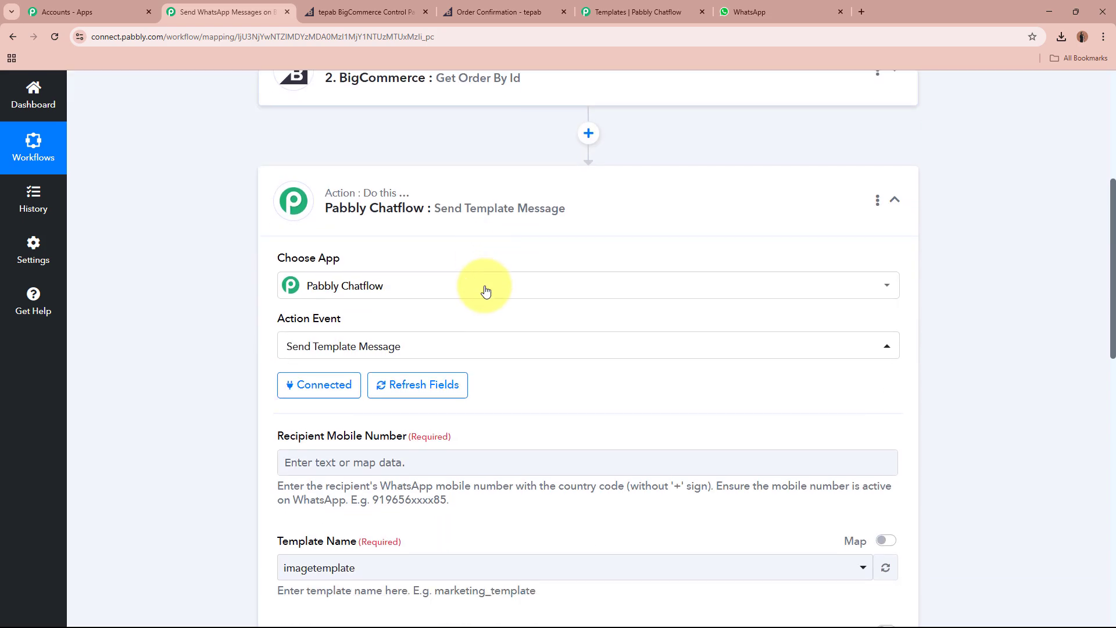
{"action": "scroll", "coordinate": [486, 291], "scroll_direction": "down", "scroll_amount": 4}
{"action": "left_click", "coordinate": [486, 263]}
{"action": "left_click", "coordinate": [435, 318]}
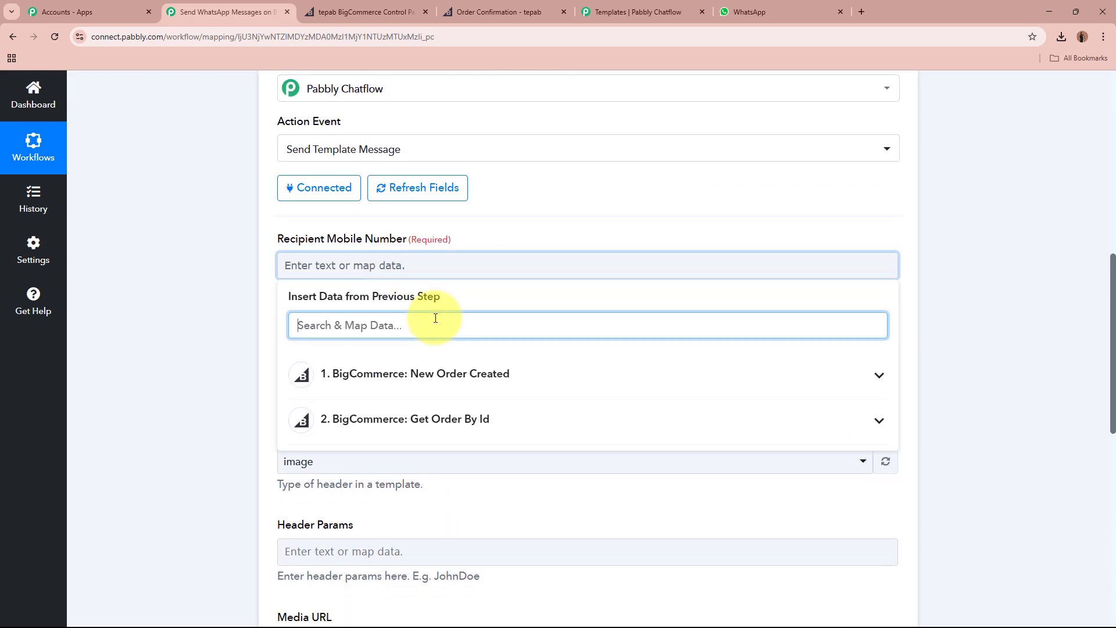
{"action": "type", "text": "91"}
{"action": "left_click", "coordinate": [472, 442]}
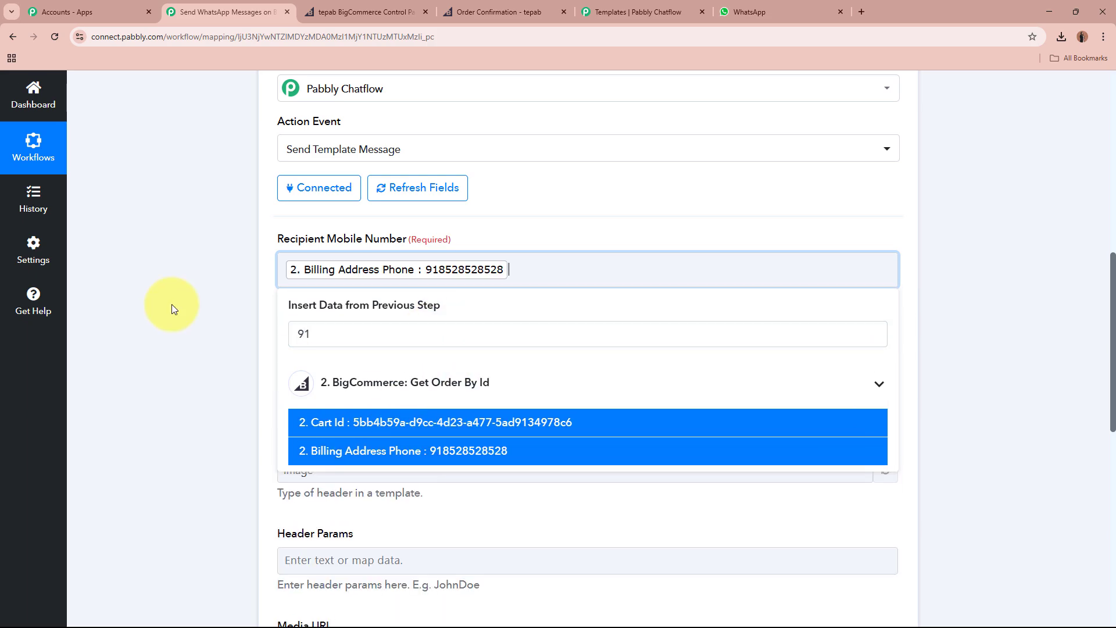
{"action": "left_click", "coordinate": [172, 305]}
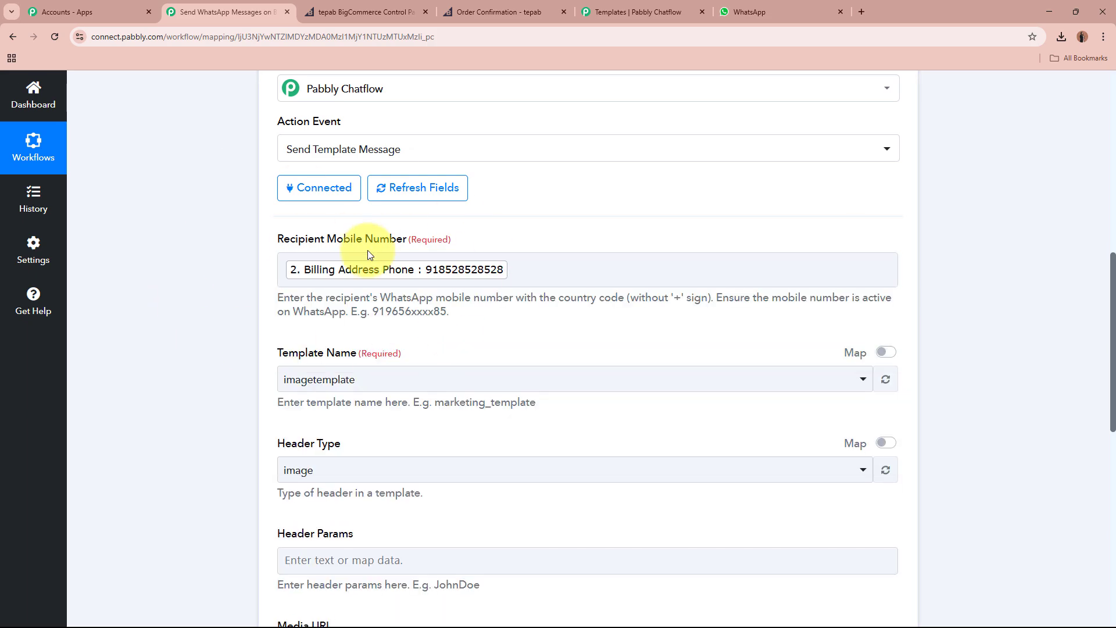
{"action": "left_click_drag", "start_coordinate": [527, 297], "coordinate": [716, 297]}
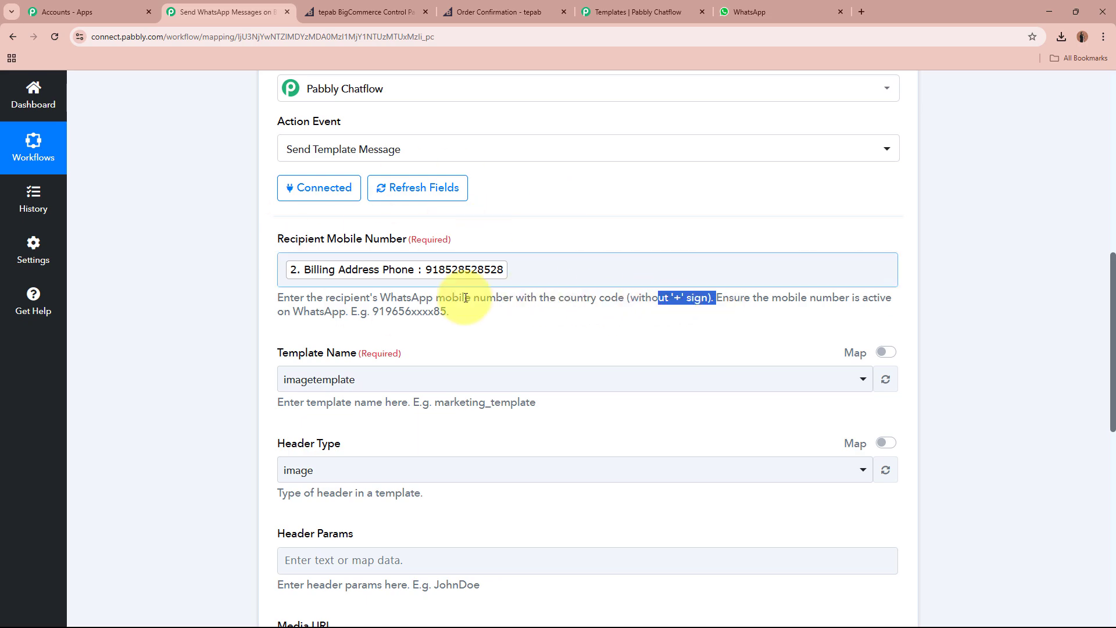
{"action": "triple_click", "coordinate": [170, 305]}
{"action": "left_click", "coordinate": [169, 305]}
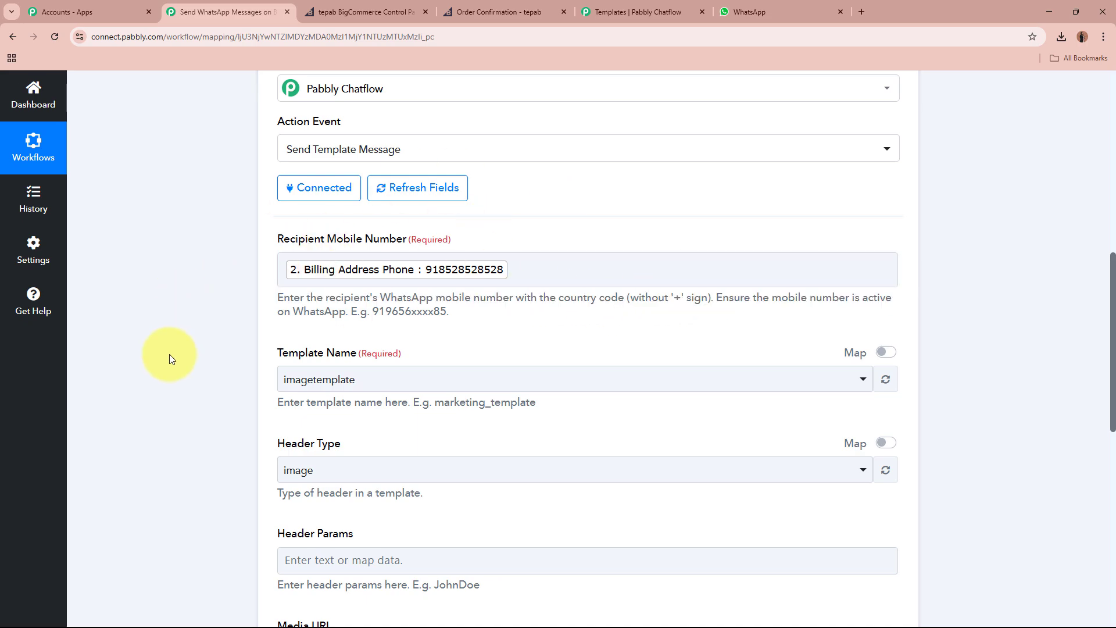
{"action": "scroll", "coordinate": [169, 354], "scroll_direction": "down", "scroll_amount": 2}
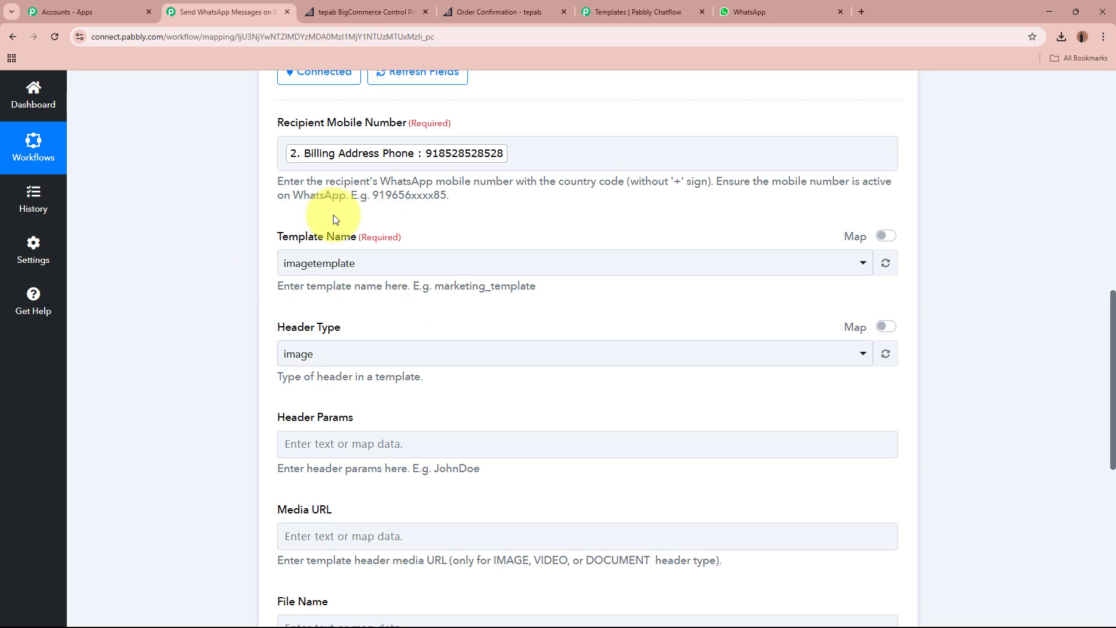
Check the template name in Chatflow, then choose order_confirmation_message as Template Name.
{"action": "left_click", "coordinate": [636, 12]}
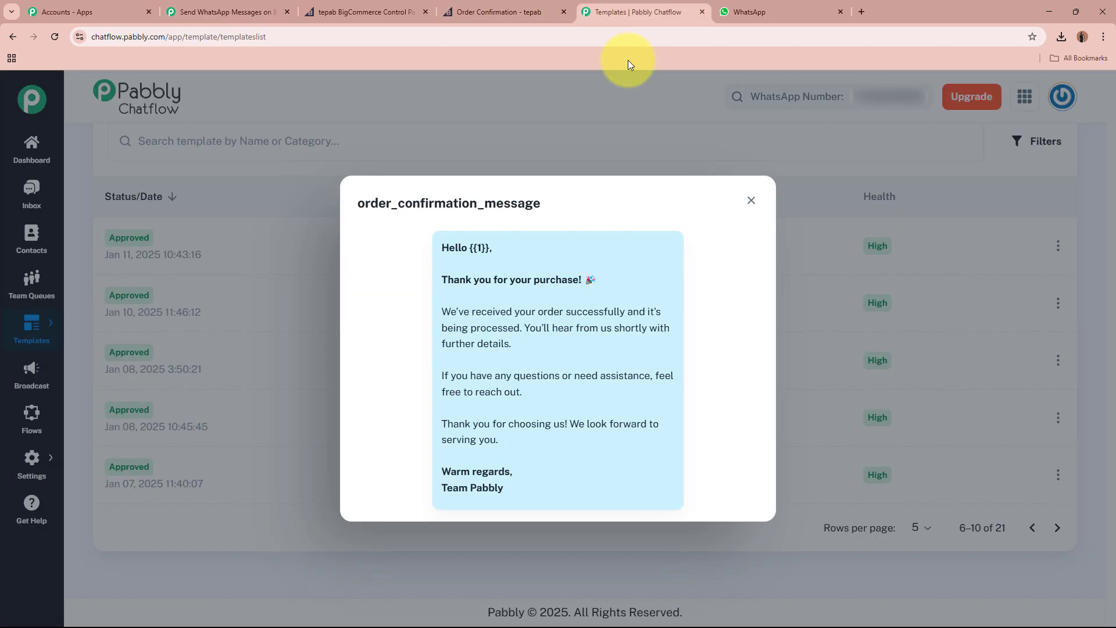
{"action": "left_click_drag", "start_coordinate": [356, 203], "coordinate": [552, 209]}
{"action": "left_click", "coordinate": [560, 210]}
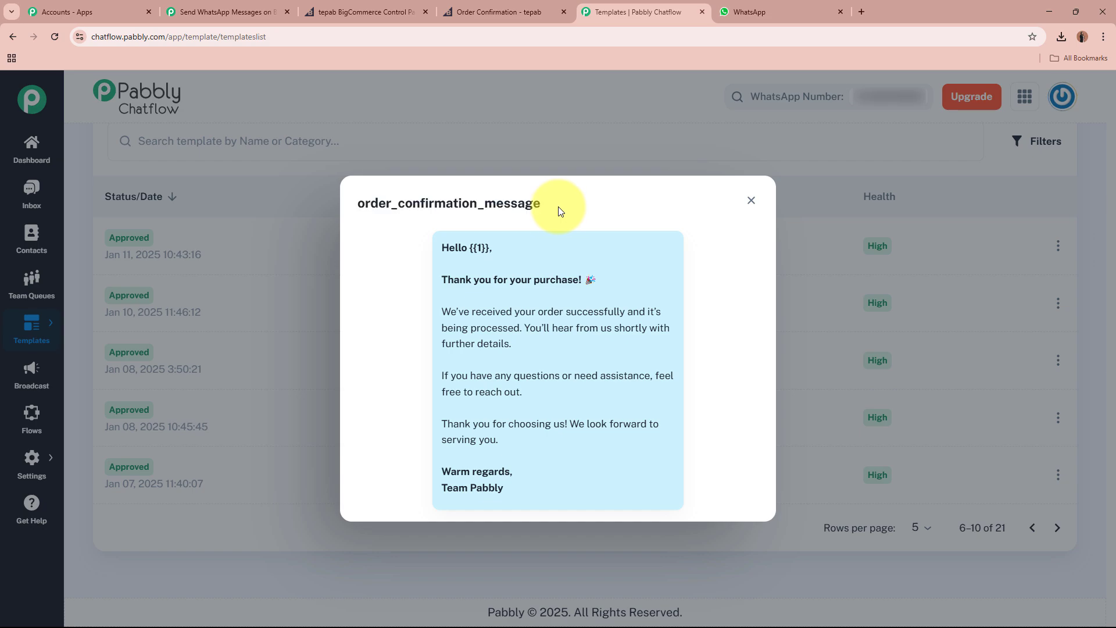
{"action": "left_click", "coordinate": [238, 12]}
{"action": "left_click", "coordinate": [378, 263]}
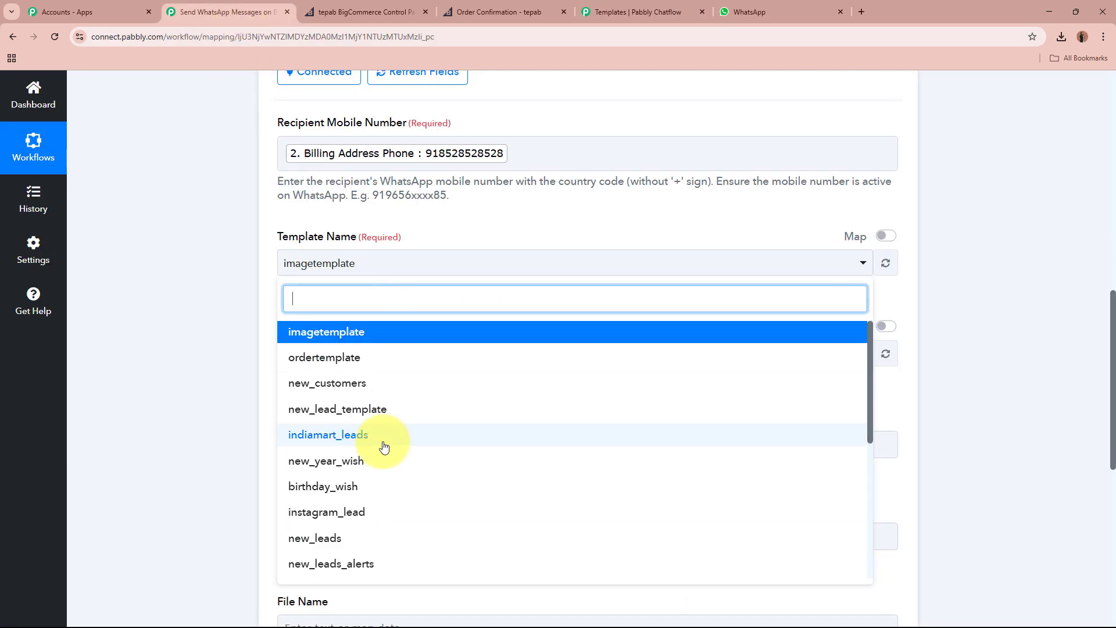
{"action": "scroll", "coordinate": [385, 445], "scroll_direction": "down", "scroll_amount": 3}
{"action": "left_click", "coordinate": [384, 464]}
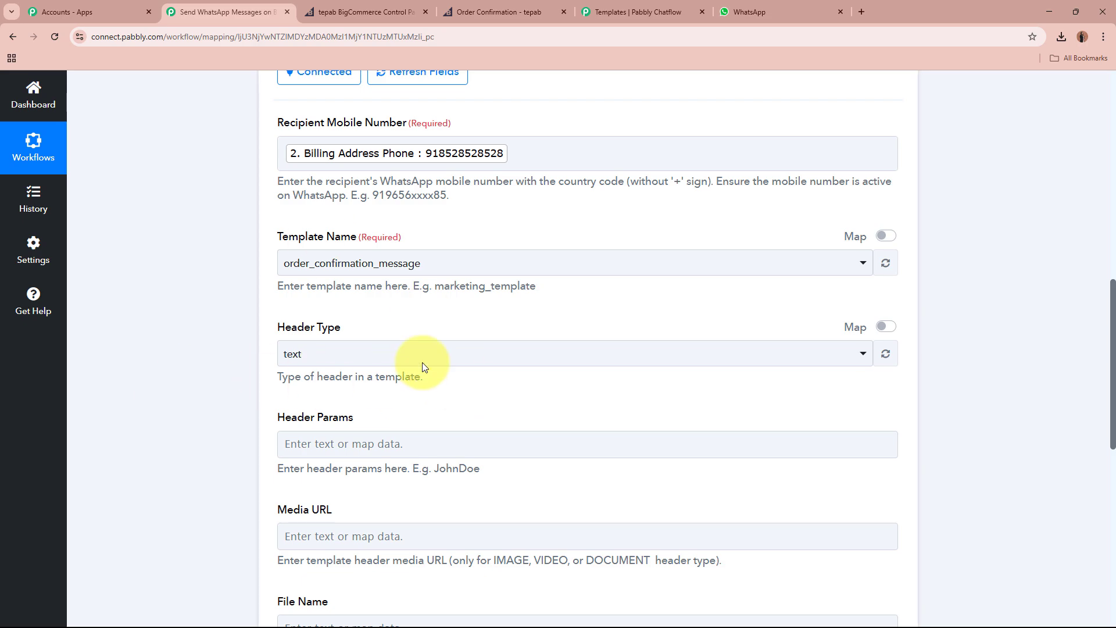
Read the body parameter label and its Customers Name example, then return to the Chatflow preview.
{"action": "scroll", "coordinate": [317, 274], "scroll_direction": "down", "scroll_amount": 2}
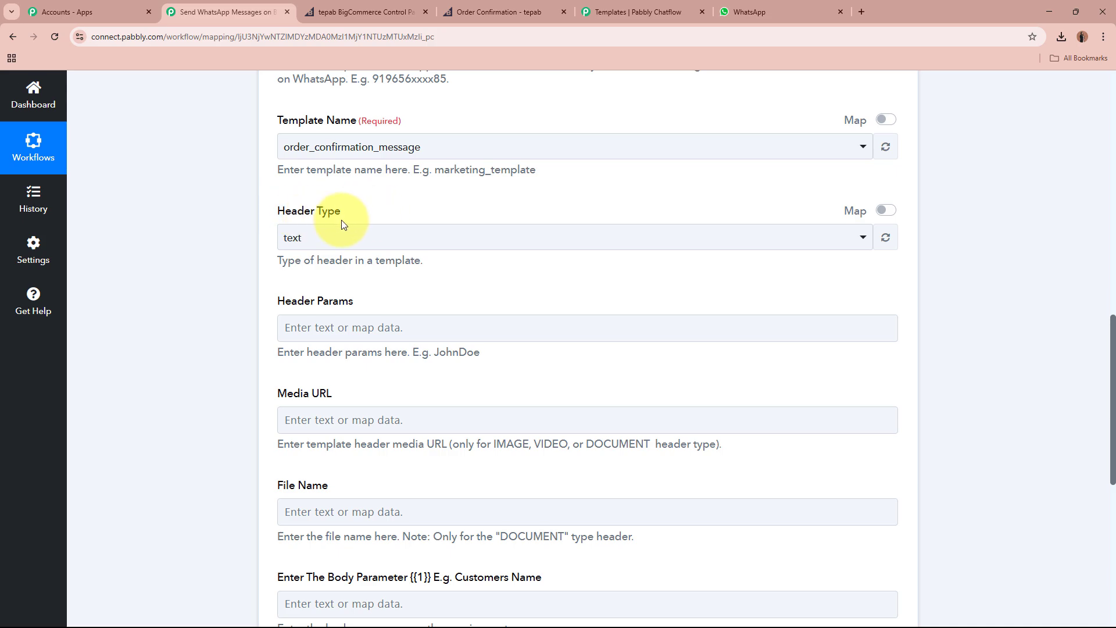
{"action": "scroll", "coordinate": [184, 277], "scroll_direction": "down", "scroll_amount": 2}
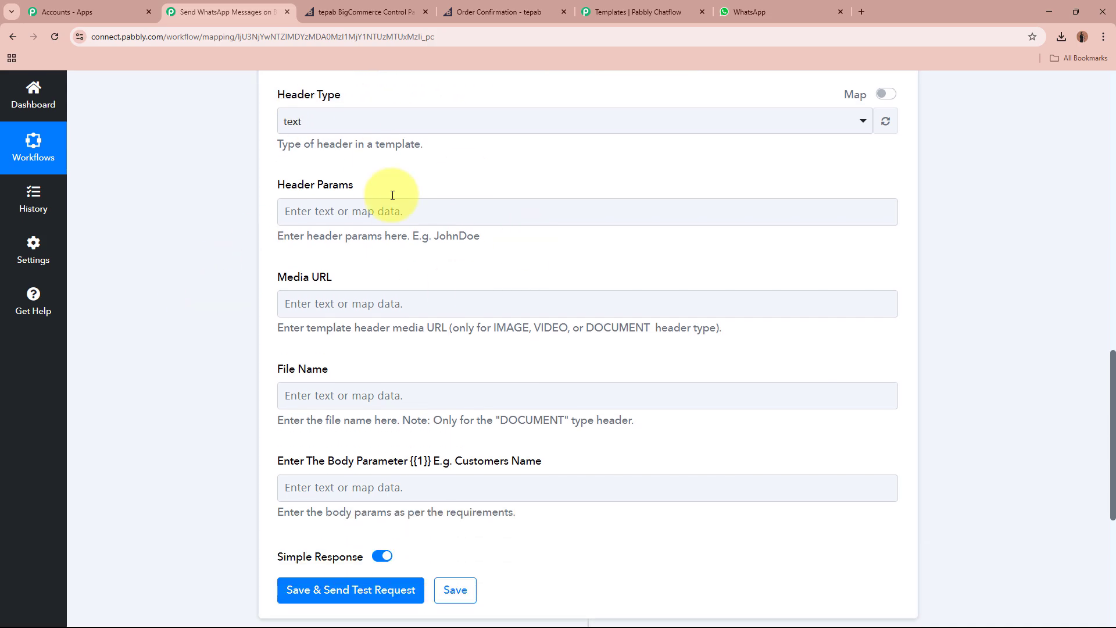
{"action": "scroll", "coordinate": [252, 187], "scroll_direction": "up", "scroll_amount": 1}
{"action": "scroll", "coordinate": [252, 187], "scroll_direction": "down", "scroll_amount": 1}
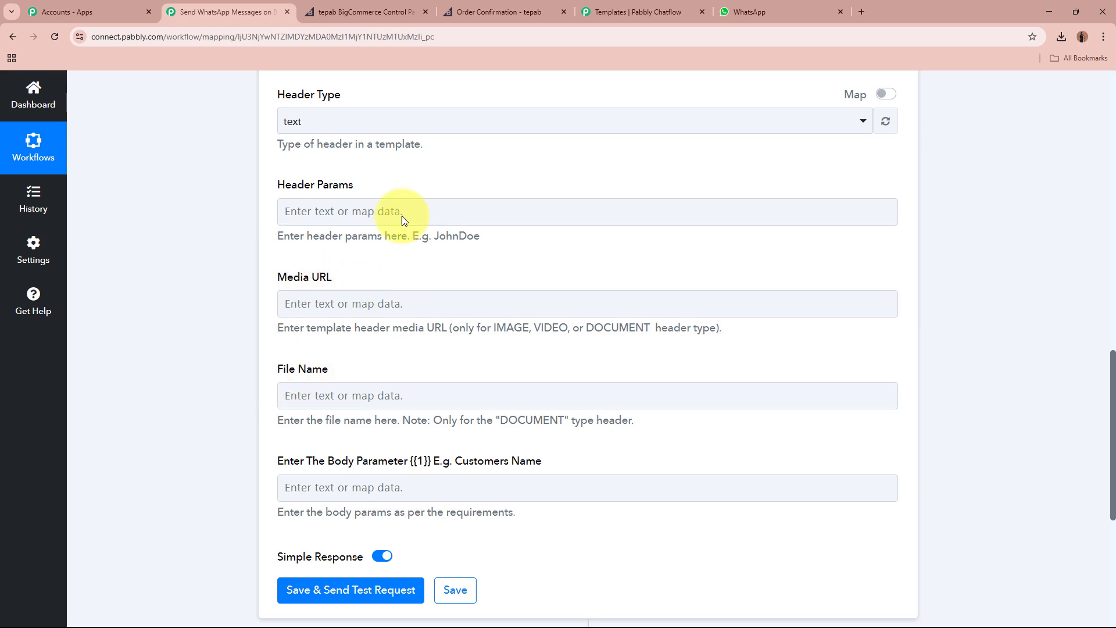
{"action": "scroll", "coordinate": [158, 270], "scroll_direction": "down", "scroll_amount": 3}
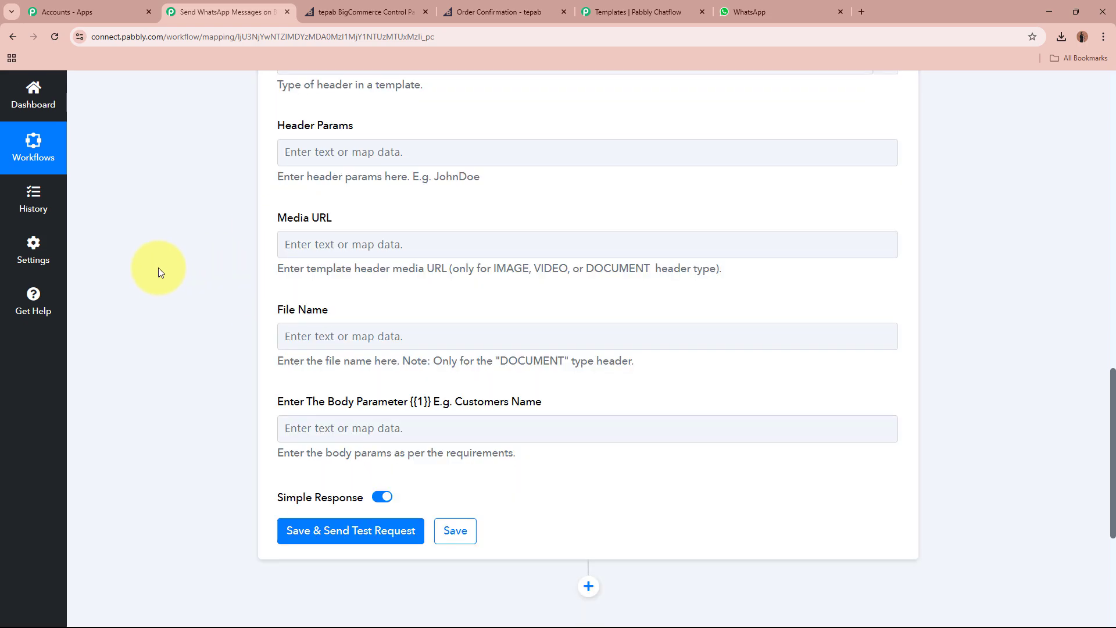
{"action": "left_click_drag", "start_coordinate": [286, 291], "coordinate": [556, 288]}
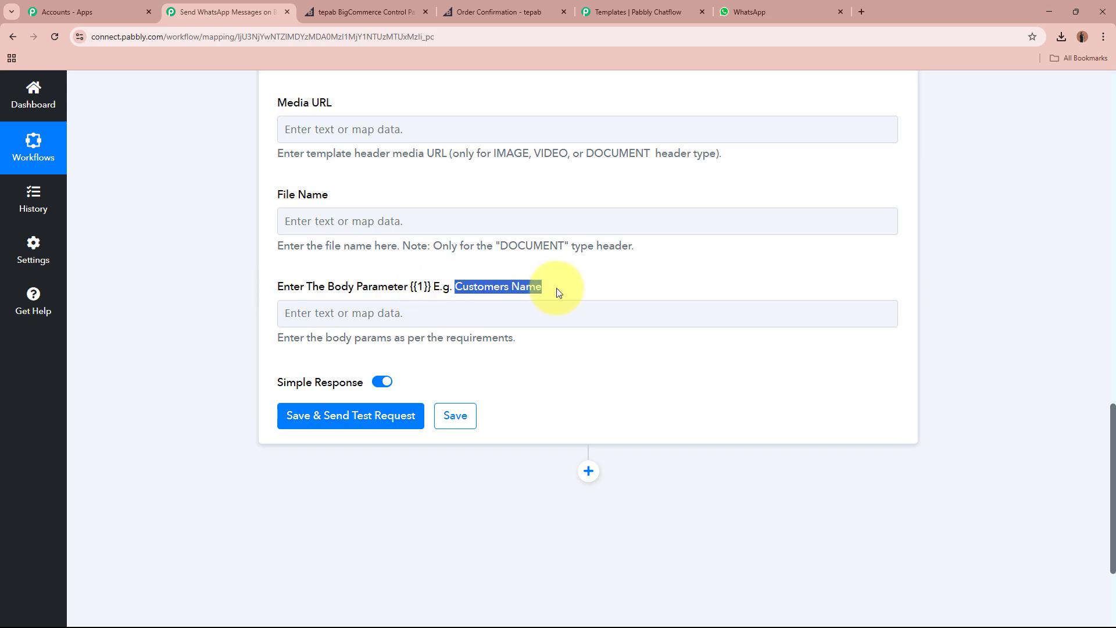
{"action": "left_click", "coordinate": [556, 288]}
{"action": "left_click_drag", "start_coordinate": [349, 284], "coordinate": [548, 282]}
{"action": "left_click", "coordinate": [549, 282]}
{"action": "left_click", "coordinate": [610, 12]}
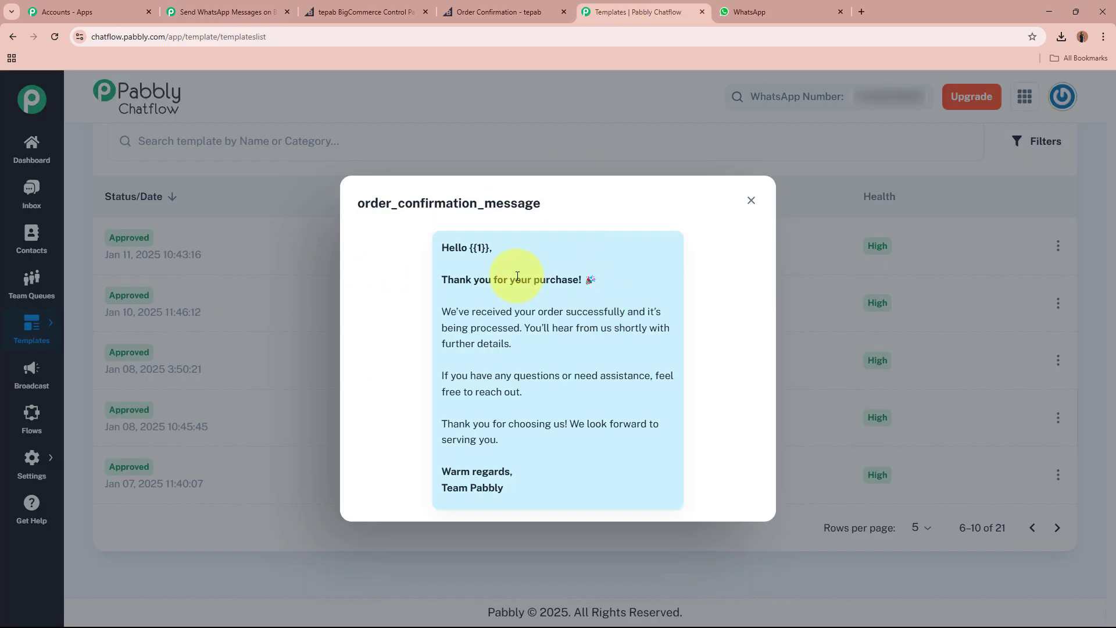
Compare the template's {{1}} placeholder with the body parameter's 'Customers Name' label example.
{"action": "left_click_drag", "start_coordinate": [468, 247], "coordinate": [508, 246]}
{"action": "left_click", "coordinate": [508, 246]}
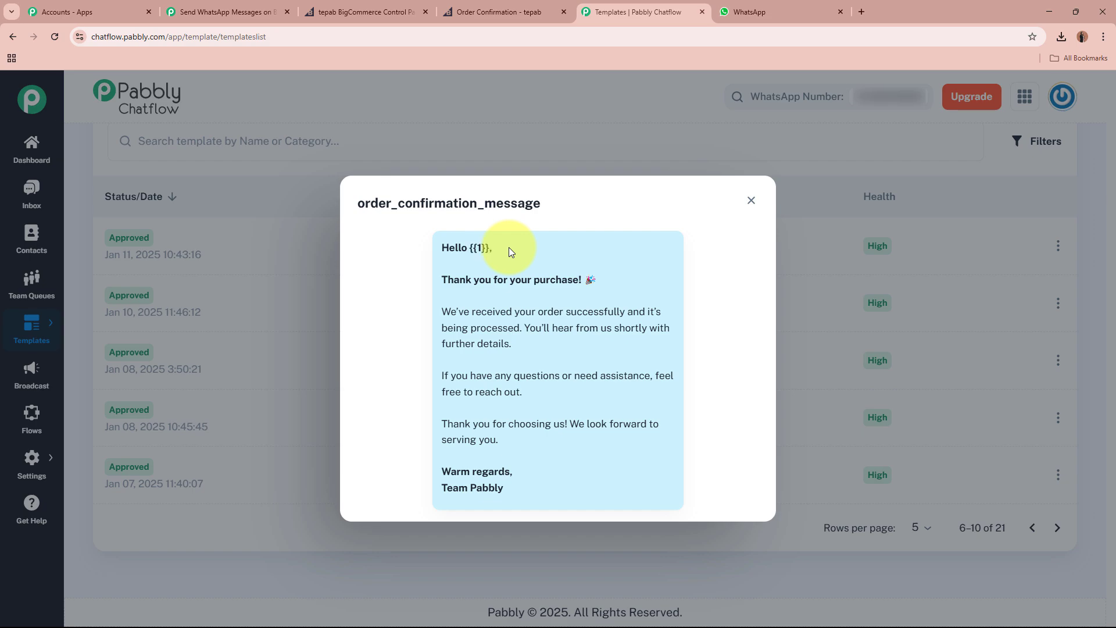
{"action": "left_click", "coordinate": [243, 10]}
{"action": "left_click_drag", "start_coordinate": [453, 288], "coordinate": [570, 289]}
{"action": "left_click", "coordinate": [571, 289]}
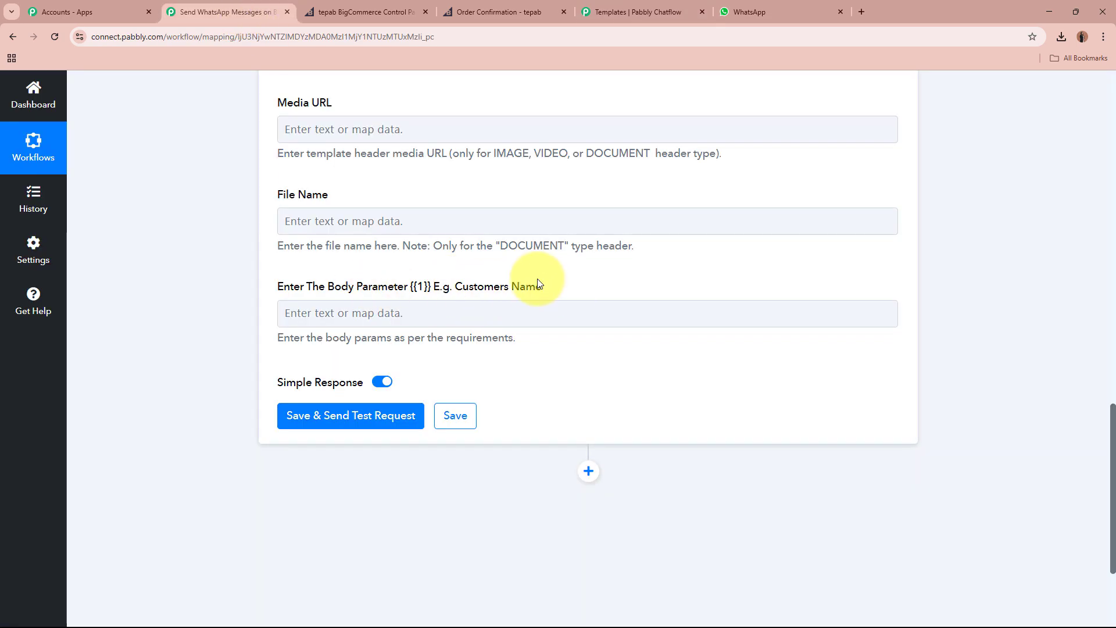
Map Billing Address First Name and Last Name into the {{1}} body parameter, then recheck the template preview.
{"action": "left_click", "coordinate": [394, 315]}
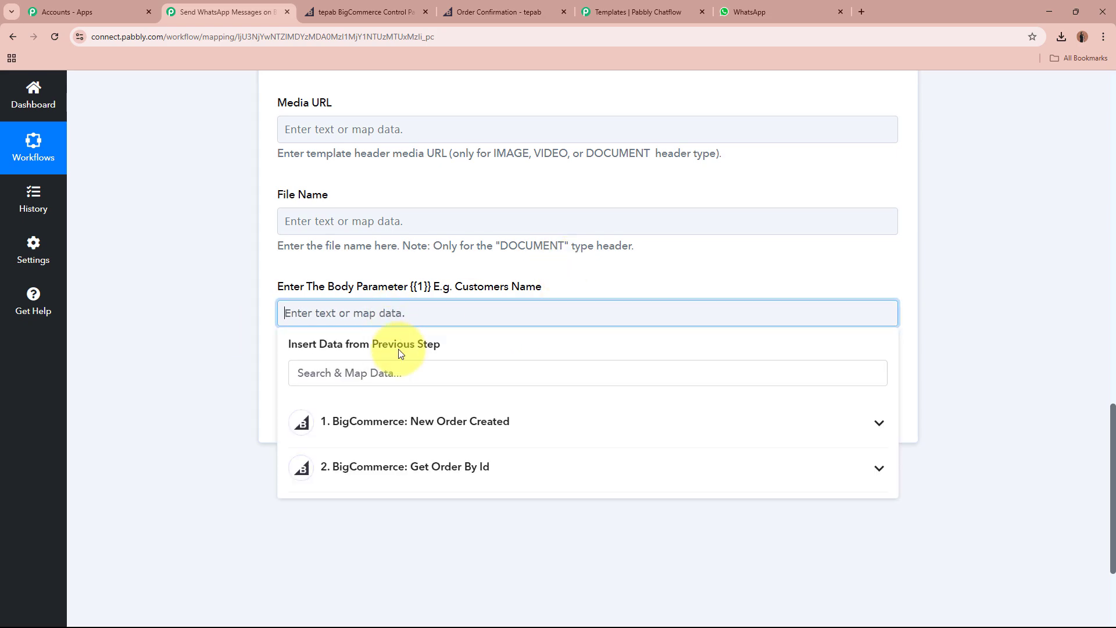
{"action": "type", "text": "name"}
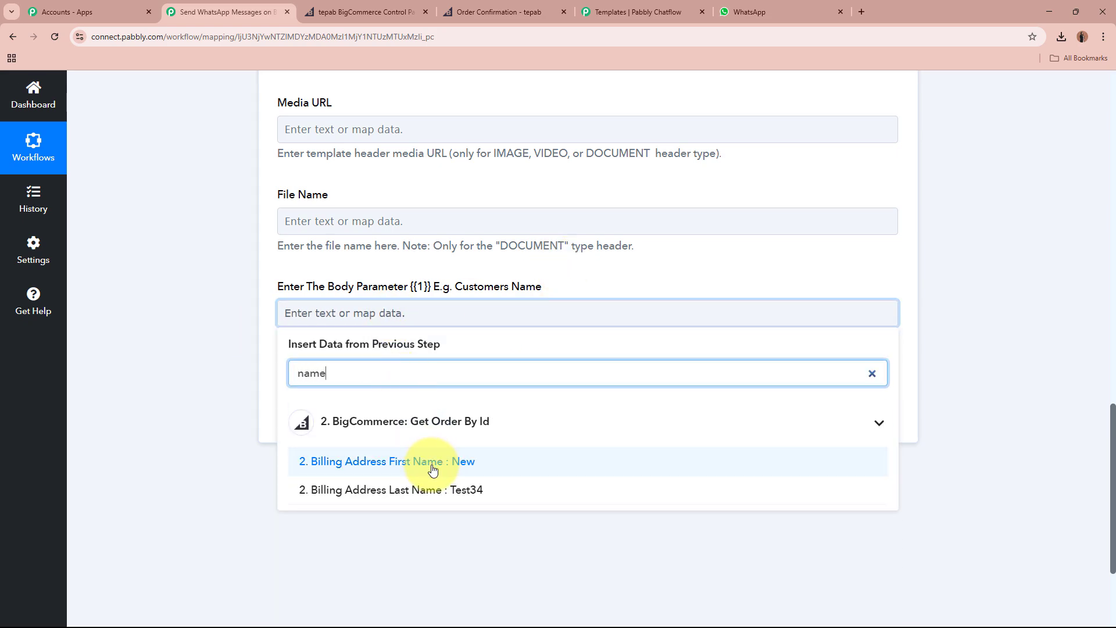
{"action": "left_click", "coordinate": [400, 462]}
{"action": "left_click", "coordinate": [445, 499]}
{"action": "left_click", "coordinate": [194, 323]}
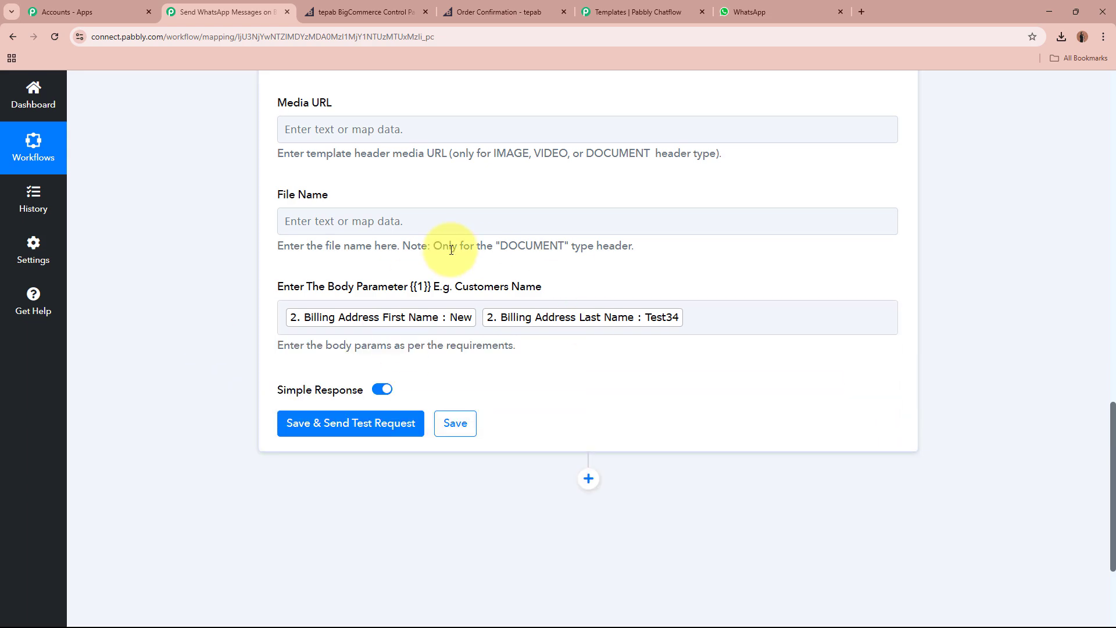
{"action": "left_click", "coordinate": [610, 11]}
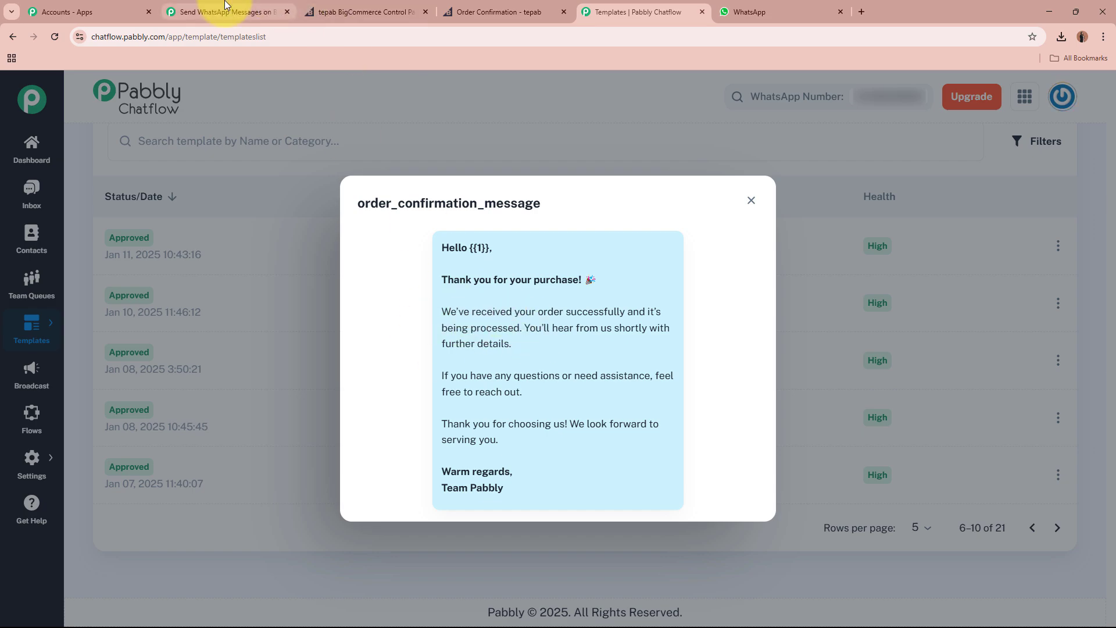
Delete the Billing Address Phone token so Recipient Mobile Number is empty.
{"action": "left_click", "coordinate": [250, 11]}
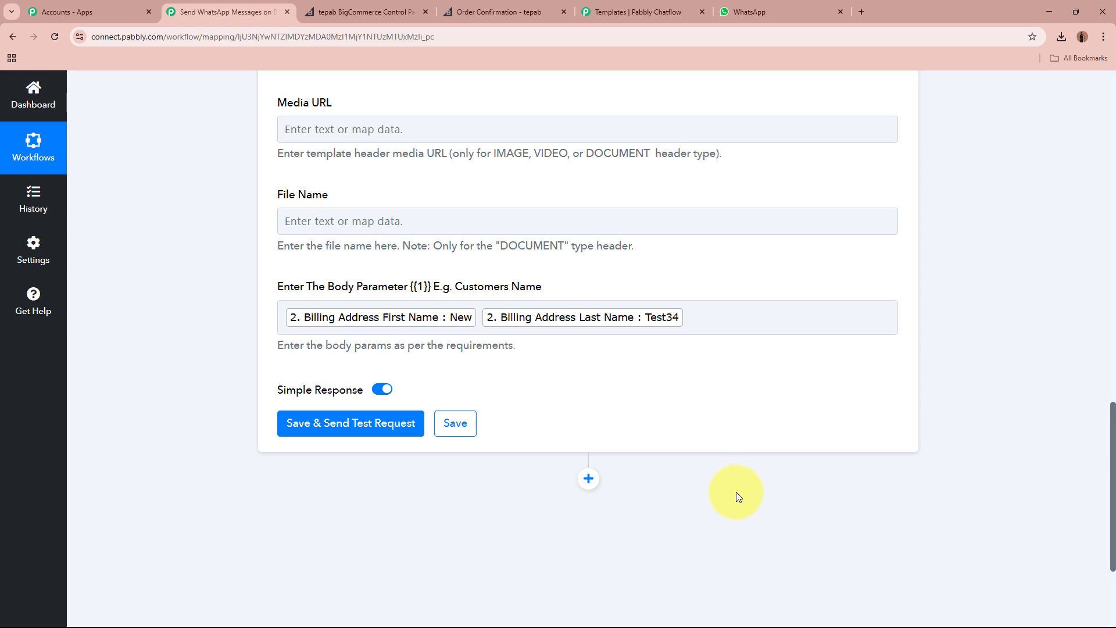
{"action": "scroll", "coordinate": [471, 284], "scroll_direction": "up", "scroll_amount": 6}
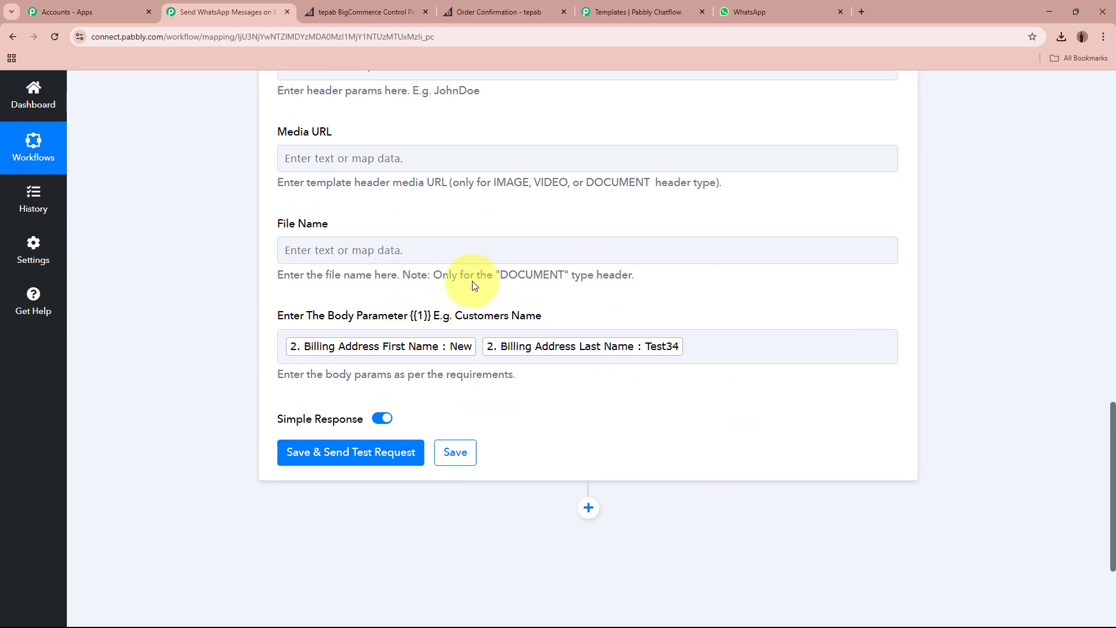
{"action": "scroll", "coordinate": [475, 289], "scroll_direction": "down", "scroll_amount": 8}
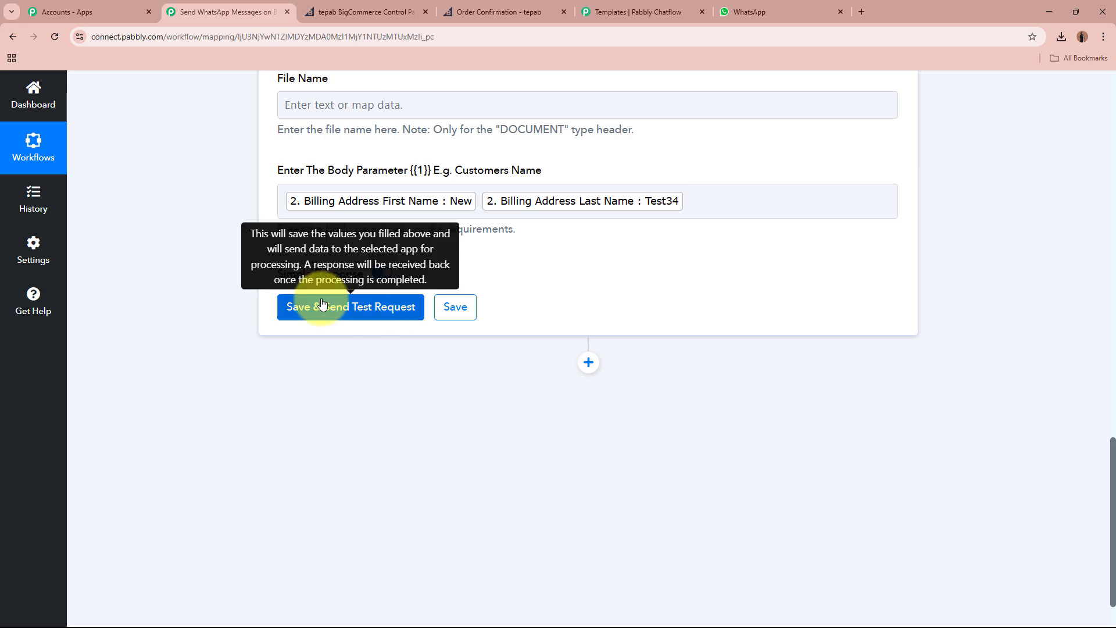
{"action": "scroll", "coordinate": [323, 304], "scroll_direction": "up", "scroll_amount": 4}
{"action": "scroll", "coordinate": [323, 304], "scroll_direction": "up", "scroll_amount": 8}
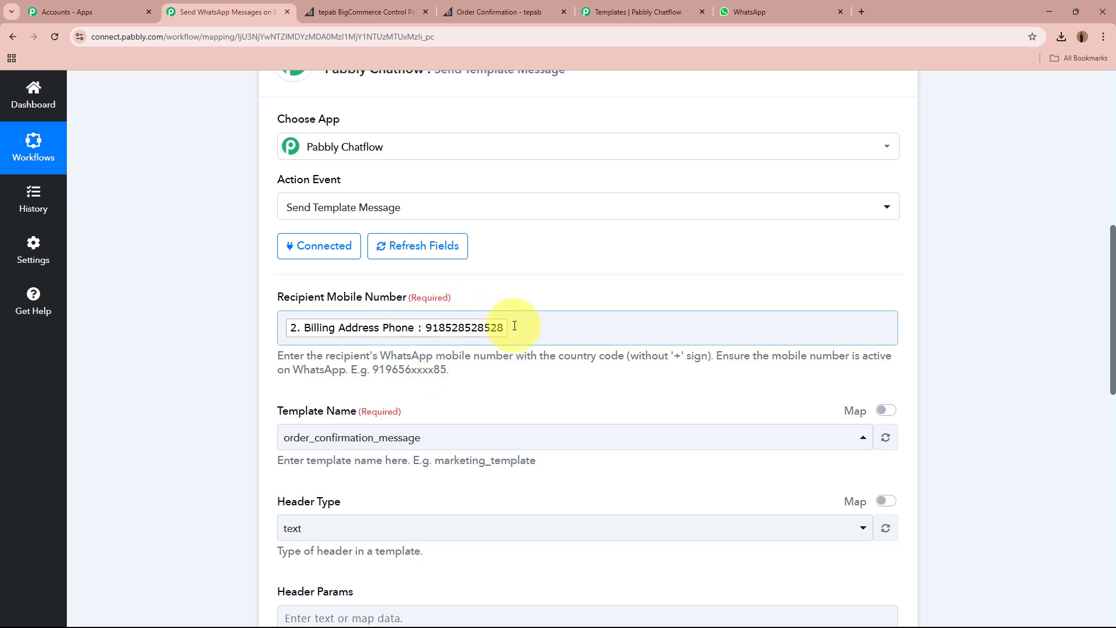
{"action": "left_click", "coordinate": [566, 328]}
{"action": "key", "text": "BackSpace"}
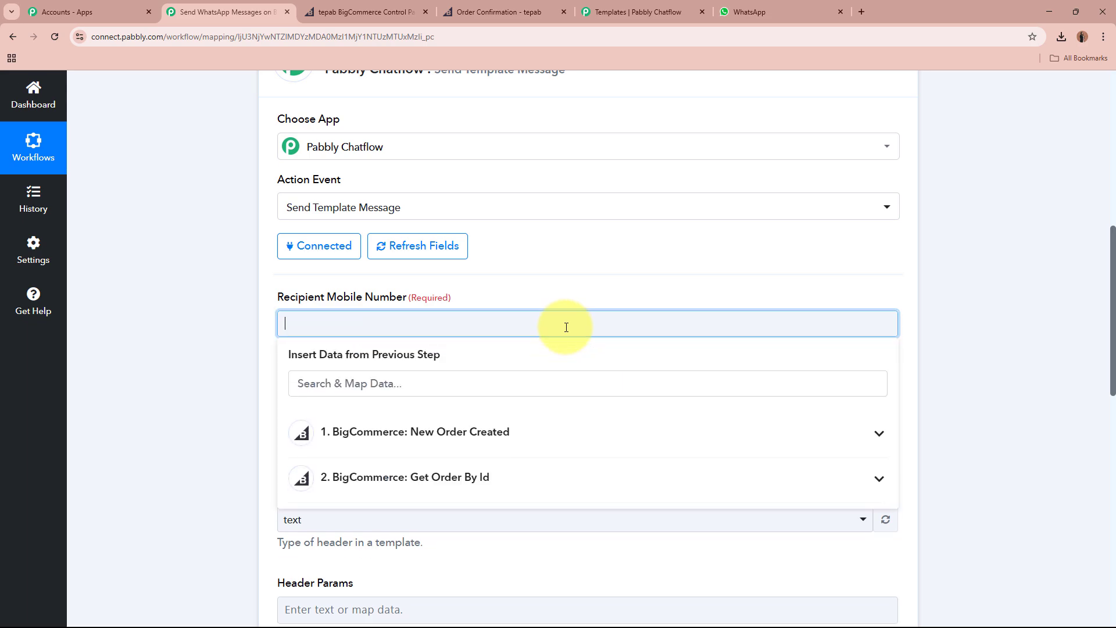
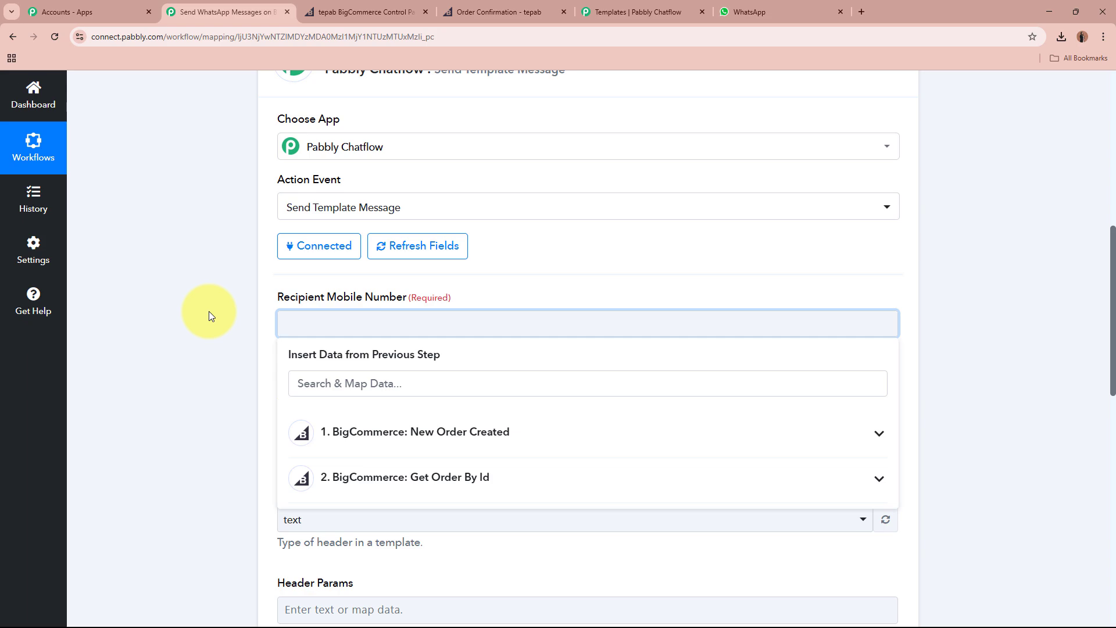
Paste the customer's phone number into Recipient Mobile Number, then save and send a test request.
{"action": "key", "text": "ctrl+v"}
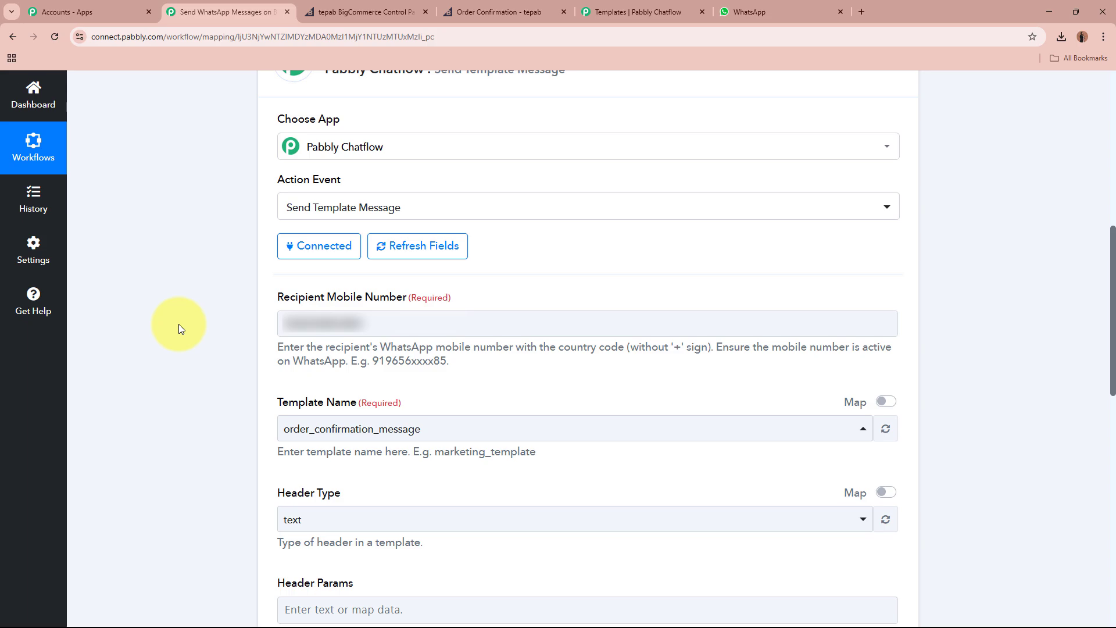
{"action": "scroll", "coordinate": [179, 323], "scroll_direction": "down", "scroll_amount": 10}
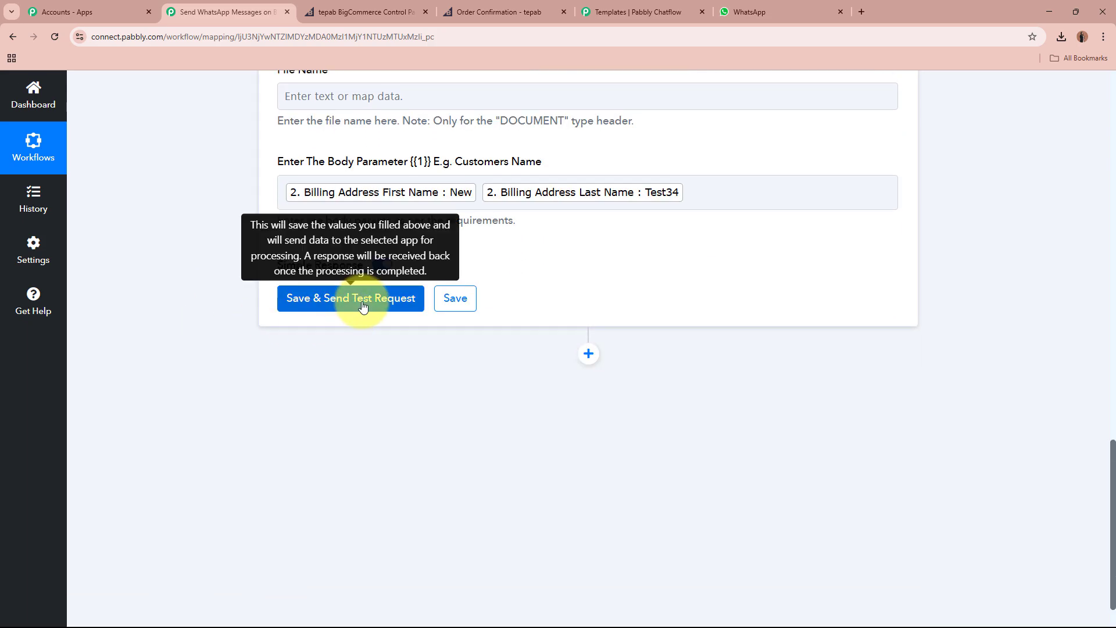
{"action": "left_click", "coordinate": [362, 299]}
Check the test response for Status success, 'Message sent', the recipient number and WhatsApp status accepted.
{"action": "scroll", "coordinate": [168, 332], "scroll_direction": "down", "scroll_amount": 1}
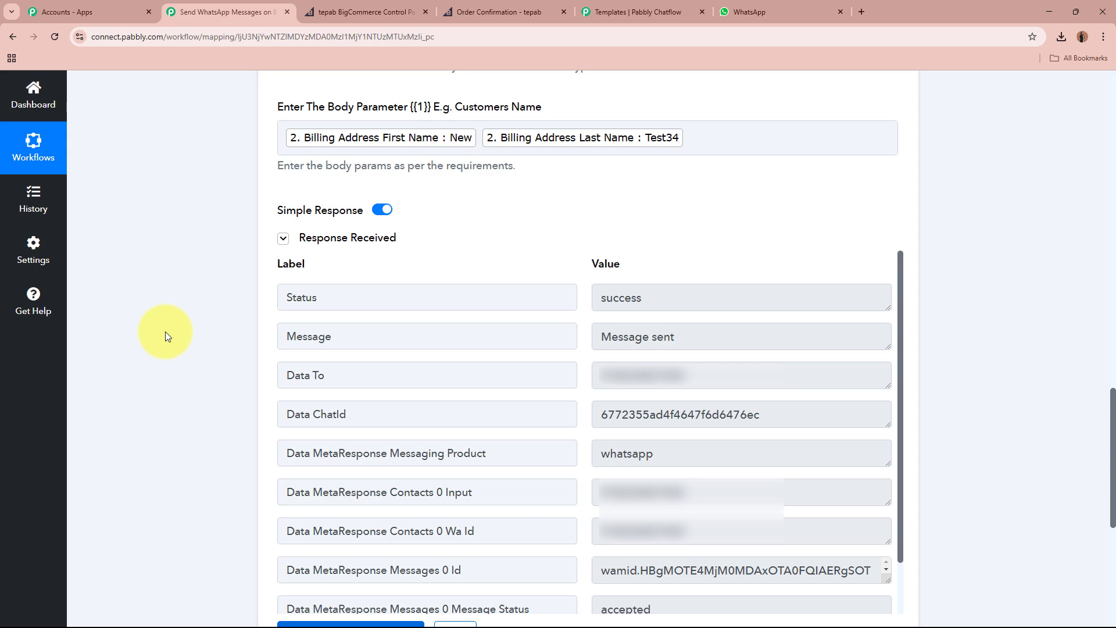
{"action": "scroll", "coordinate": [165, 332], "scroll_direction": "down", "scroll_amount": 2}
{"action": "left_click_drag", "start_coordinate": [646, 183], "coordinate": [548, 169]}
{"action": "left_click", "coordinate": [692, 222]}
{"action": "left_click_drag", "start_coordinate": [692, 222], "coordinate": [540, 201]}
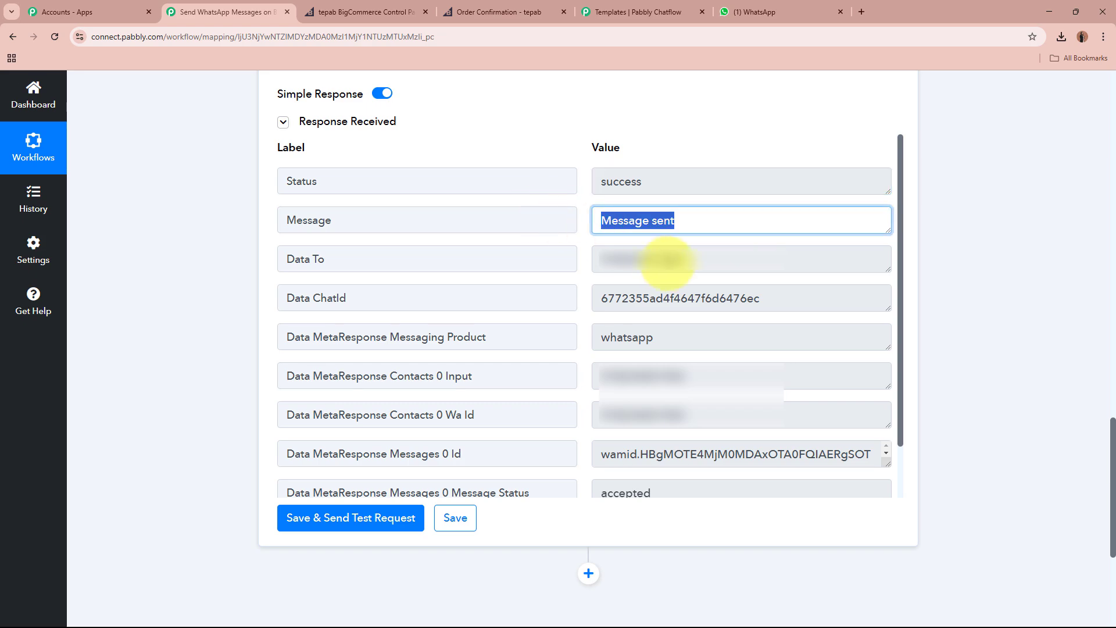
{"action": "left_click_drag", "start_coordinate": [712, 259], "coordinate": [534, 249]}
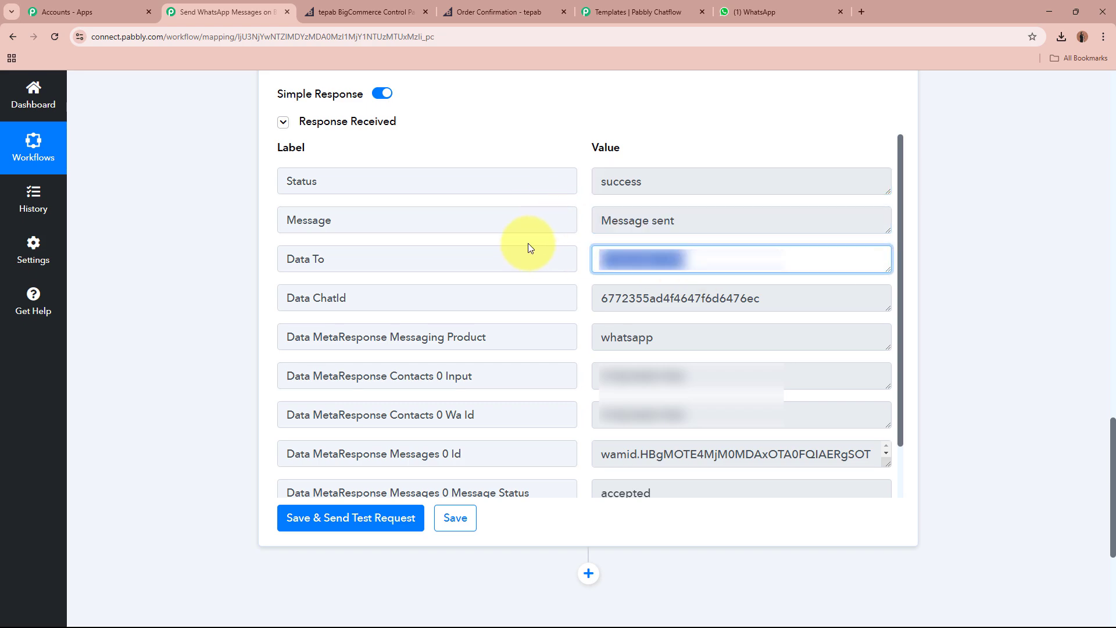
{"action": "left_click", "coordinate": [992, 283]}
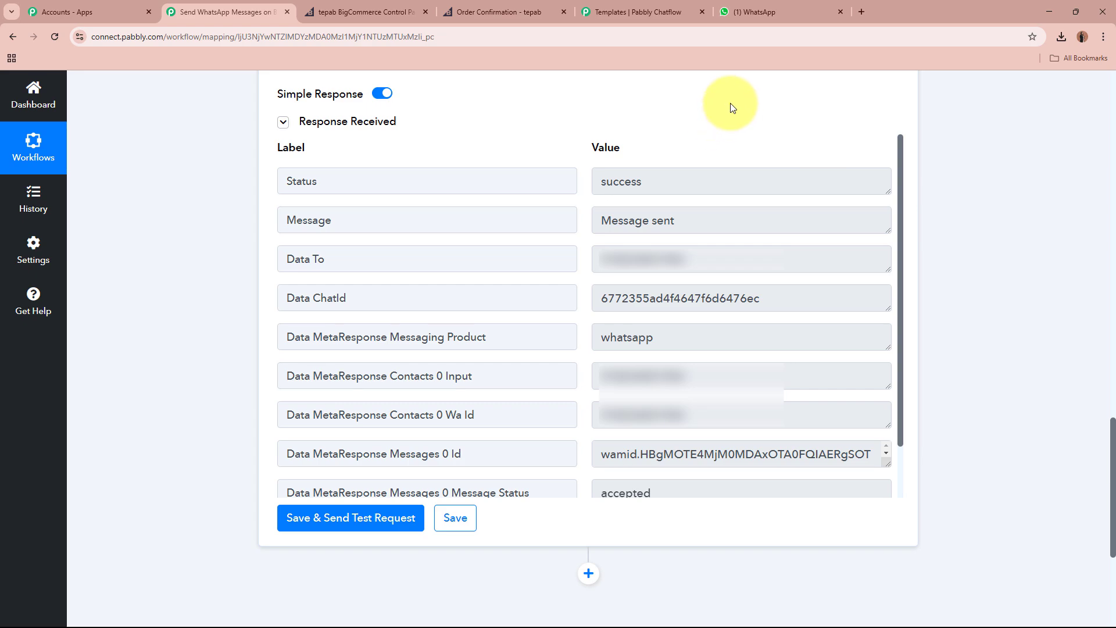
Read the delivered WhatsApp message starting 'Hello New Test34, Thank you for your purchase!' signed Team Pabbly.
{"action": "left_click", "coordinate": [753, 12]}
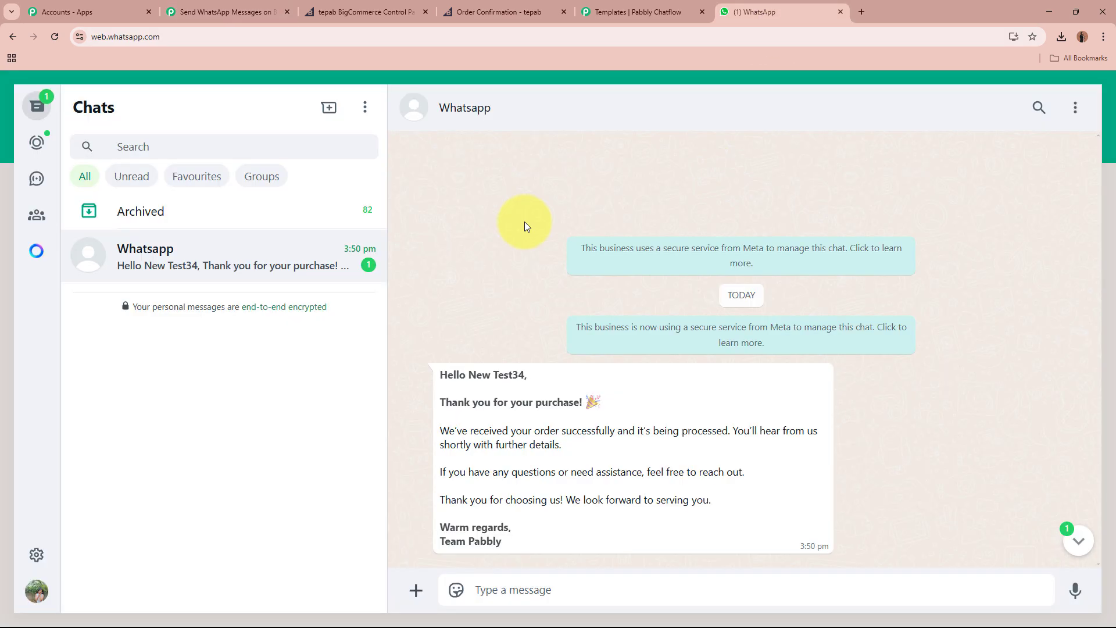
{"action": "left_click_drag", "start_coordinate": [445, 367], "coordinate": [514, 534]}
{"action": "left_click", "coordinate": [515, 526]}
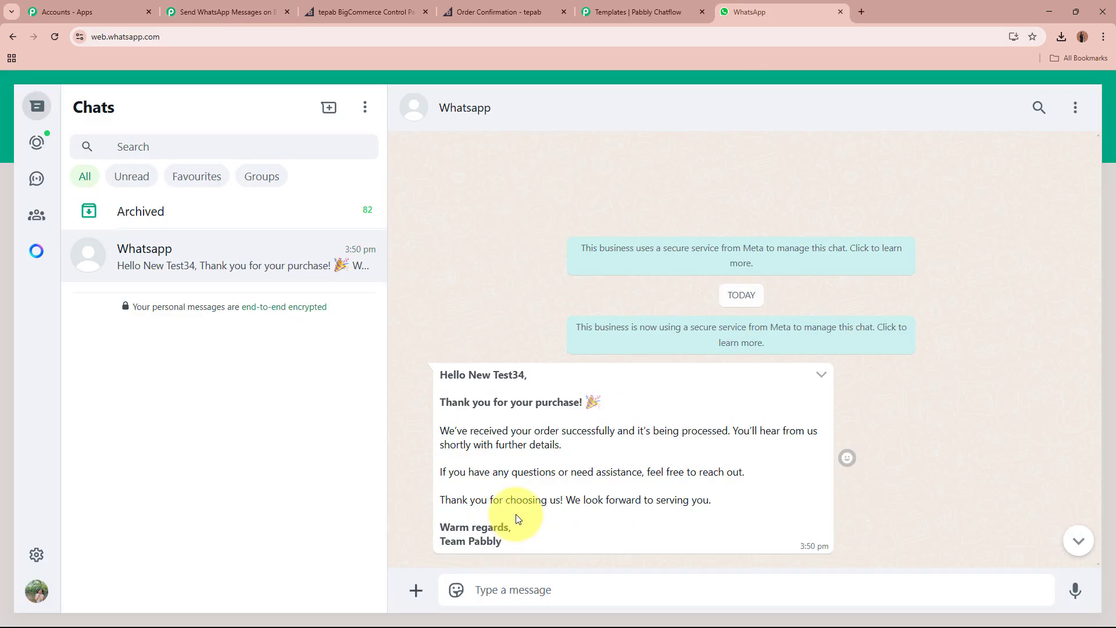
{"action": "left_click_drag", "start_coordinate": [446, 374], "coordinate": [527, 375]}
{"action": "left_click_drag", "start_coordinate": [445, 399], "coordinate": [543, 515]}
{"action": "left_click", "coordinate": [549, 500]}
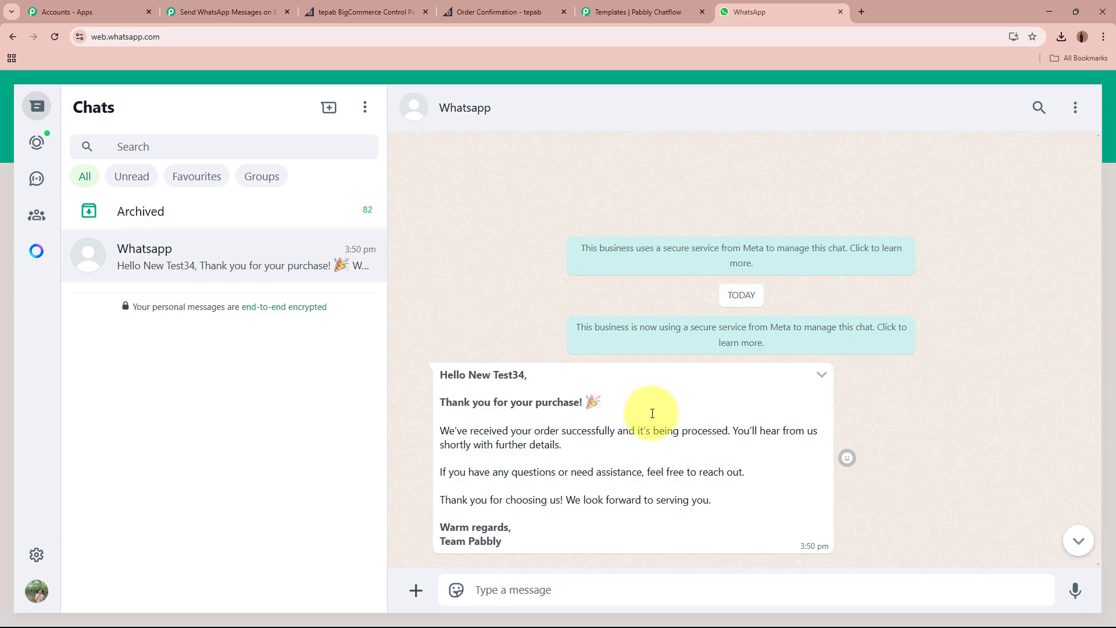
{"action": "left_click_drag", "start_coordinate": [441, 375], "coordinate": [627, 526]}
{"action": "left_click", "coordinate": [647, 478]}
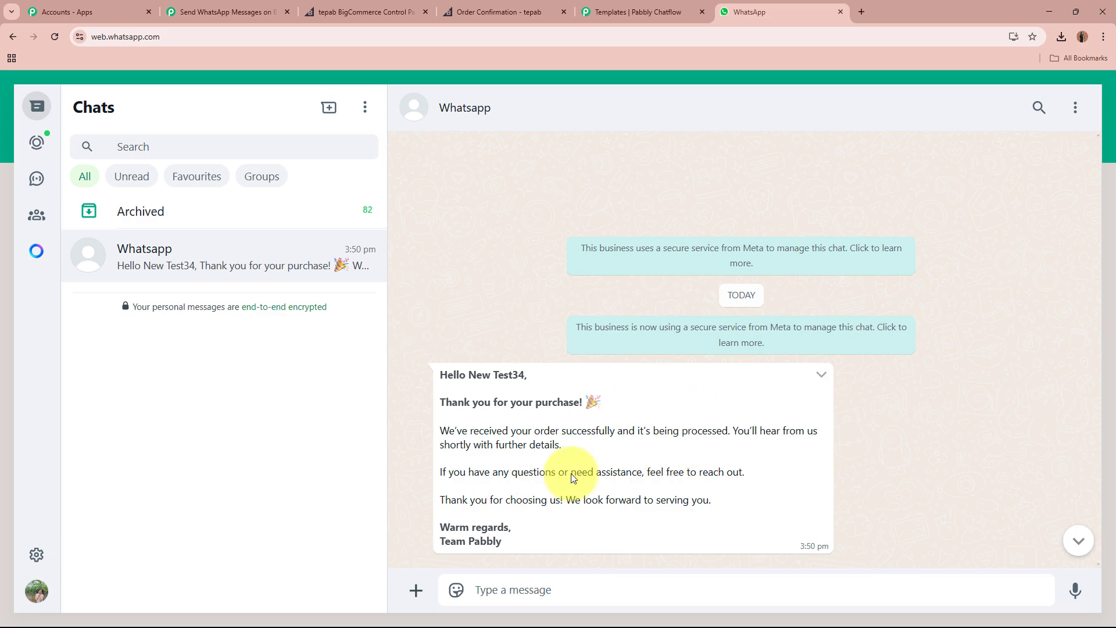
Close the Chatflow template preview and open the contact's conversation in the Inbox.
{"action": "left_click", "coordinate": [629, 12]}
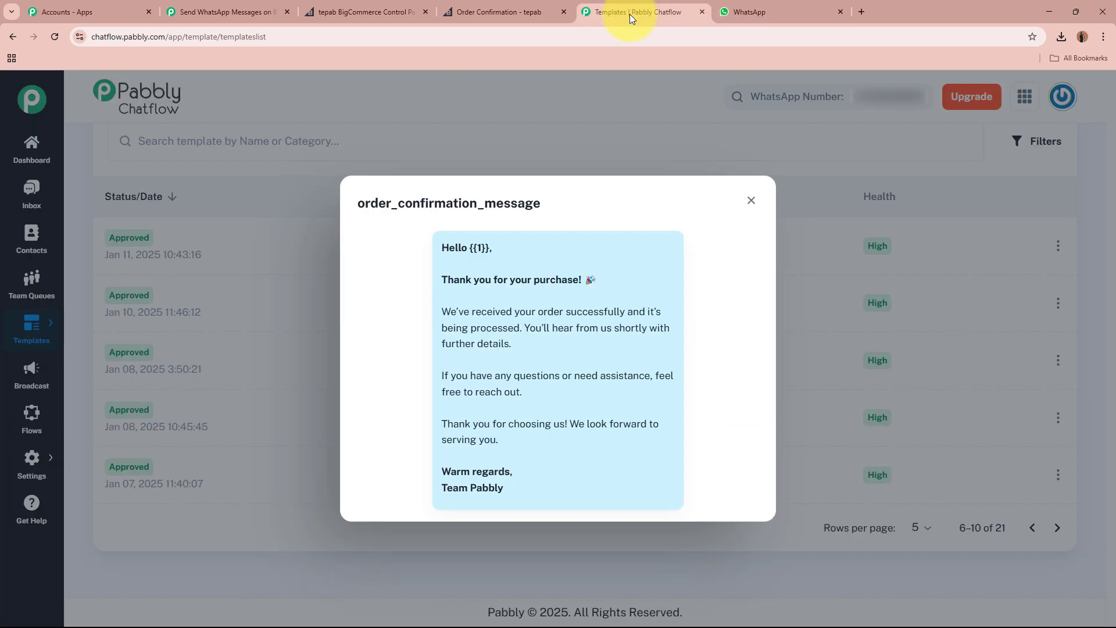
{"action": "left_click", "coordinate": [749, 200]}
{"action": "scroll", "coordinate": [715, 392], "scroll_direction": "up", "scroll_amount": 5}
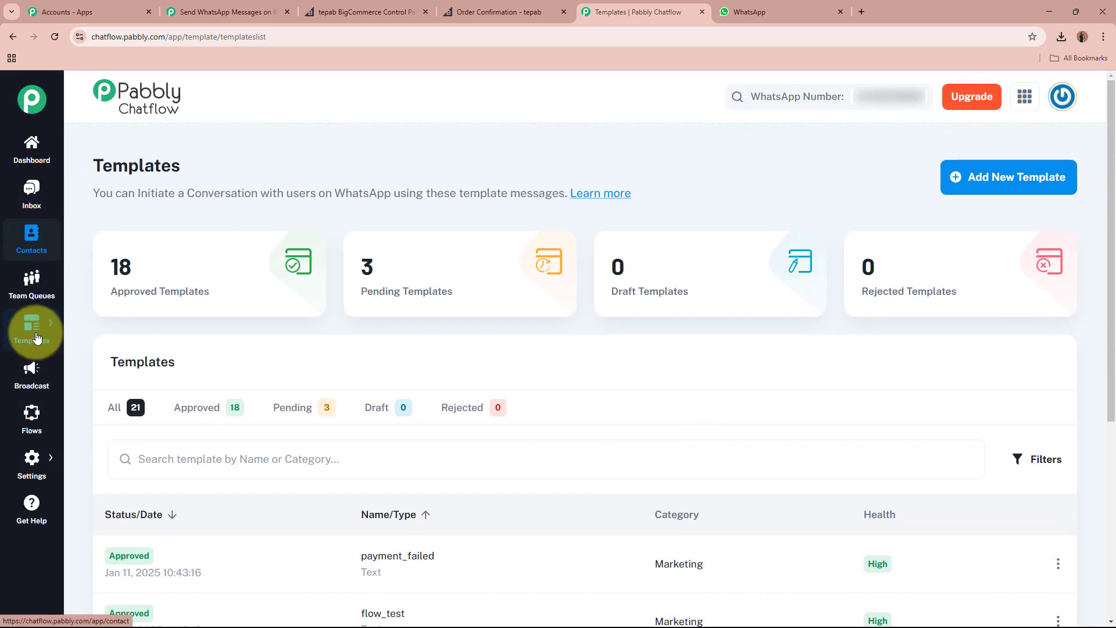
{"action": "scroll", "coordinate": [29, 334], "scroll_direction": "down", "scroll_amount": 3}
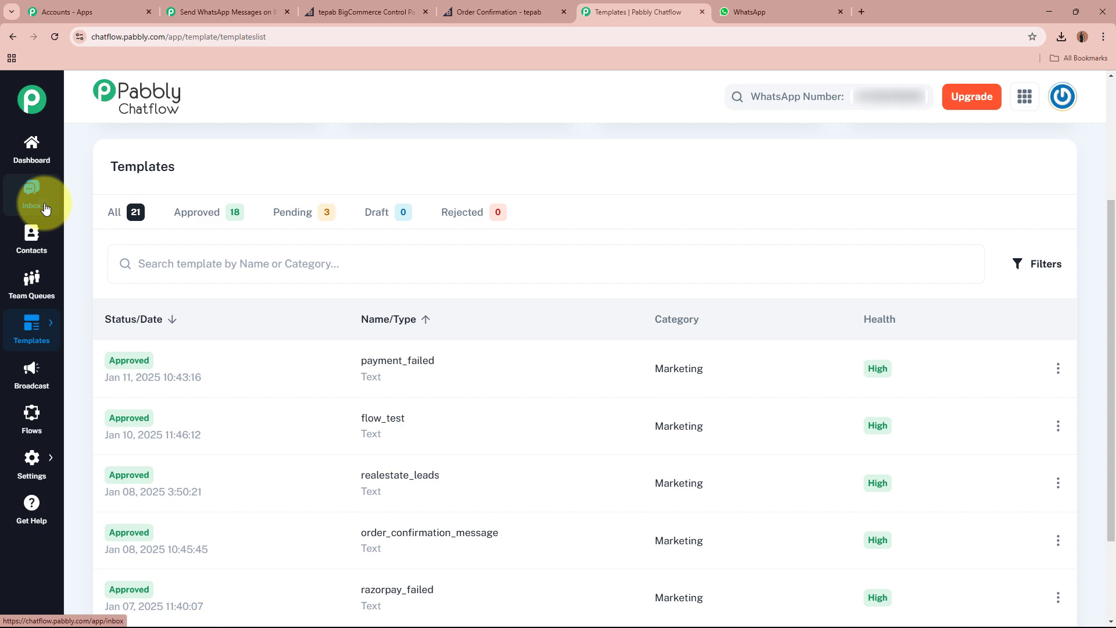
{"action": "left_click", "coordinate": [45, 209]}
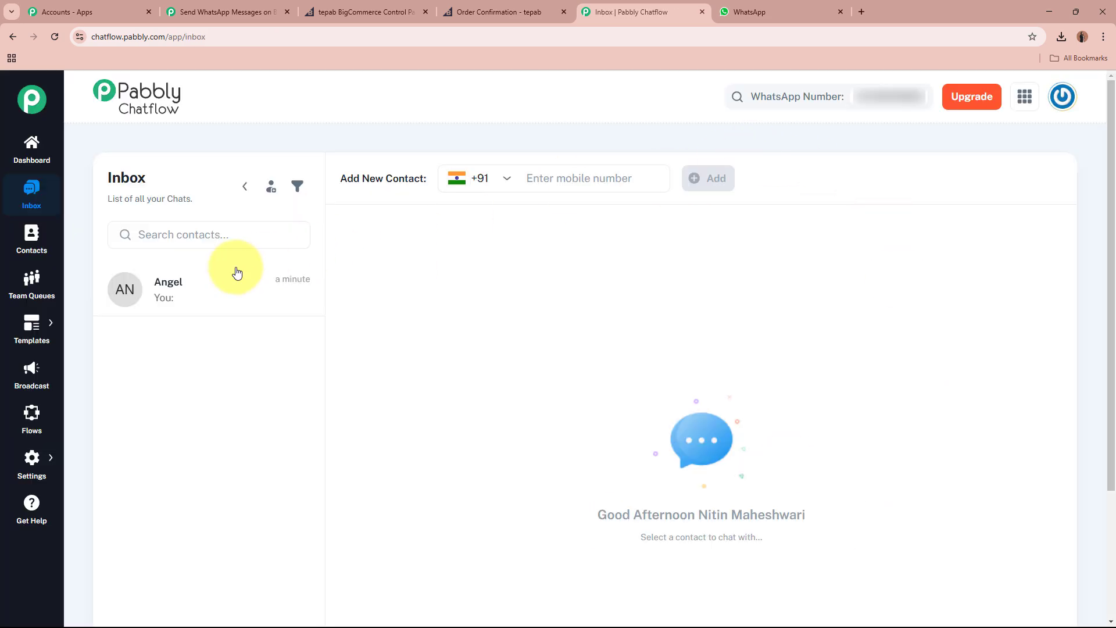
{"action": "left_click", "coordinate": [212, 291]}
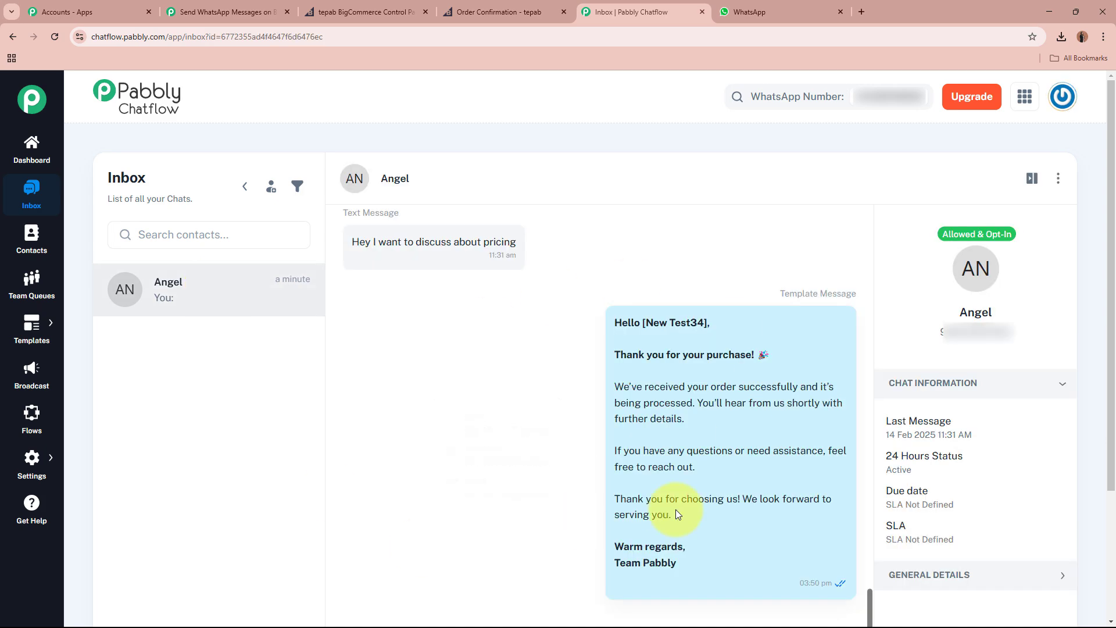
Review the order confirmation in the chat: personalised greeting, contact number, and body down to Team Pabbly.
{"action": "scroll", "coordinate": [700, 396], "scroll_direction": "down", "scroll_amount": 3}
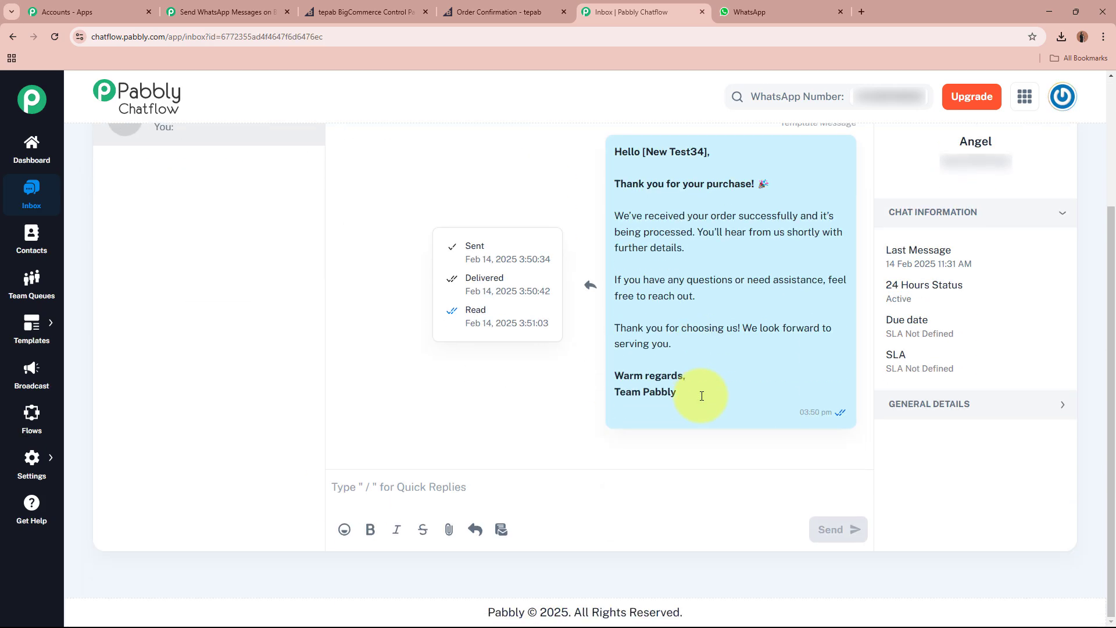
{"action": "scroll", "coordinate": [692, 349], "scroll_direction": "up", "scroll_amount": 1}
{"action": "scroll", "coordinate": [685, 322], "scroll_direction": "down", "scroll_amount": 1}
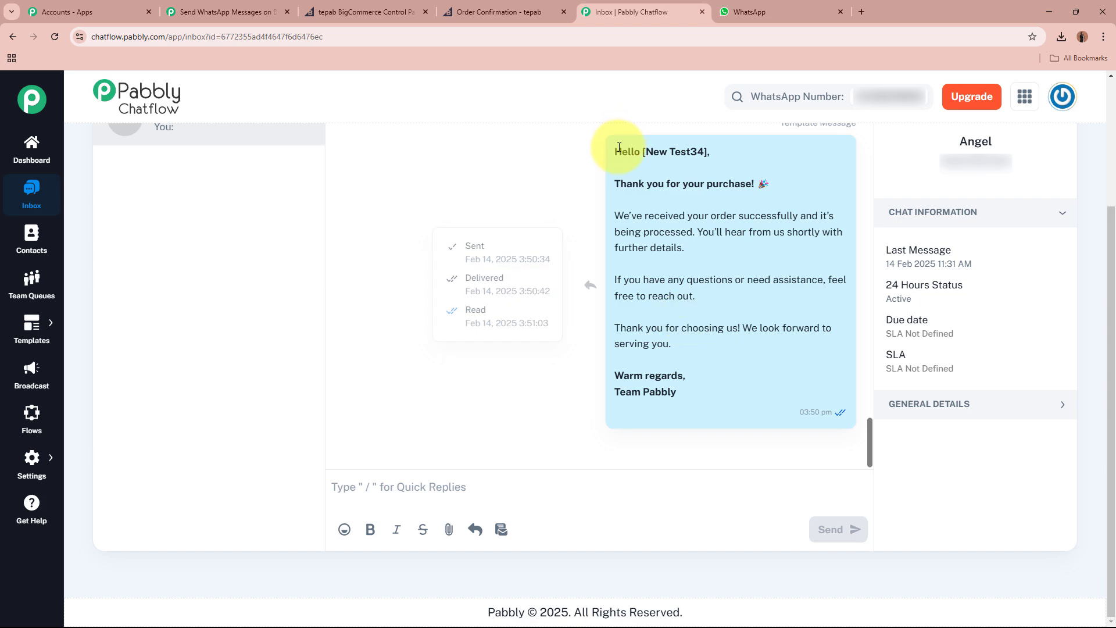
{"action": "left_click_drag", "start_coordinate": [616, 152], "coordinate": [718, 153]}
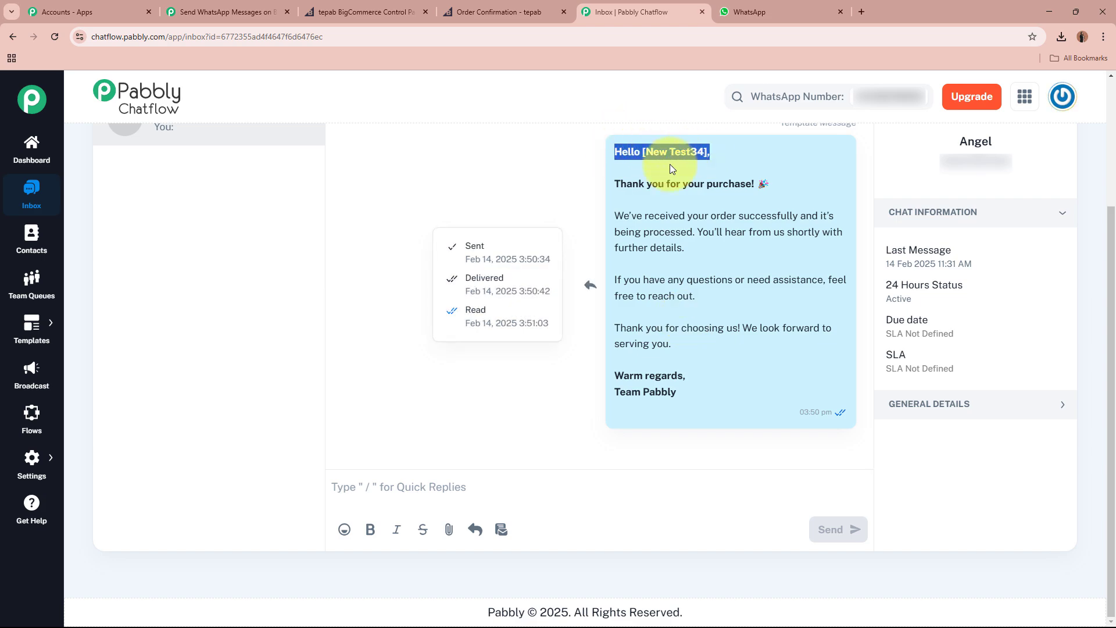
{"action": "left_click_drag", "start_coordinate": [927, 166], "coordinate": [1049, 167]}
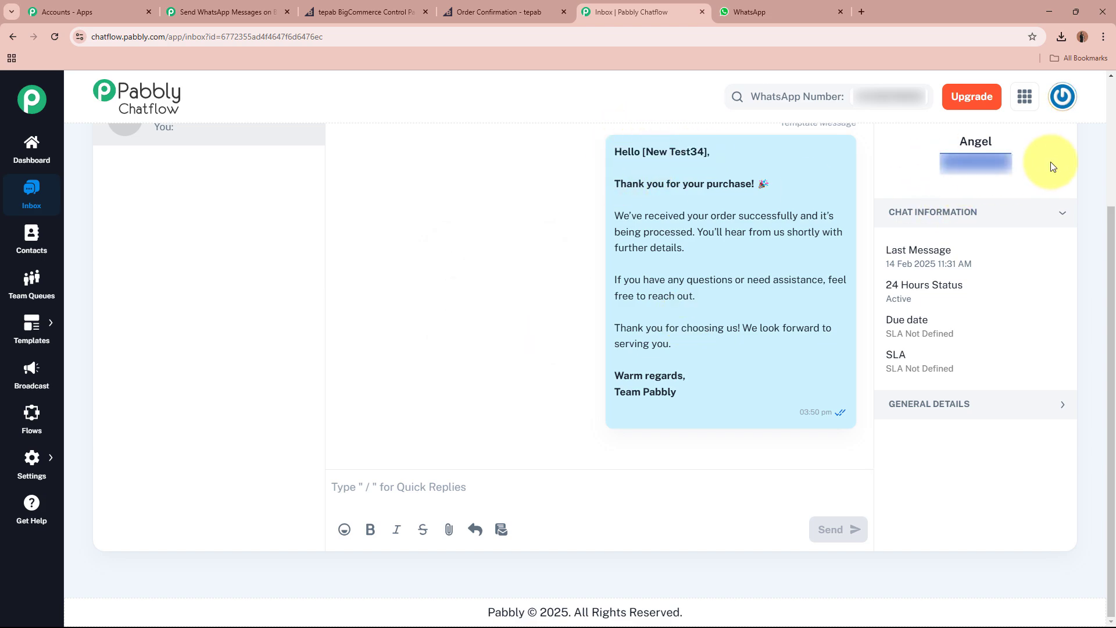
{"action": "left_click_drag", "start_coordinate": [616, 177], "coordinate": [727, 403]}
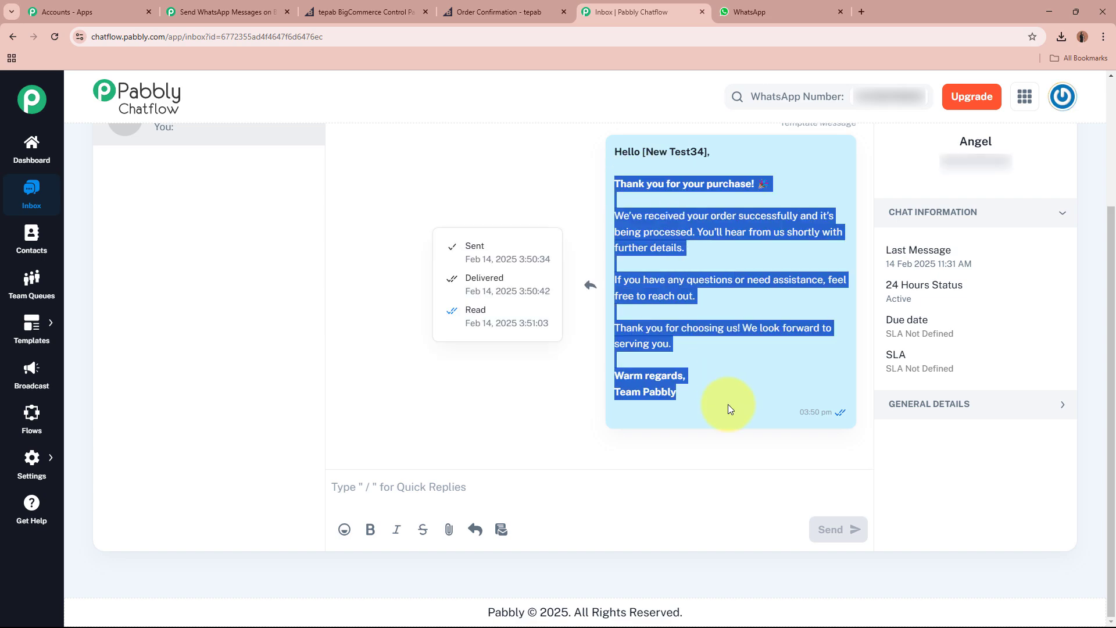
{"action": "left_click", "coordinate": [726, 362]}
From WhatsApp, reply to the business with 'Hey, when my order is doing to be delivered?'.
{"action": "left_click", "coordinate": [756, 12]}
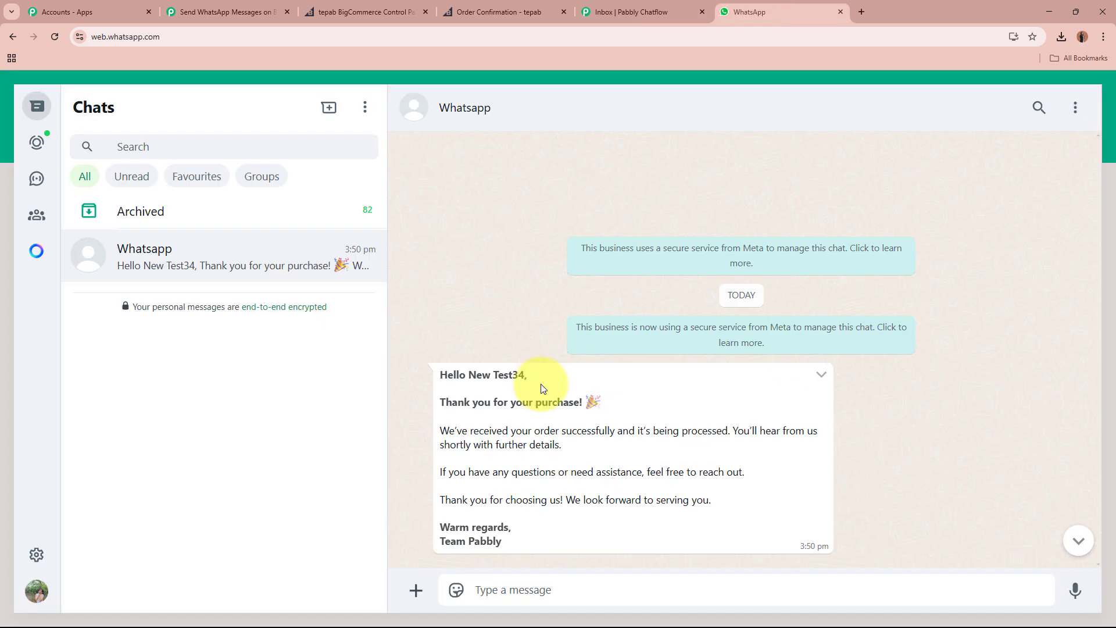
{"action": "left_click", "coordinate": [601, 8]}
{"action": "mouse_move", "coordinate": [529, 347]}
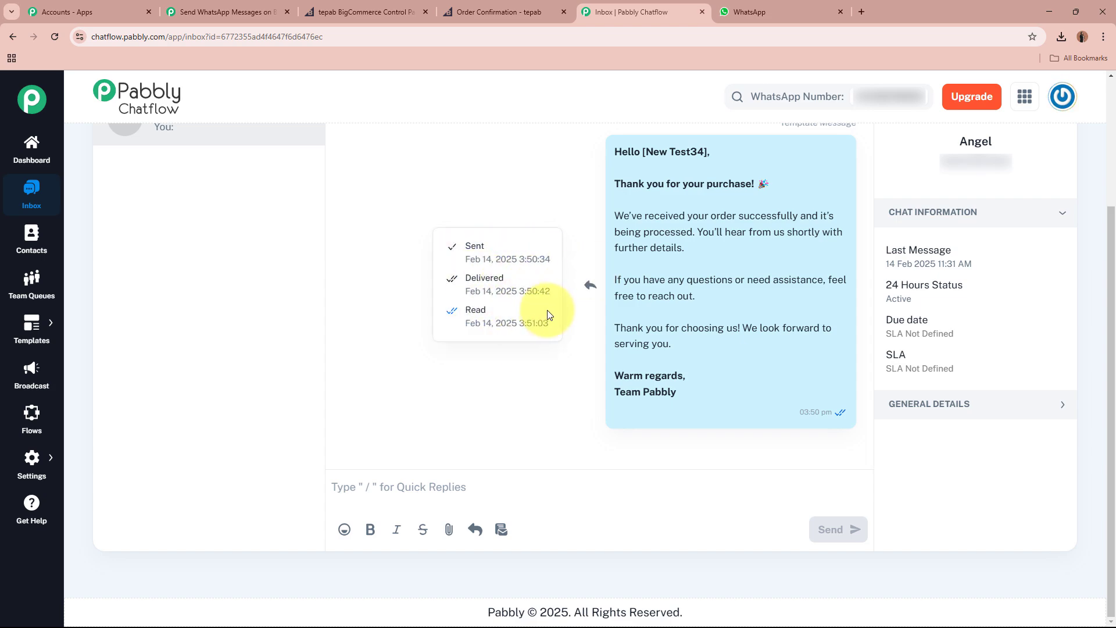
{"action": "left_click", "coordinate": [779, 12]}
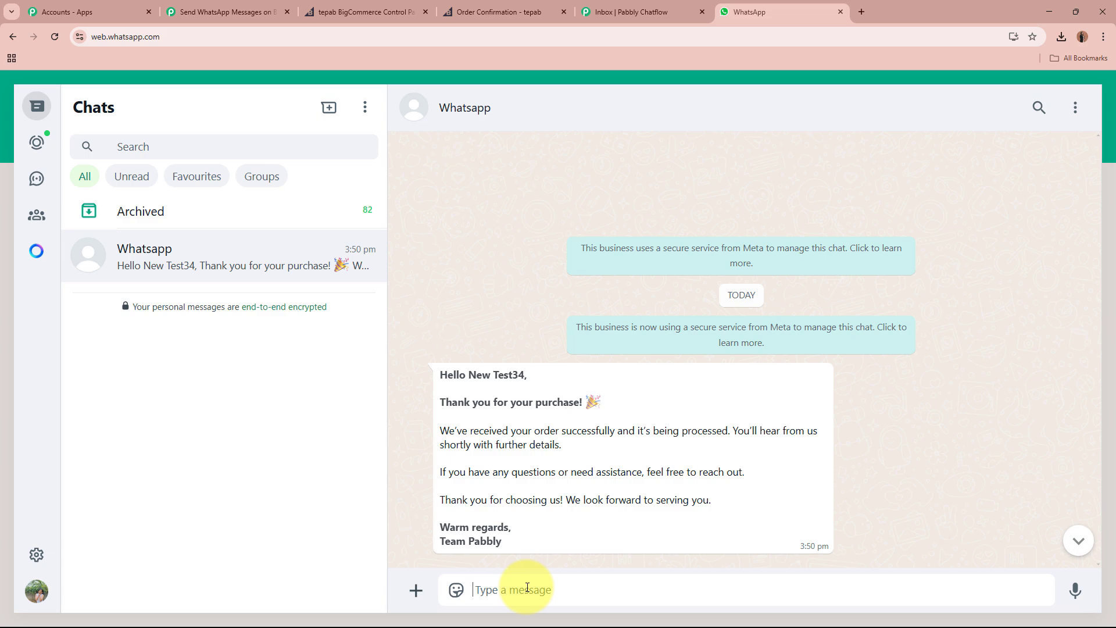
{"action": "type", "text": "Hey, when my order is doing to be delivered?"}
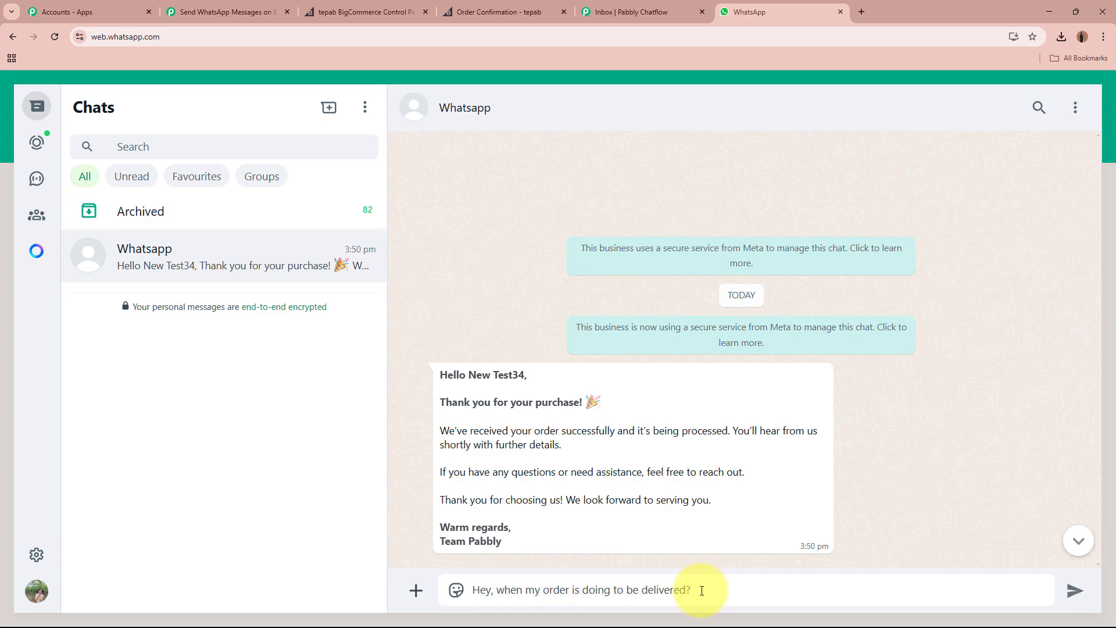
{"action": "left_click", "coordinate": [1075, 590]}
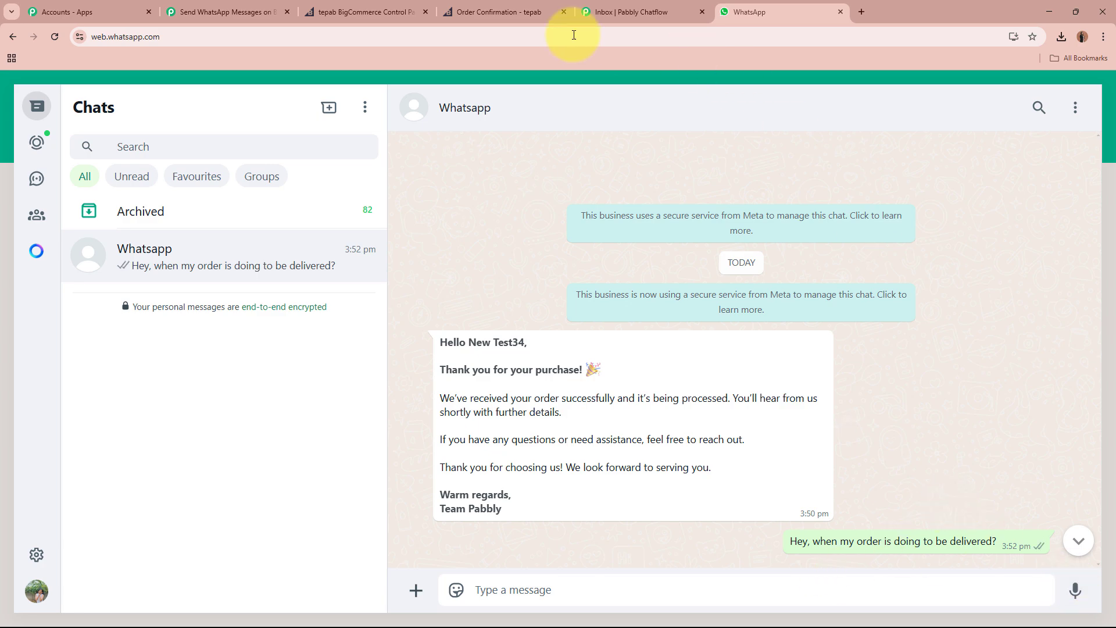
{"action": "left_click", "coordinate": [633, 8]}
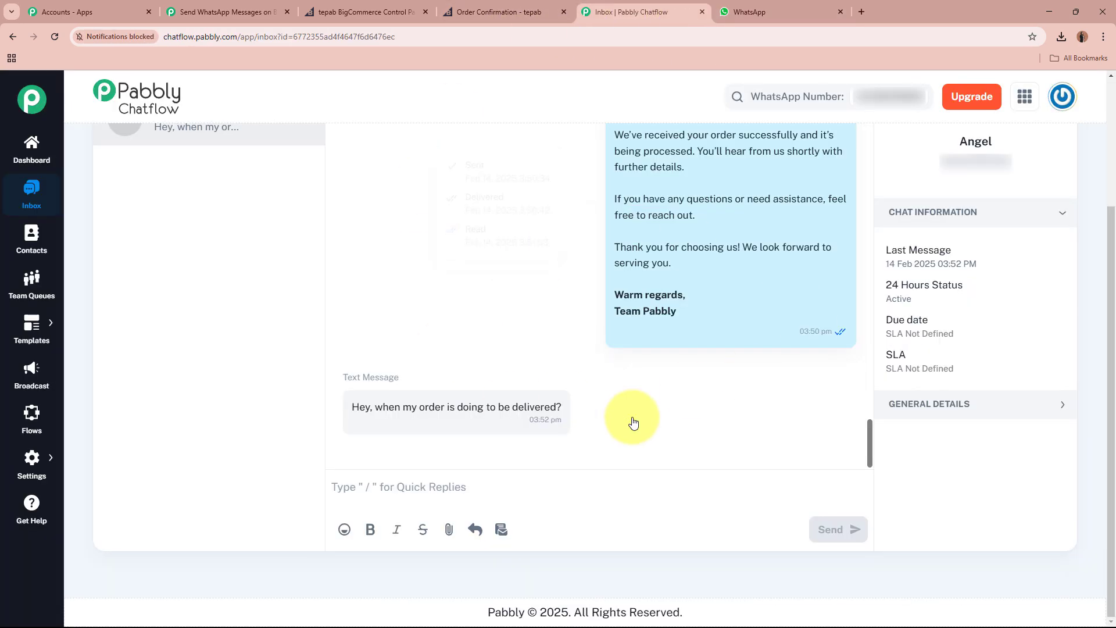
In the Chatflow inbox, answer the customer's delivery question with the date 12-02-2025.
{"action": "left_click_drag", "start_coordinate": [353, 410], "coordinate": [562, 403]}
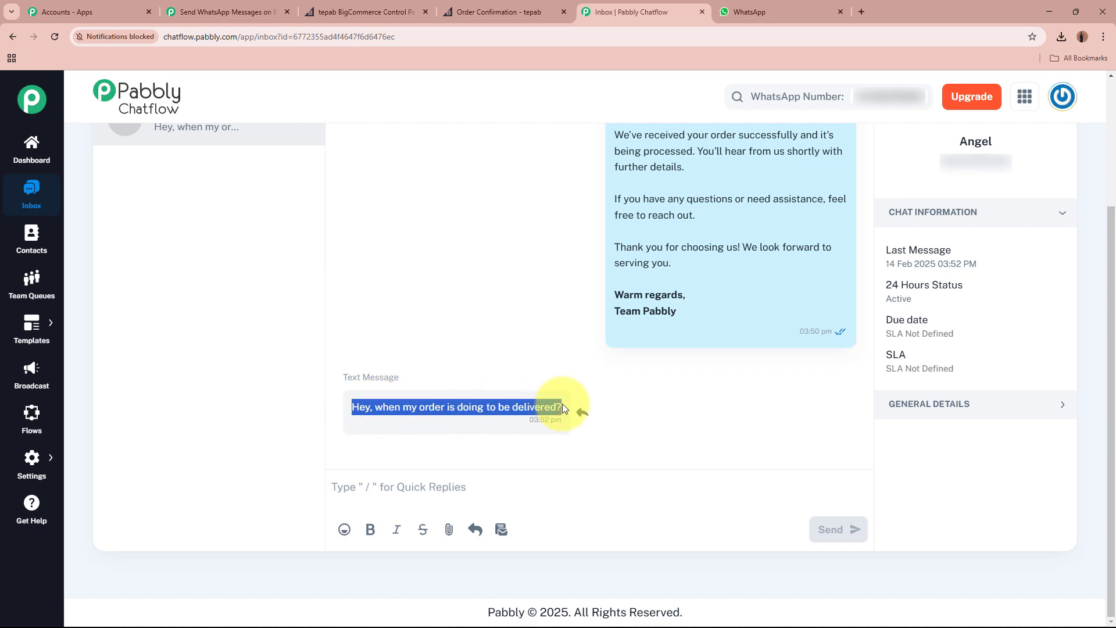
{"action": "left_click", "coordinate": [345, 409]}
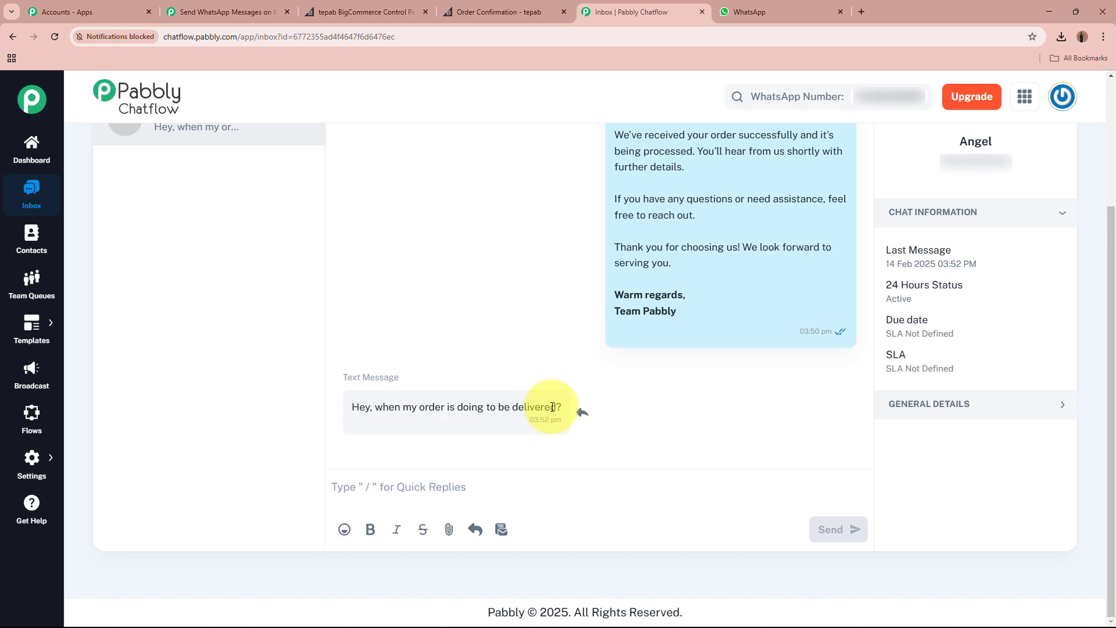
{"action": "mouse_move", "coordinate": [716, 316]}
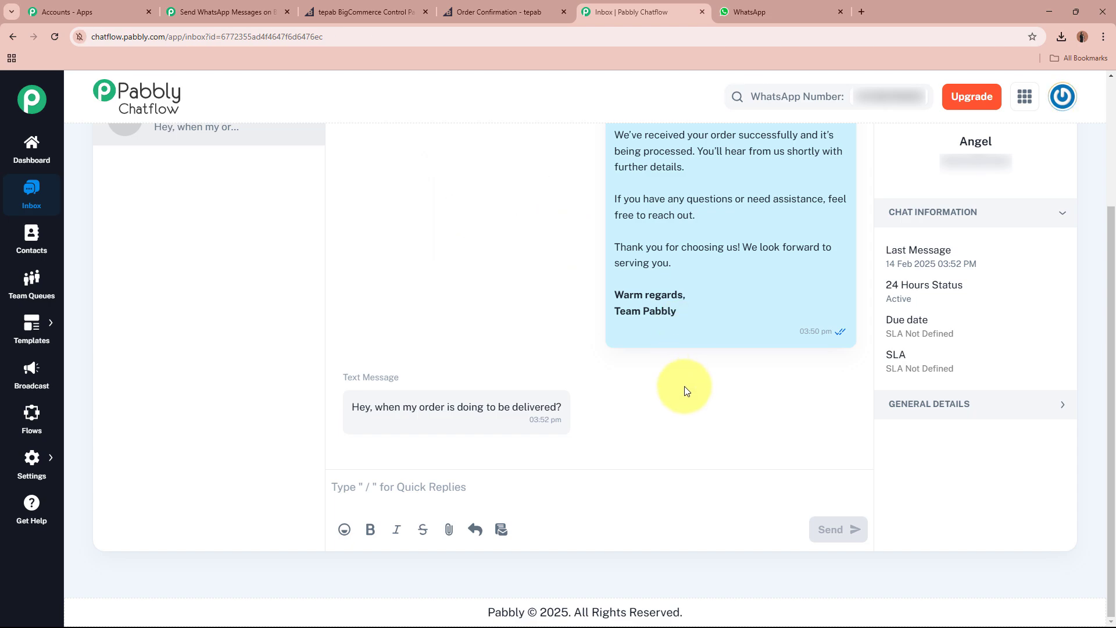
{"action": "mouse_move", "coordinate": [644, 267]}
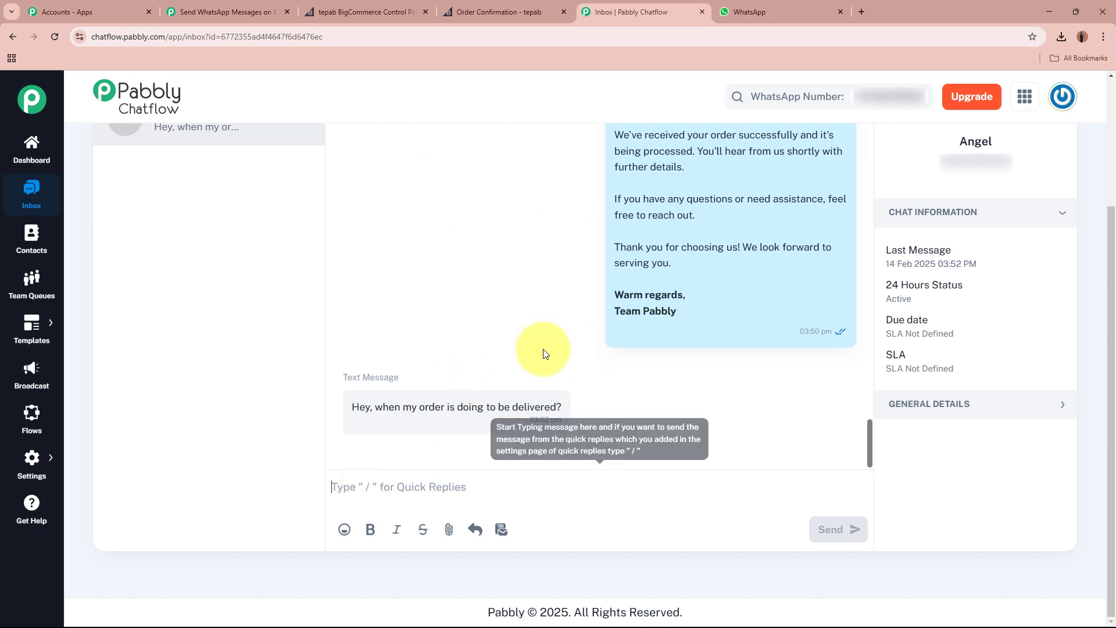
{"action": "left_click", "coordinate": [430, 478]}
{"action": "type", "text": "12-"}
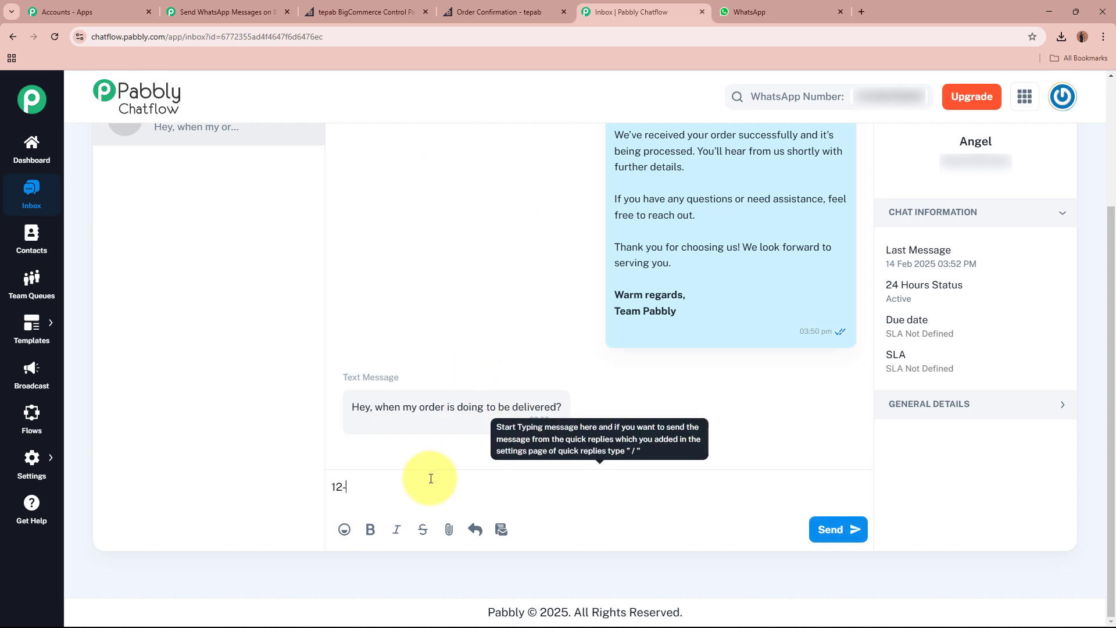
{"action": "type", "text": "02-2025"}
{"action": "key", "text": "Return"}
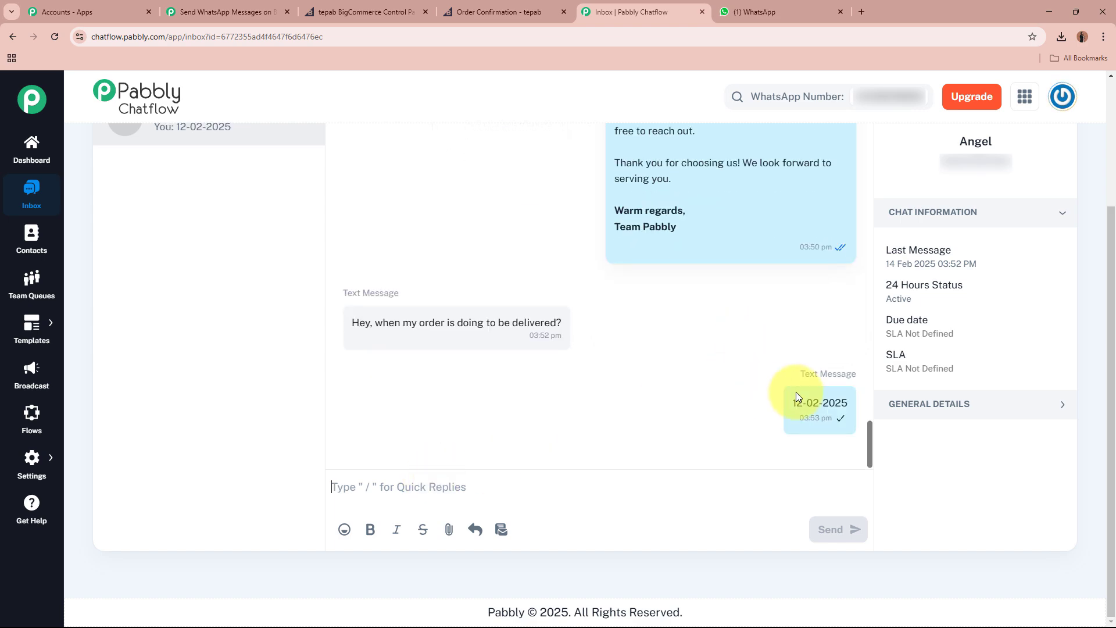
{"action": "left_click", "coordinate": [794, 13]}
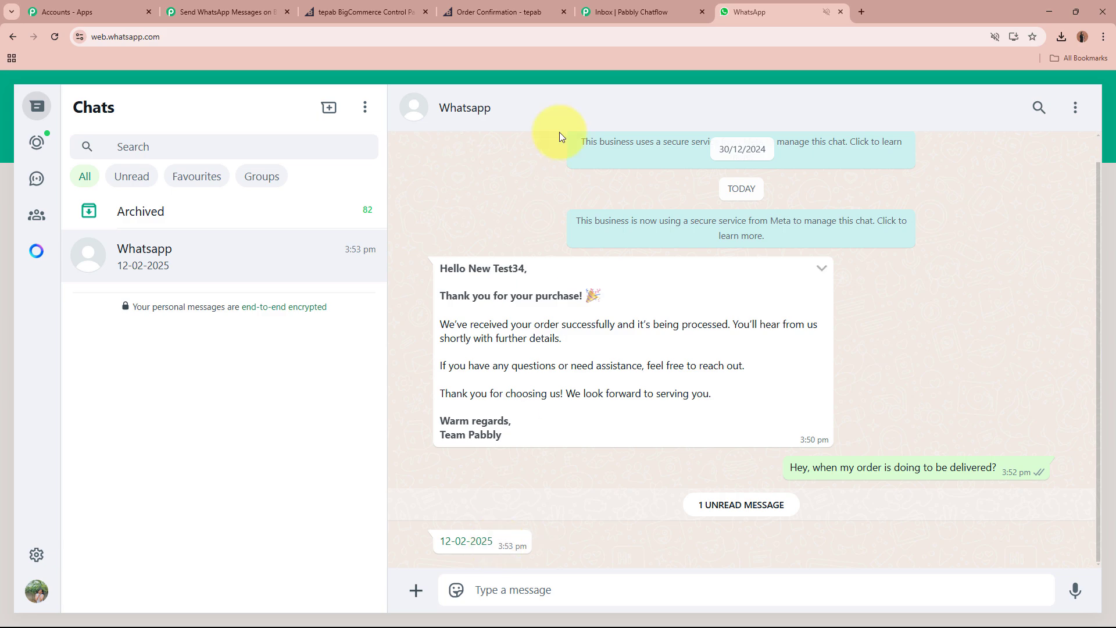
Check the conversation now ends with the 12-02-2025 reply, briefly visiting the BigCommerce control panel.
{"action": "left_click", "coordinate": [651, 11]}
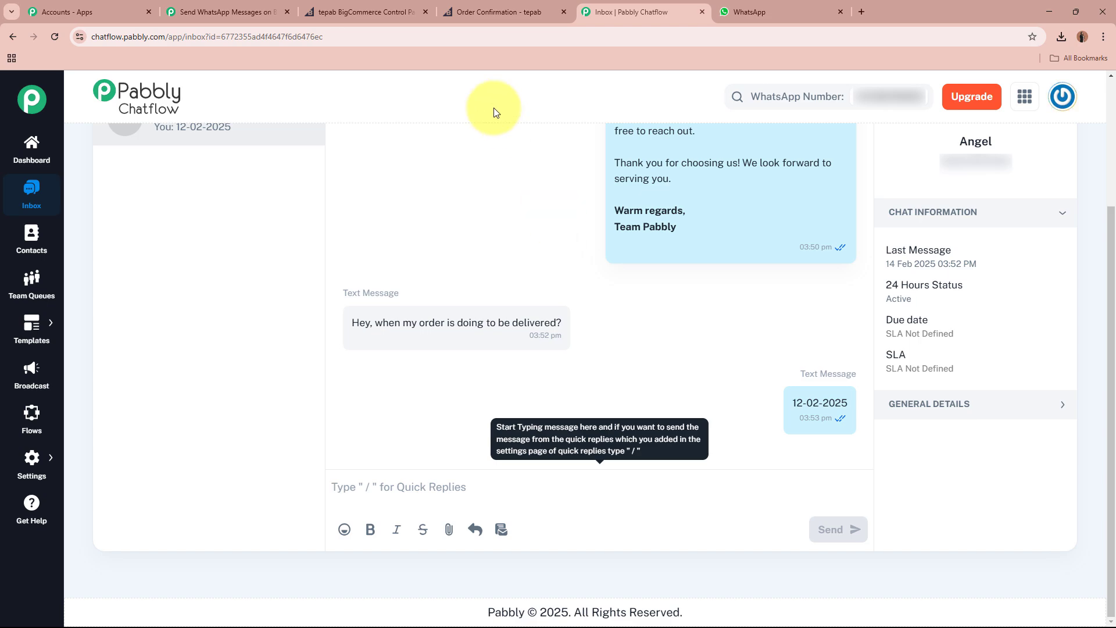
{"action": "left_click", "coordinate": [366, 12]}
{"action": "left_click", "coordinate": [611, 7]}
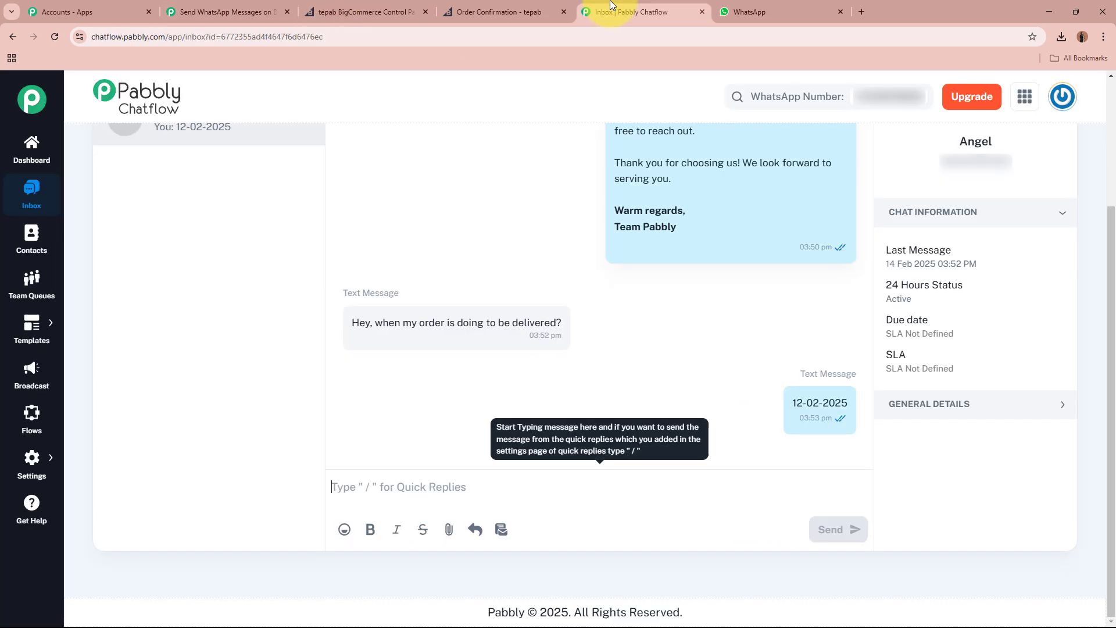
Scroll through the workflow: BigCommerce New Order trigger, Get Order By Id, Chatflow Send Template Message.
{"action": "left_click", "coordinate": [244, 12]}
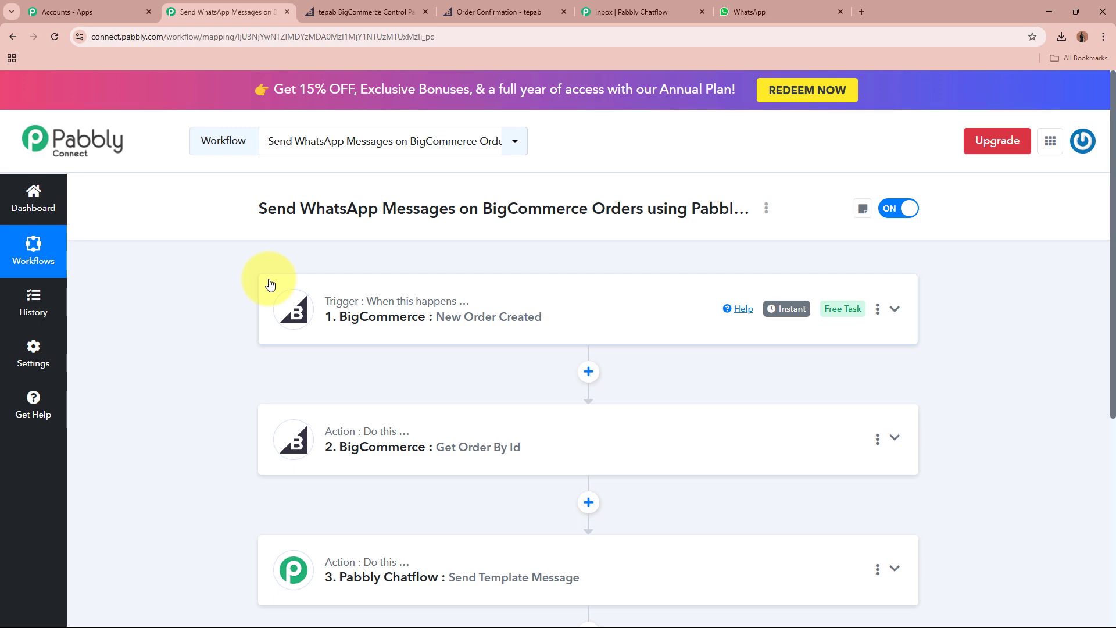
{"action": "scroll", "coordinate": [269, 284], "scroll_direction": "down", "scroll_amount": 2}
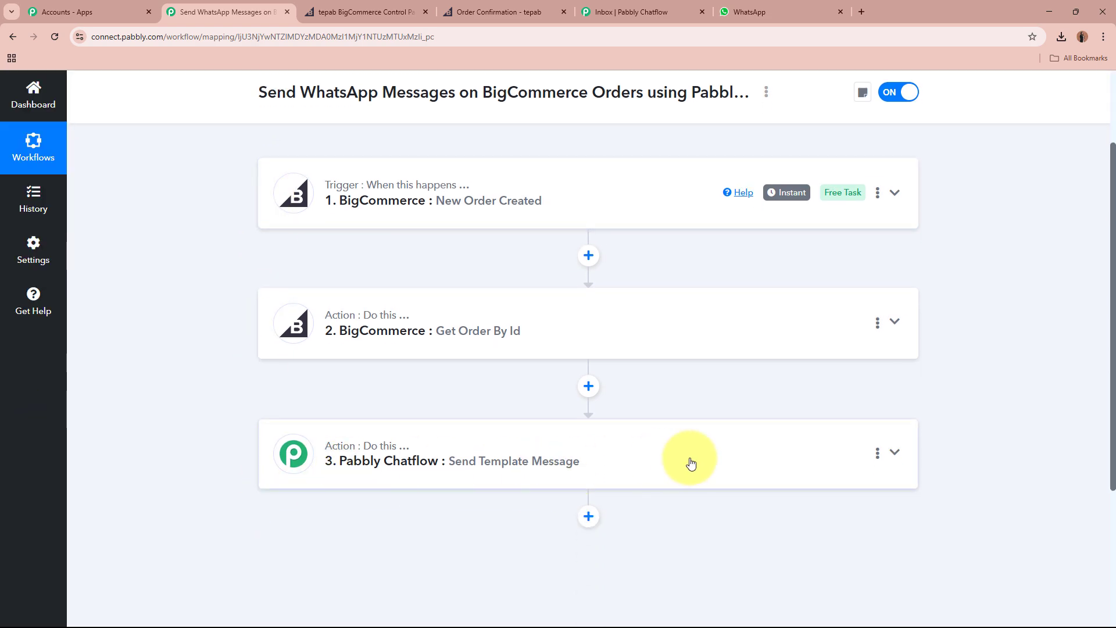
{"action": "scroll", "coordinate": [691, 463], "scroll_direction": "up", "scroll_amount": 2}
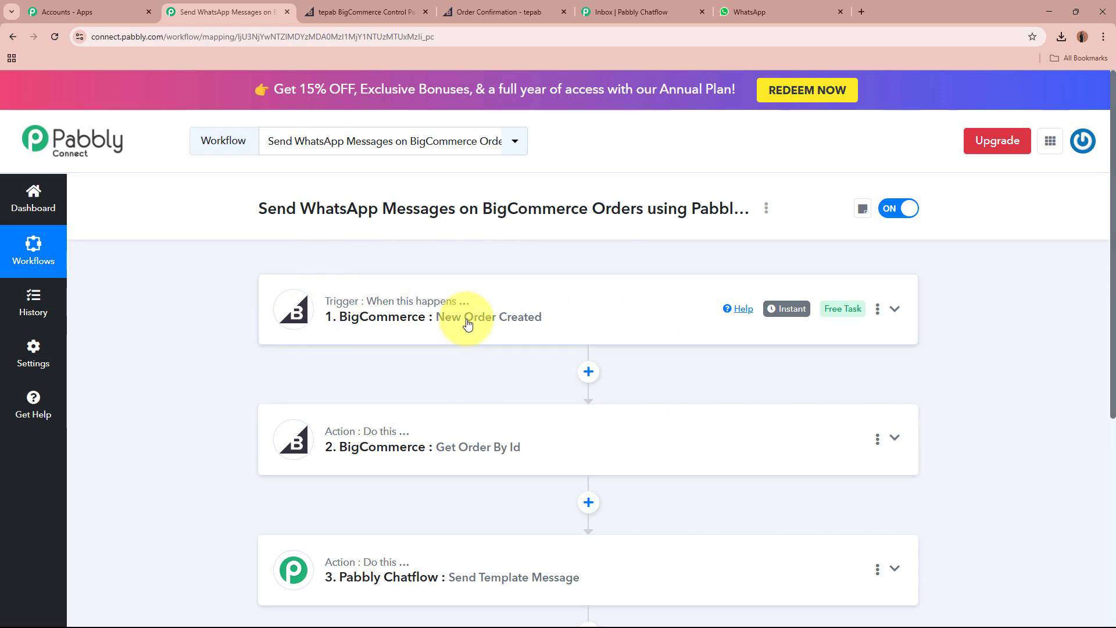
{"action": "scroll", "coordinate": [607, 326], "scroll_direction": "down", "scroll_amount": 1}
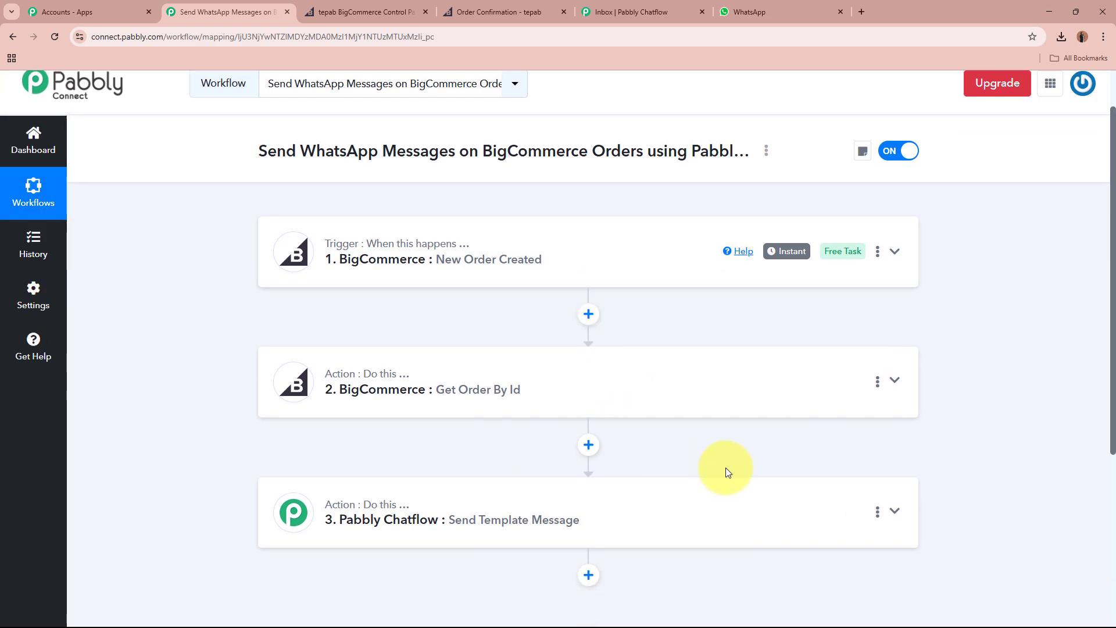
{"action": "scroll", "coordinate": [724, 469], "scroll_direction": "up", "scroll_amount": 1}
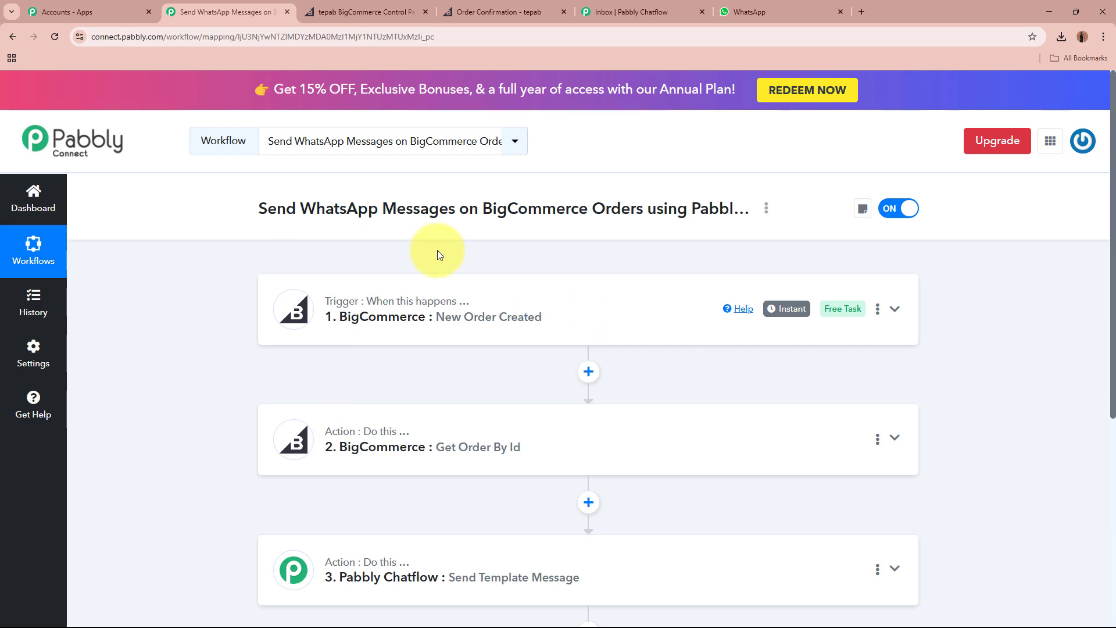
{"action": "scroll", "coordinate": [437, 250], "scroll_direction": "down", "scroll_amount": 1}
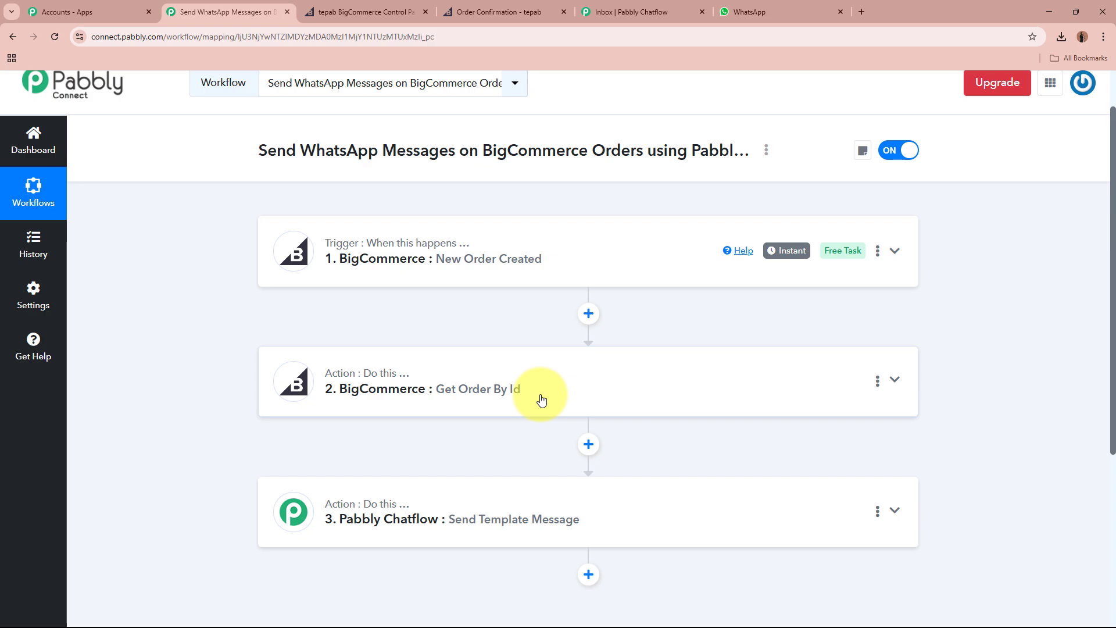
{"action": "scroll", "coordinate": [541, 400], "scroll_direction": "down", "scroll_amount": 1}
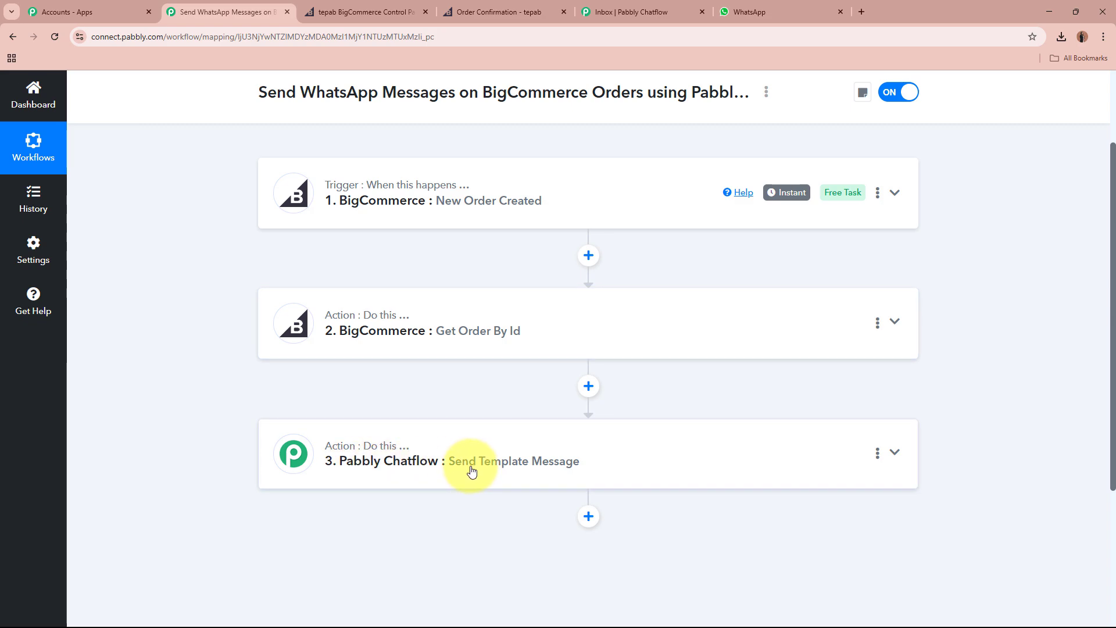
{"action": "scroll", "coordinate": [570, 468], "scroll_direction": "up", "scroll_amount": 2}
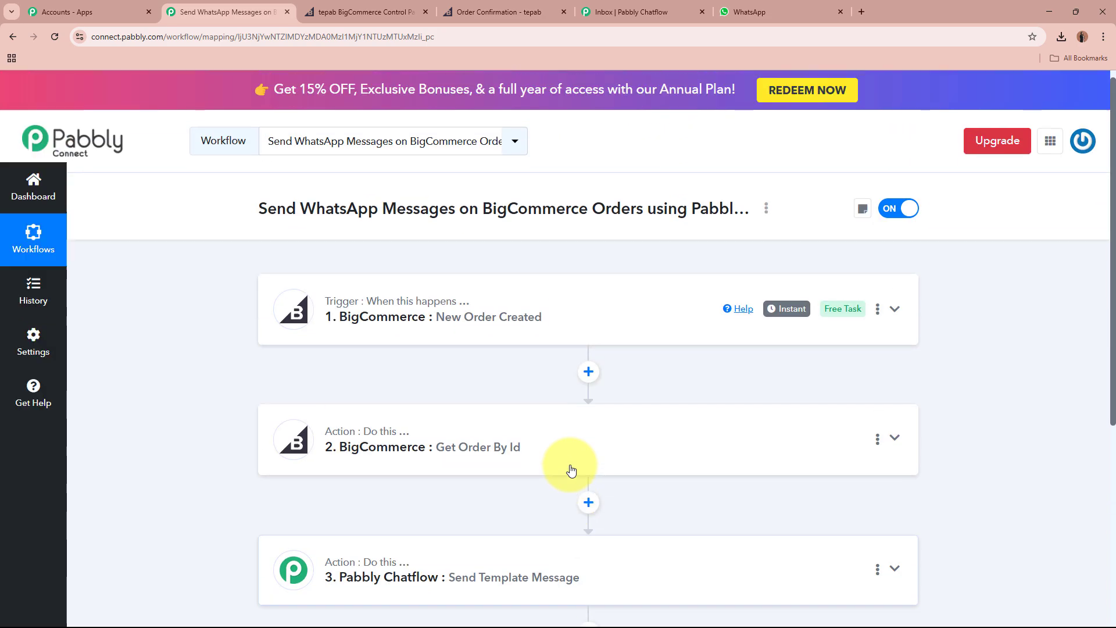